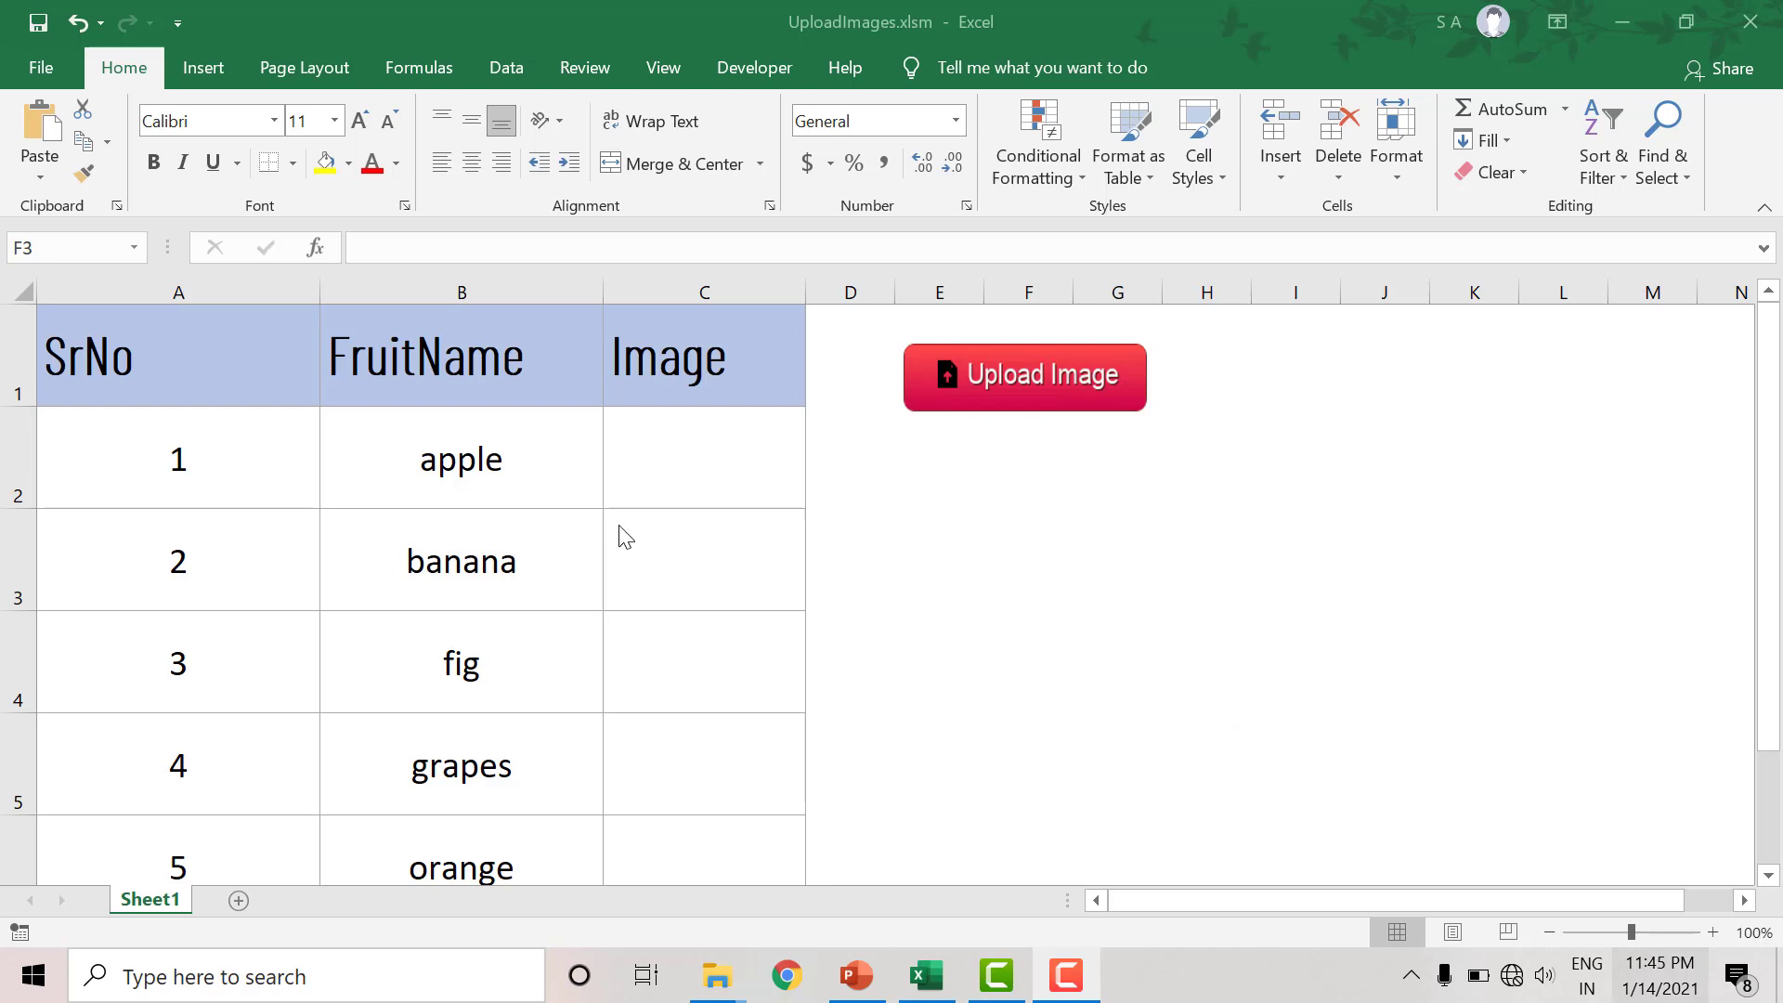
- Review the Fruits folder, then run Upload Image to place the apple, banana, fig, grapes and orange pictures
{"action": "left_click", "coordinate": [718, 975]}
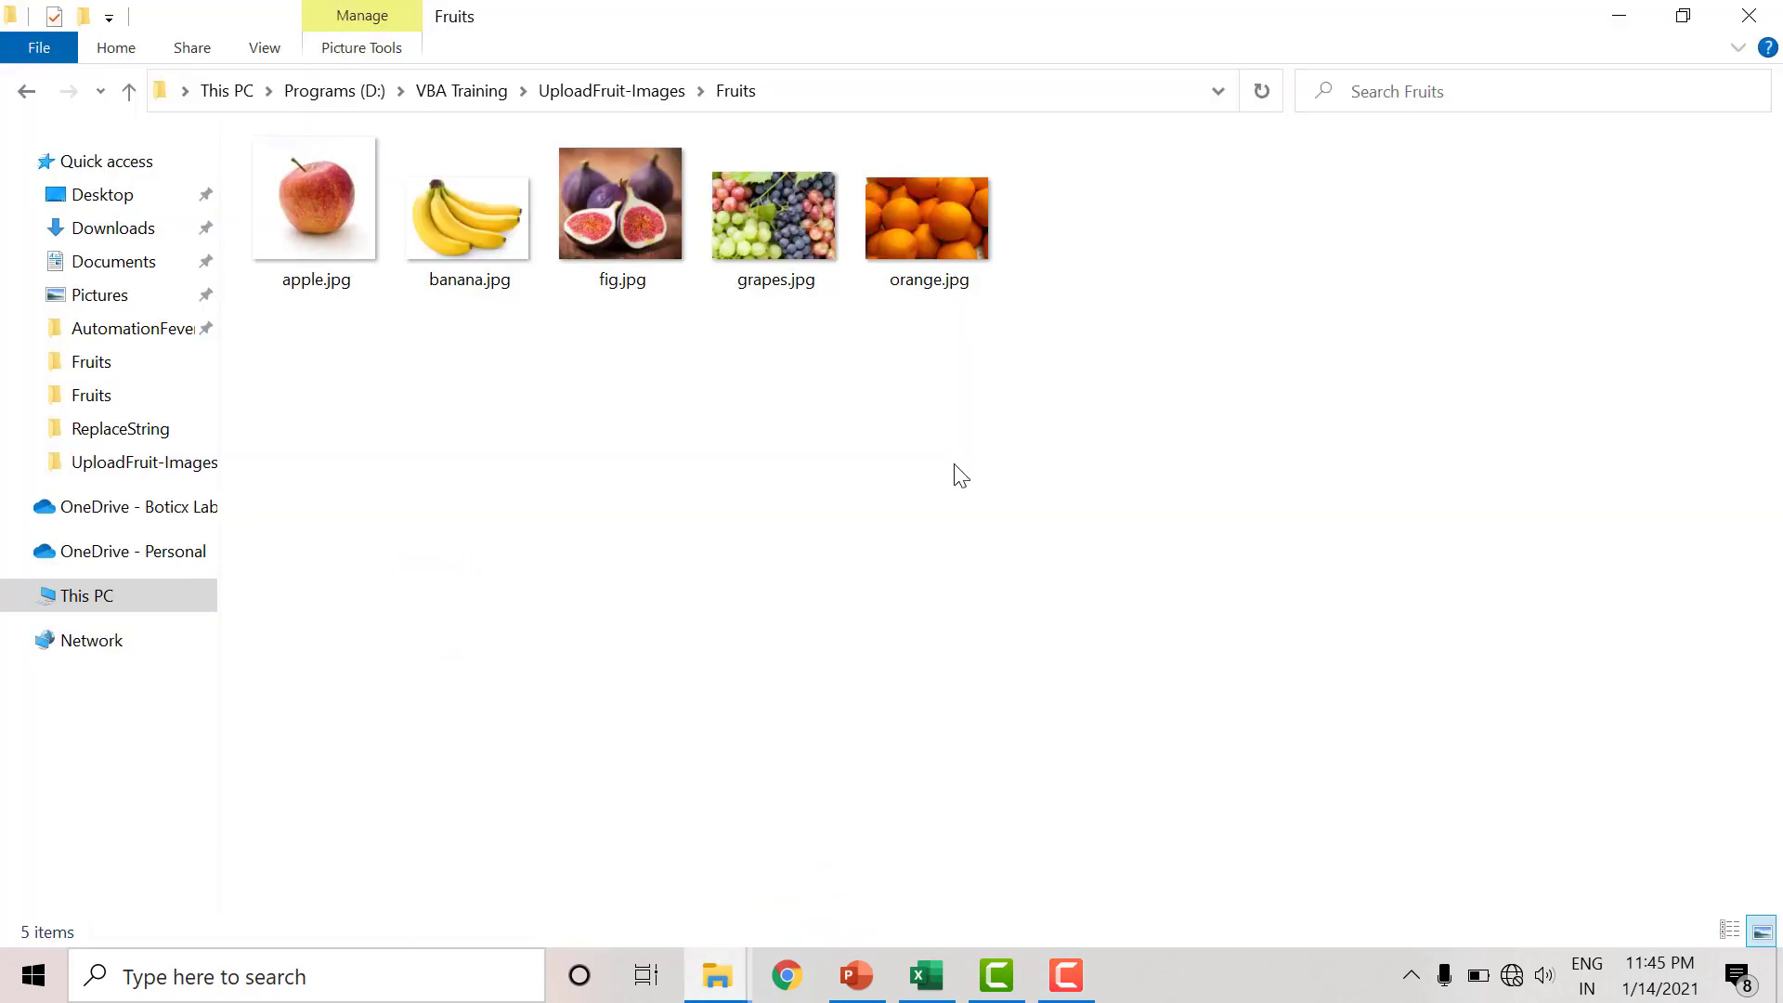
{"action": "key", "text": "alt+Tab"}
{"action": "left_click", "coordinate": [931, 452]}
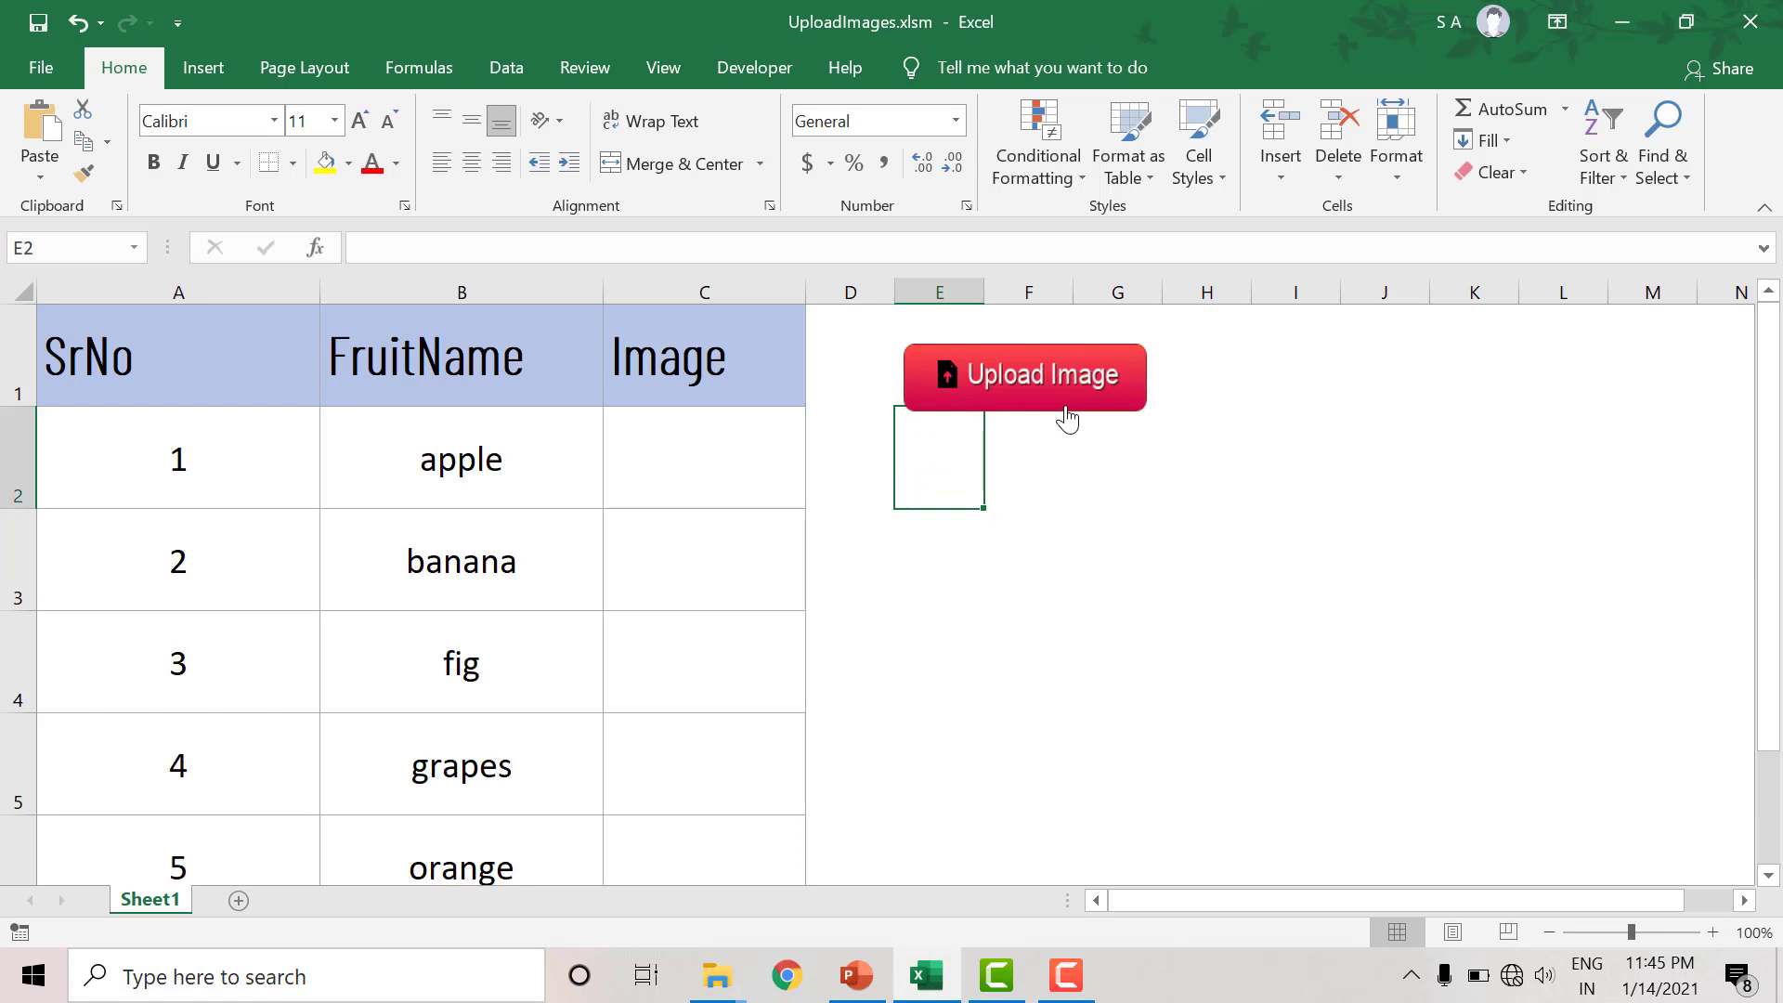
{"action": "left_click", "coordinate": [1066, 409]}
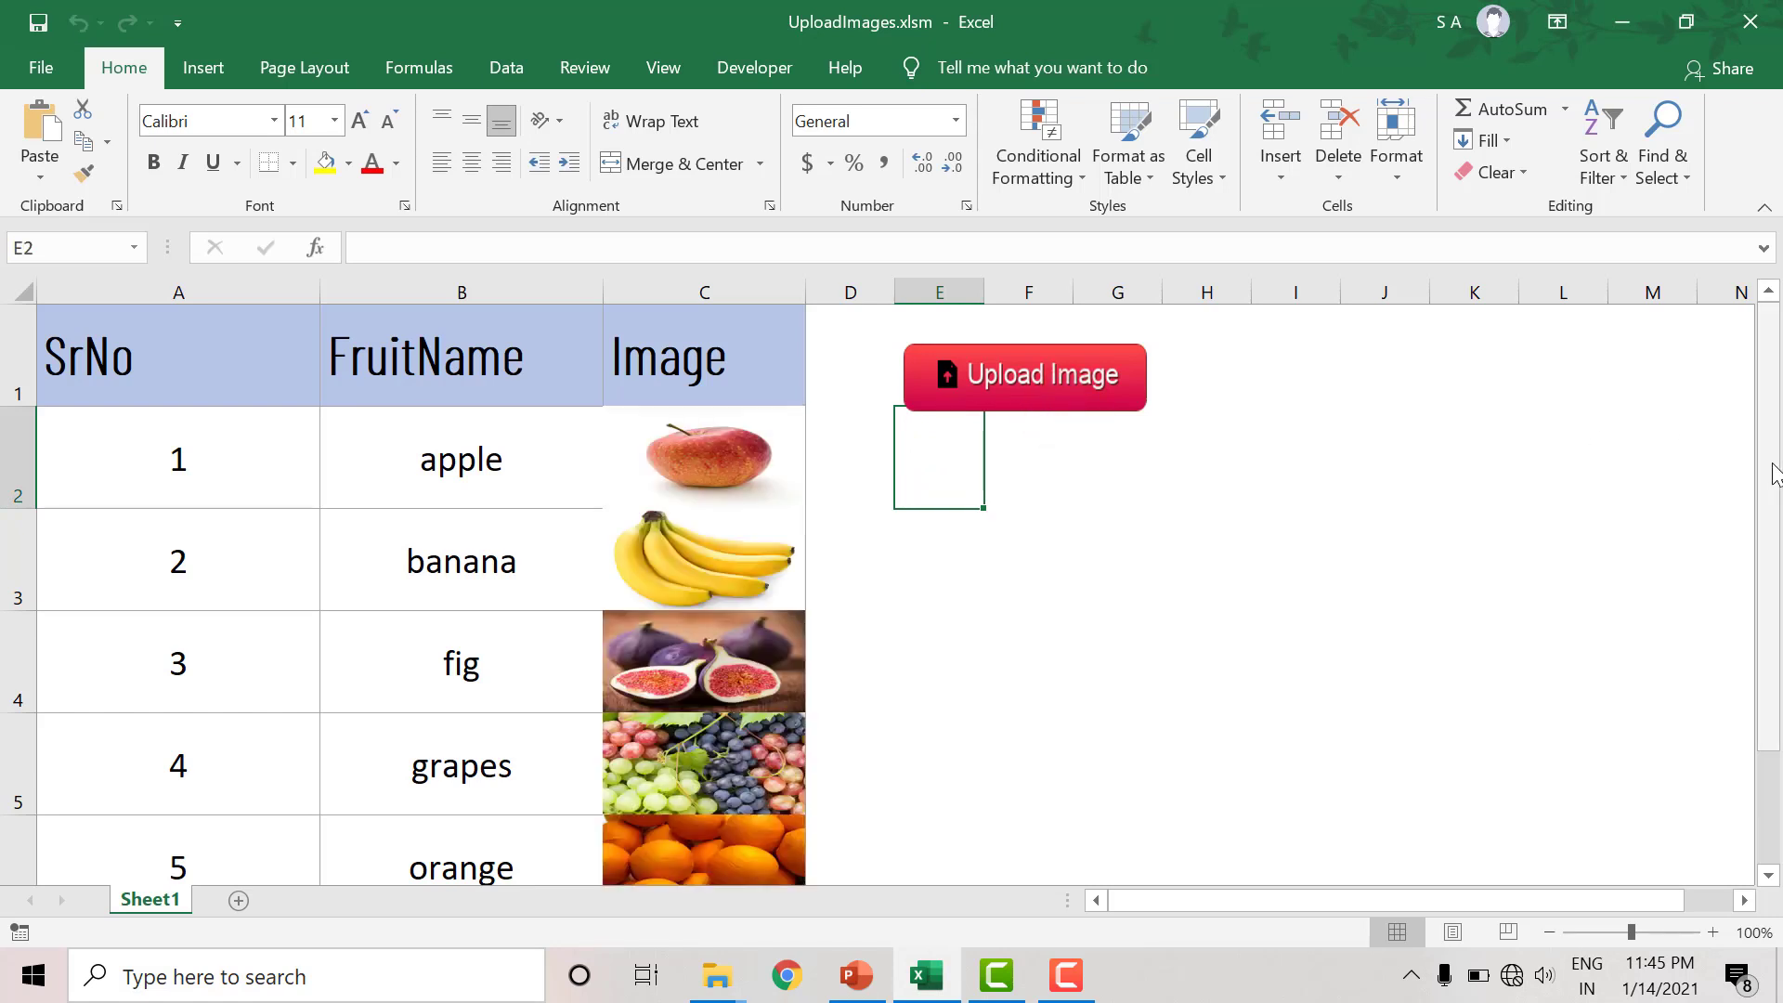
{"action": "mouse_move", "coordinate": [1767, 441]}
{"action": "left_mouse_down"}
{"action": "mouse_move", "coordinate": [1768, 462]}
{"action": "mouse_move", "coordinate": [1767, 446]}
{"action": "left_mouse_up"}
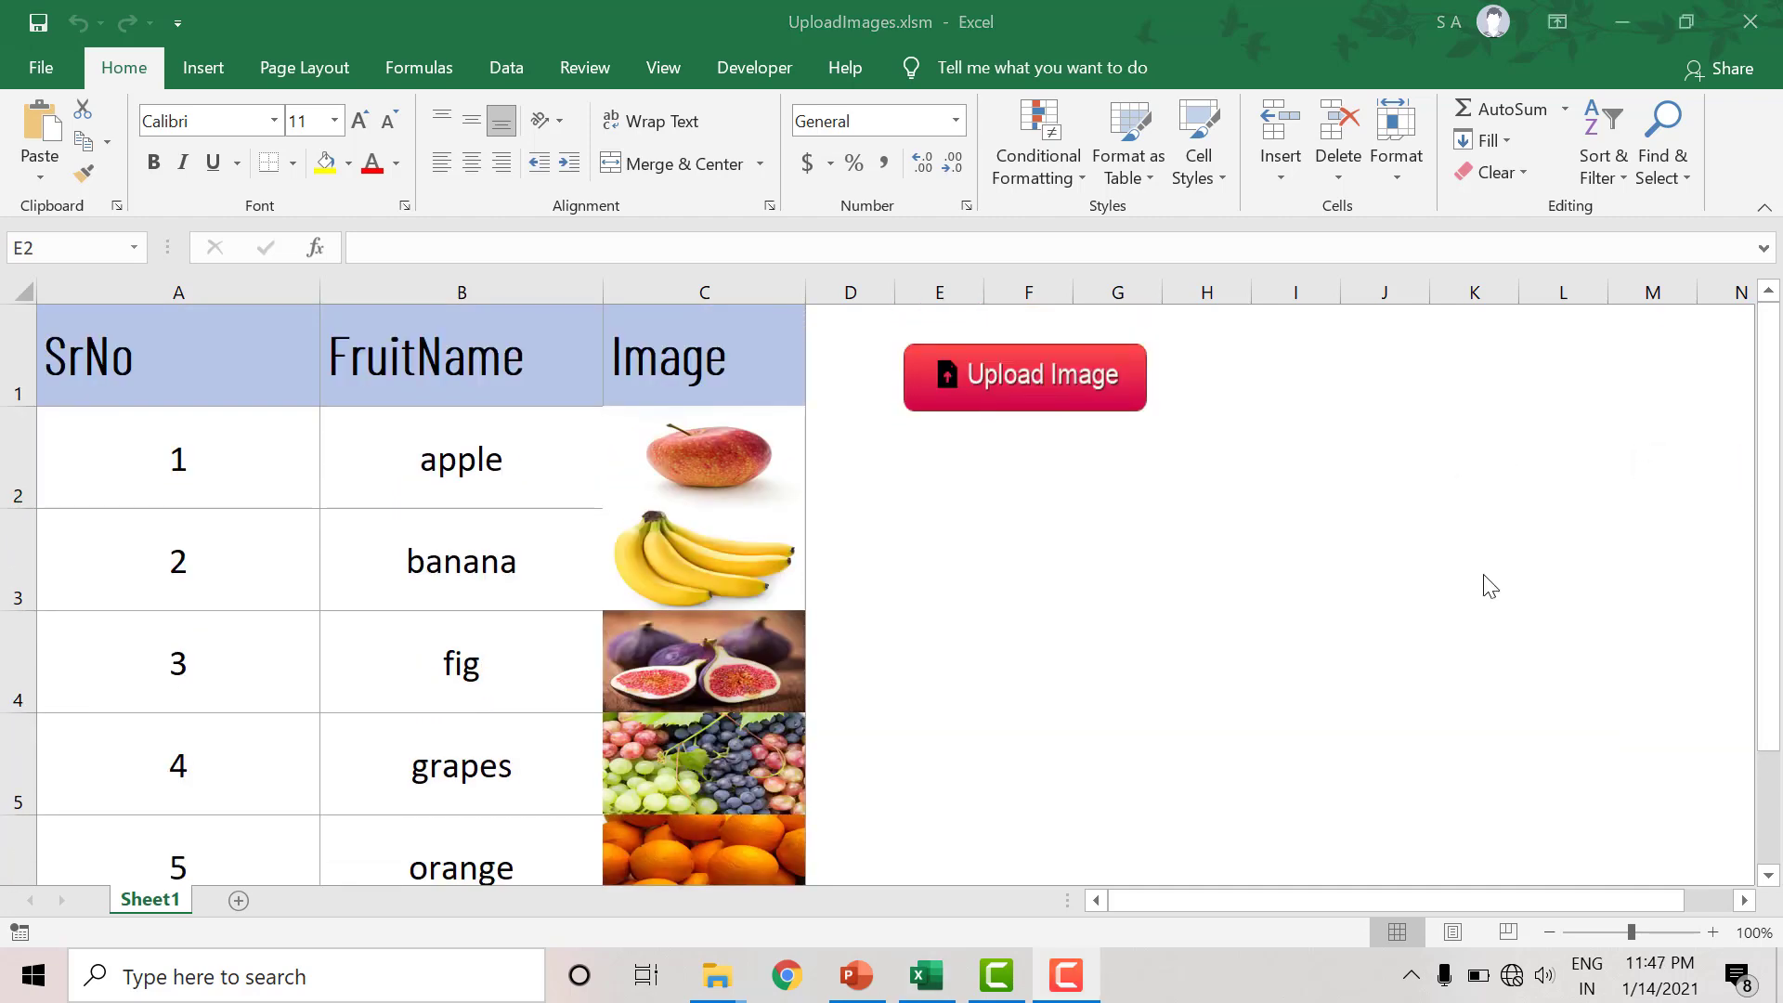
- In the VBA editor, start a Sub UploadImages() procedure in Module1
{"action": "left_click", "coordinate": [509, 431]}
{"action": "left_click", "coordinate": [509, 431]}
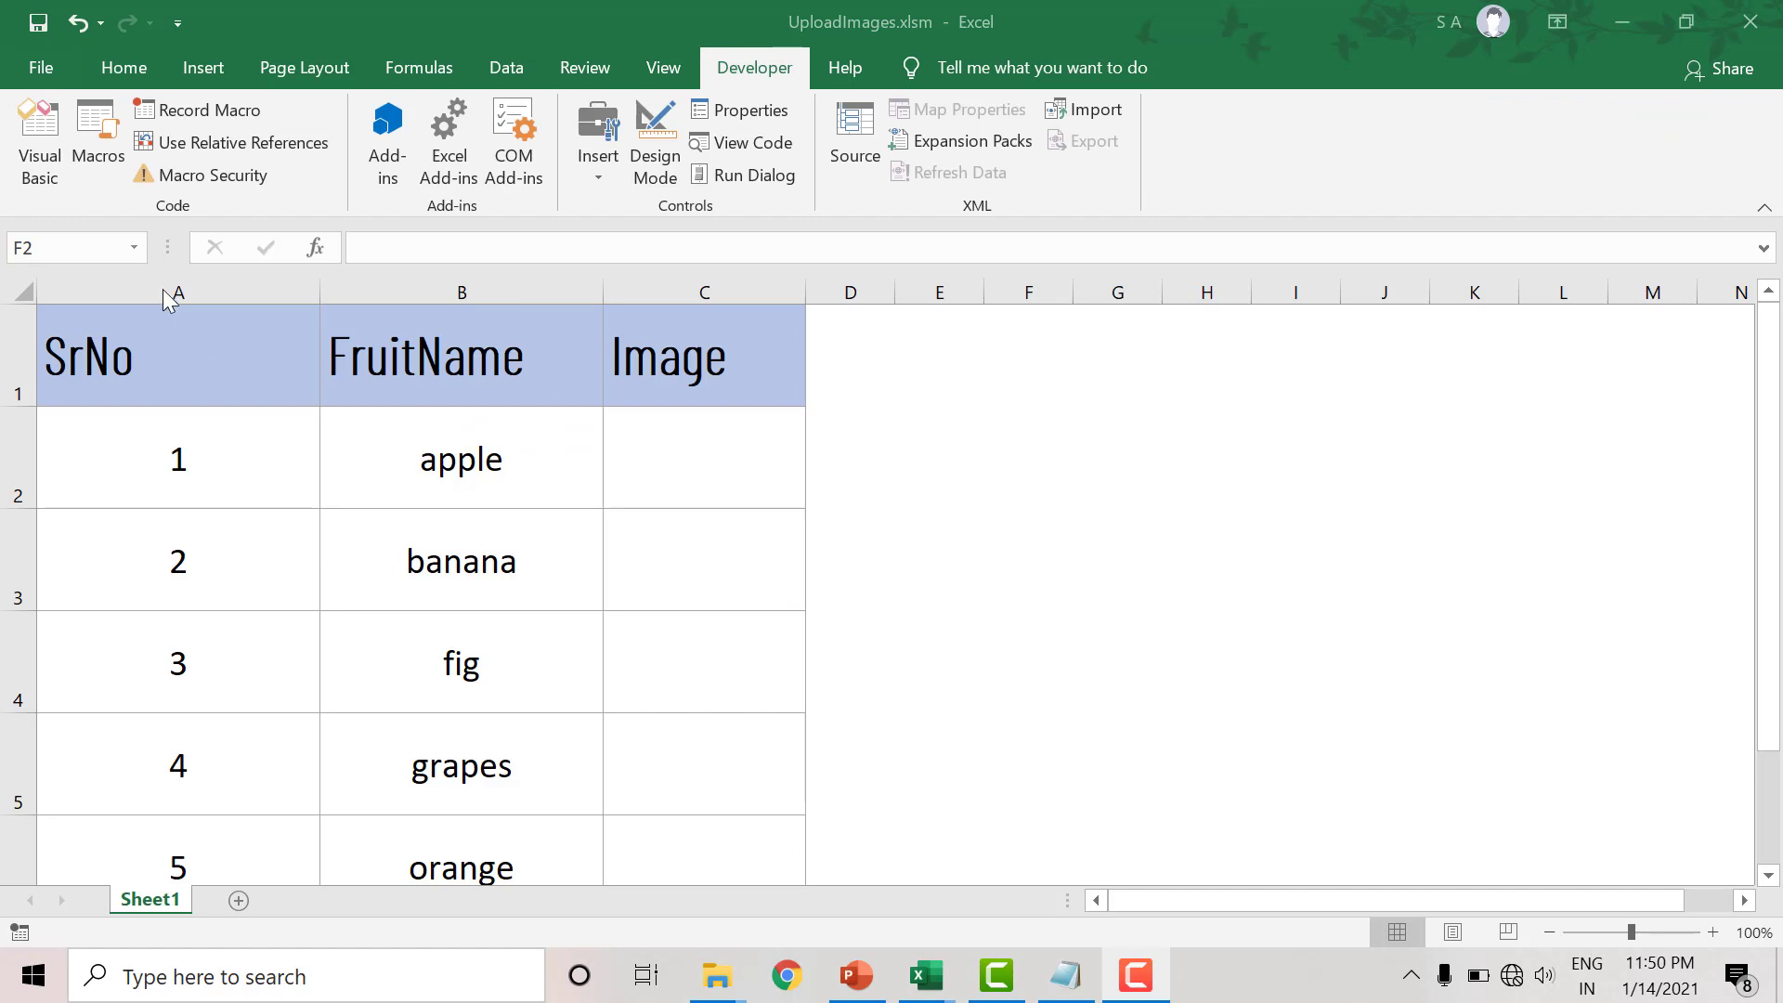
{"action": "left_click", "coordinate": [43, 165]}
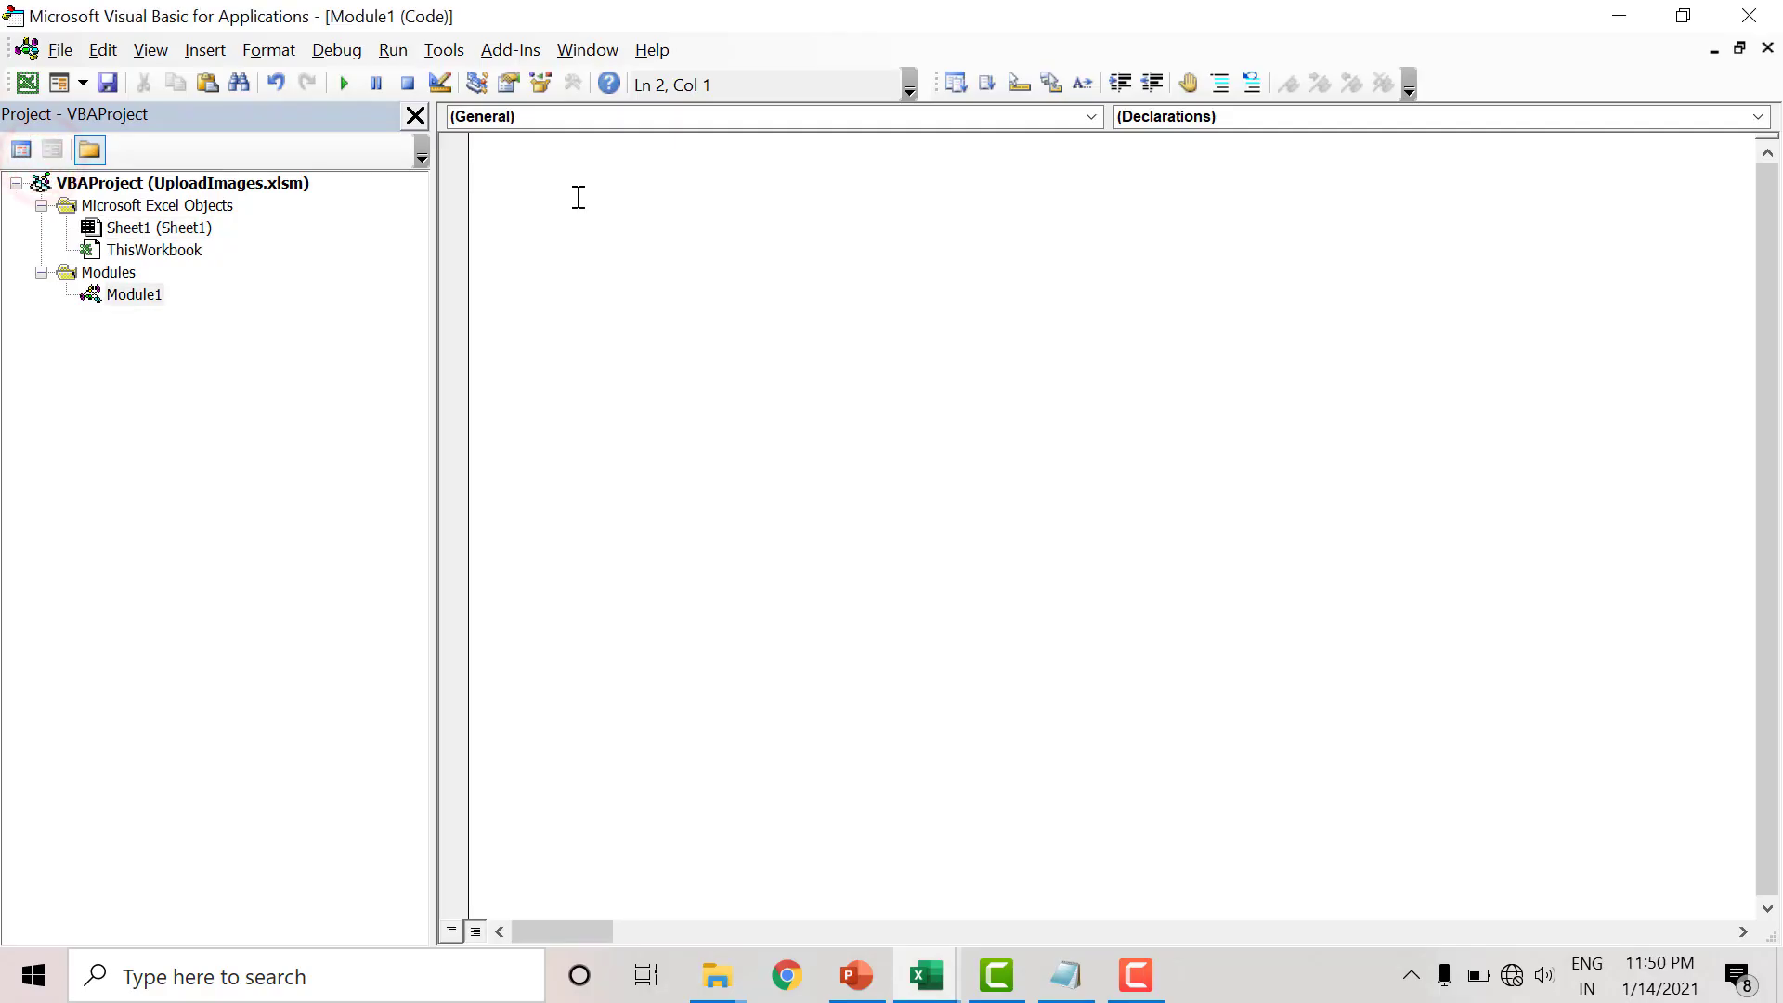
{"action": "type", "text": "Sub "}
{"action": "type", "text": "In"}
{"action": "key", "text": "BackSpace"}
{"action": "key", "text": "BackSpace"}
{"action": "type", "text": "UploadImages"}
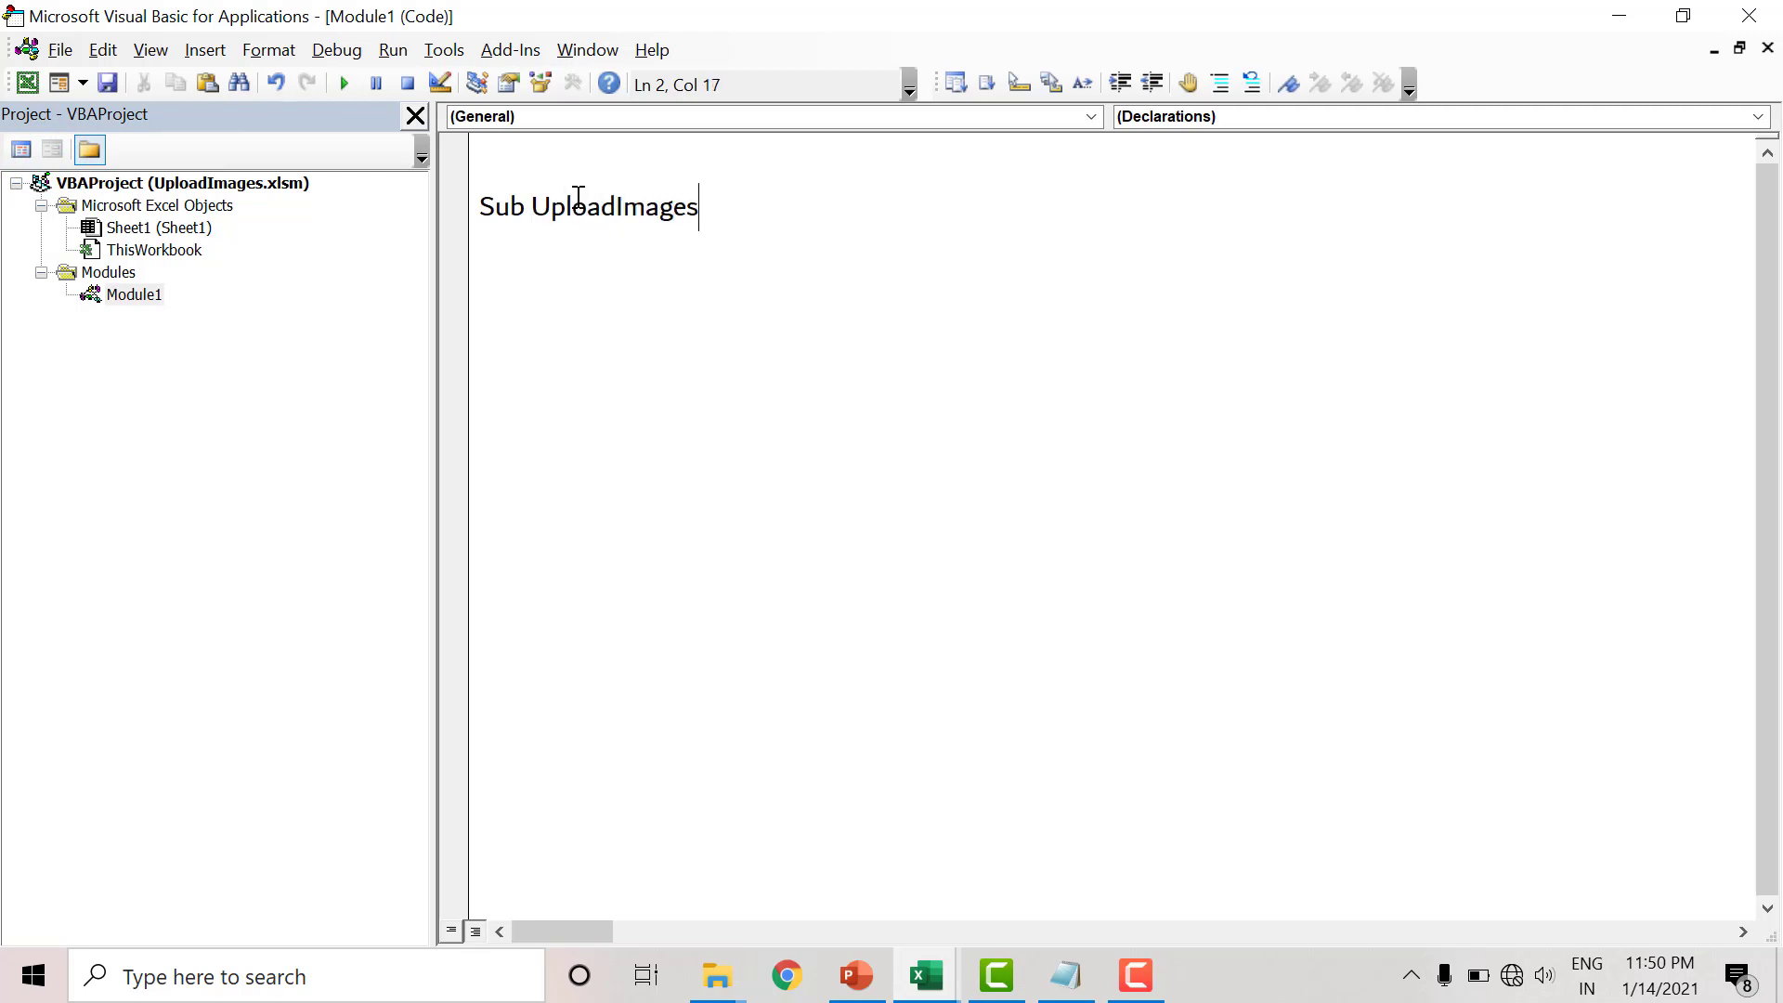
{"action": "type", "text": "("}
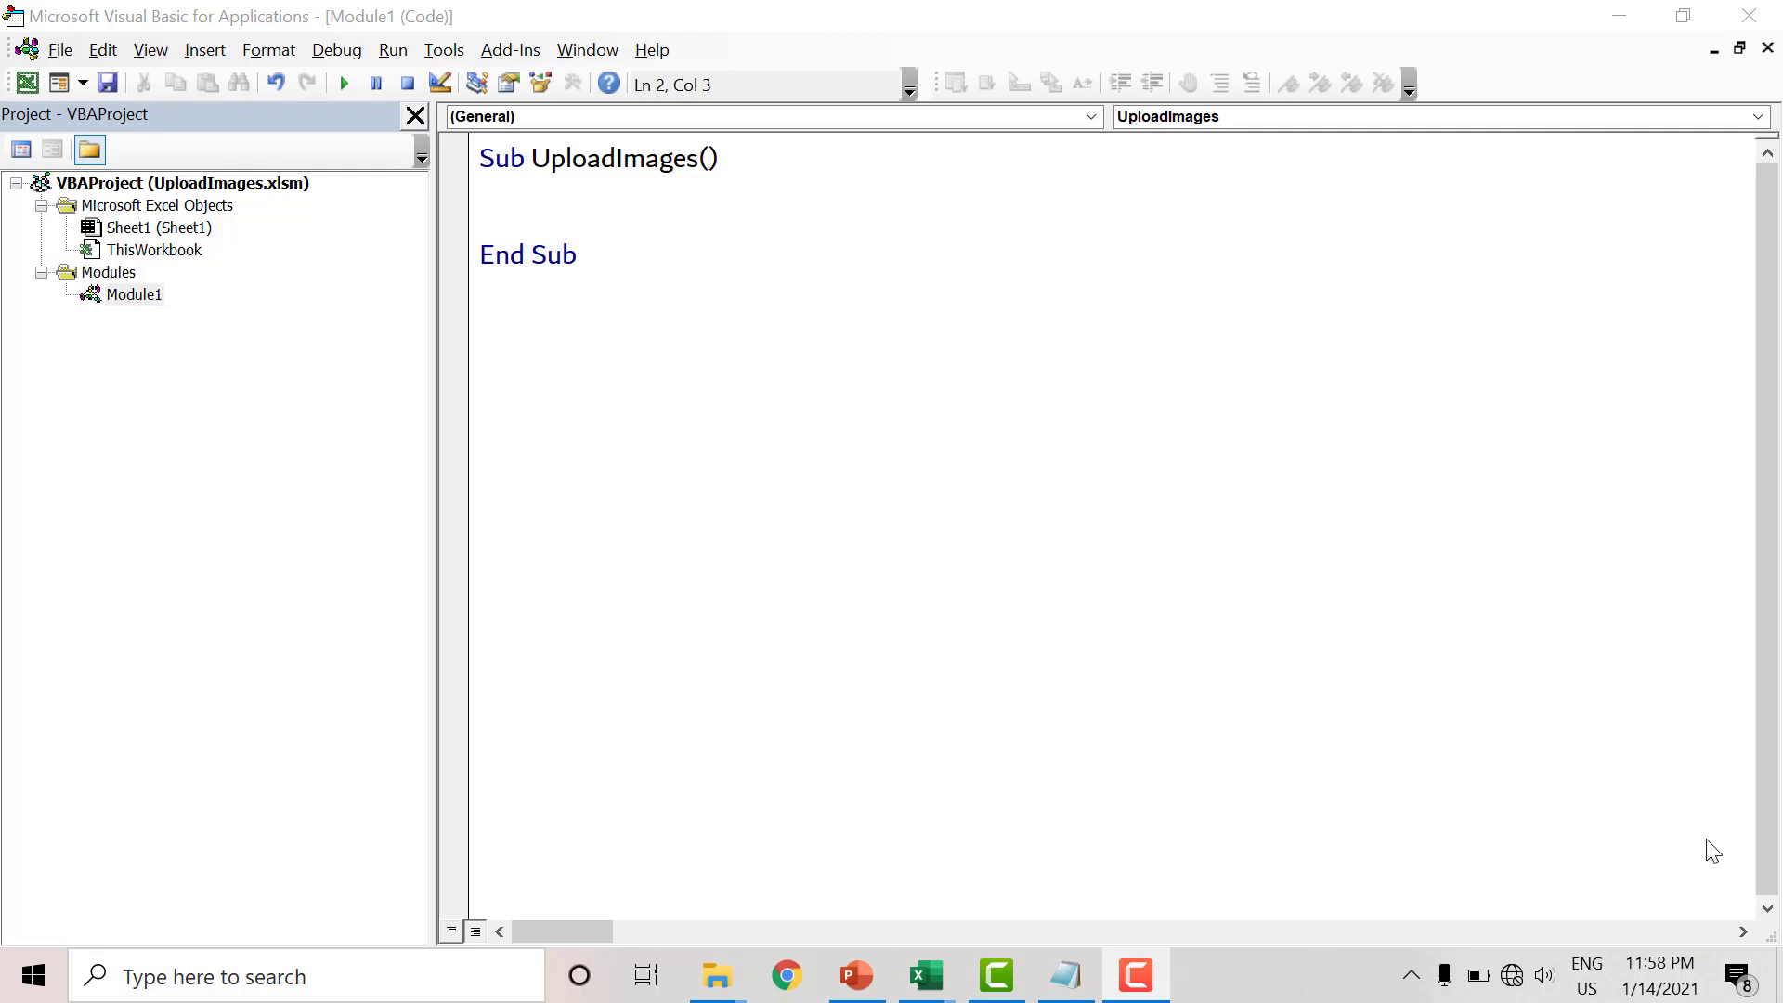
- Declare image_path As String inside UploadImages and begin an image_path= assignment line
{"action": "left_click", "coordinate": [600, 216]}
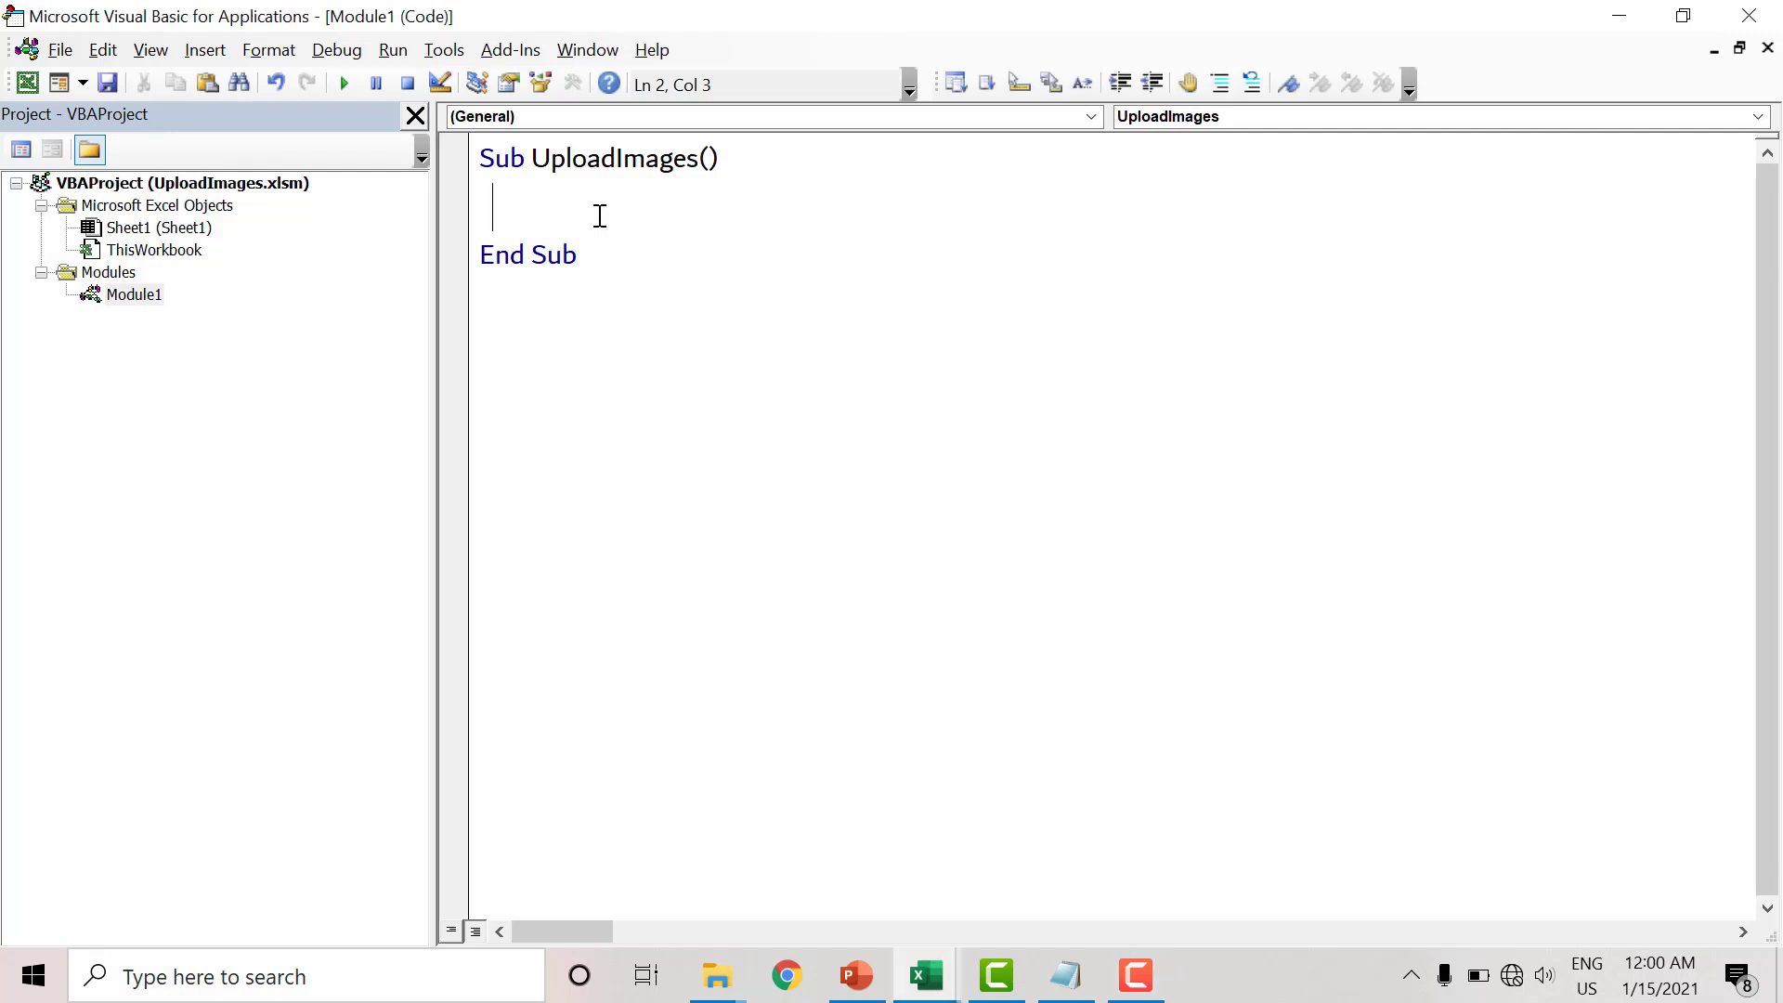
{"action": "type", "text": "d"}
{"action": "type", "text": "im "}
{"action": "type", "text": "image_"}
{"action": "type", "text": "path as S"}
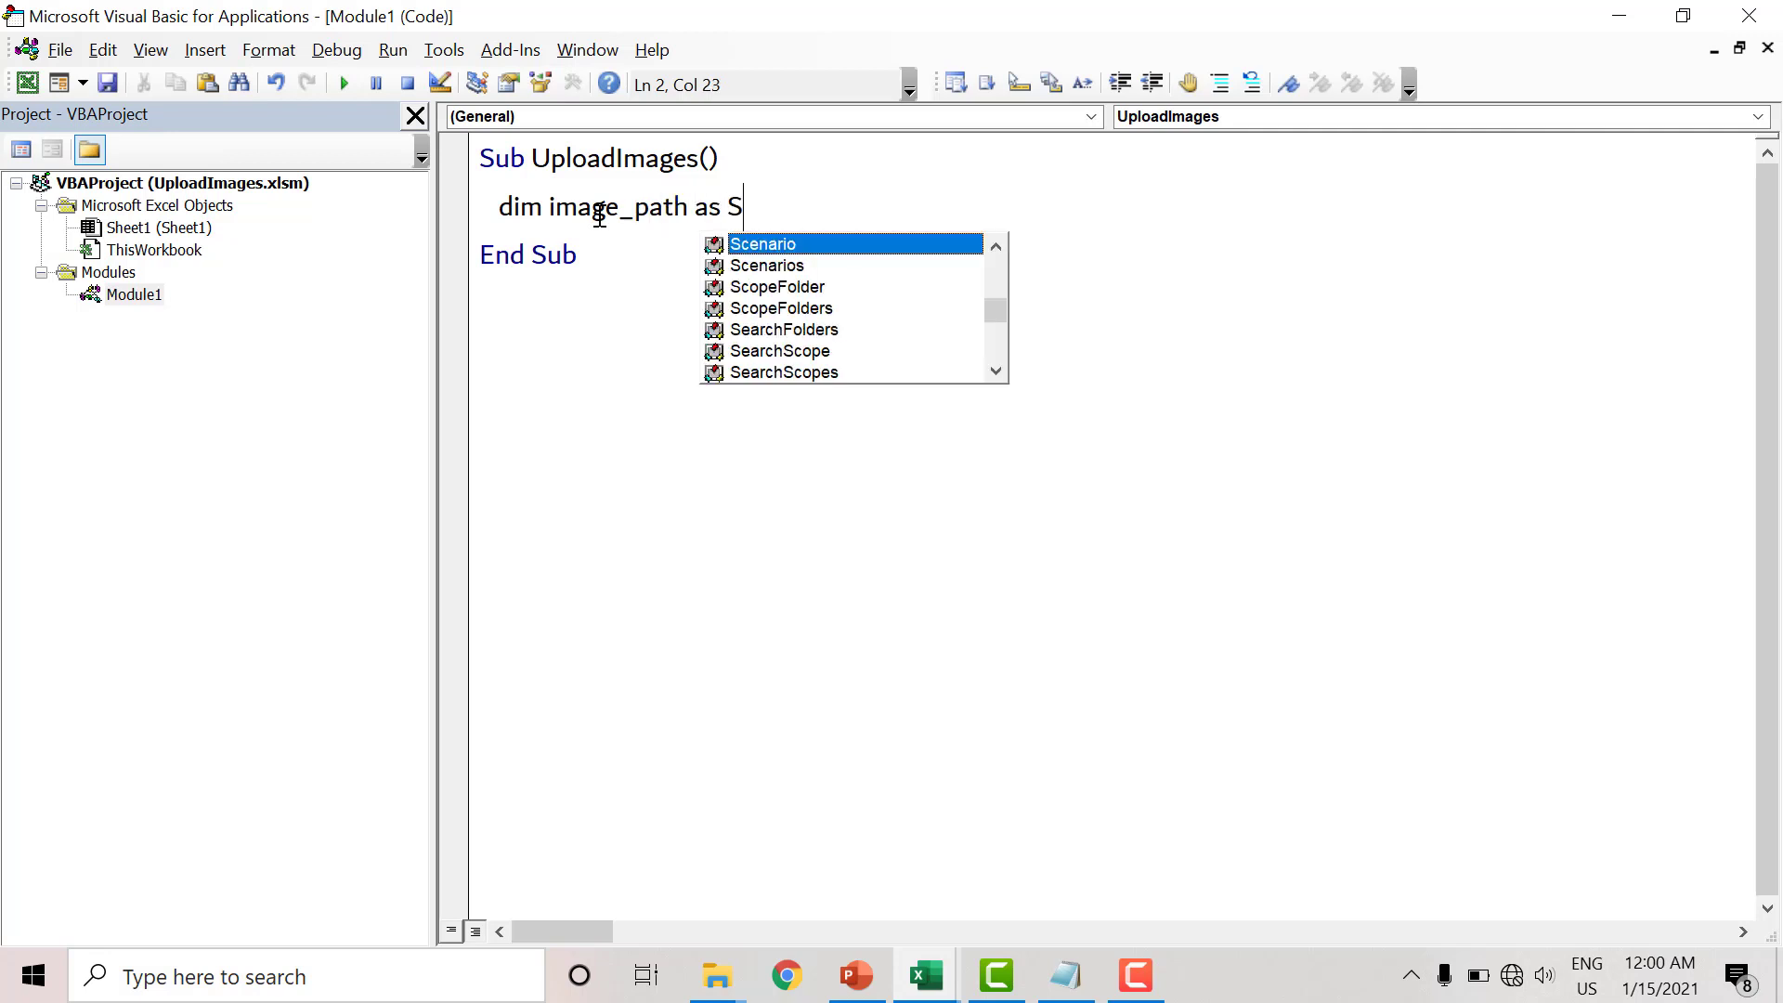
{"action": "type", "text": "tr"}
{"action": "key", "text": "Tab"}
{"action": "key", "text": "Return"}
{"action": "type", "text": "im"}
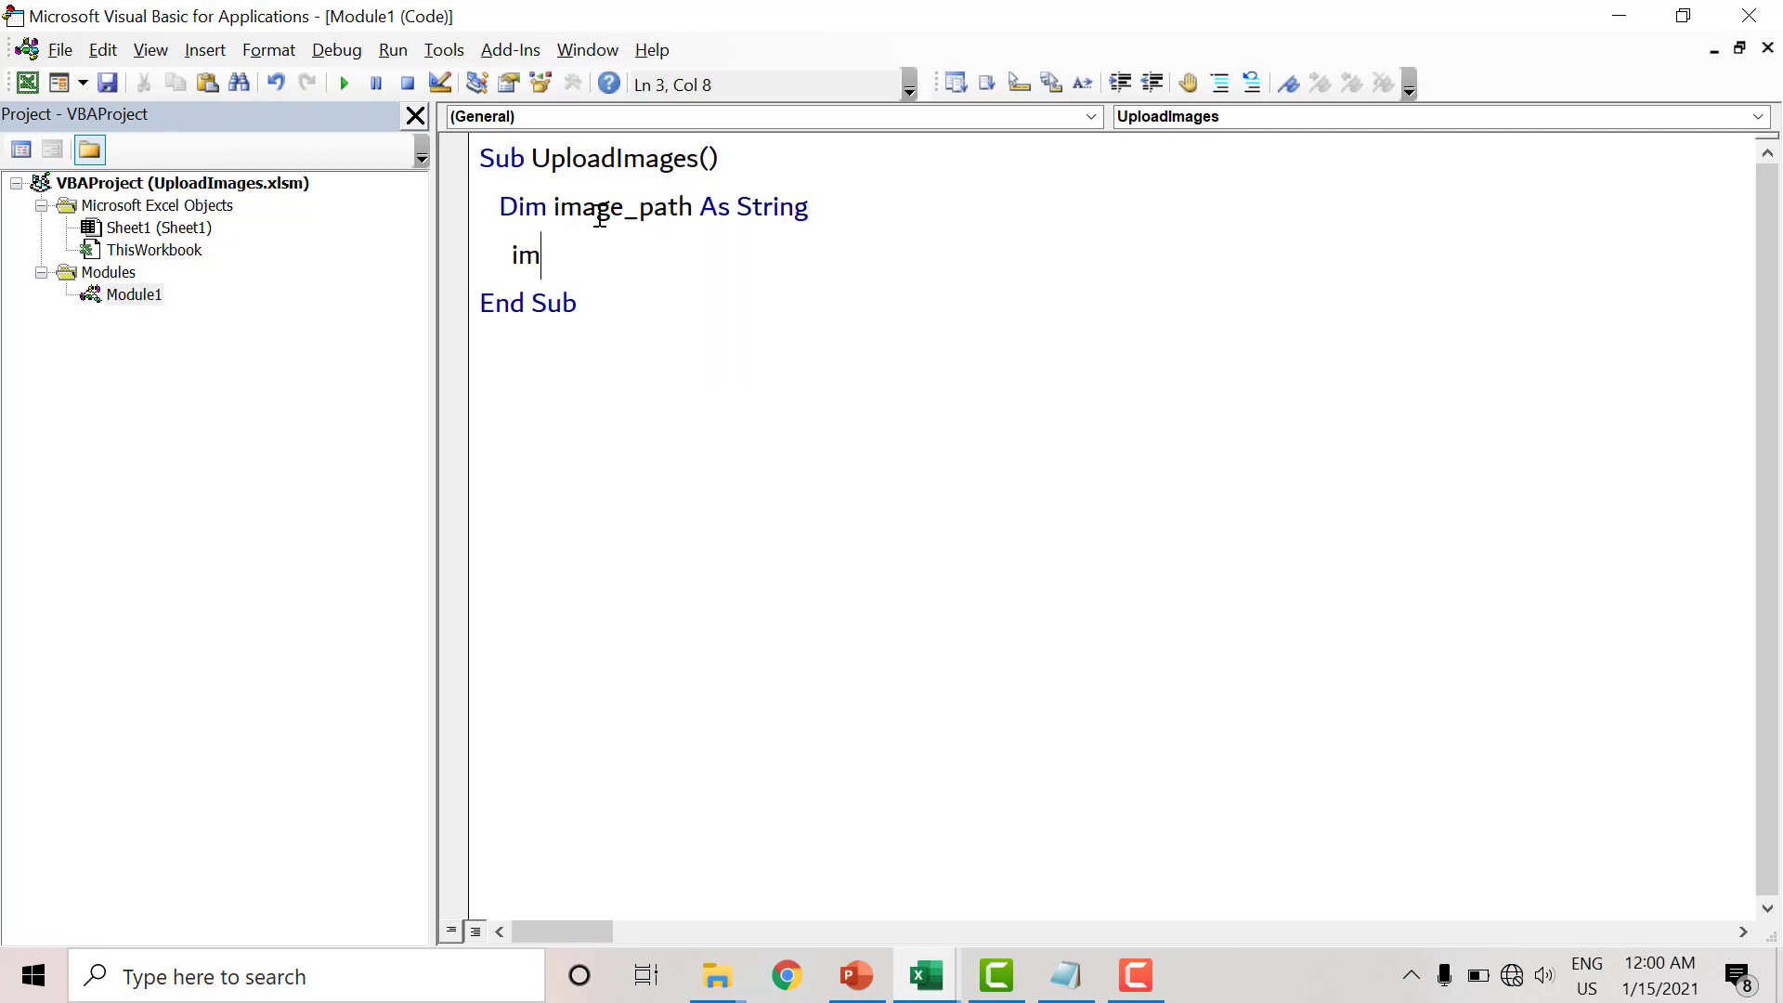
{"action": "type", "text": "age_path="}
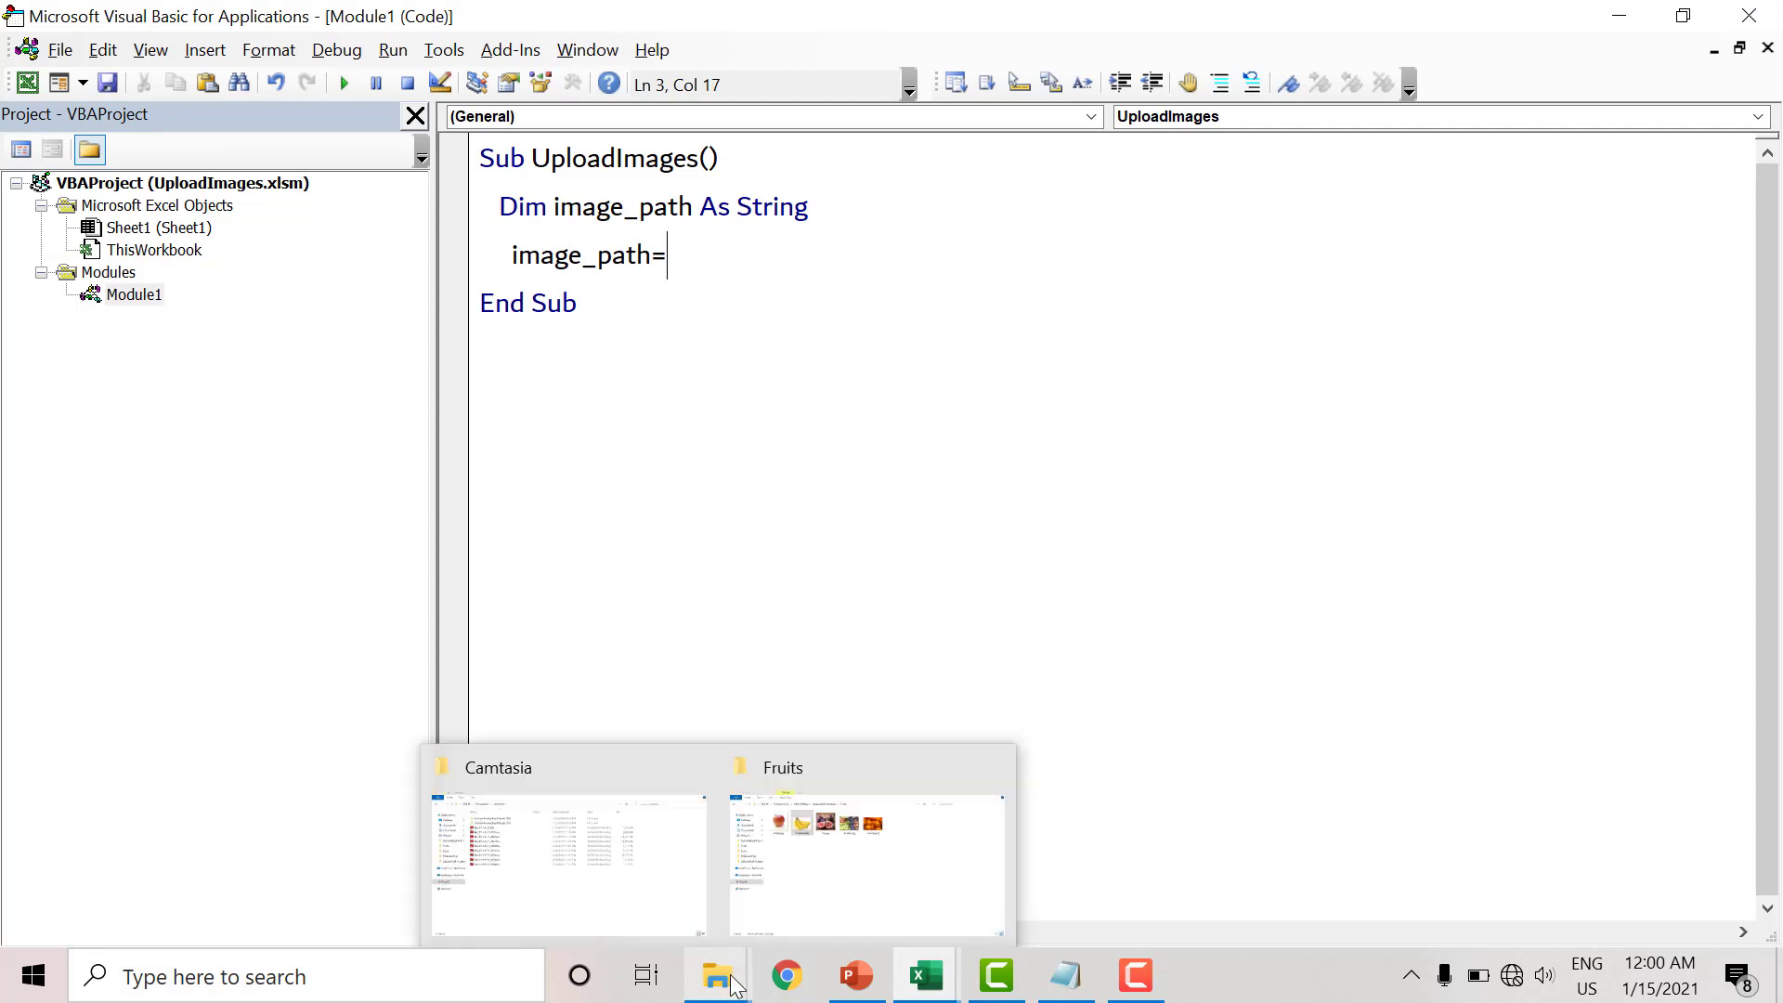
{"action": "left_click", "coordinate": [864, 855]}
- Copy apple.jpg's full path with Copy as path and return to the code editor
{"action": "left_click", "coordinate": [899, 576]}
{"action": "key", "text": "Left"}
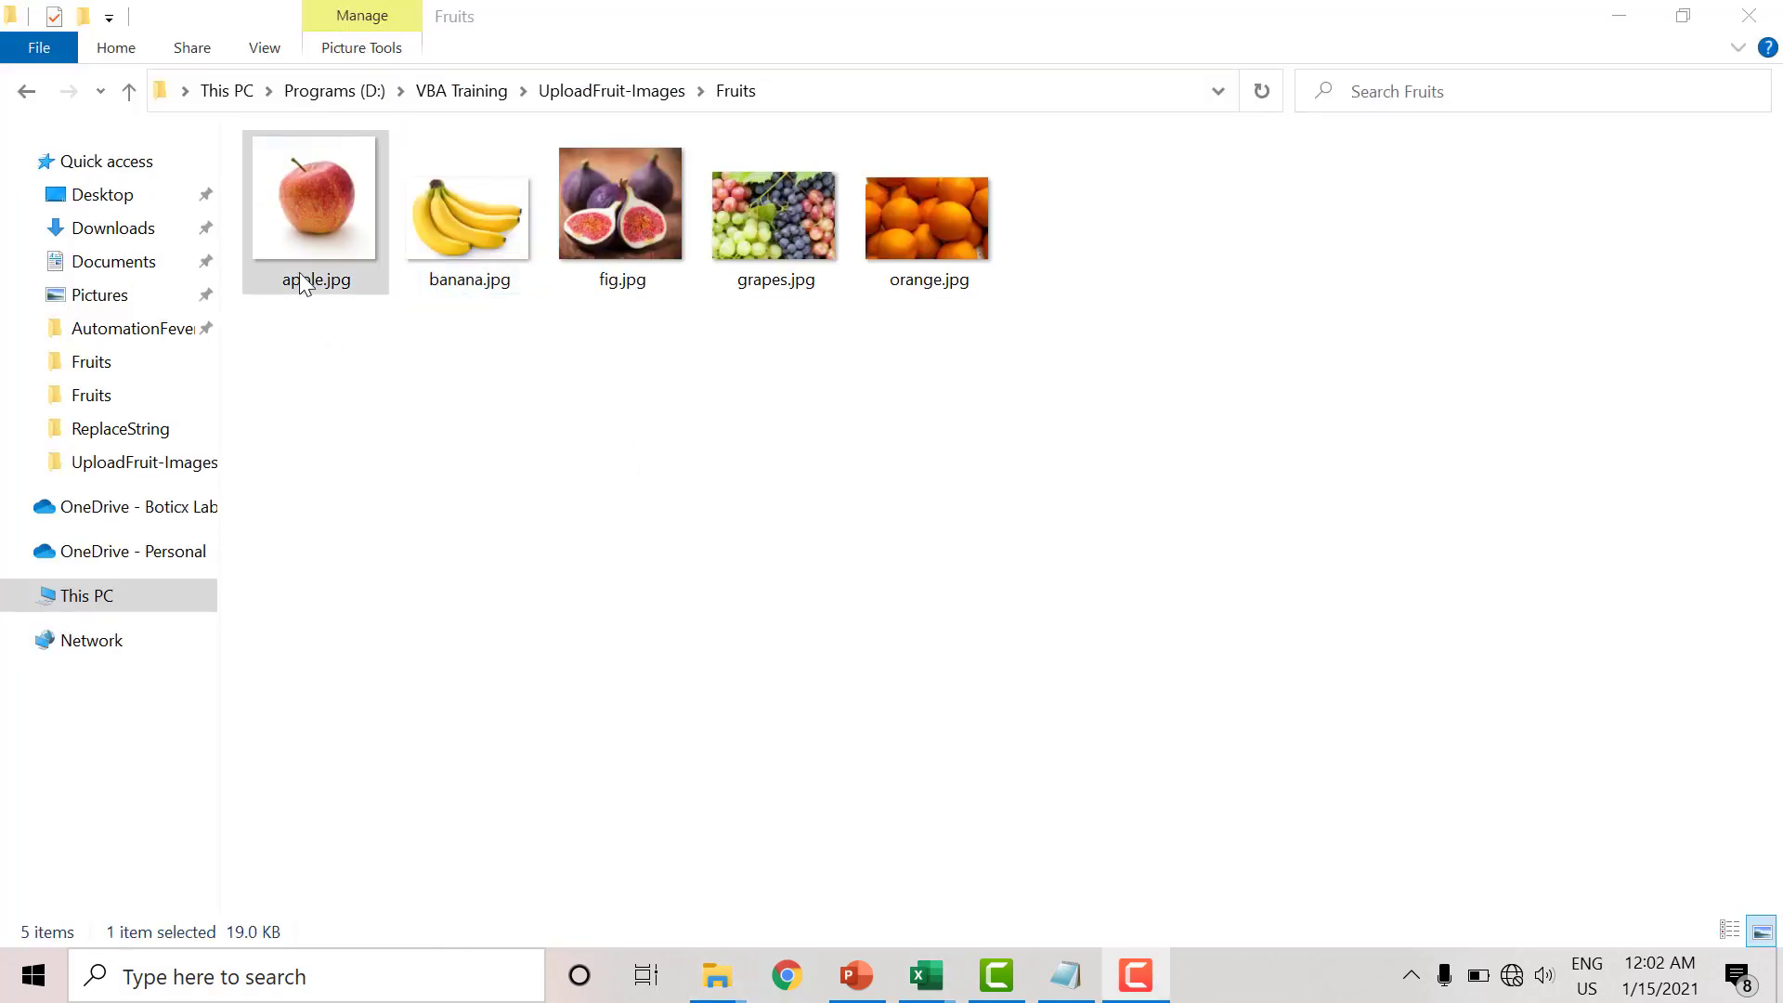
{"action": "left_click", "coordinate": [299, 258]}
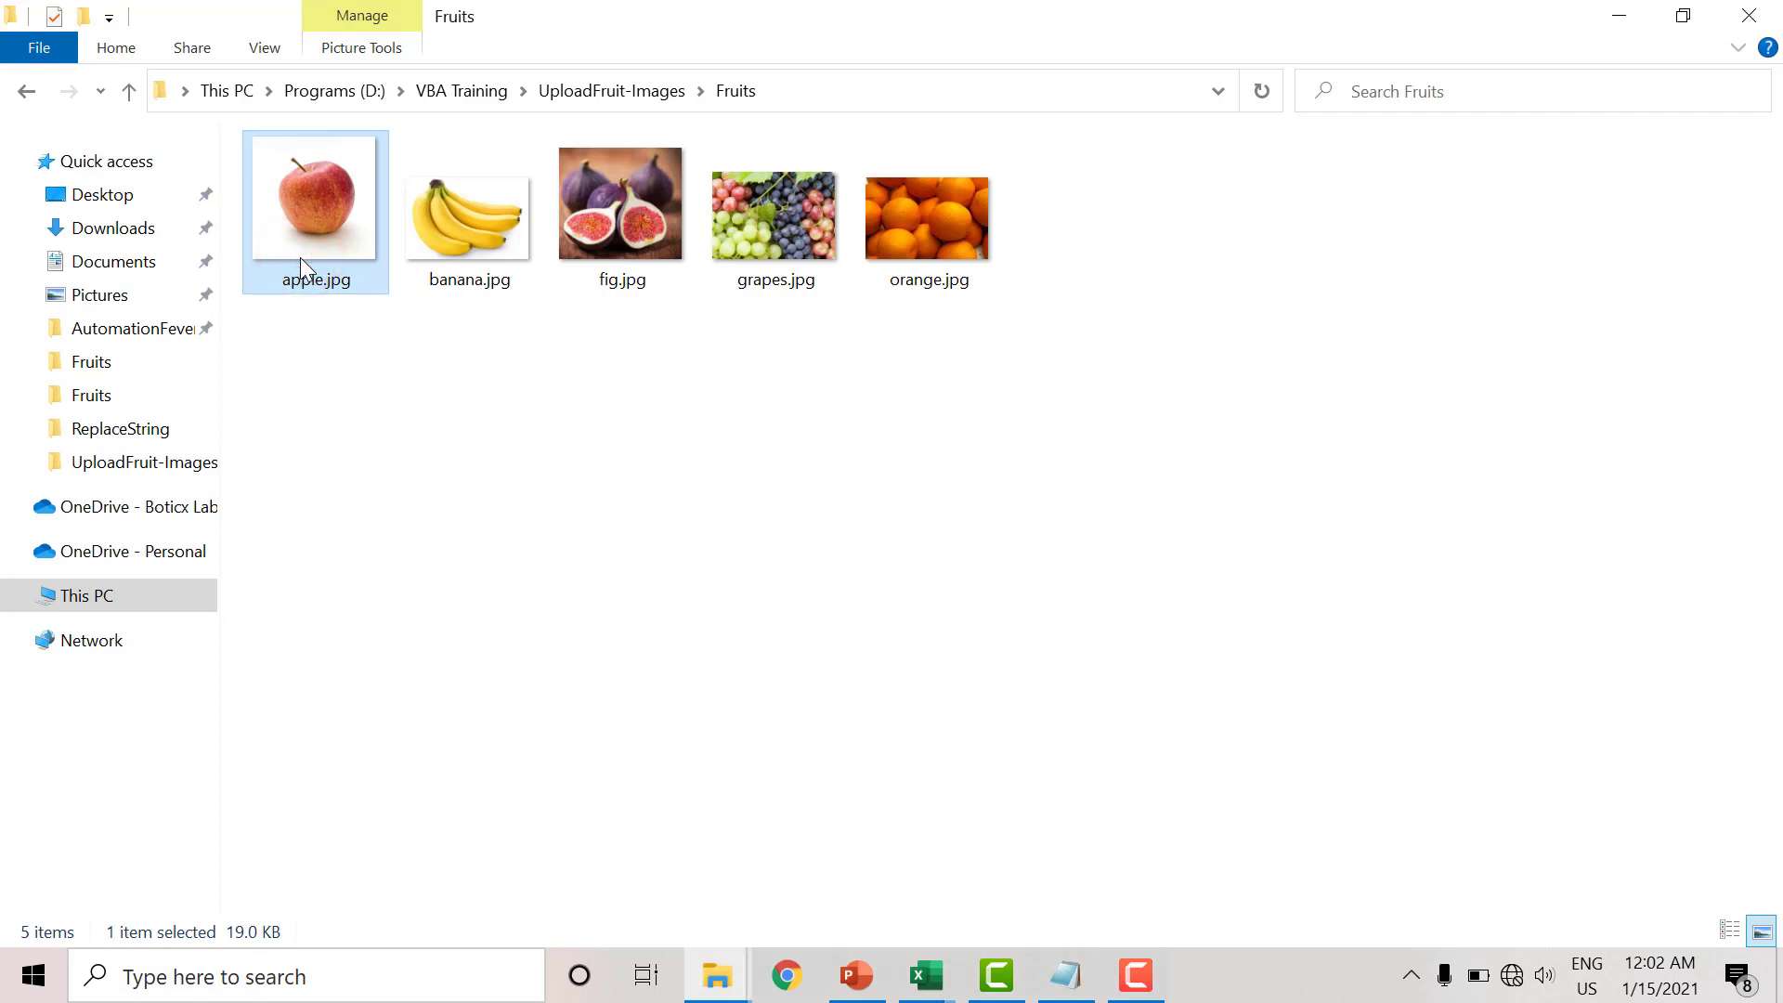
{"action": "right_click", "coordinate": [299, 258]}
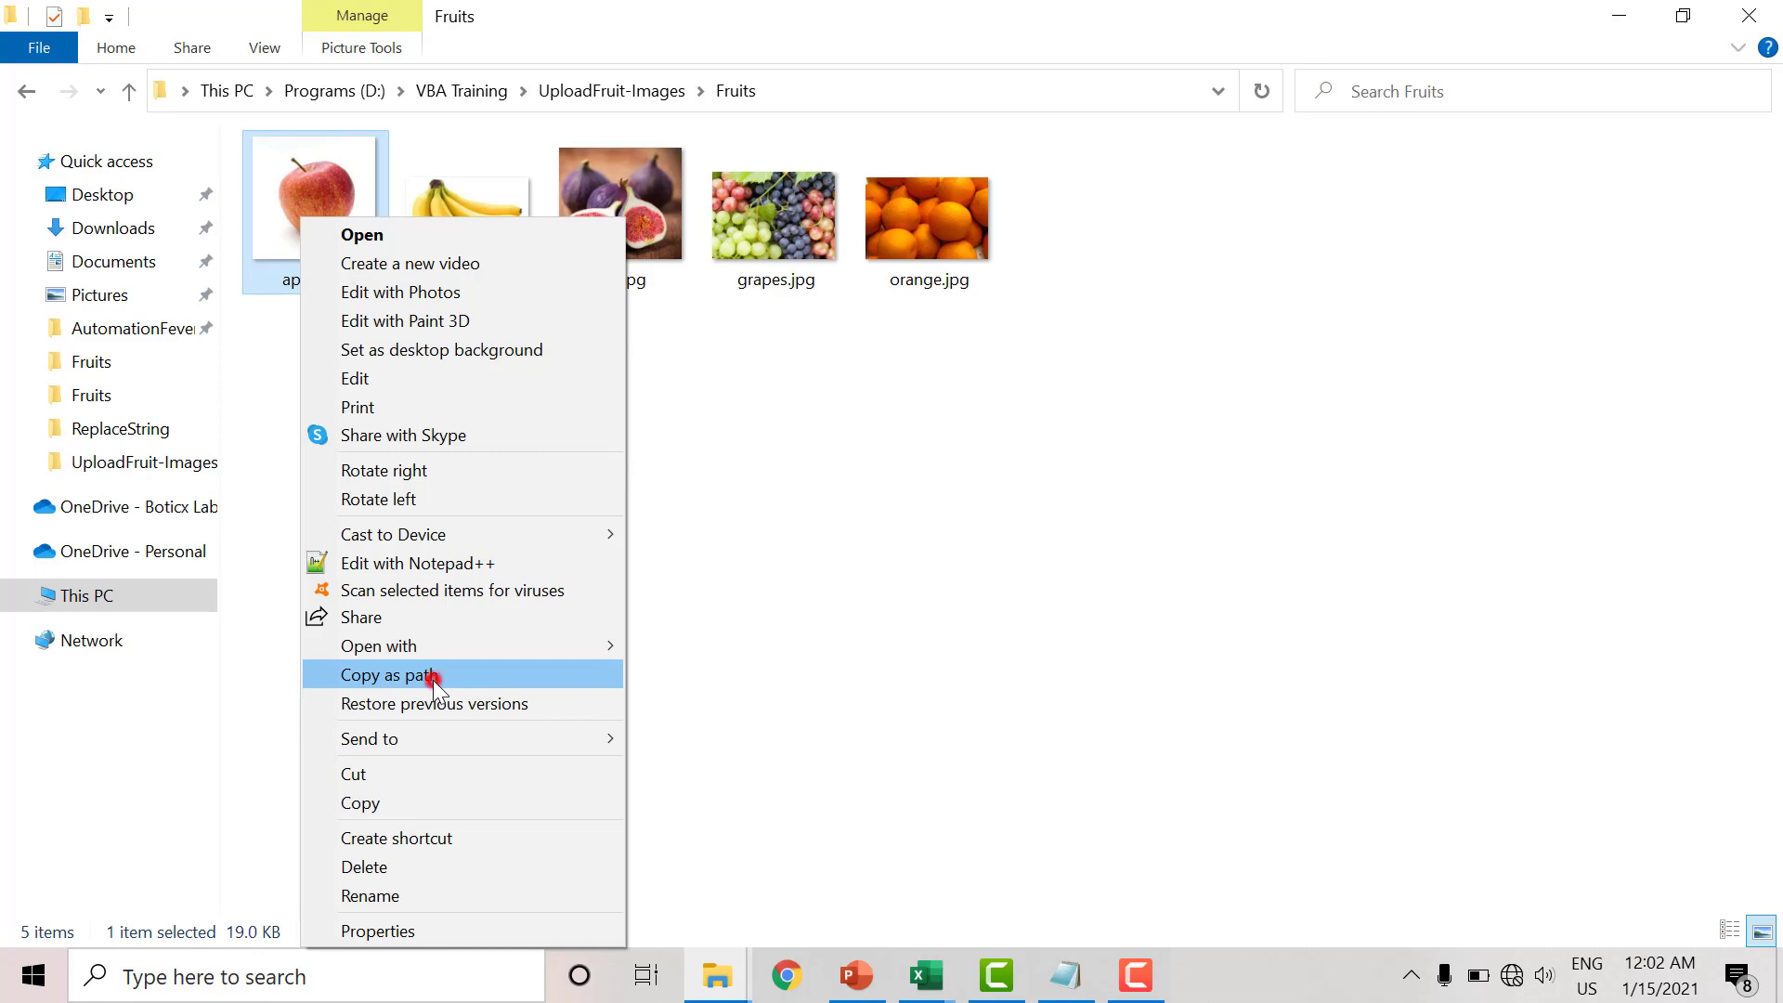
{"action": "left_click", "coordinate": [433, 675]}
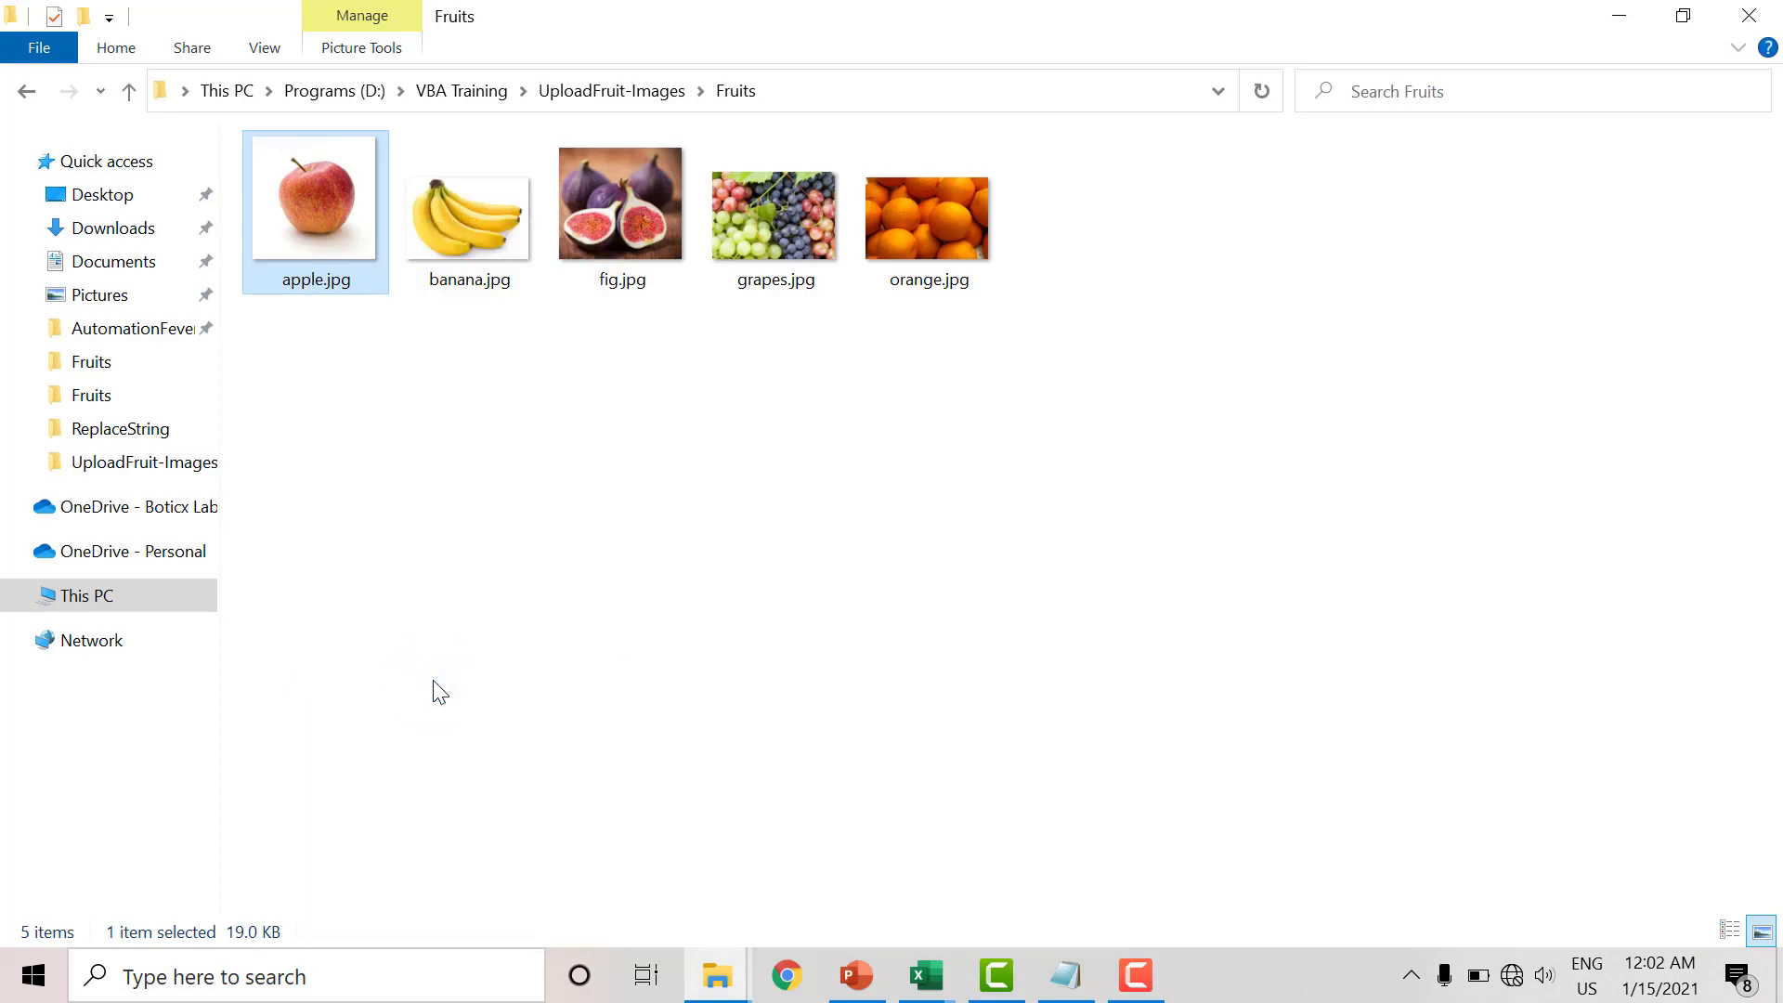
{"action": "key", "text": "alt+Tab"}
{"action": "key", "text": "alt+Tab"}
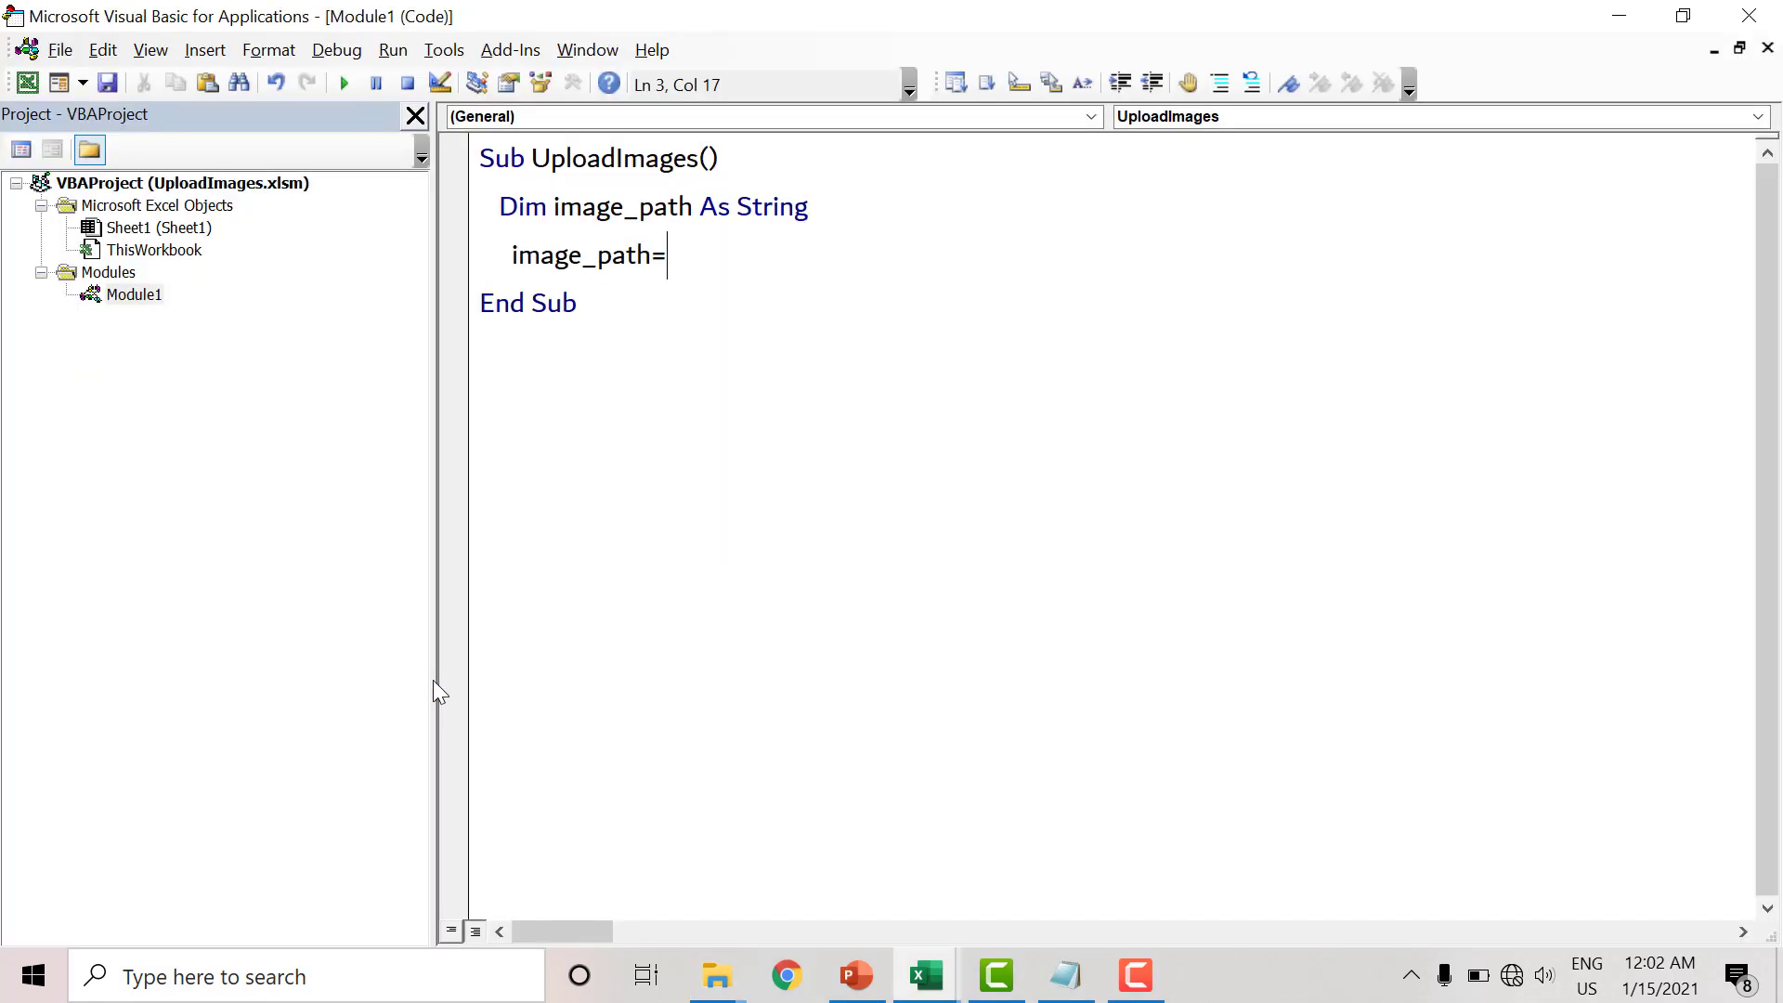
- Assign image_path the pasted apple.jpg path and leave a blank line below
{"action": "key", "text": "ctrl+v"}
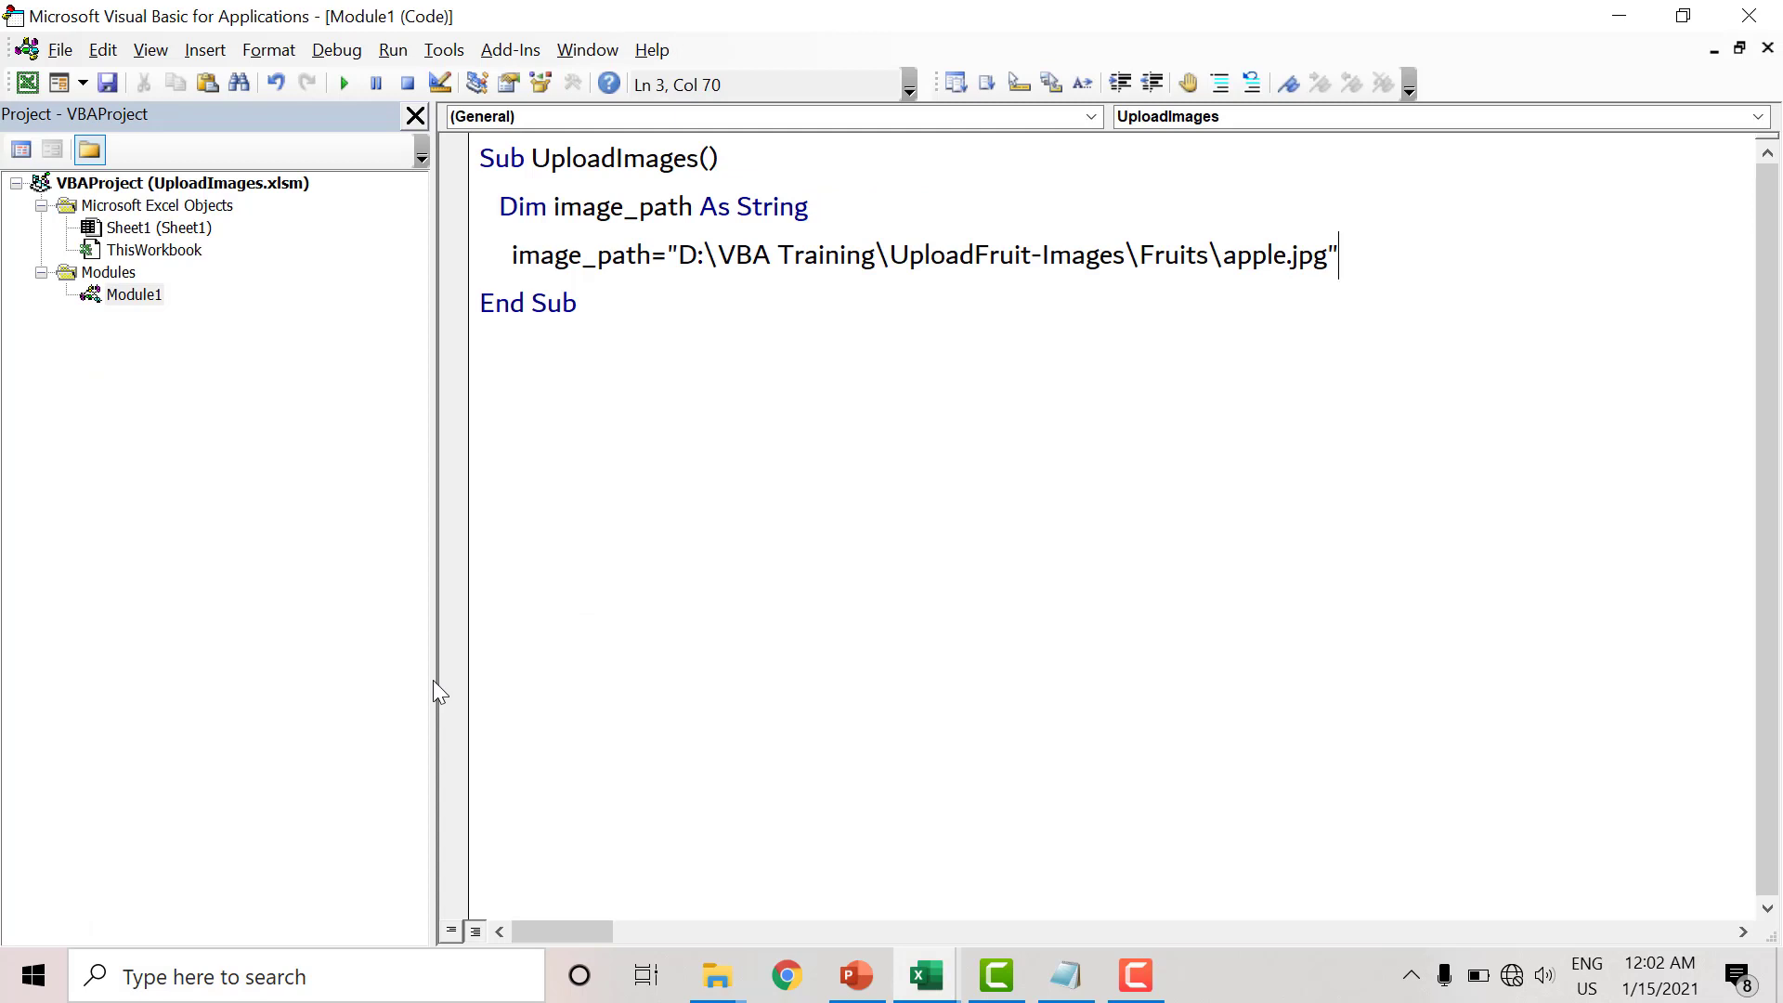
{"action": "key", "text": "Return"}
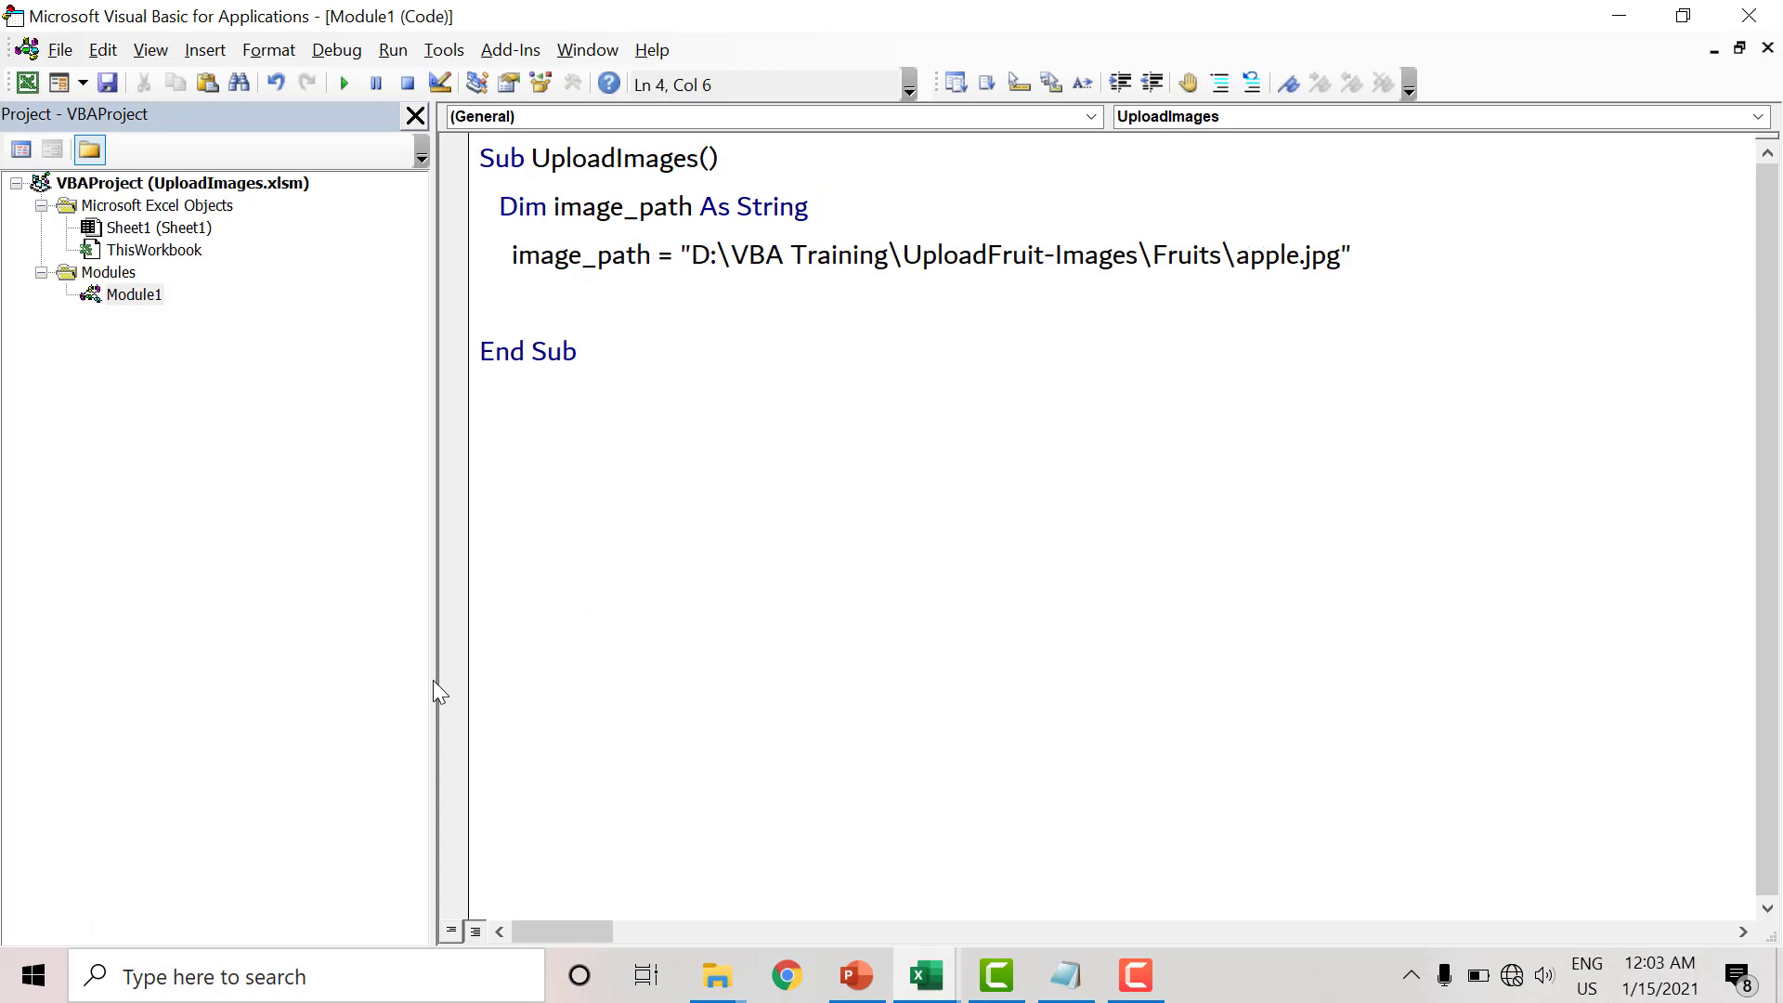
{"action": "key", "text": "Return"}
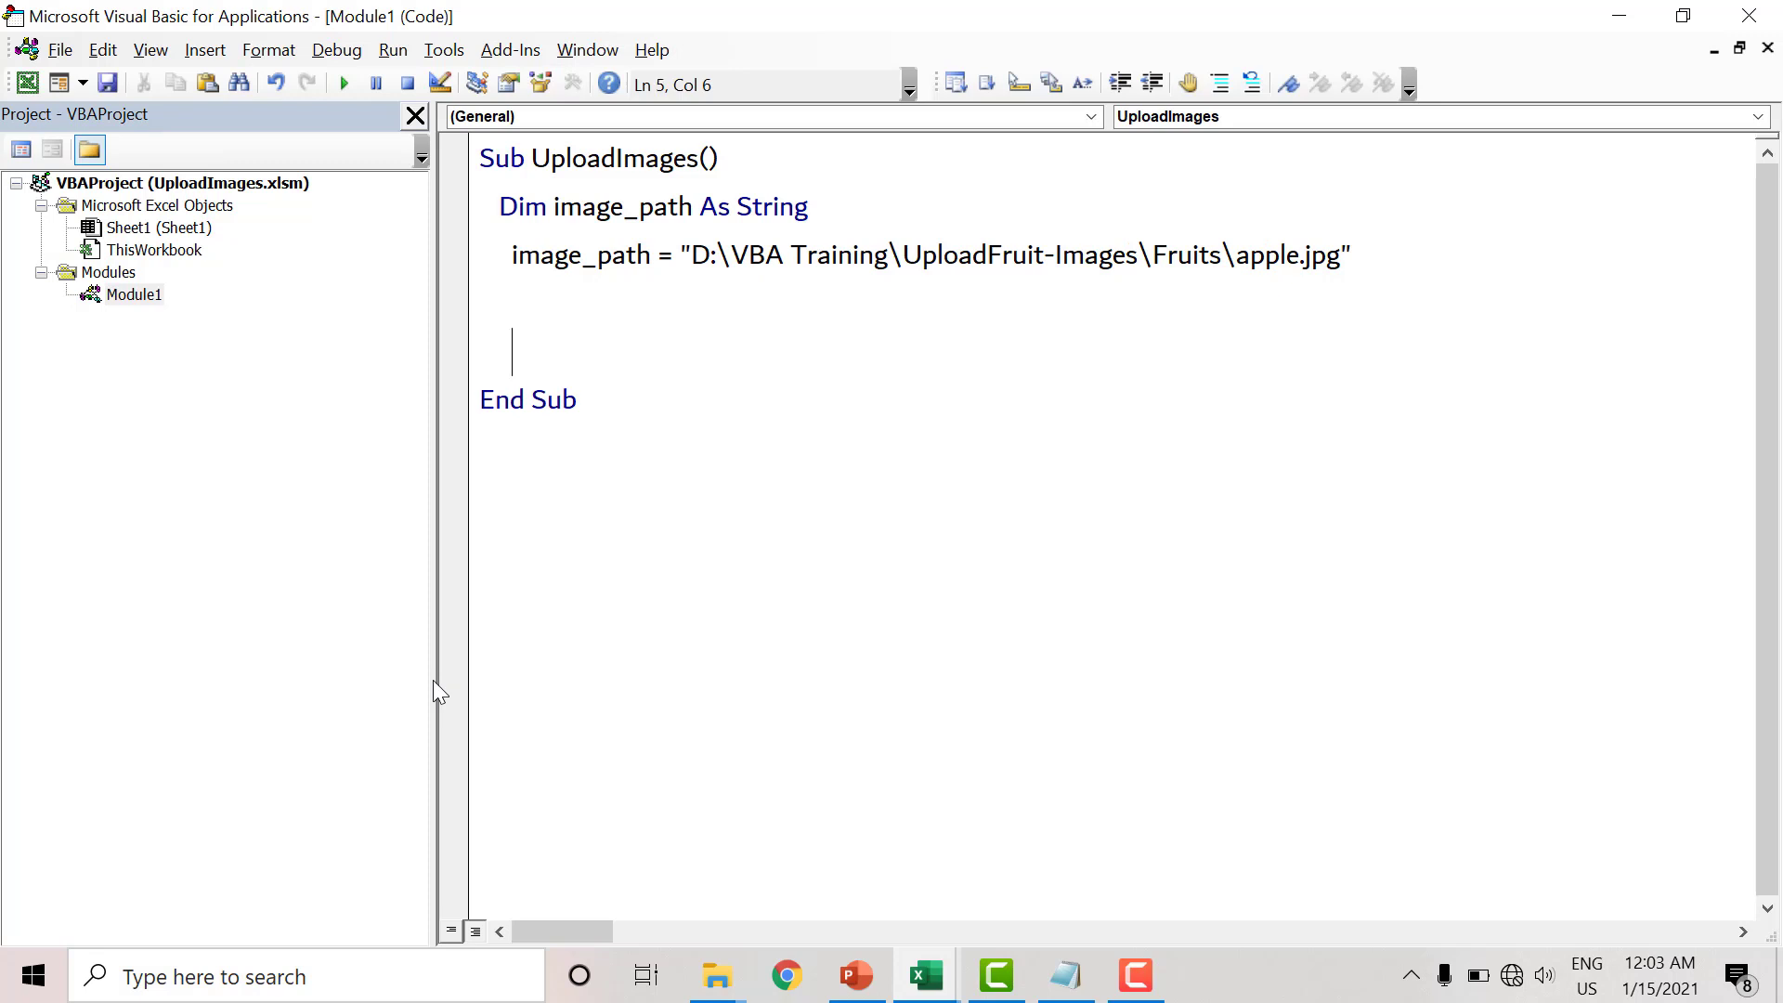
- Start a Sheet1.Shapes.AddPicture statement using autocomplete
{"action": "type", "text": "Sh"}
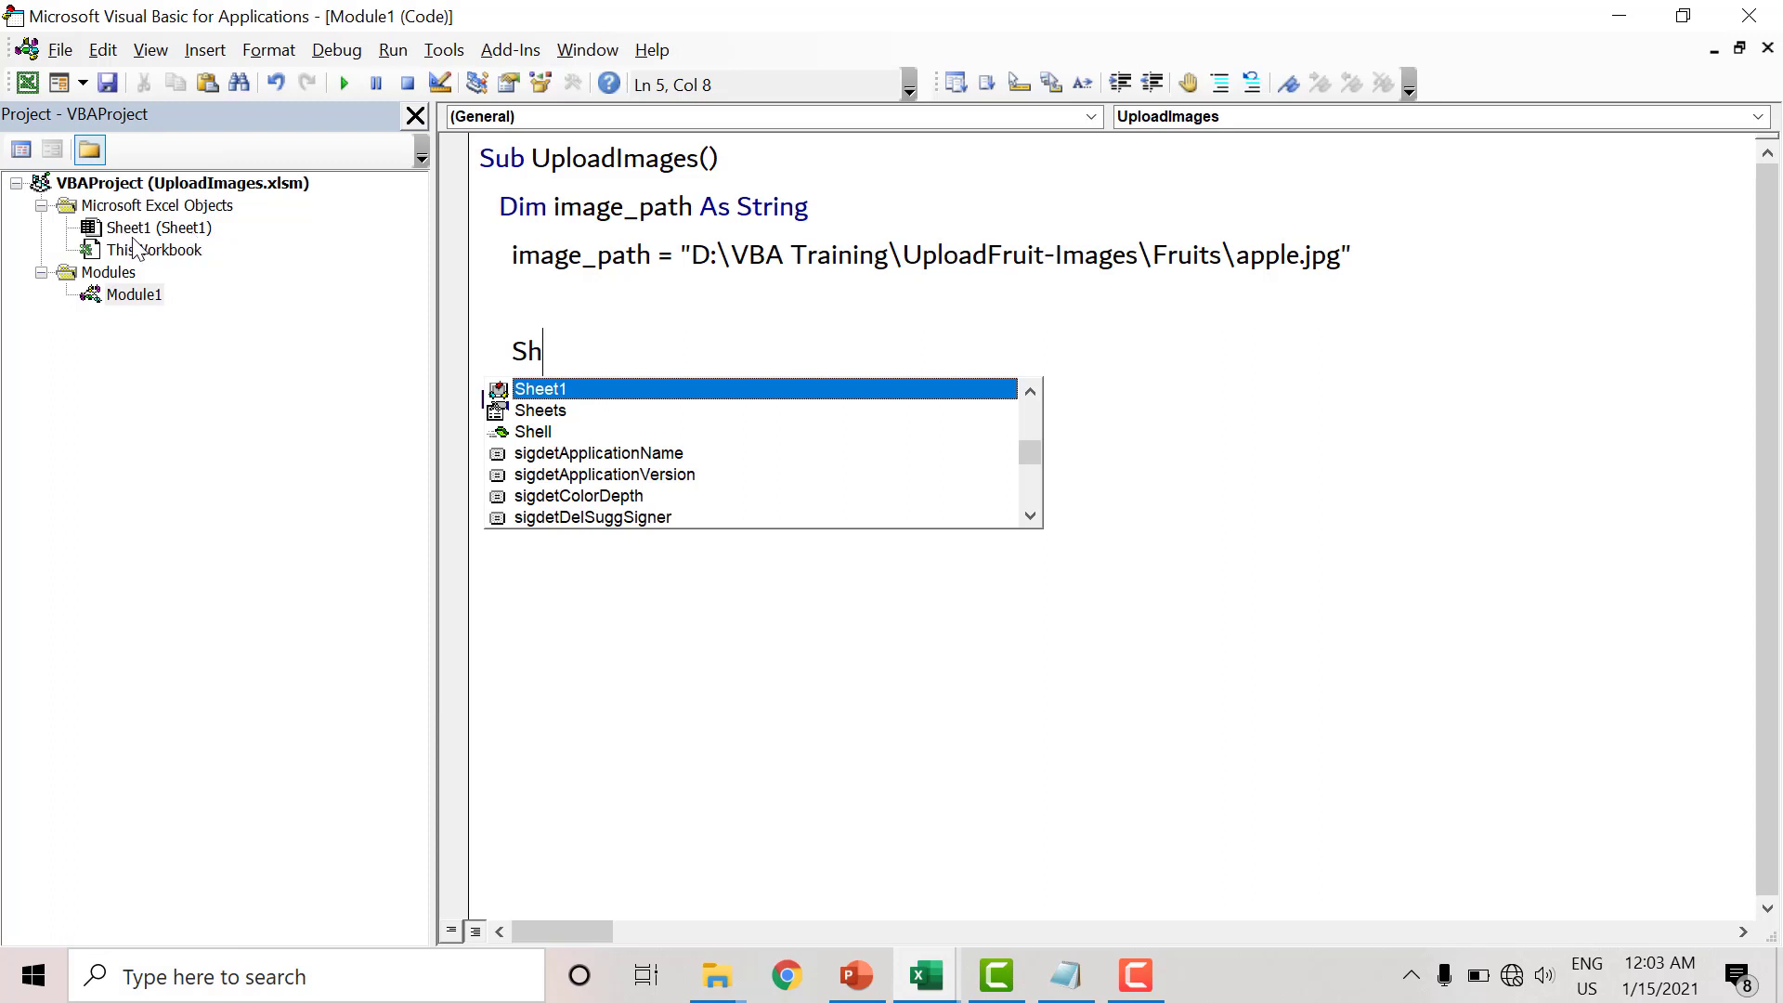
{"action": "key", "text": "Tab"}
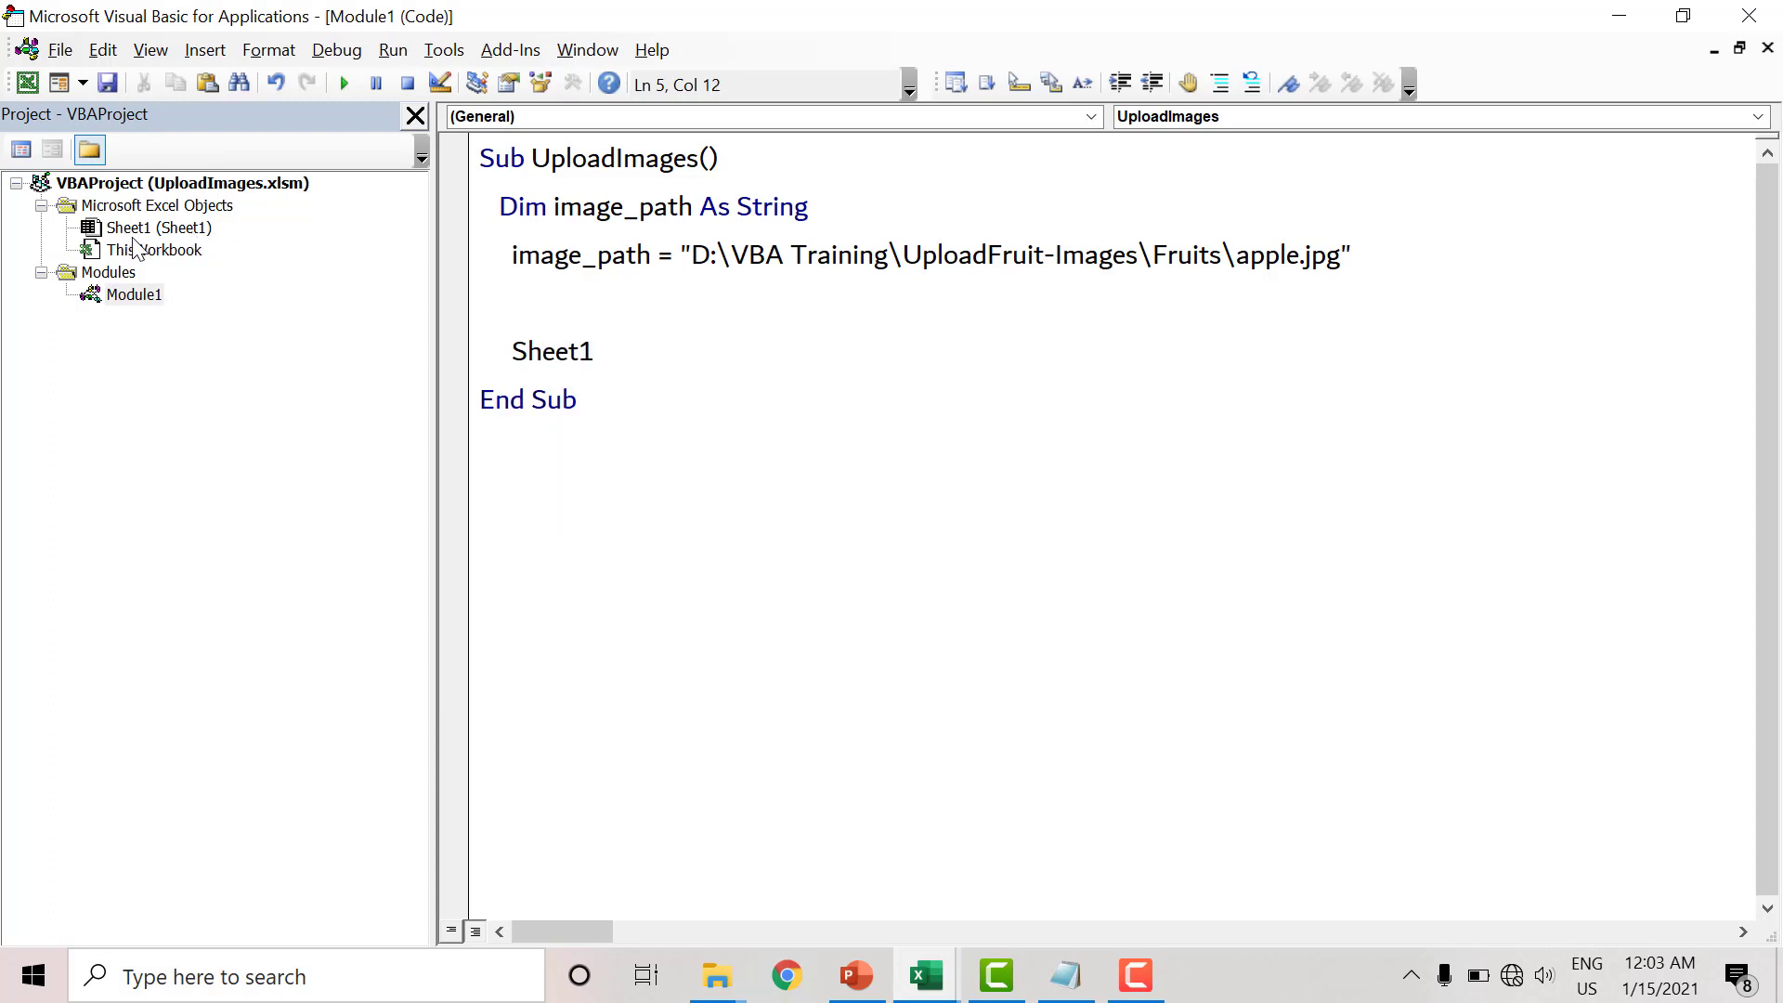
{"action": "type", "text": ".sh"}
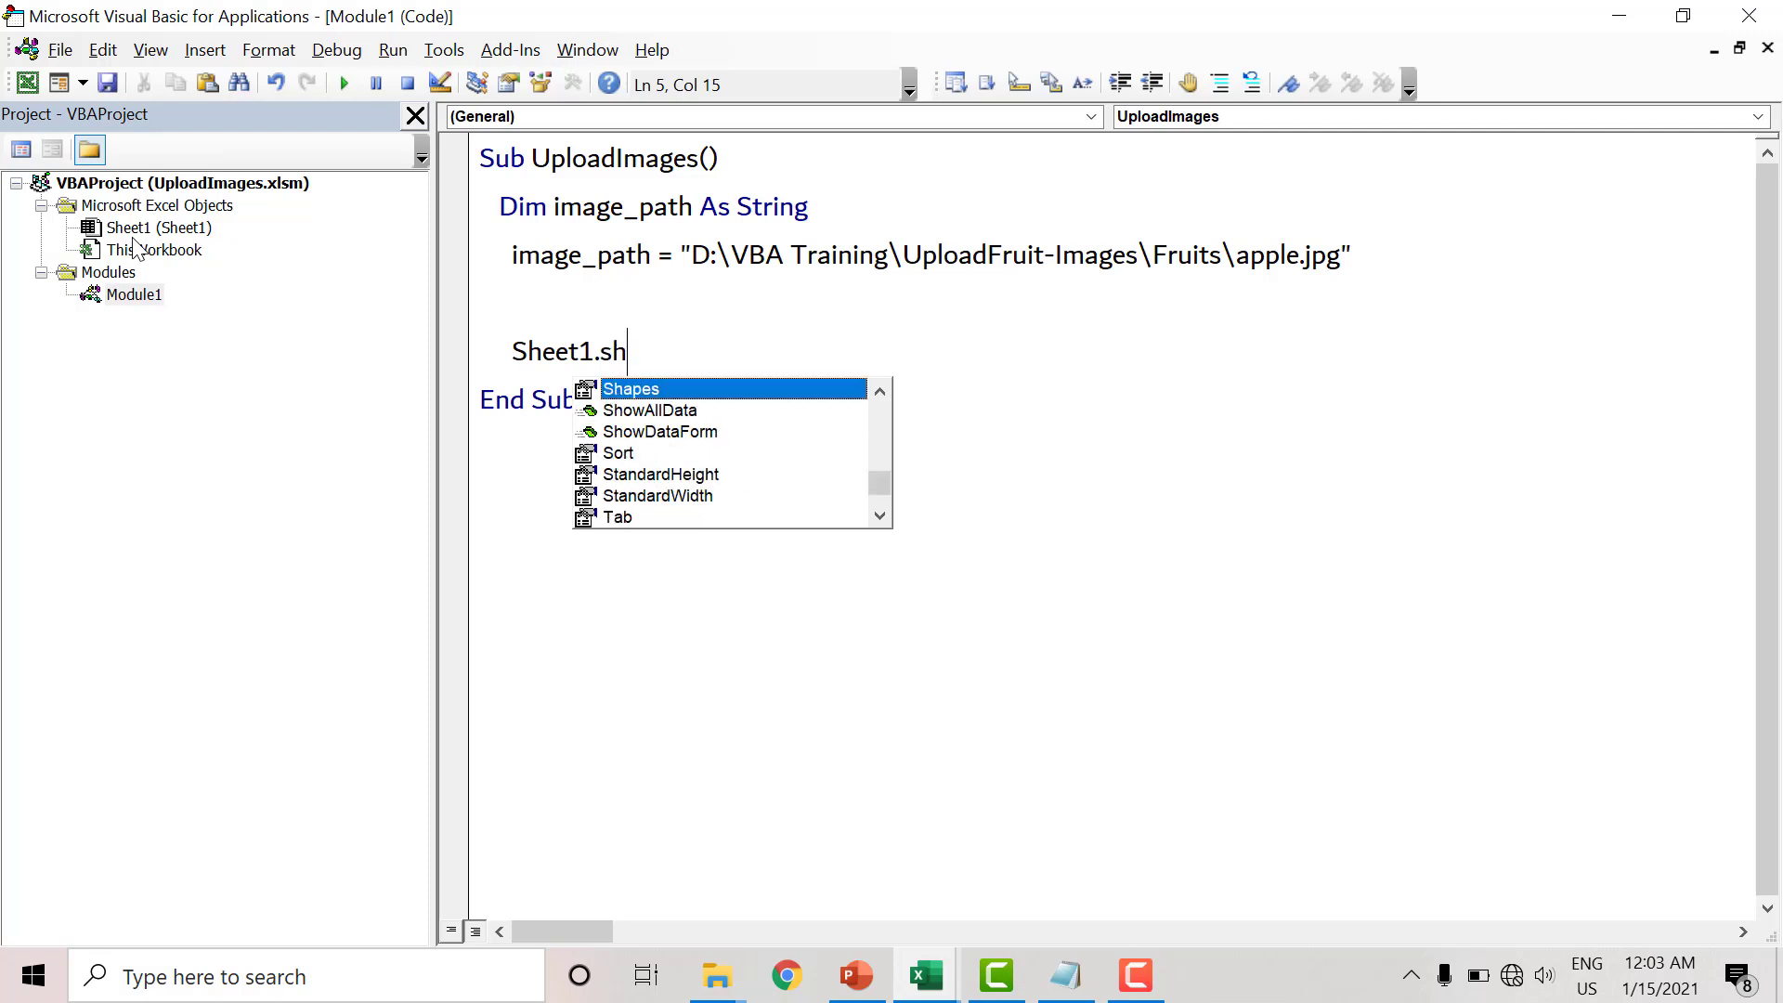
{"action": "key", "text": "Tab"}
{"action": "type", "text": "."}
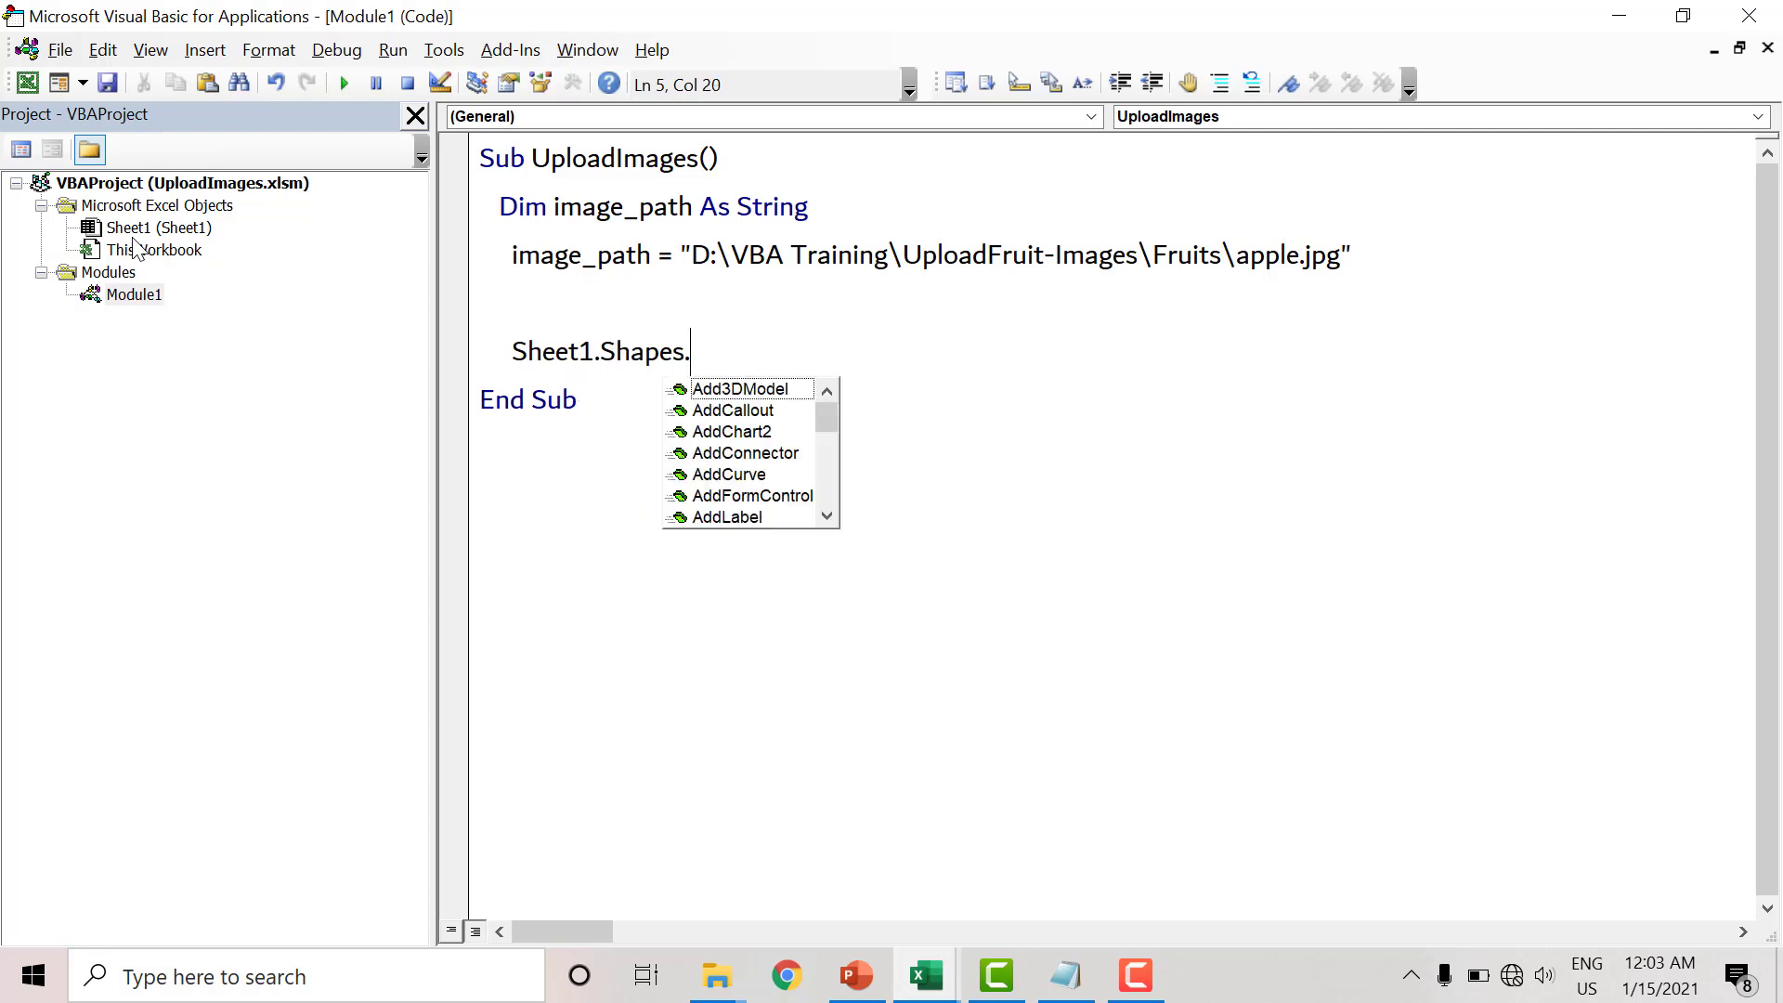
{"action": "type", "text": "AddPi"}
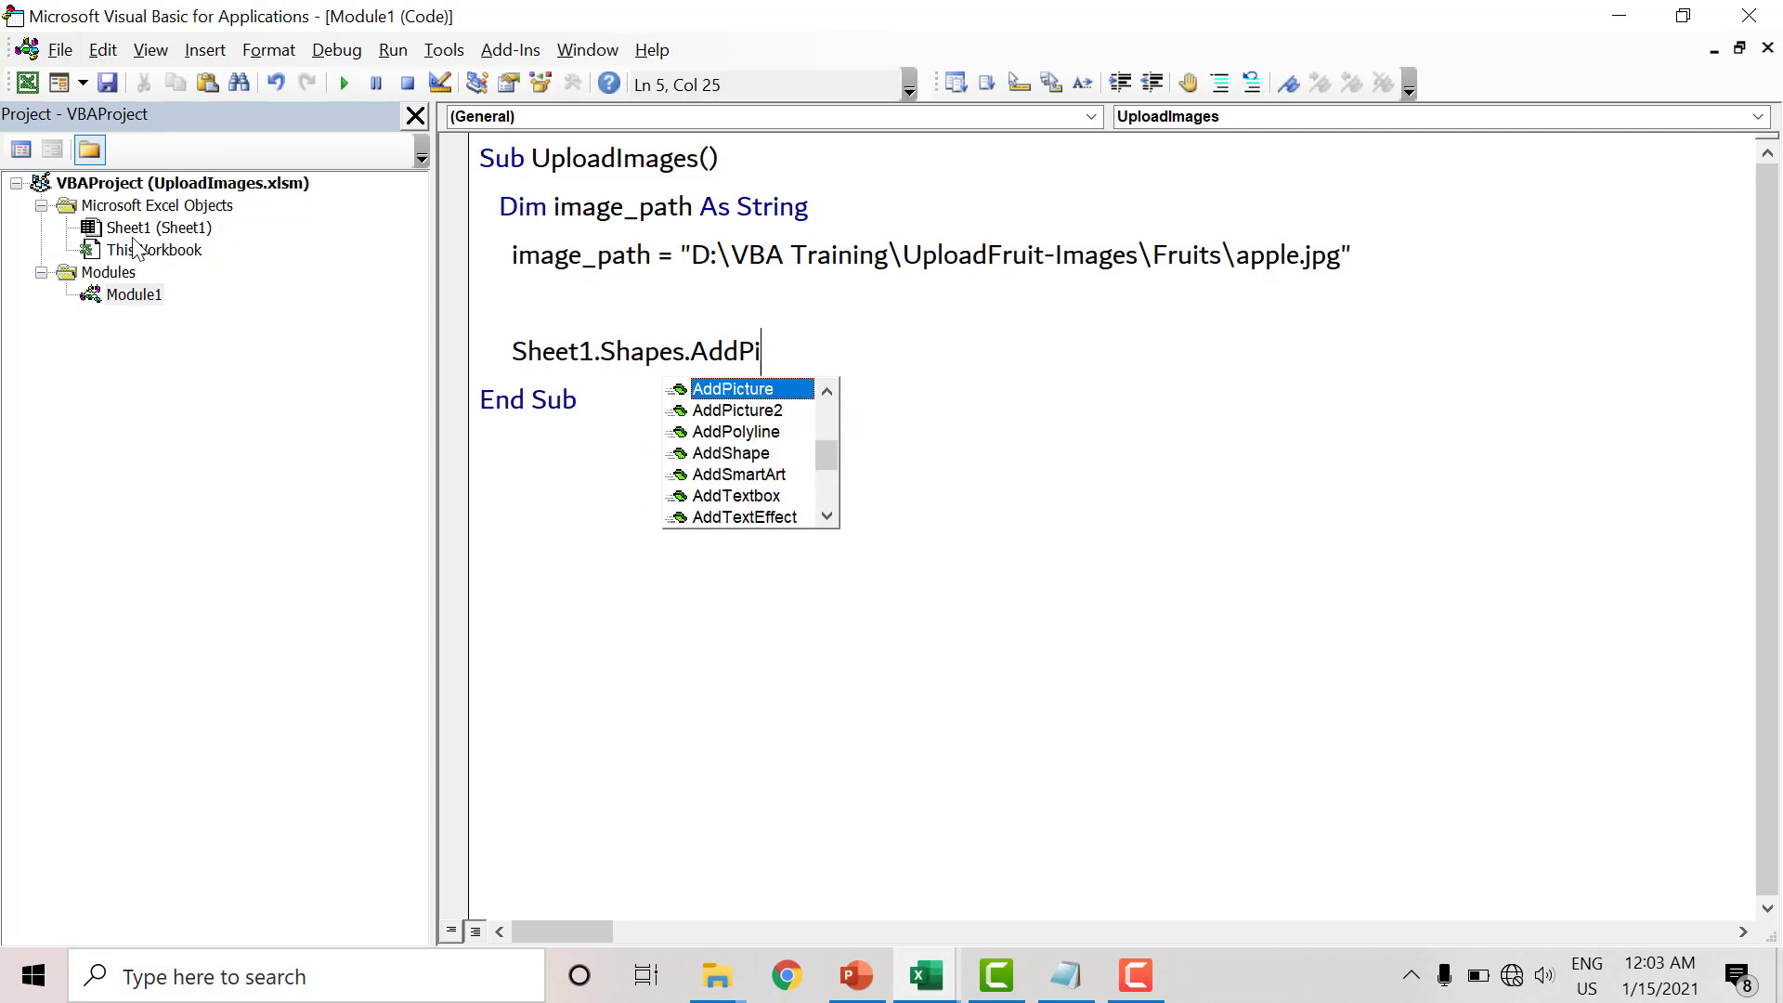
{"action": "key", "text": "Tab"}
- Continue AddPicture on a new line with FileName:=image_path
{"action": "left_click", "coordinate": [892, 351]}
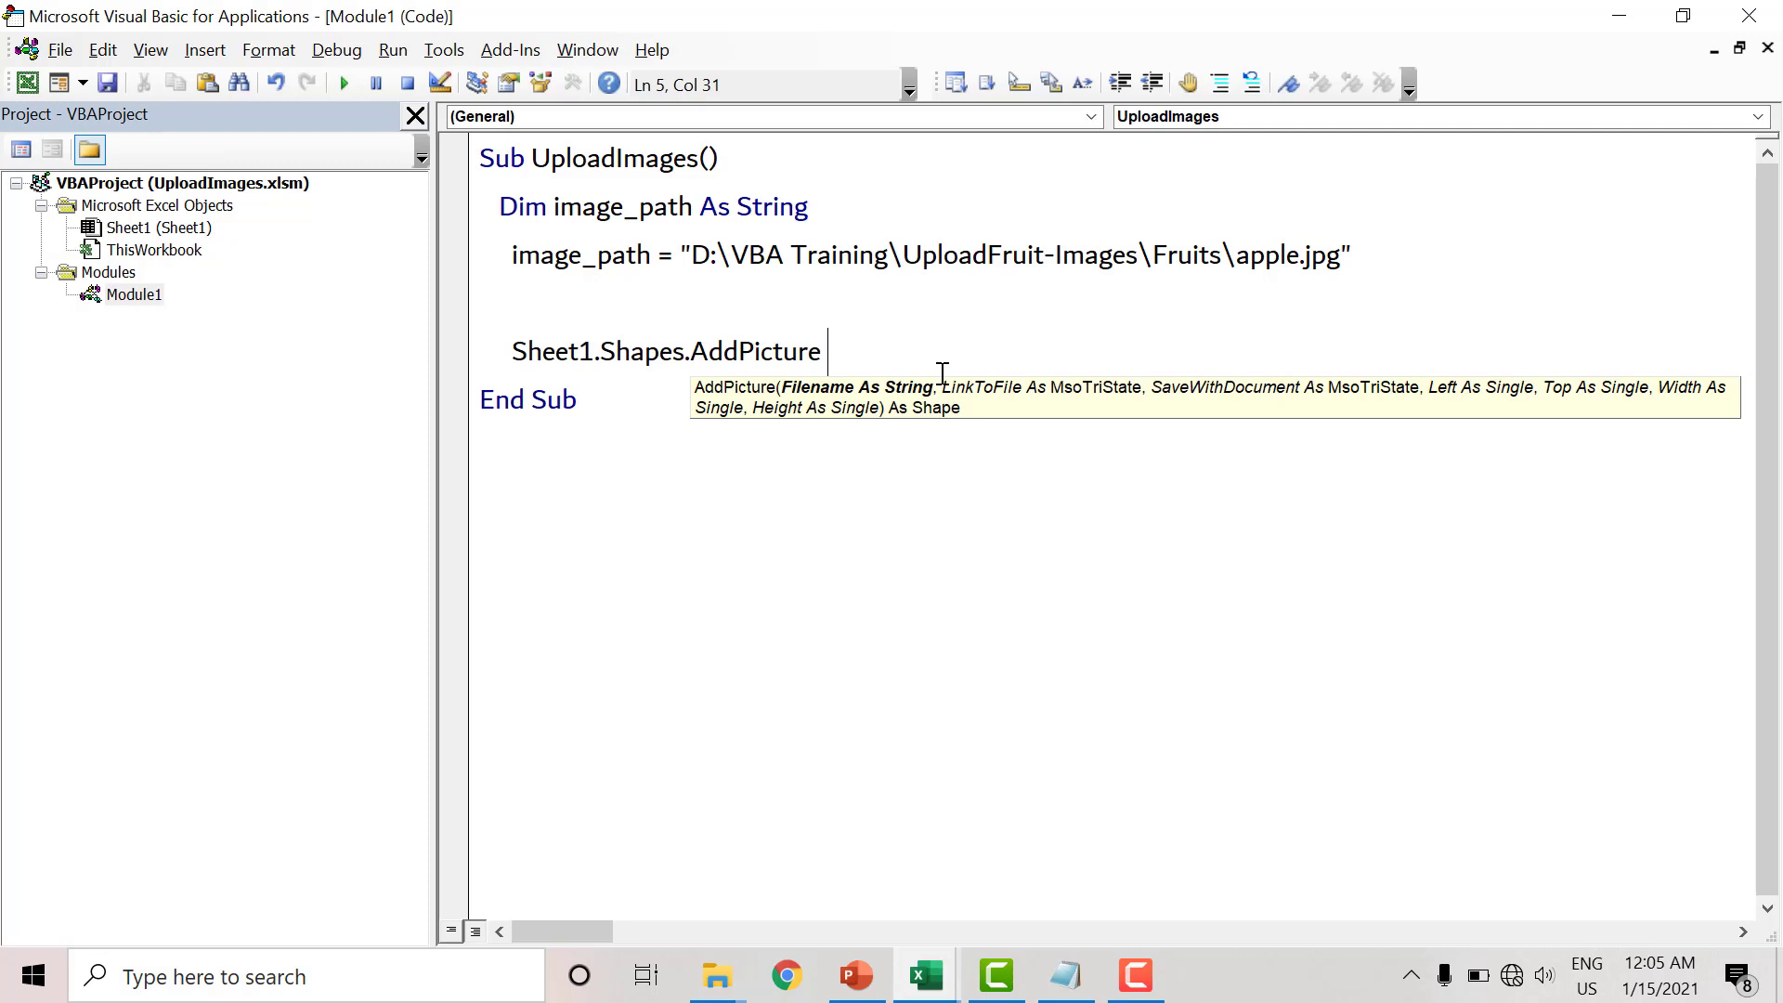
{"action": "type", "text": "_"}
{"action": "key", "text": "Return"}
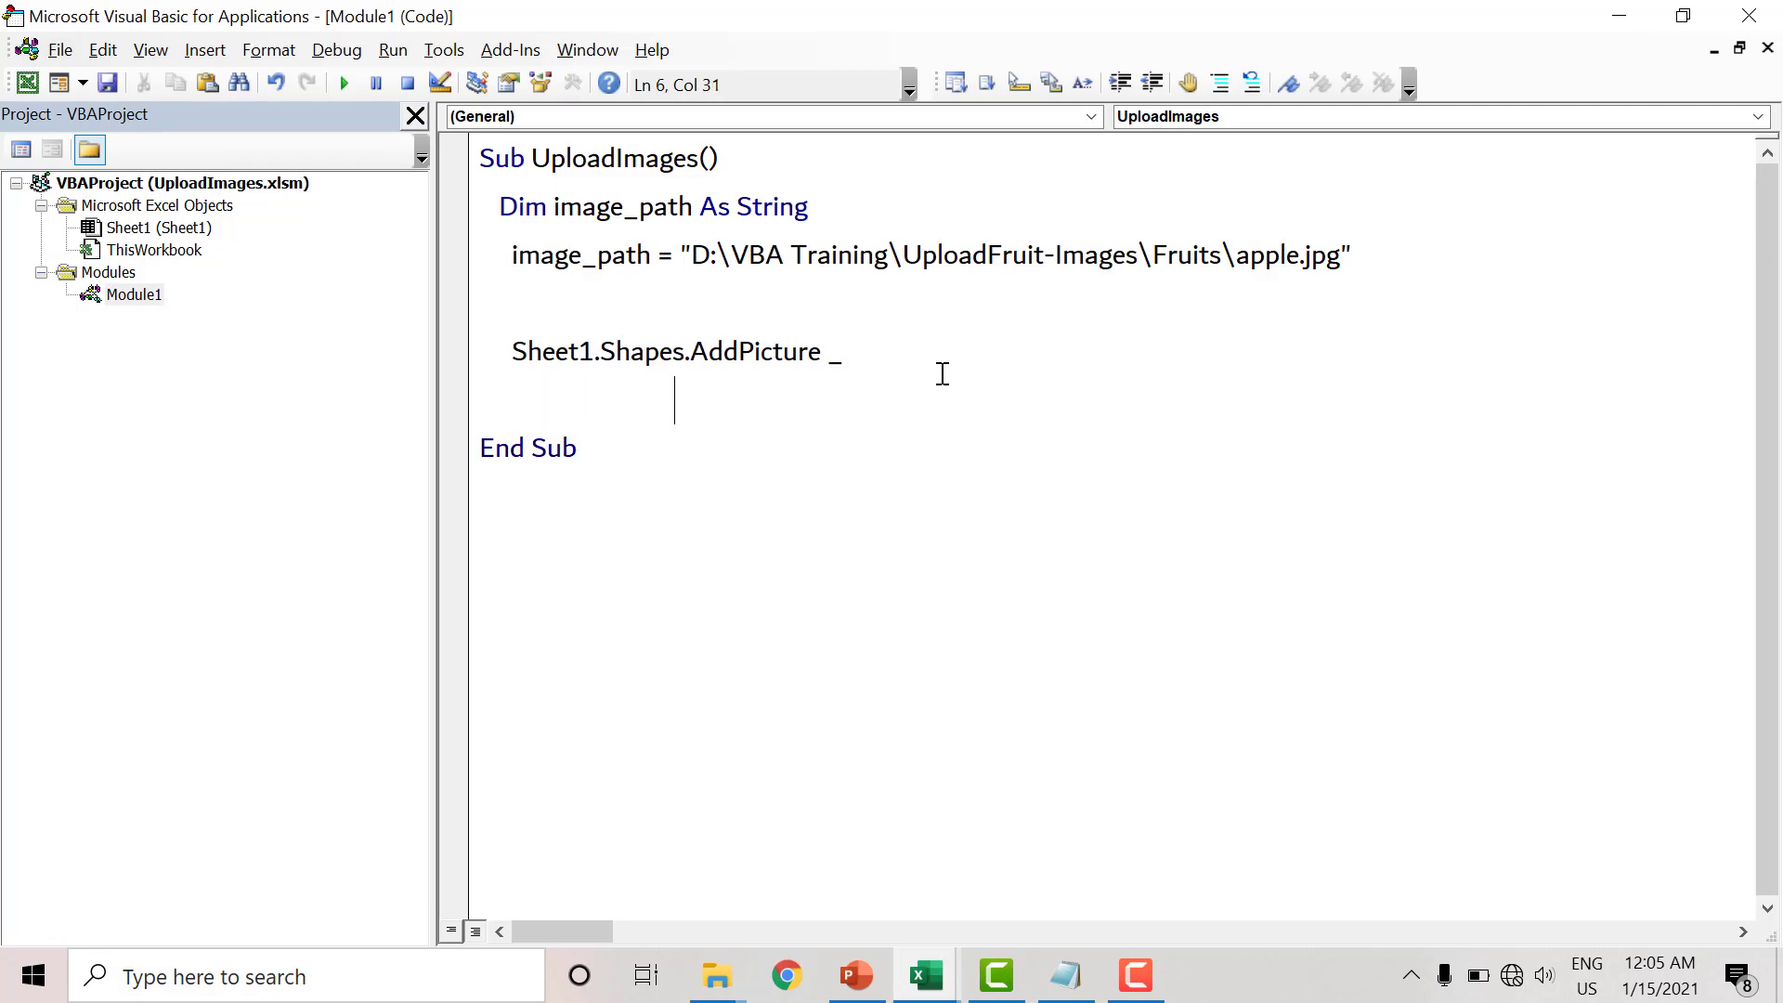
{"action": "type", "text": "FileName"}
{"action": "type", "text": ":="}
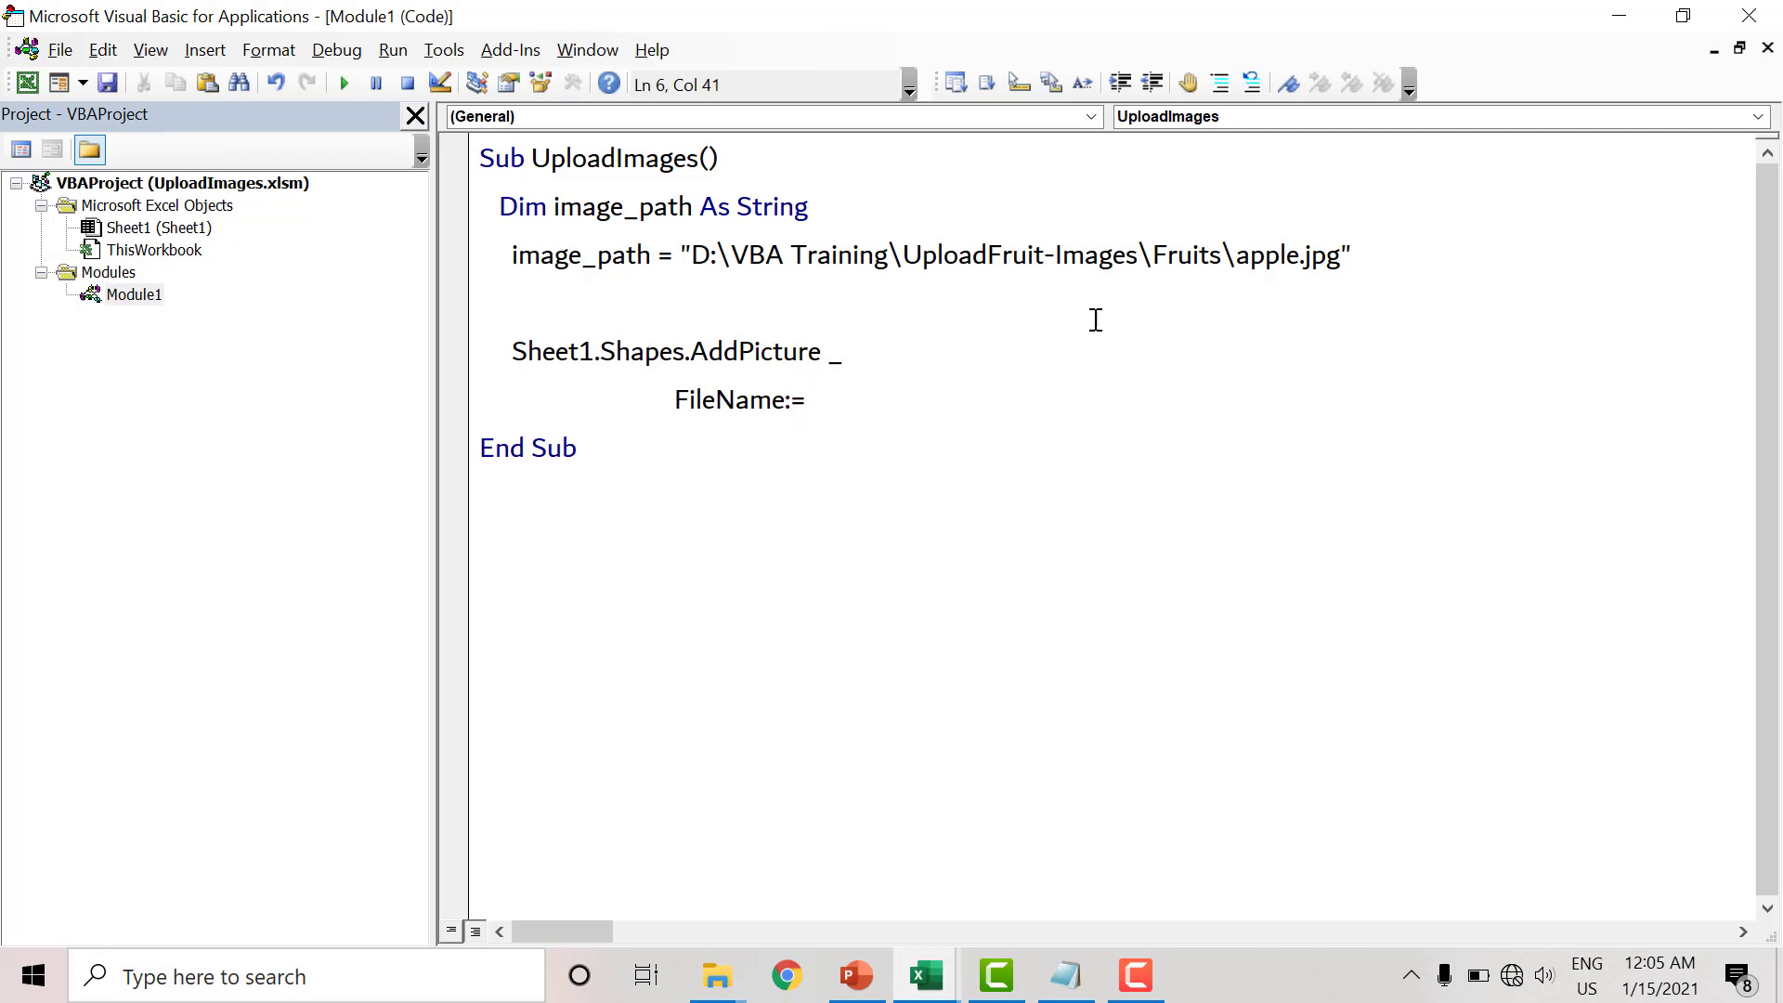
{"action": "type", "text": "i"}
{"action": "key", "text": "ctrl+space"}
{"action": "type", "text": "m"}
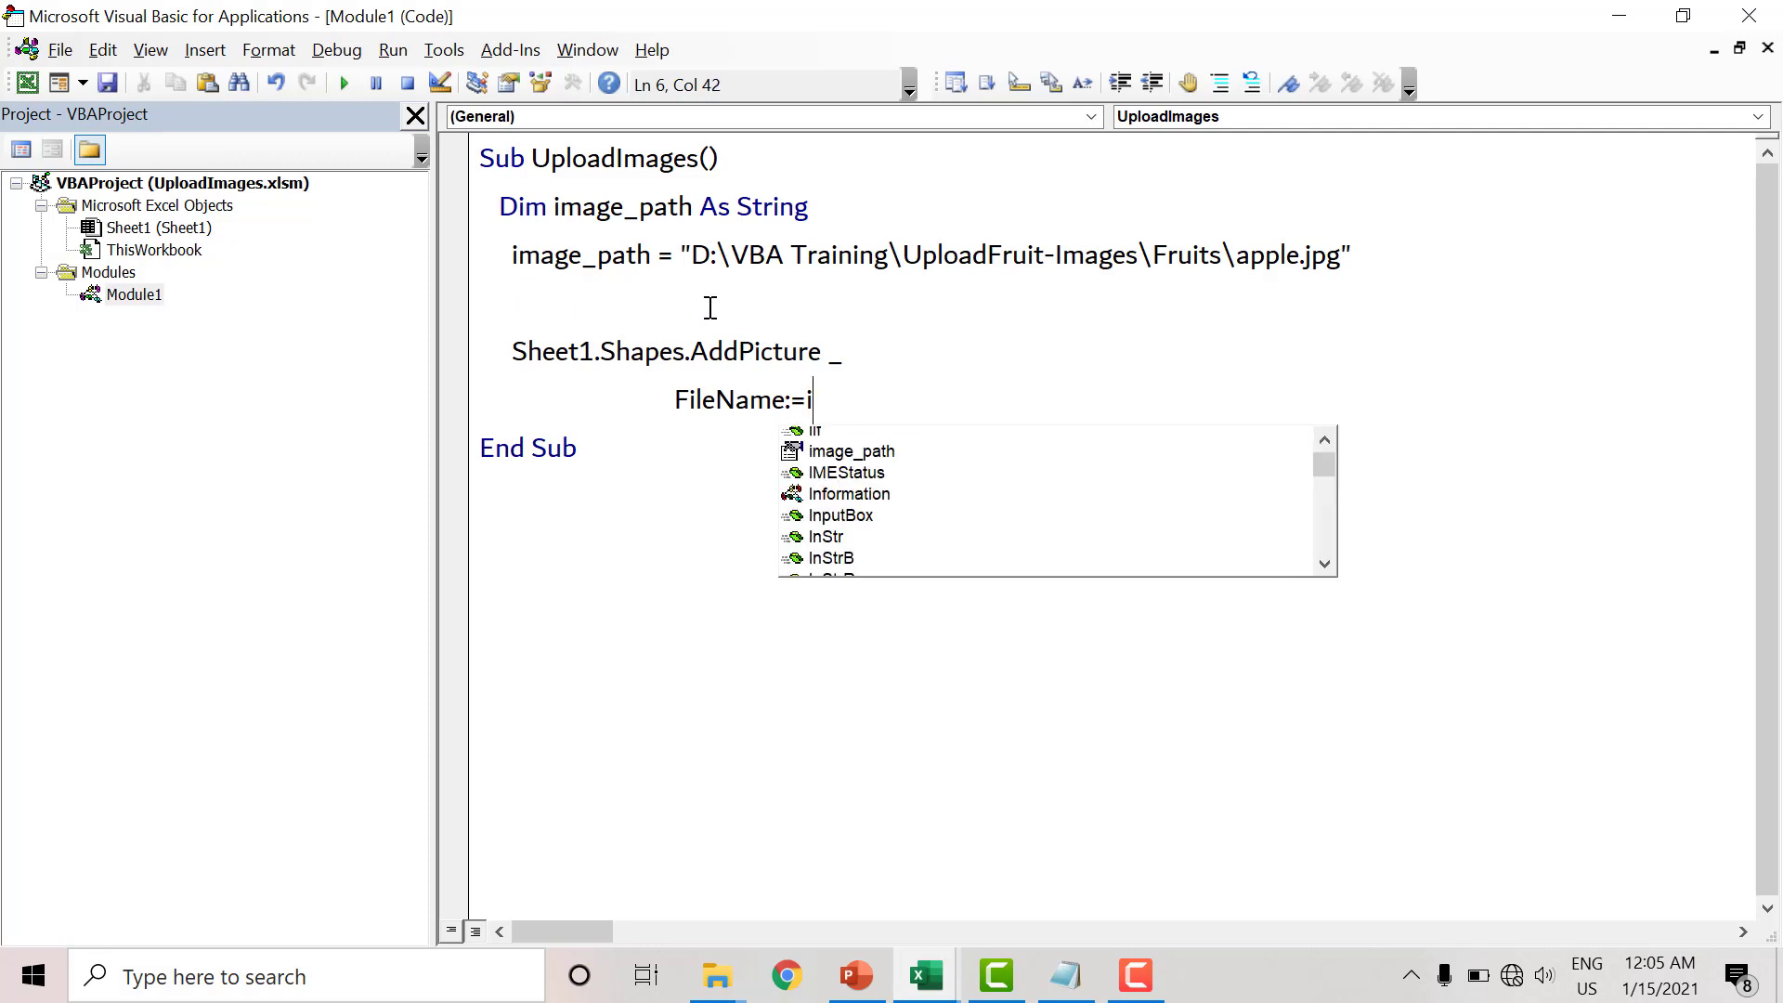
{"action": "key", "text": "Tab"}
- Add the LinkToFile:=msoFalse argument on the next line
{"action": "type", "text": ", "}
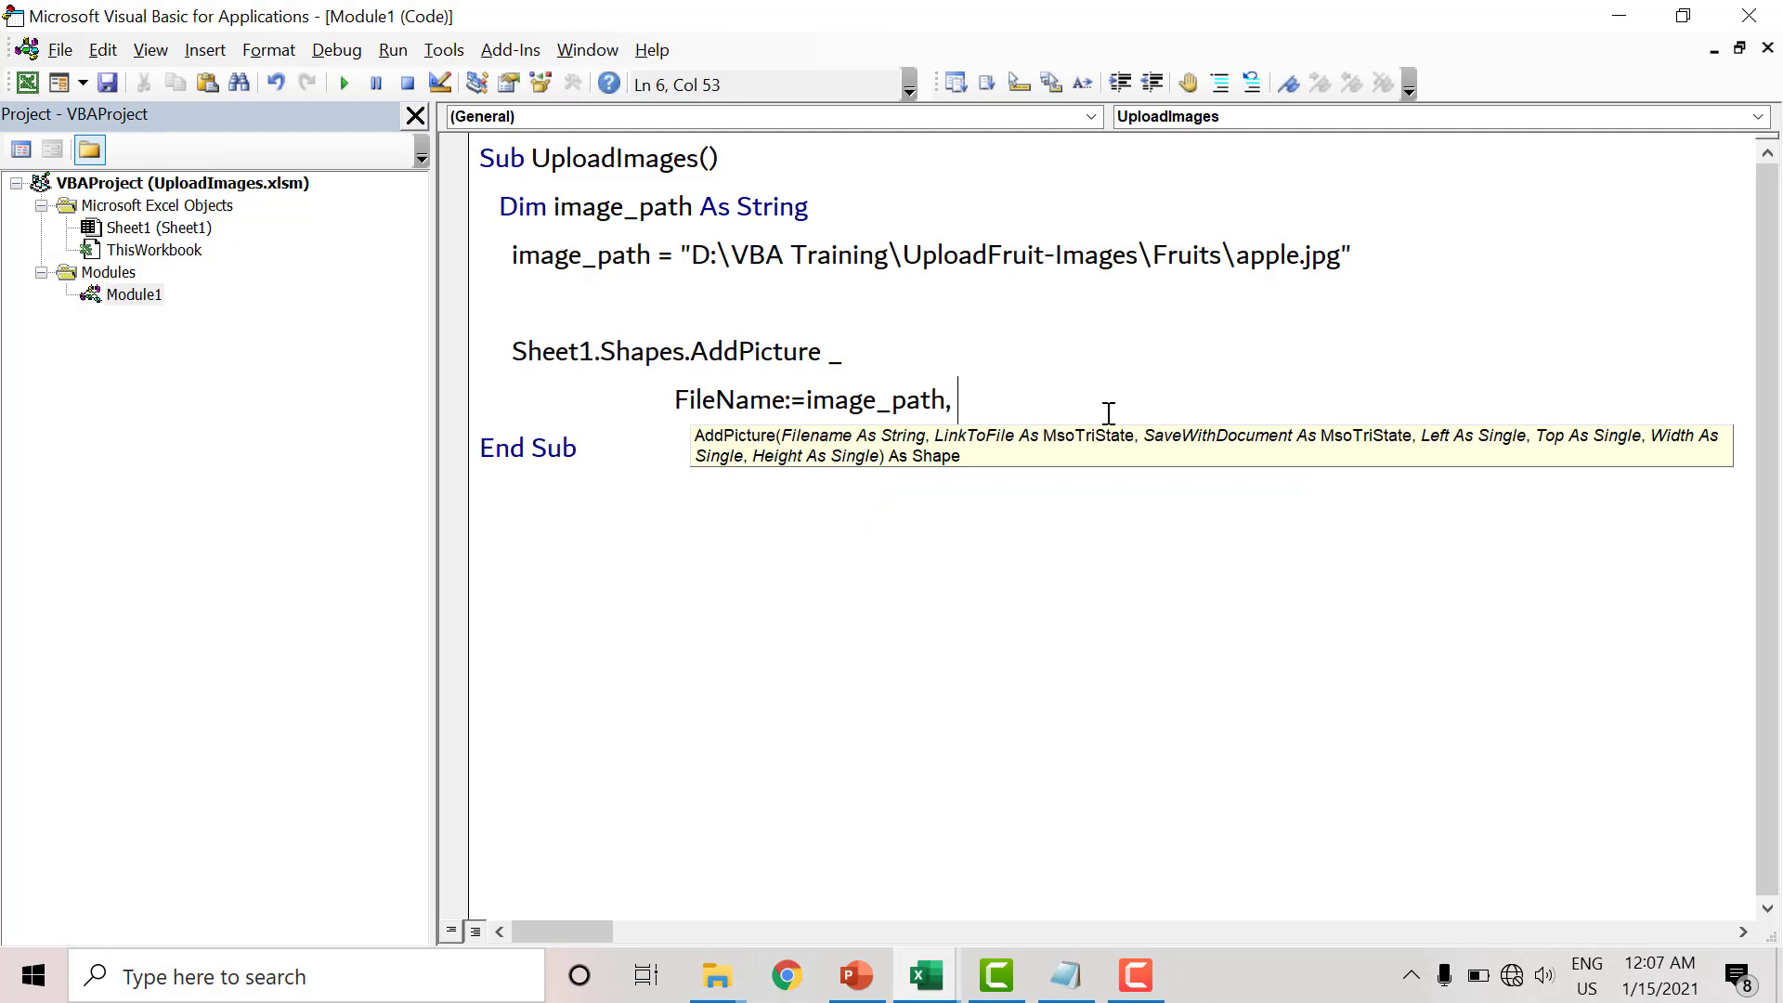
{"action": "type", "text": "_"}
{"action": "key", "text": "Return"}
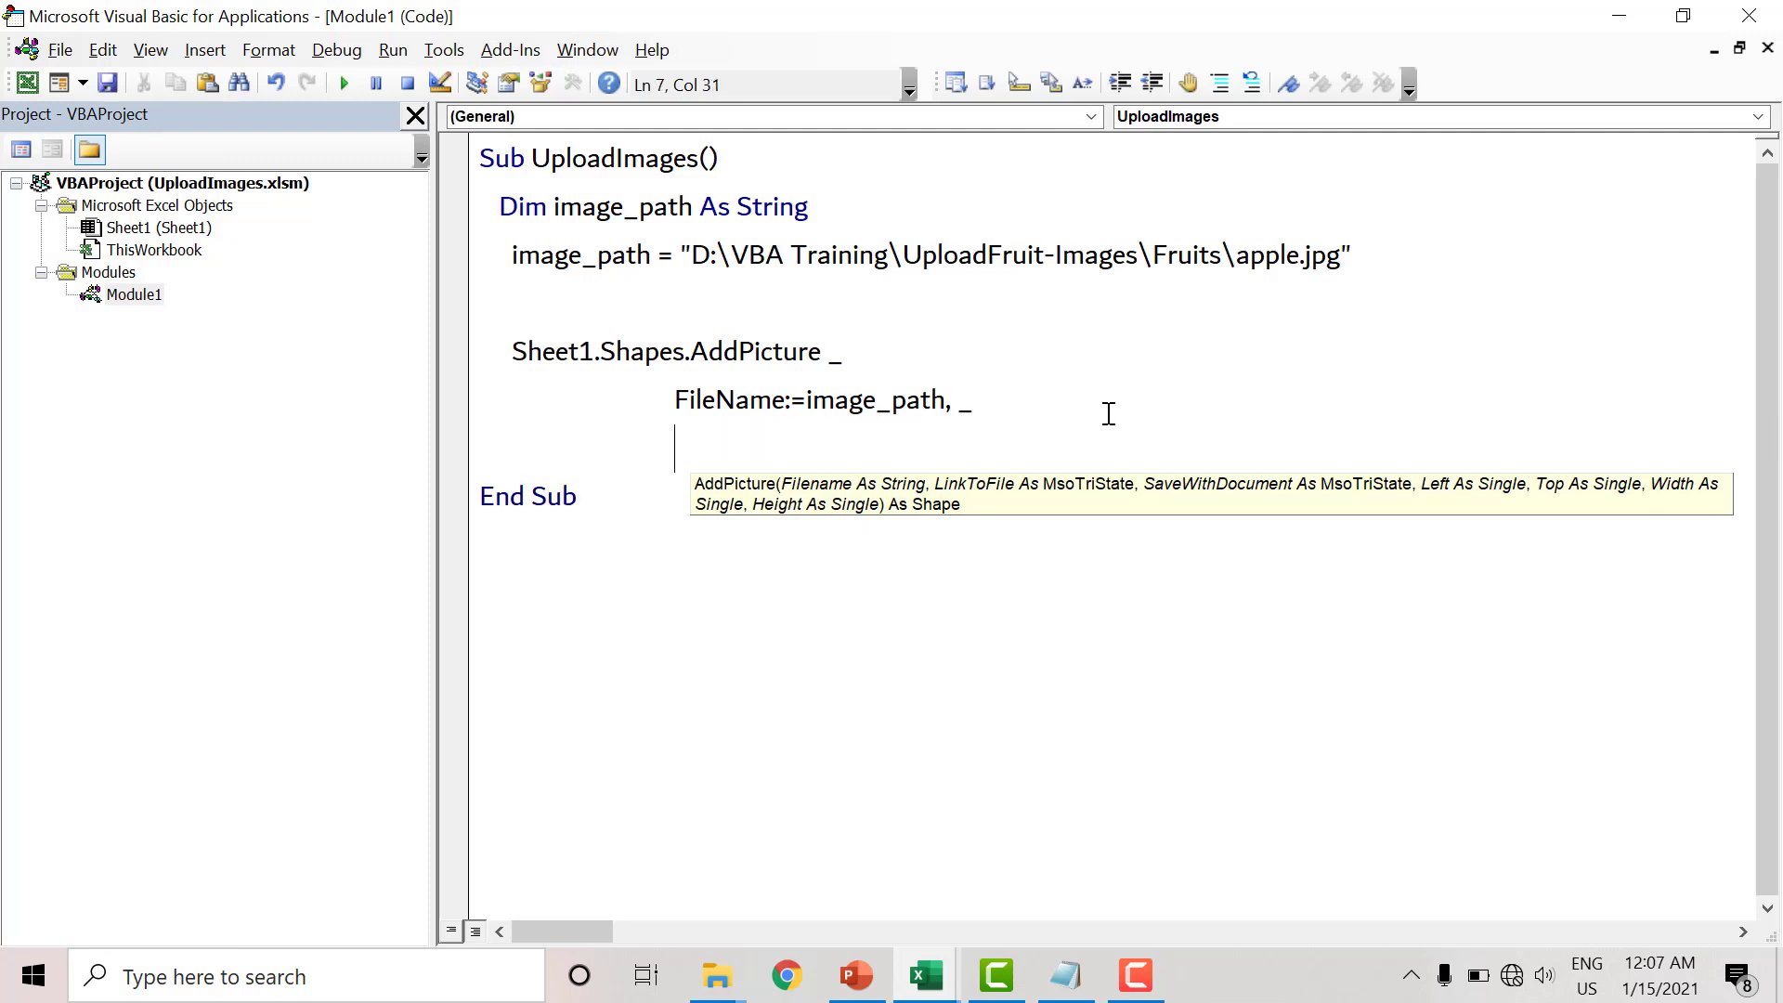
{"action": "type", "text": "Link"}
{"action": "type", "text": "ToF"}
{"action": "type", "text": "ile:="}
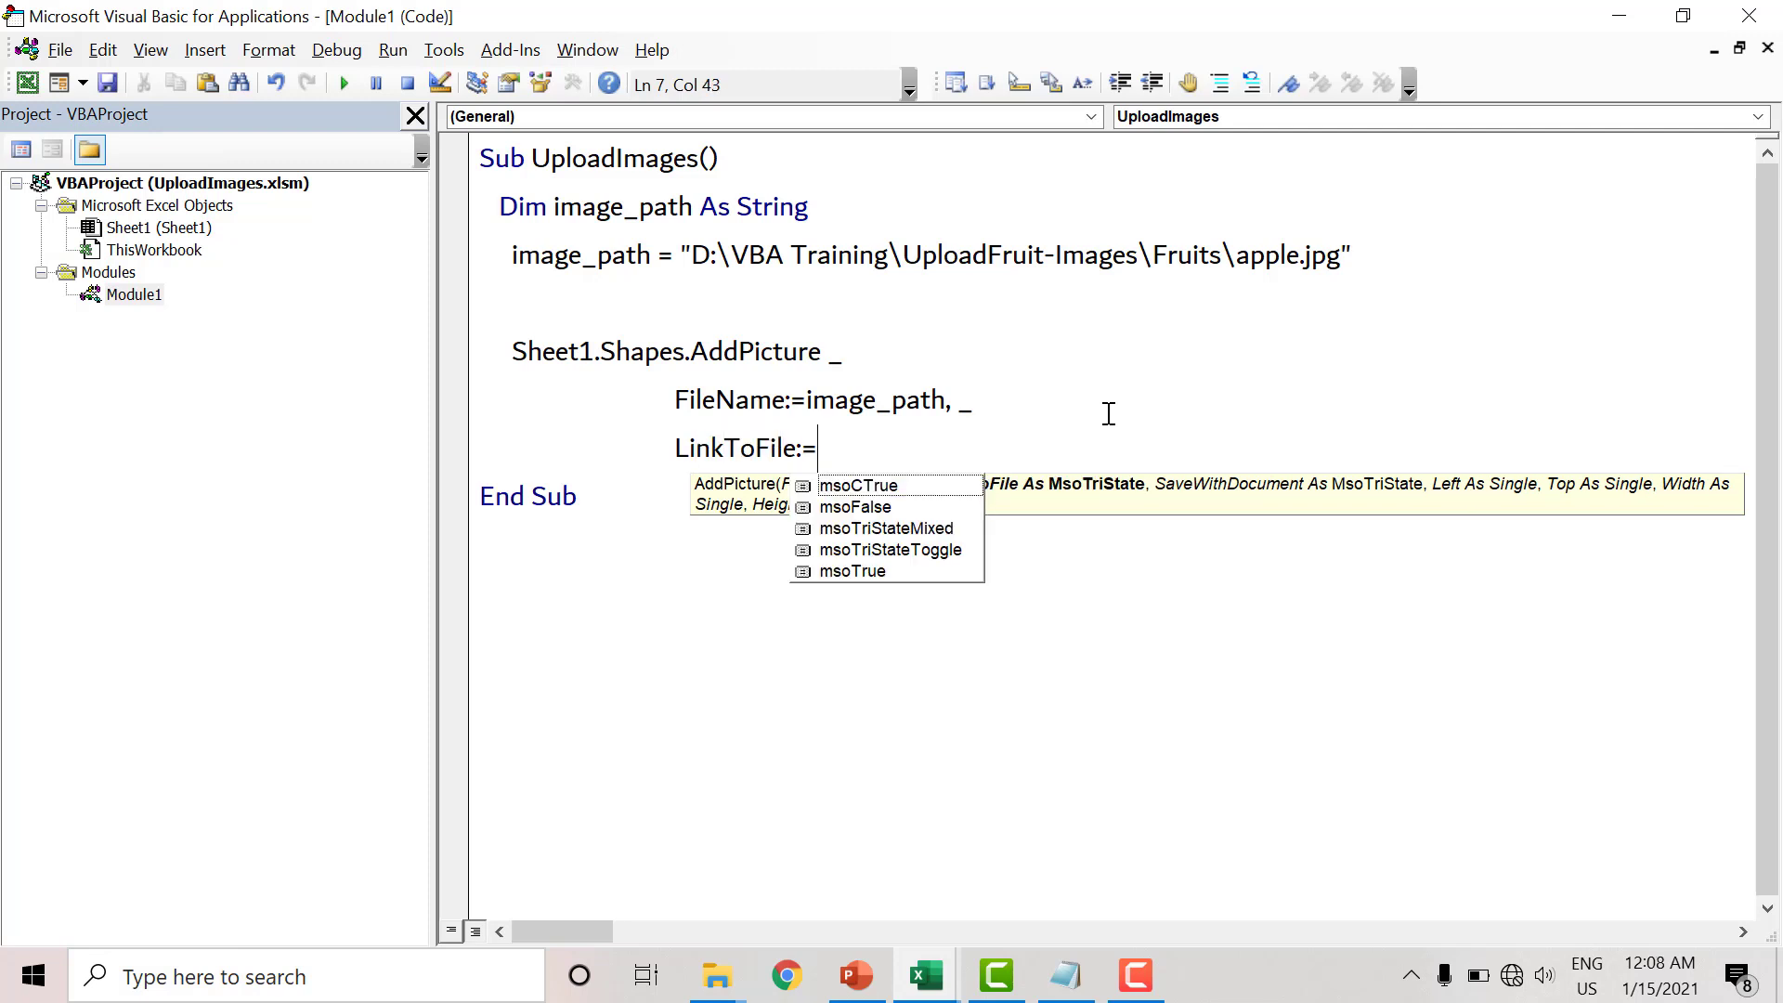
{"action": "key", "text": "Down"}
{"action": "key", "text": "Down"}
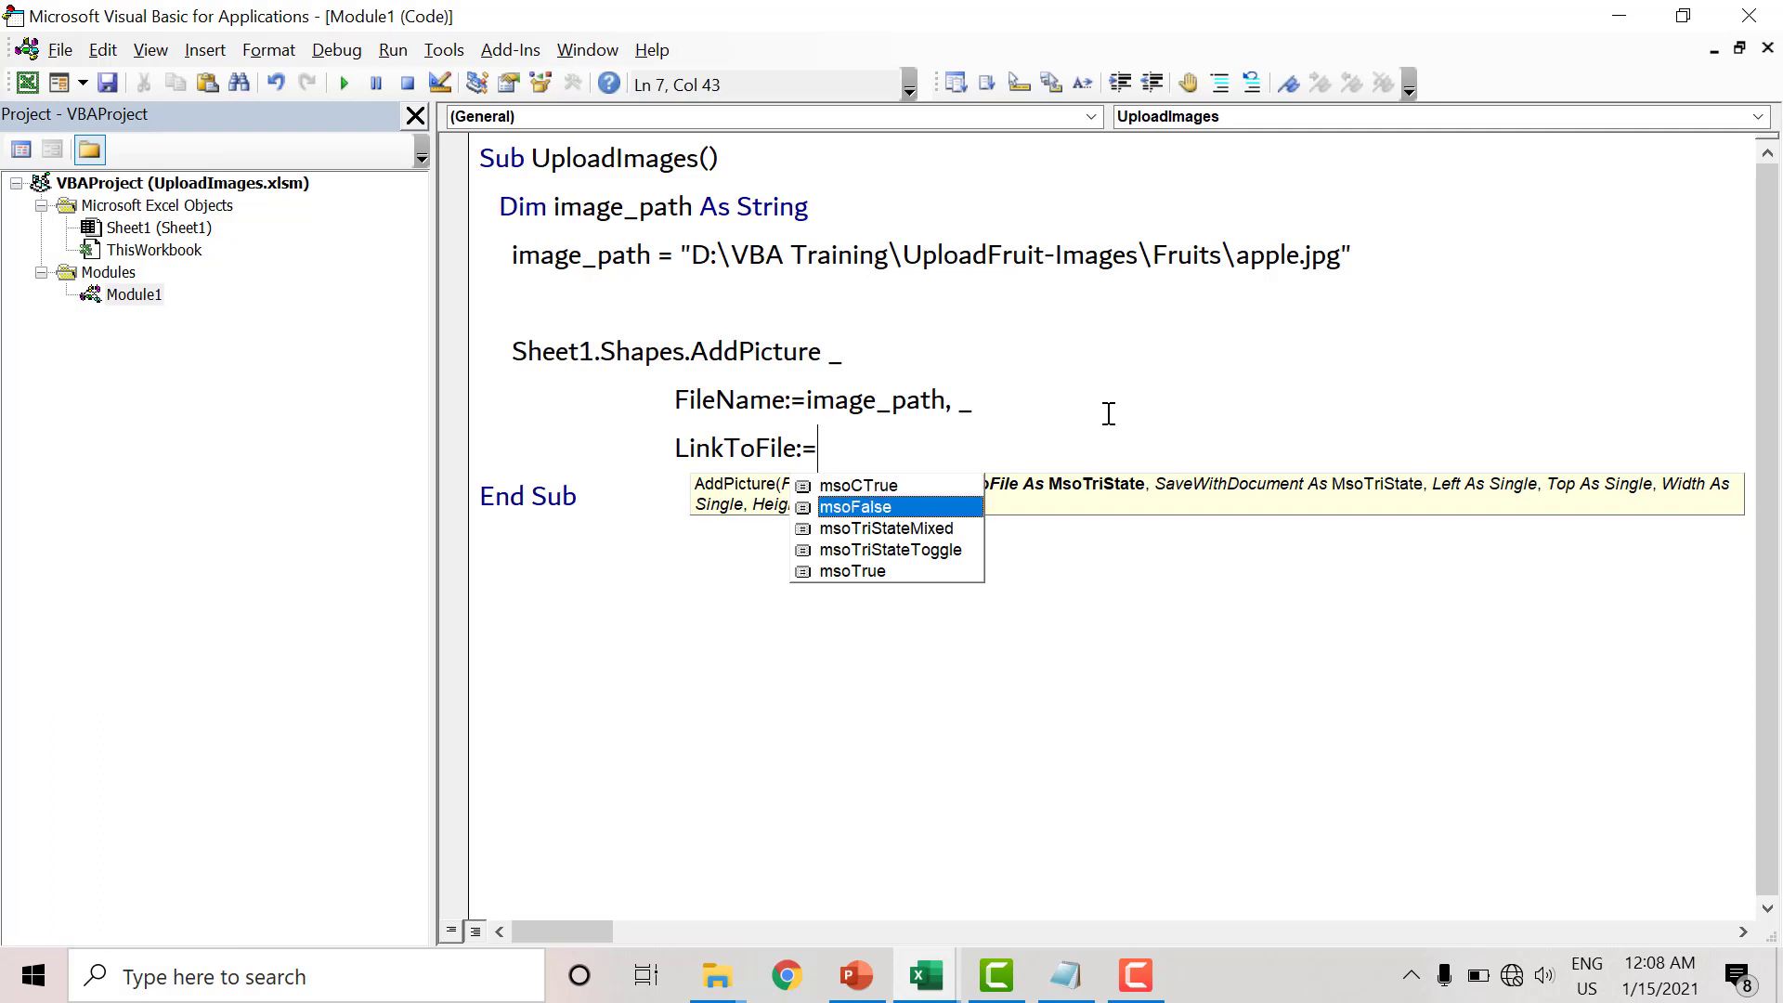
{"action": "key", "text": "Tab"}
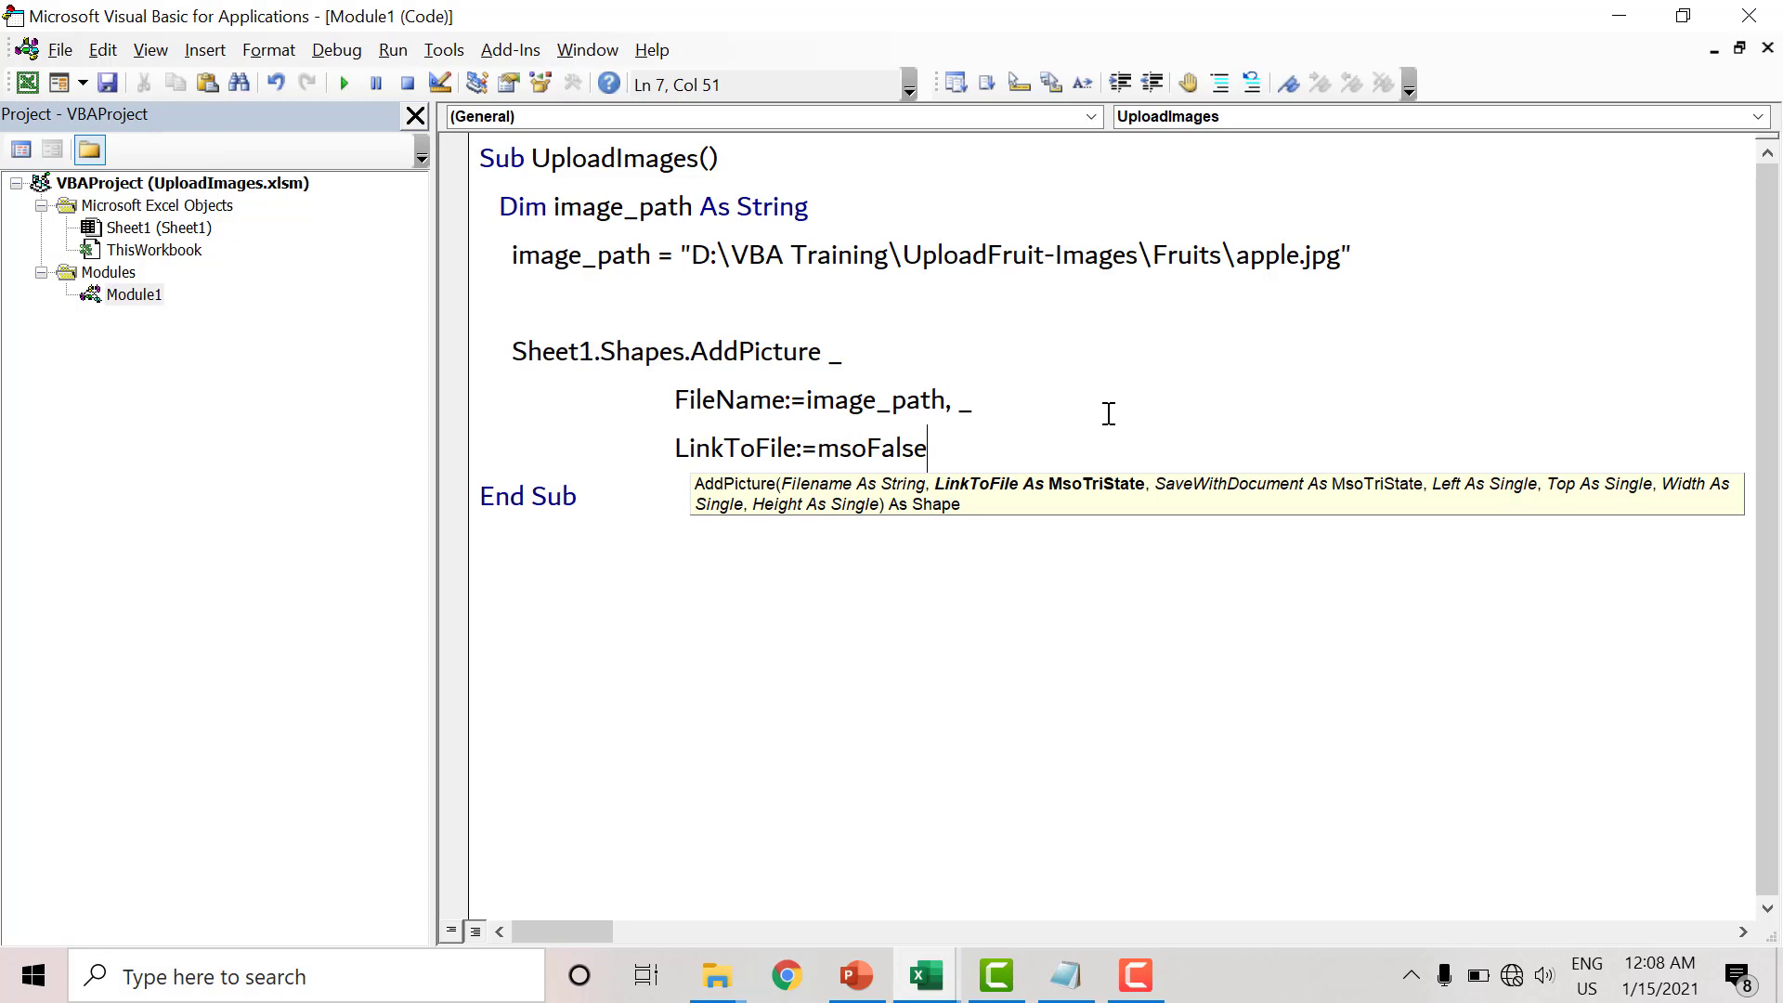
{"action": "type", "text": ", "}
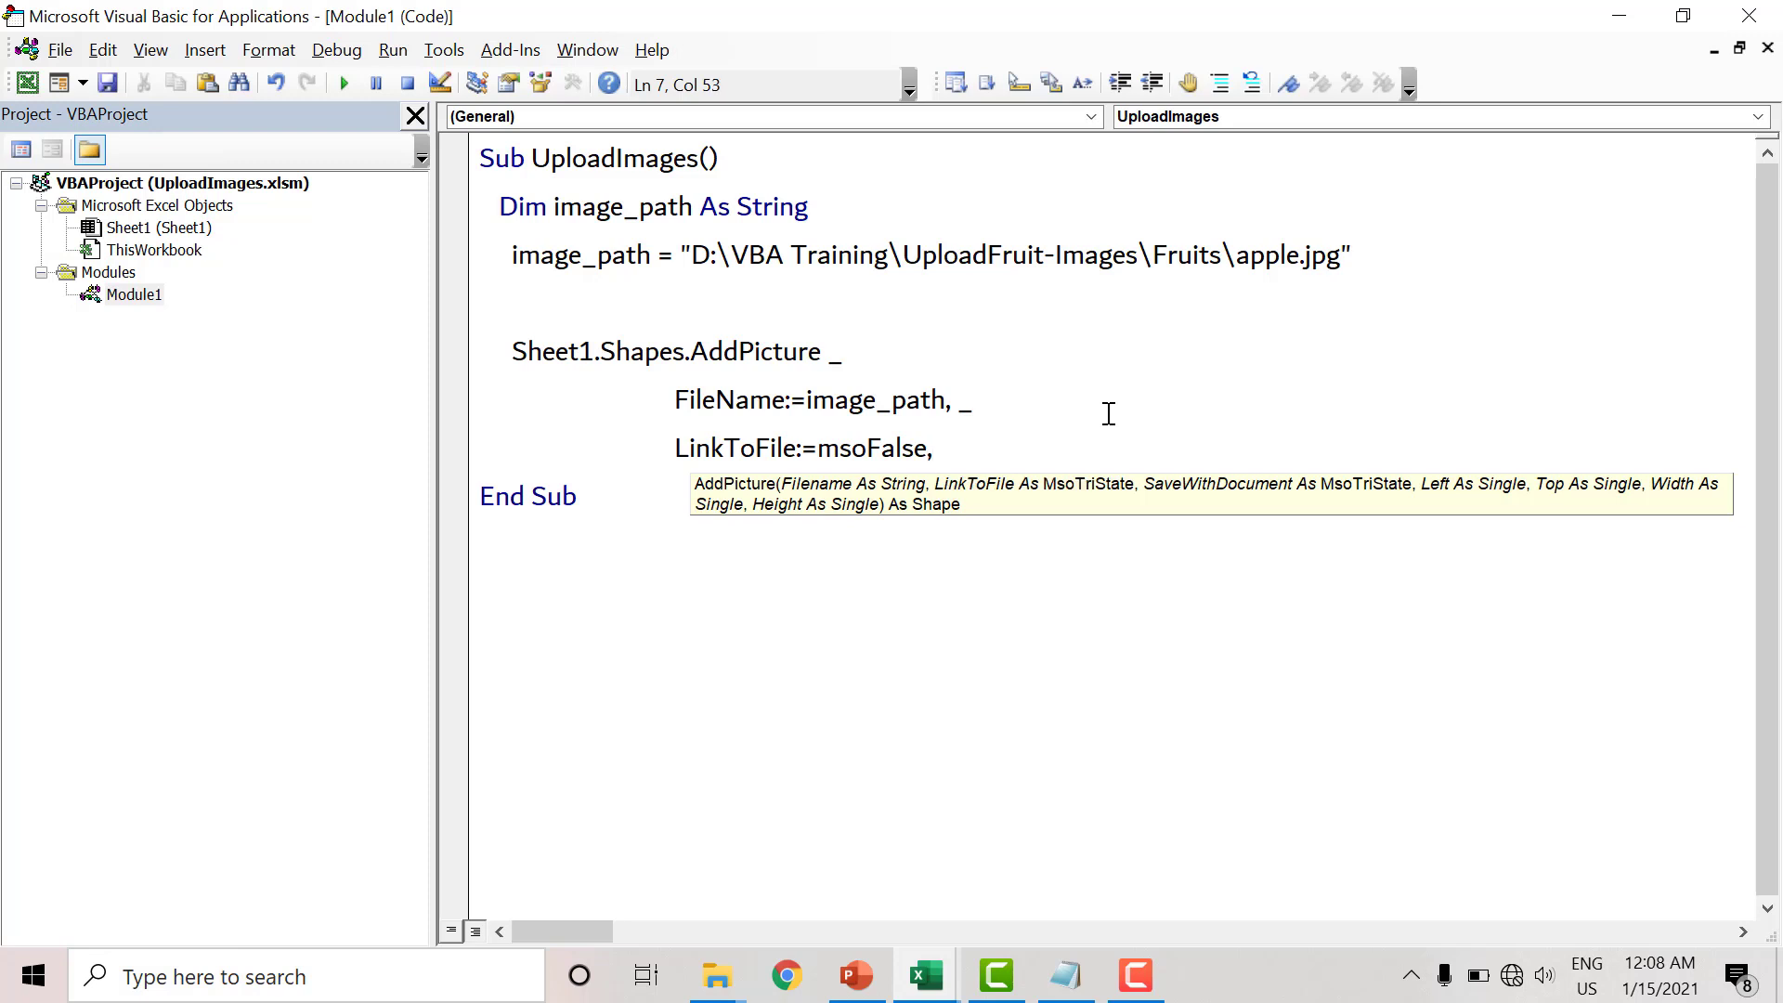
{"action": "type", "text": "_"}
- Add SaveWithDocument:=msoTrue and begin a Left:= argument on the next line
{"action": "type", "text": "Sav"}
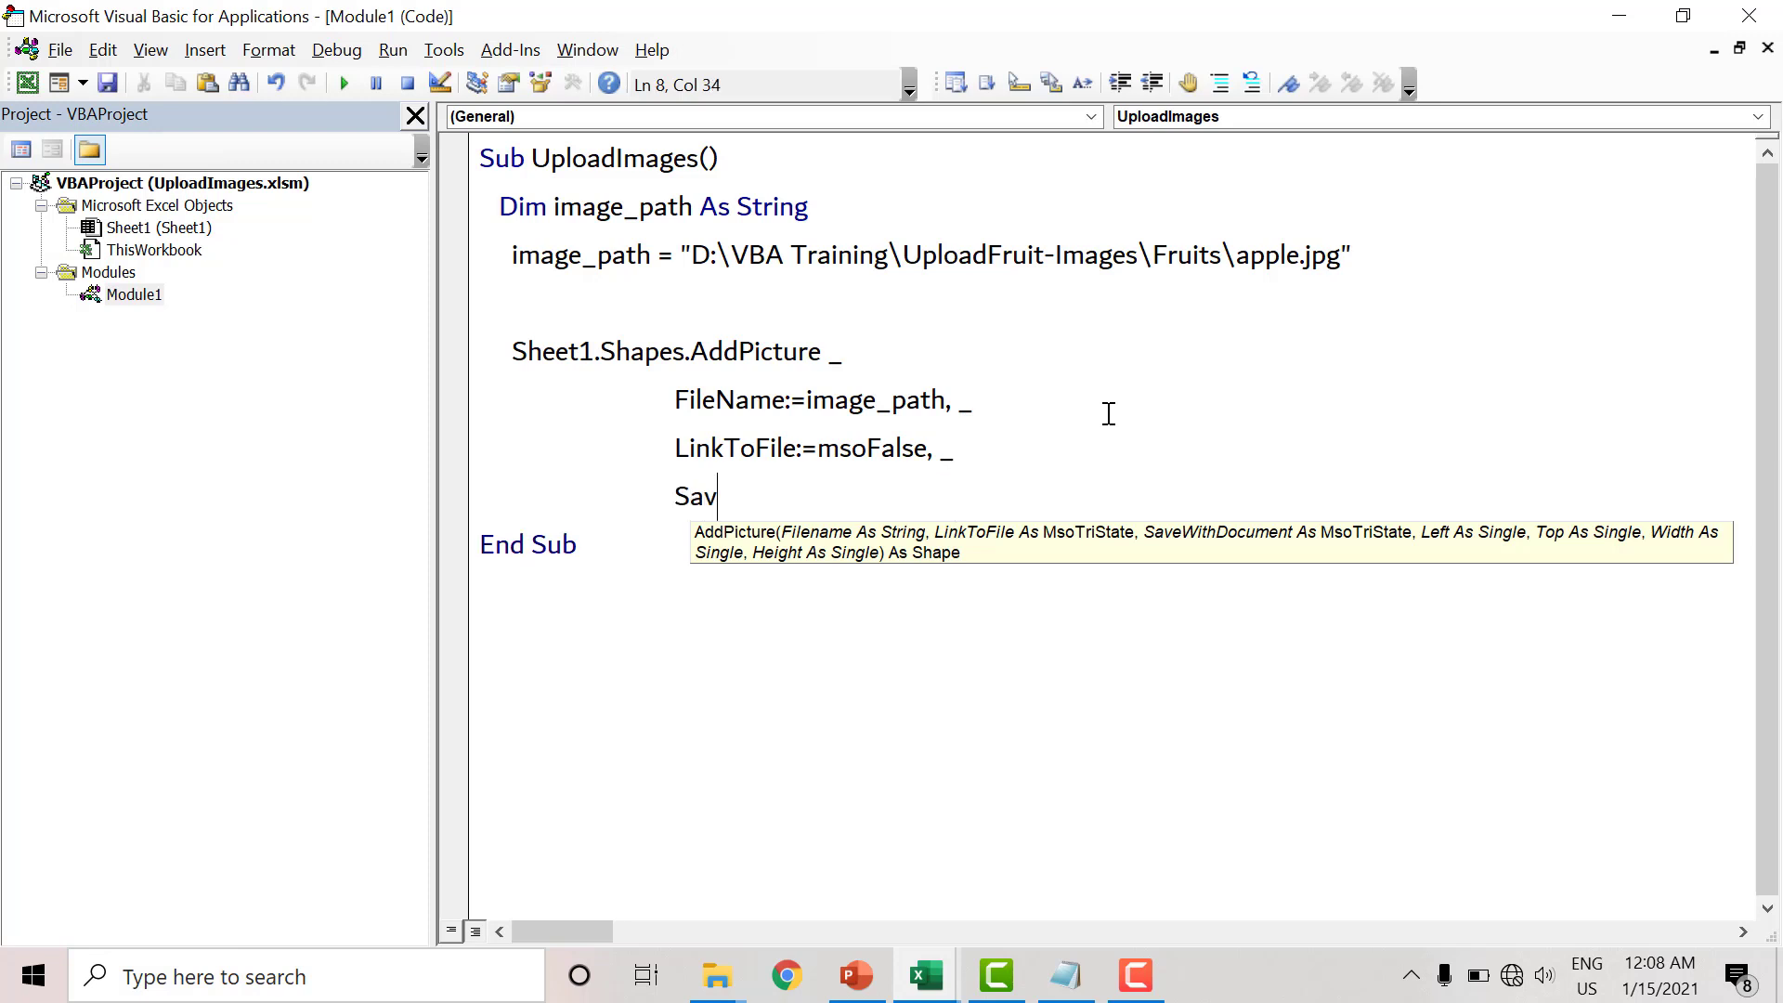
{"action": "type", "text": "eWith"}
{"action": "type", "text": "Docu"}
{"action": "key", "text": "ctrl+space"}
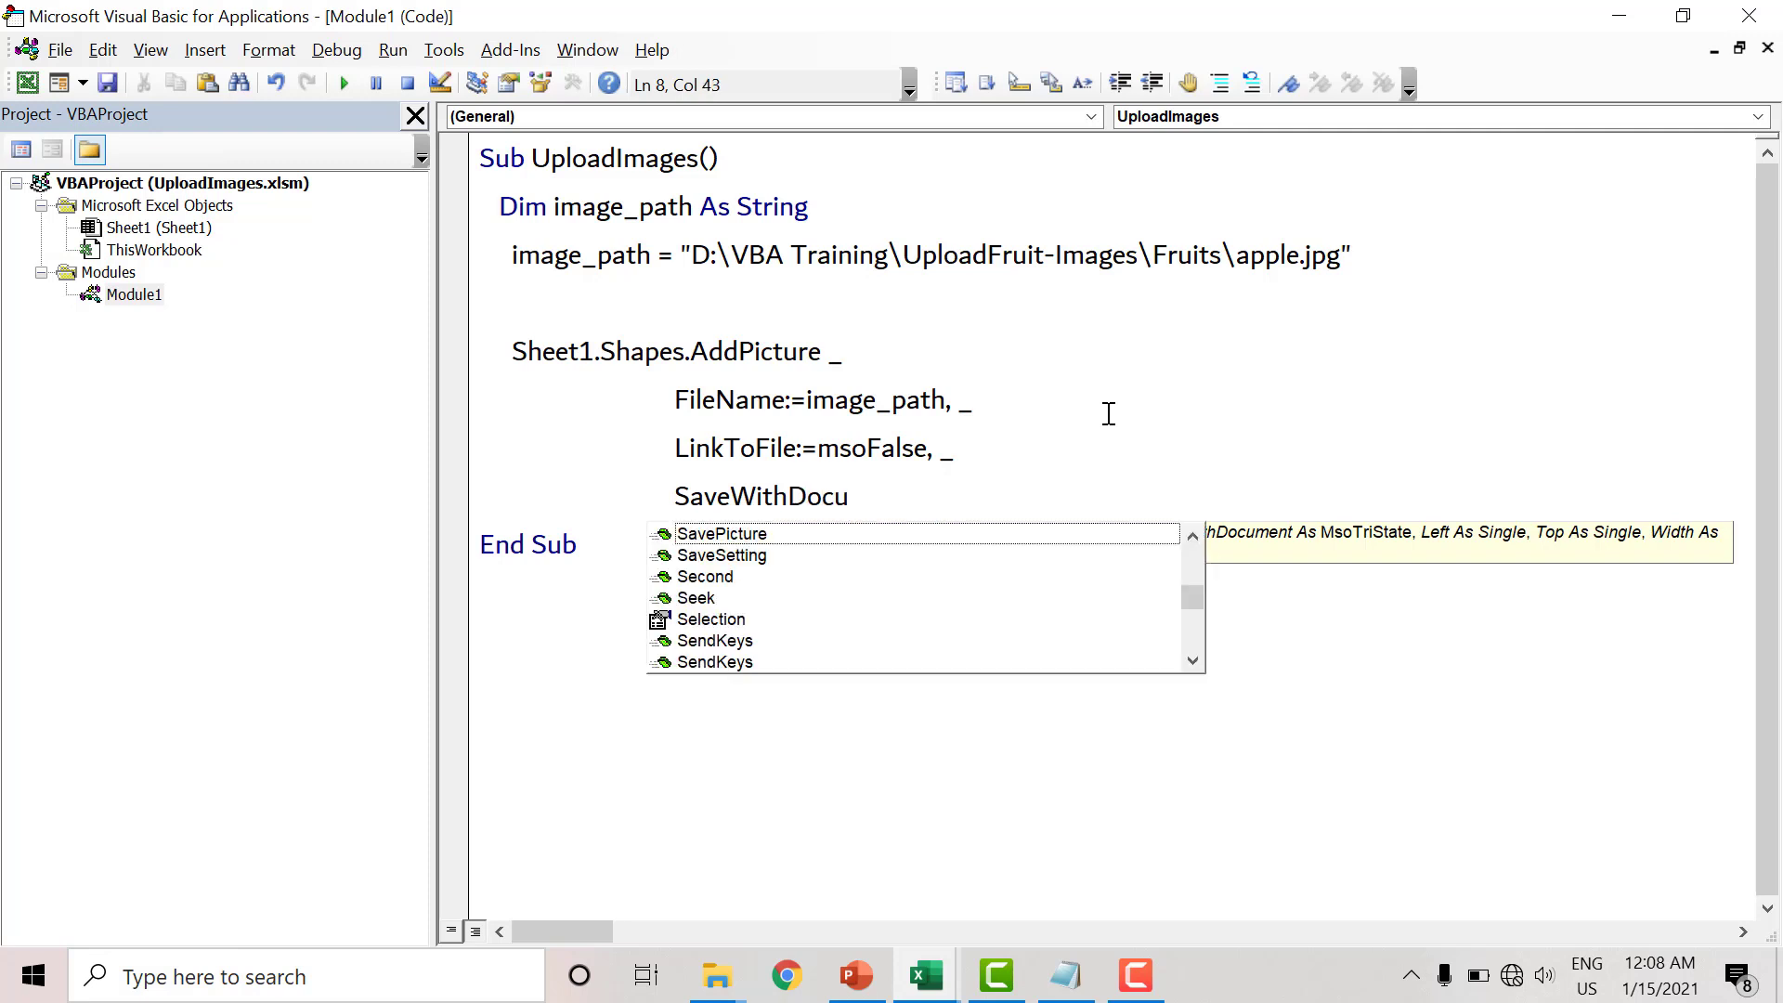
{"action": "type", "text": "ment:="}
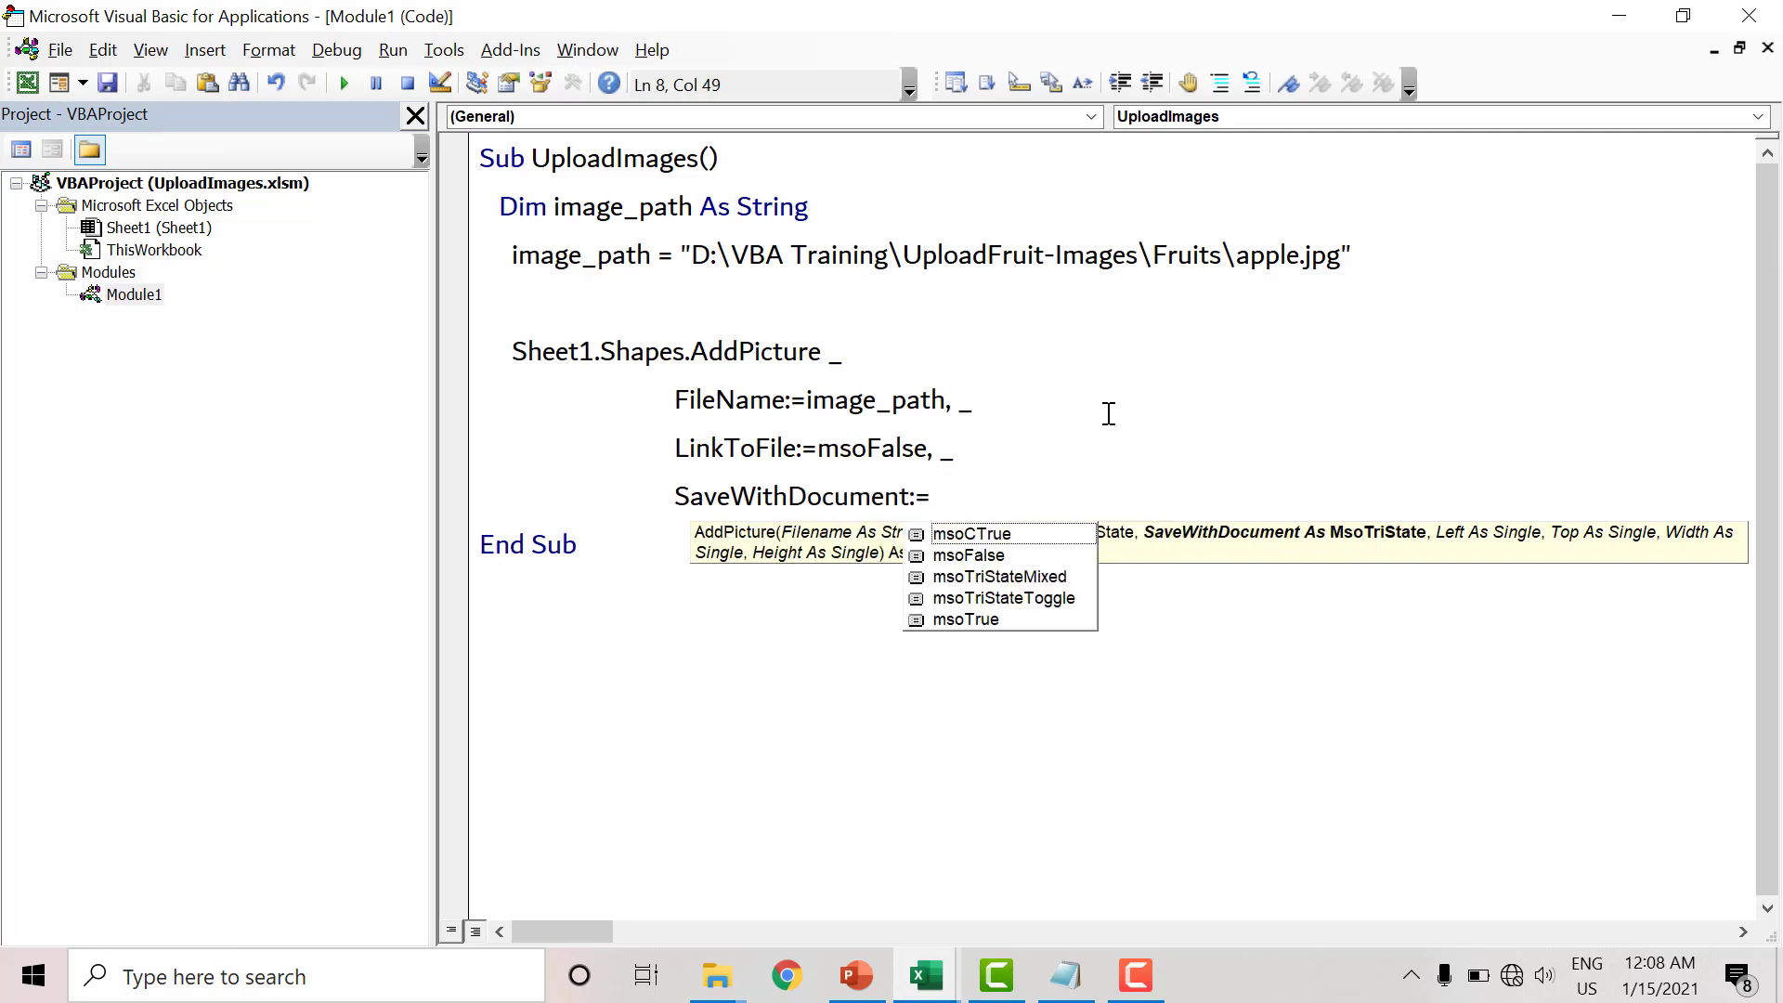
{"action": "key", "text": "Down"}
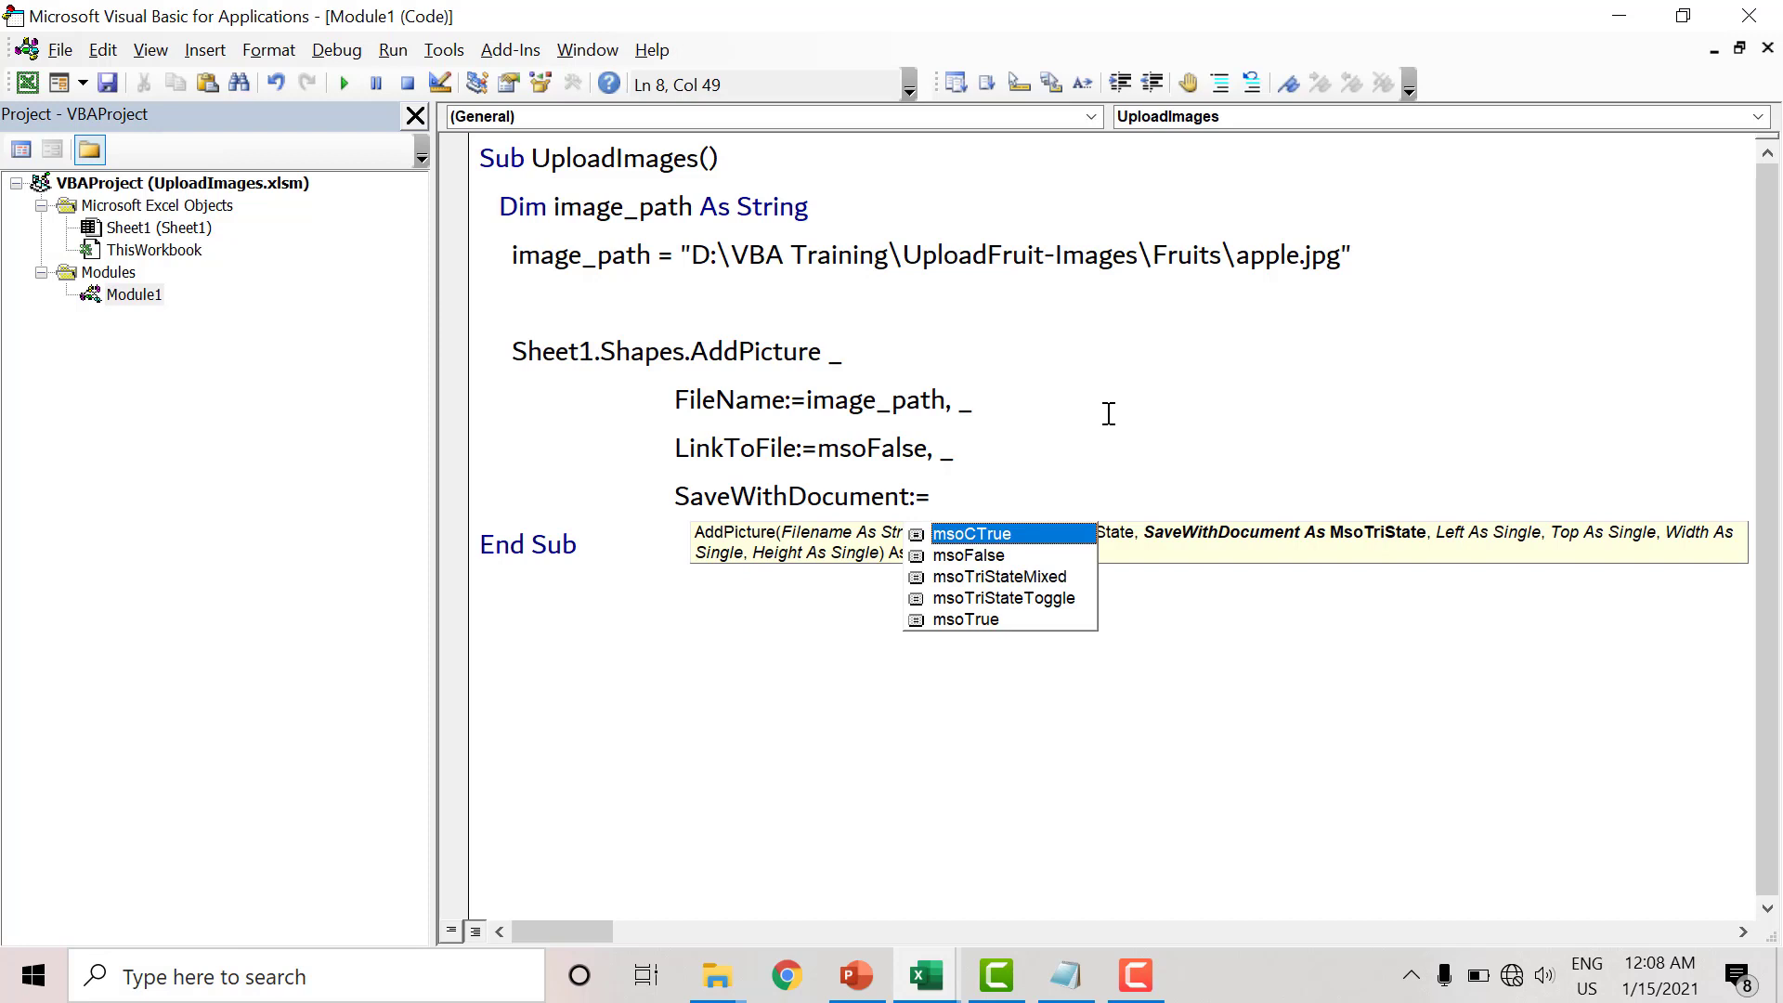
{"action": "key", "text": "Down"}
{"action": "key", "text": "Down"}
{"action": "key", "text": "Down"}
{"action": "key", "text": "Down"}
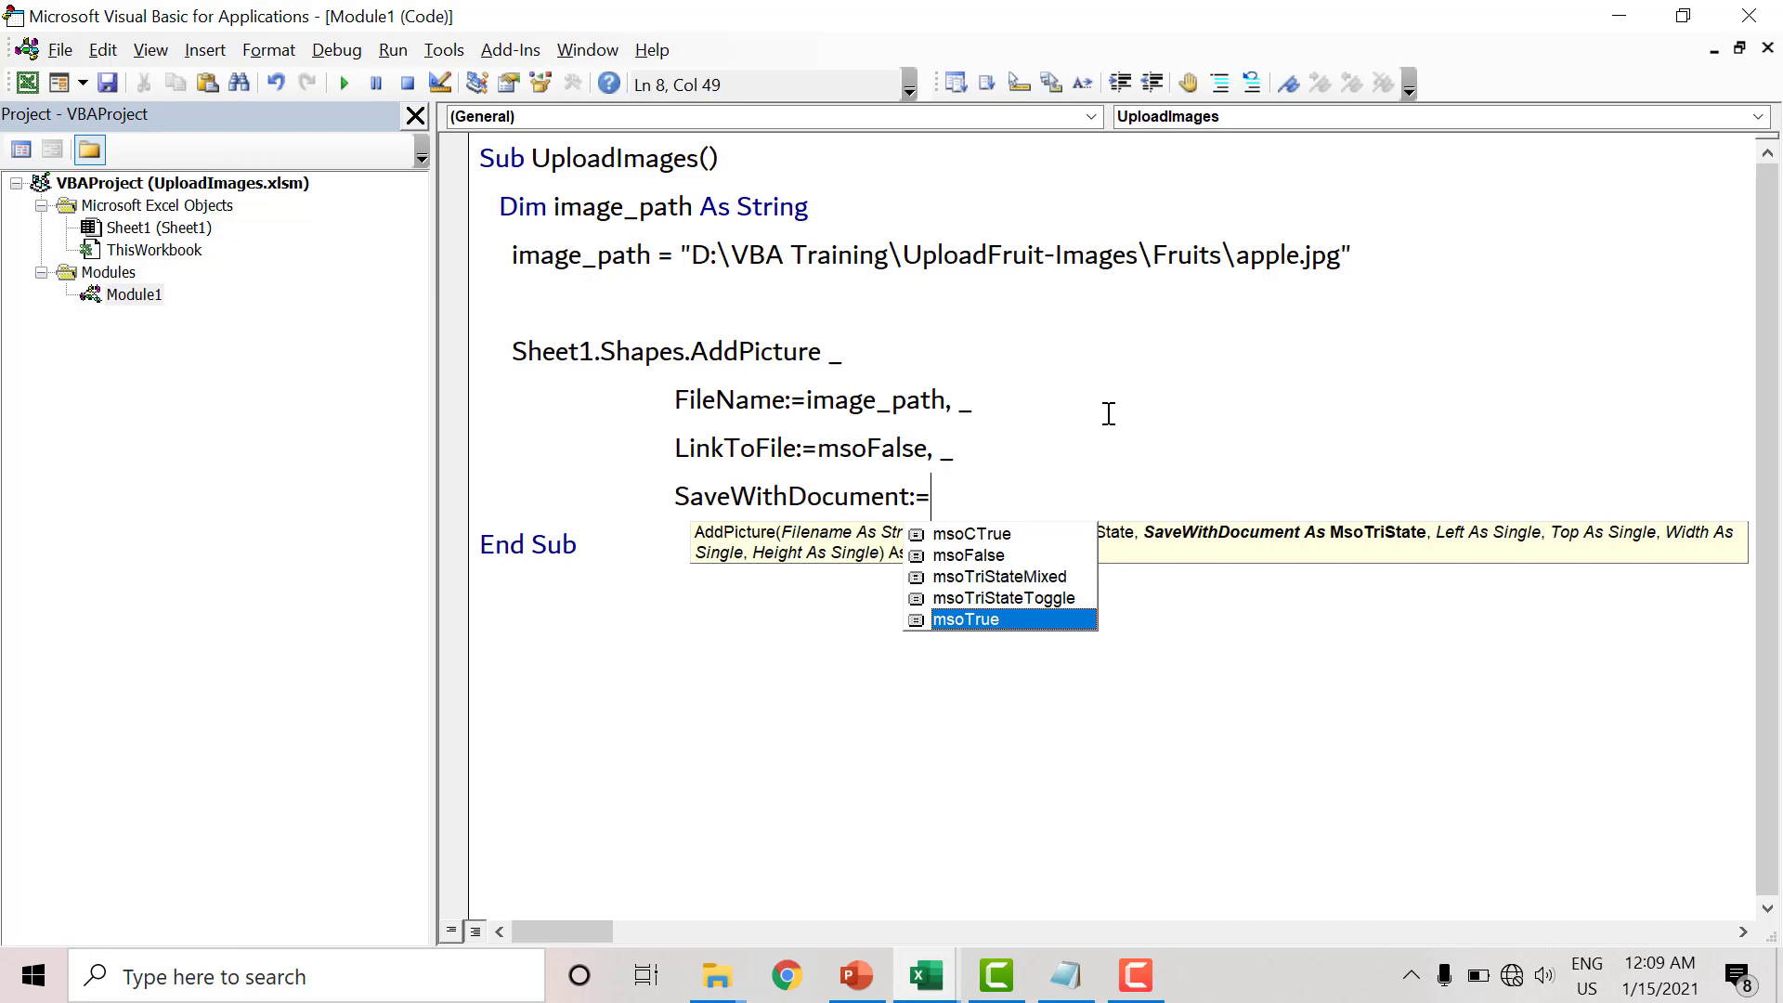
{"action": "key", "text": "Tab"}
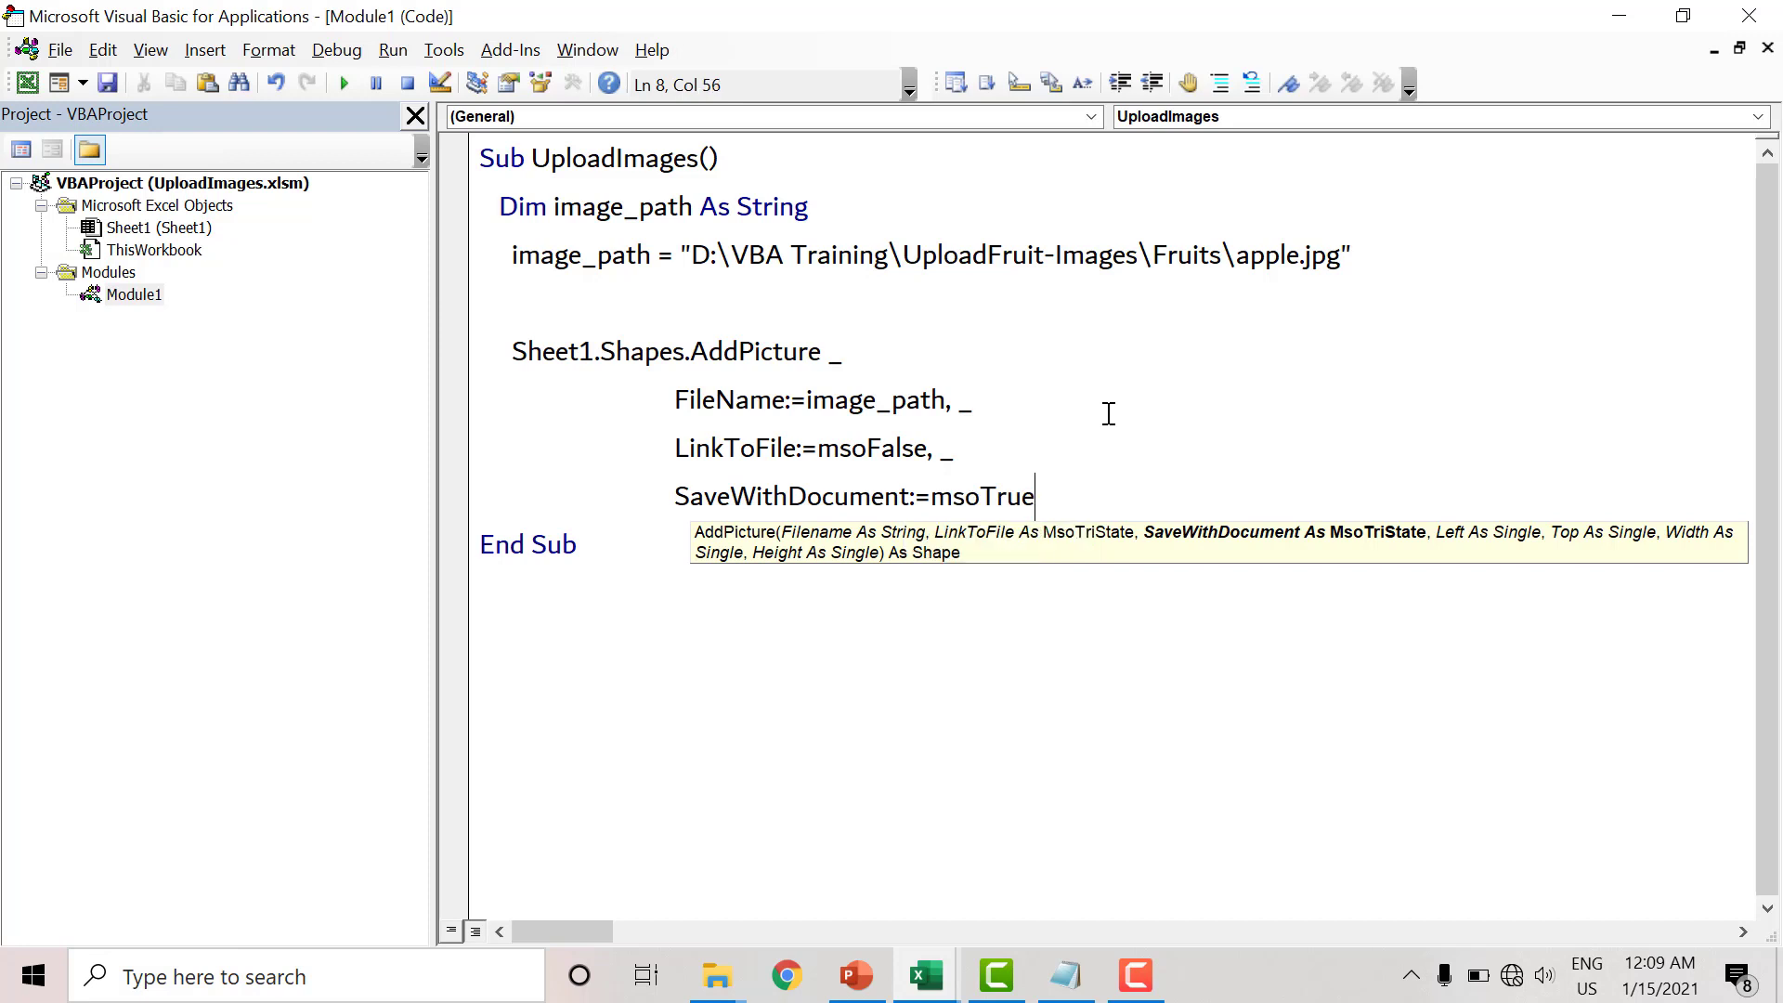
{"action": "type", "text": ", _"}
{"action": "key", "text": "Return"}
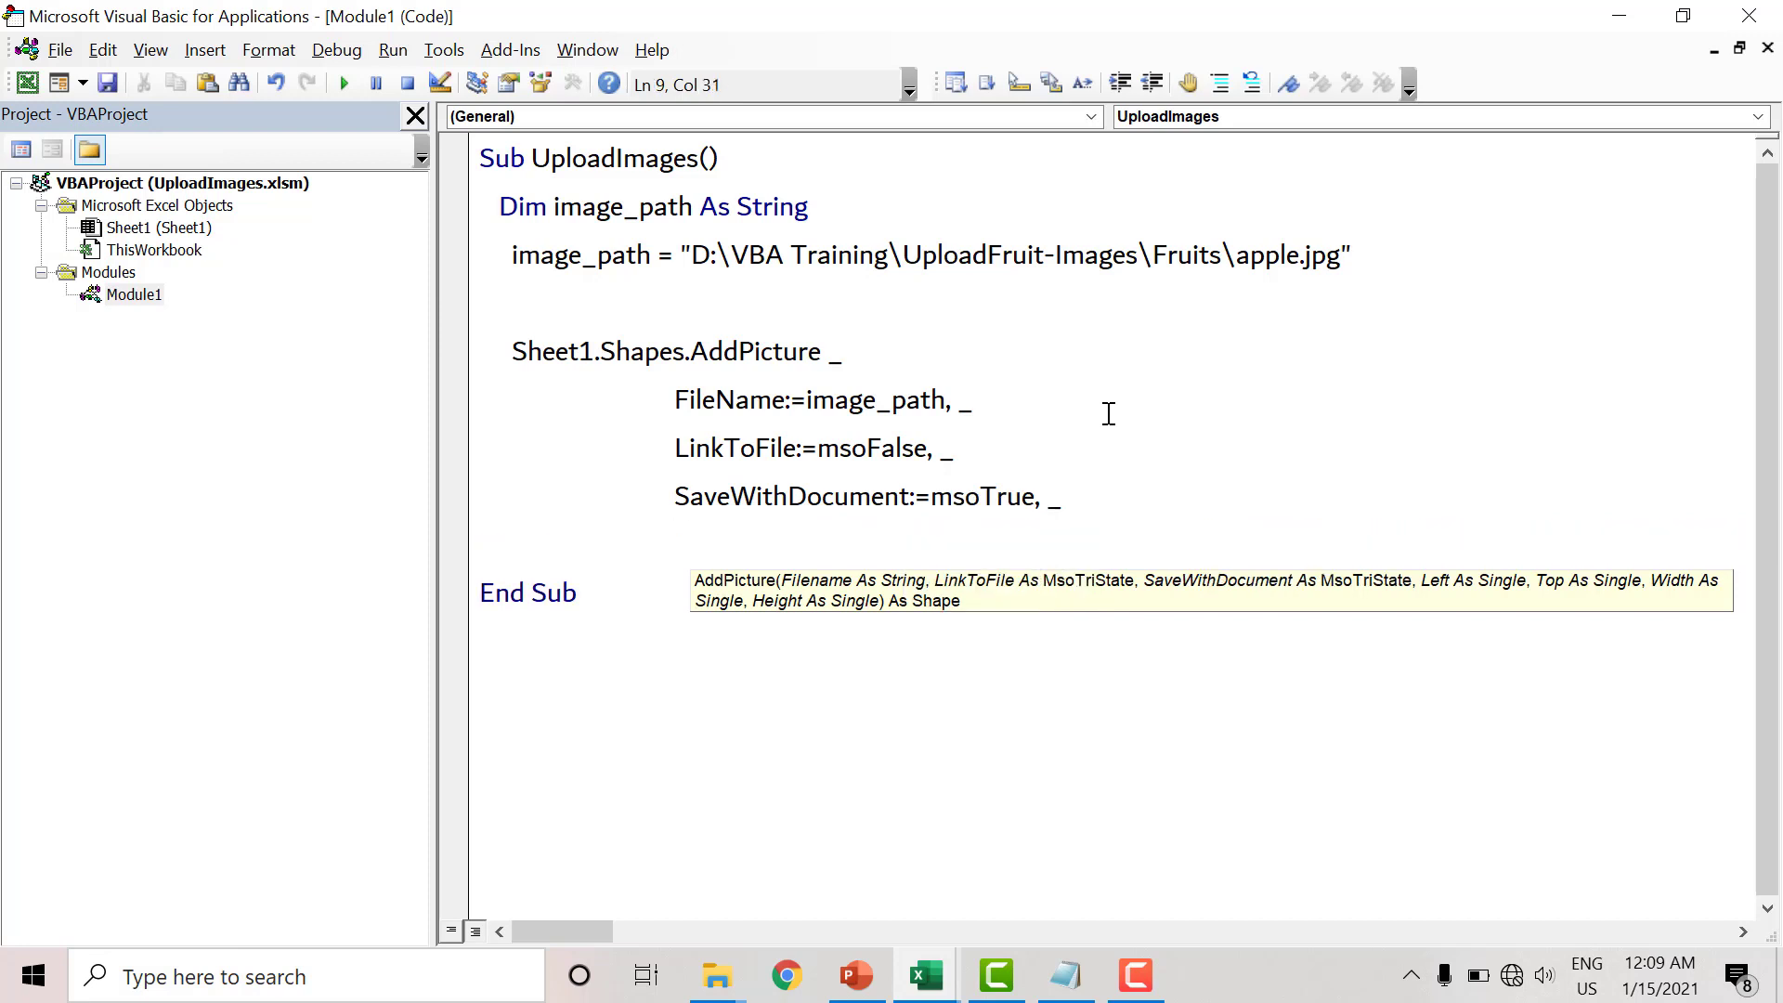
{"action": "type", "text": "Left:="}
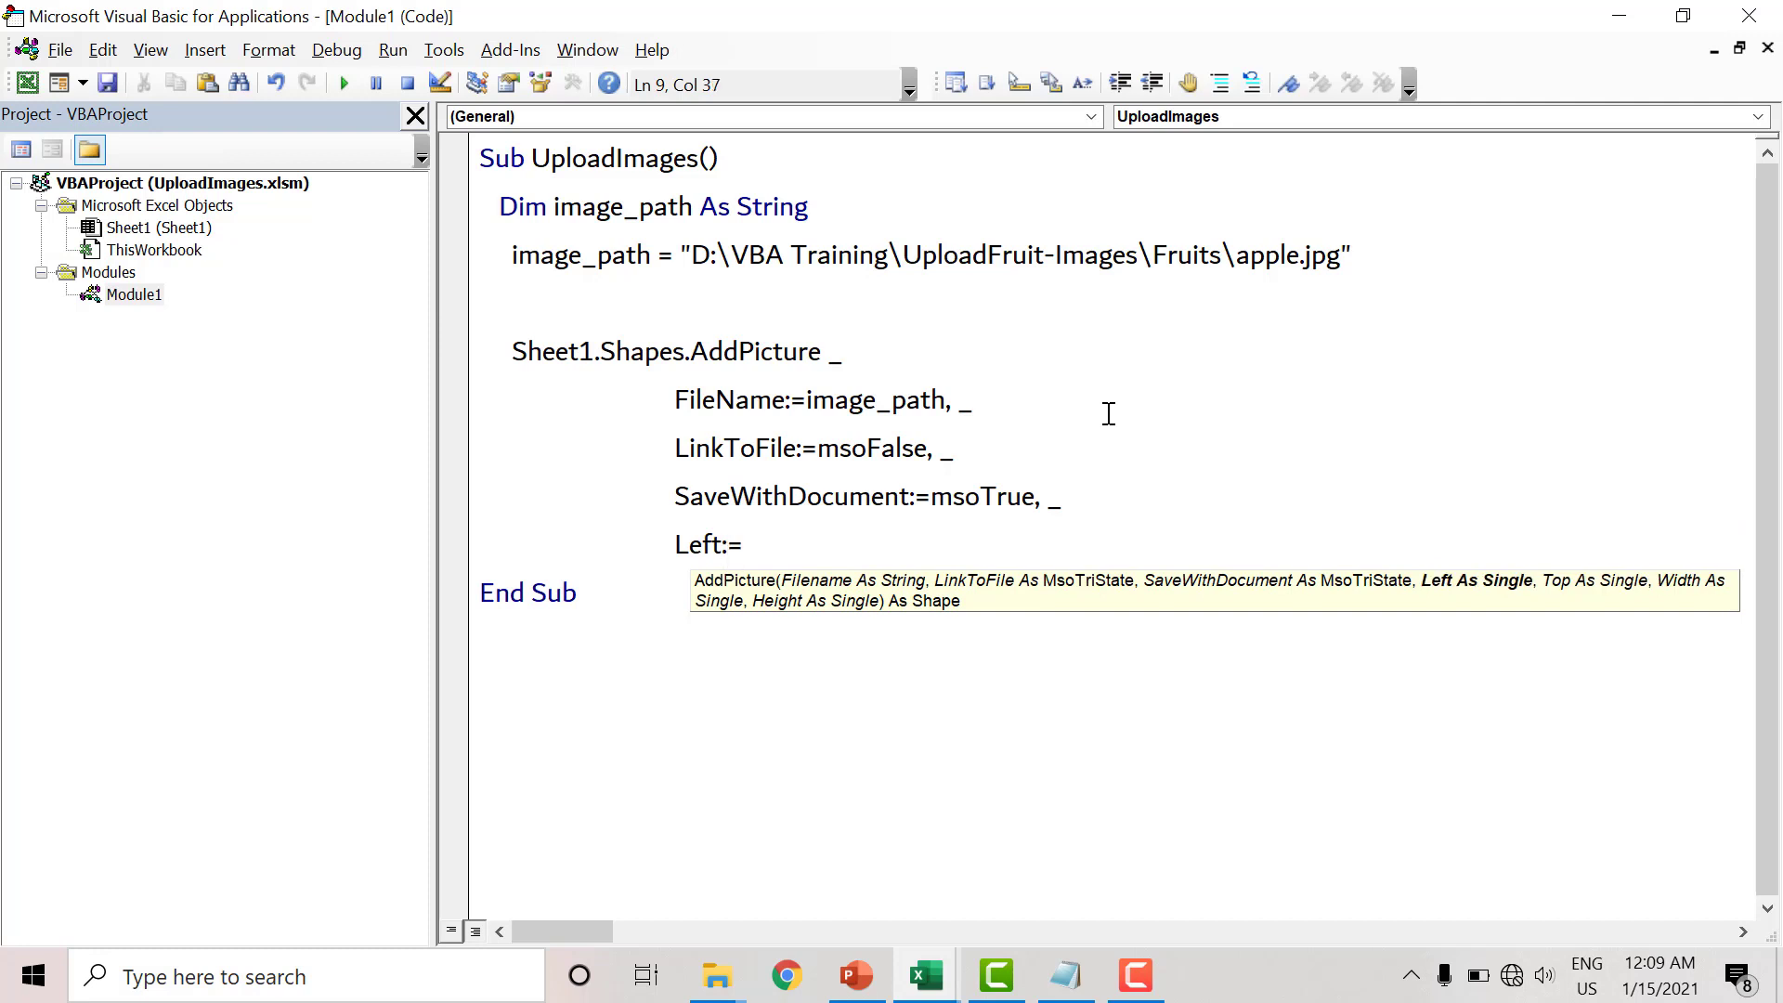
- Confirm C2 is the Image cell beside apple, then begin Left:= with Sheet1.Range
{"action": "mouse_move", "coordinate": [925, 977]}
{"action": "left_click", "coordinate": [851, 881]}
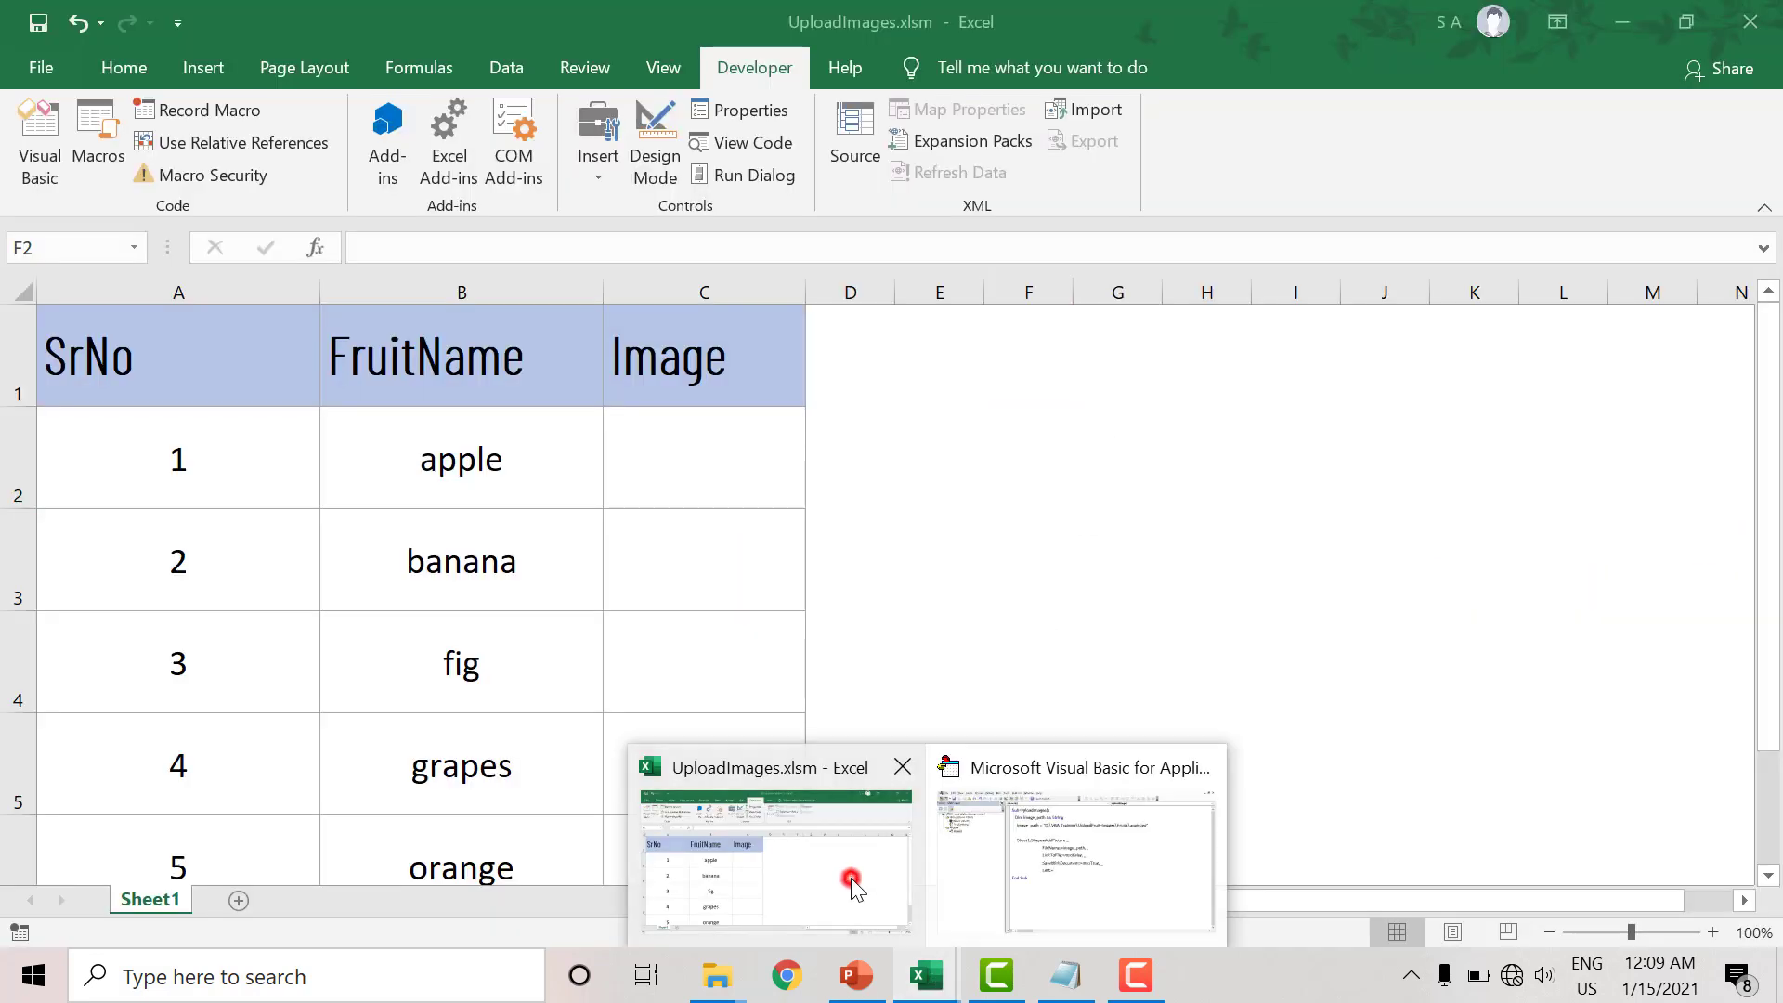
{"action": "left_click", "coordinate": [618, 437]}
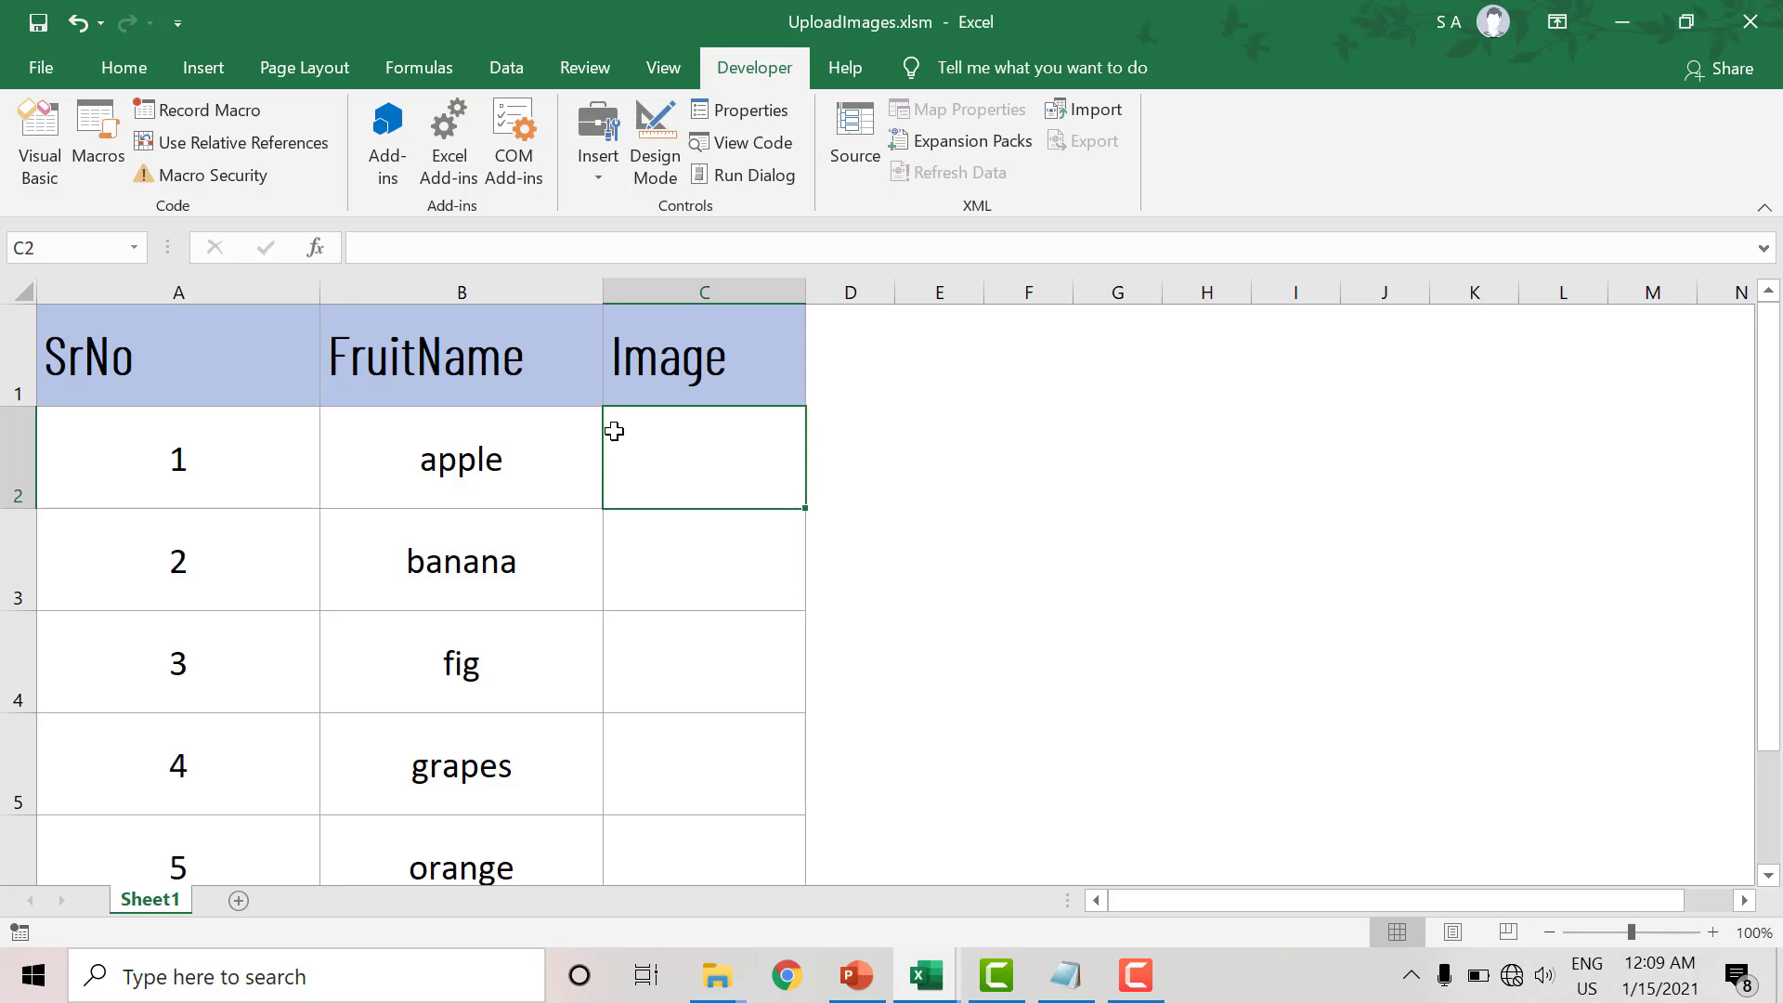
{"action": "key", "text": "alt+F11"}
{"action": "type", "text": "S"}
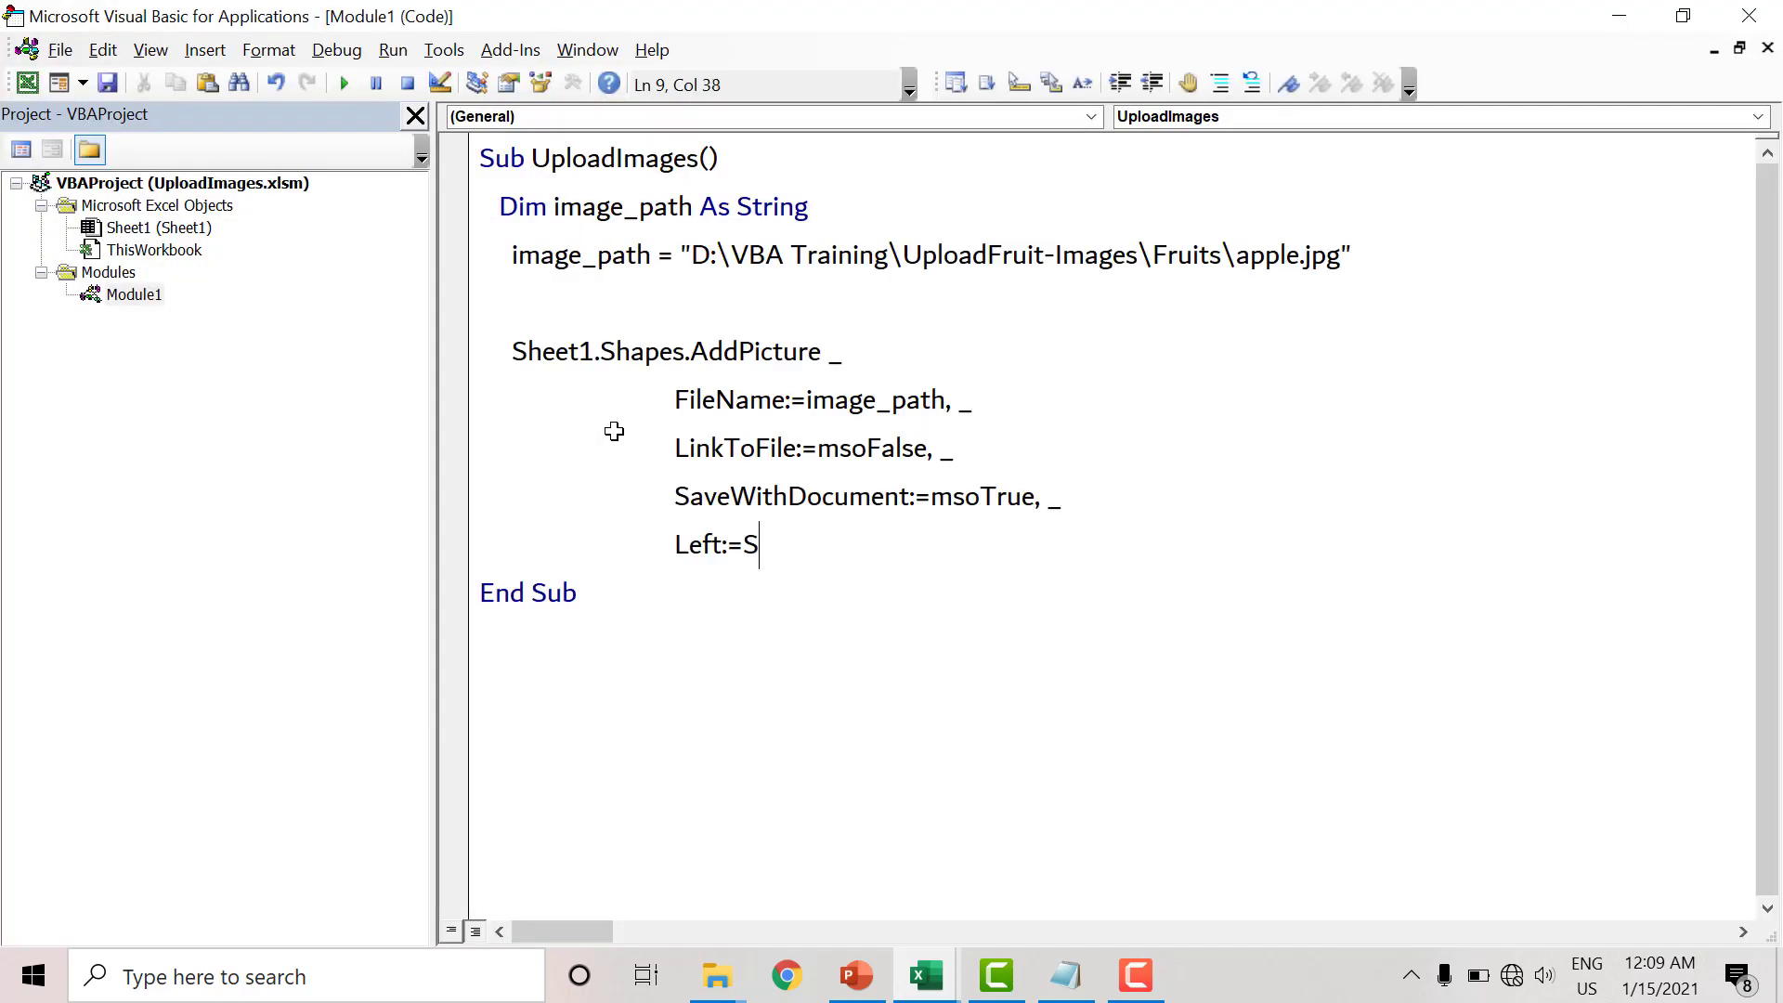
{"action": "type", "text": "heet1."}
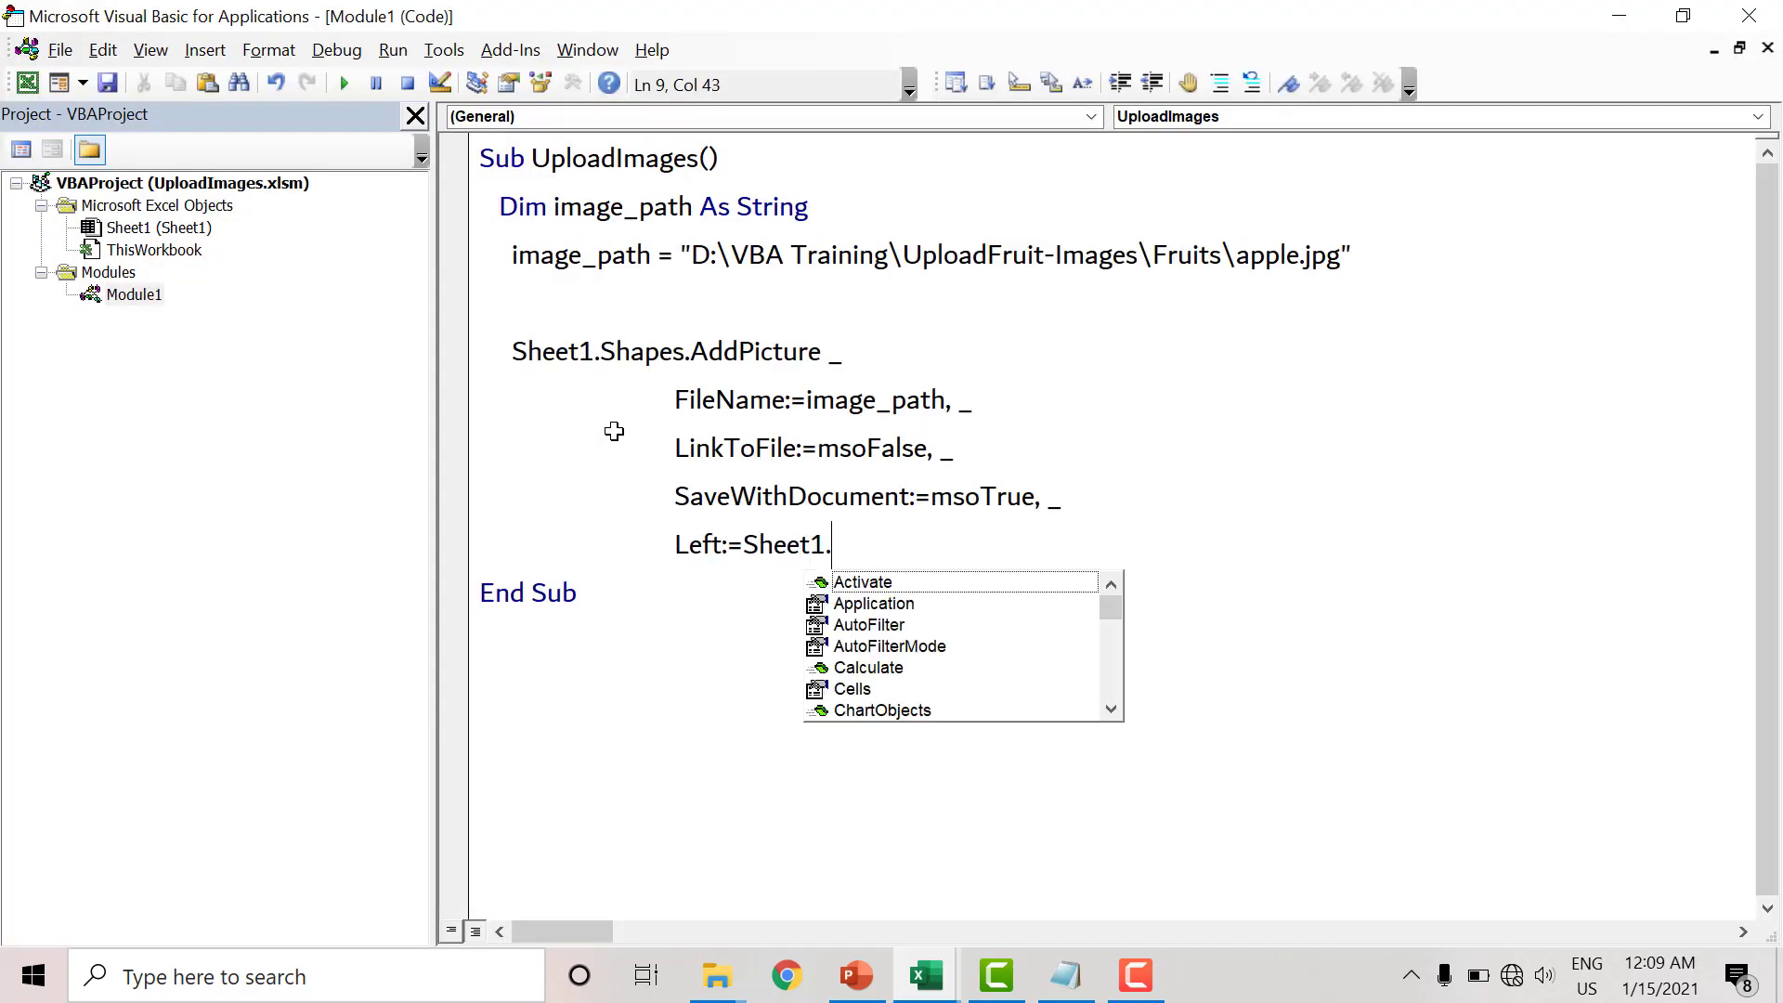
{"action": "type", "text": "ra"}
- Set Left:= to Sheet1.Range("C2").Left
{"action": "key", "text": "Tab"}
{"action": "type", "text": "("}
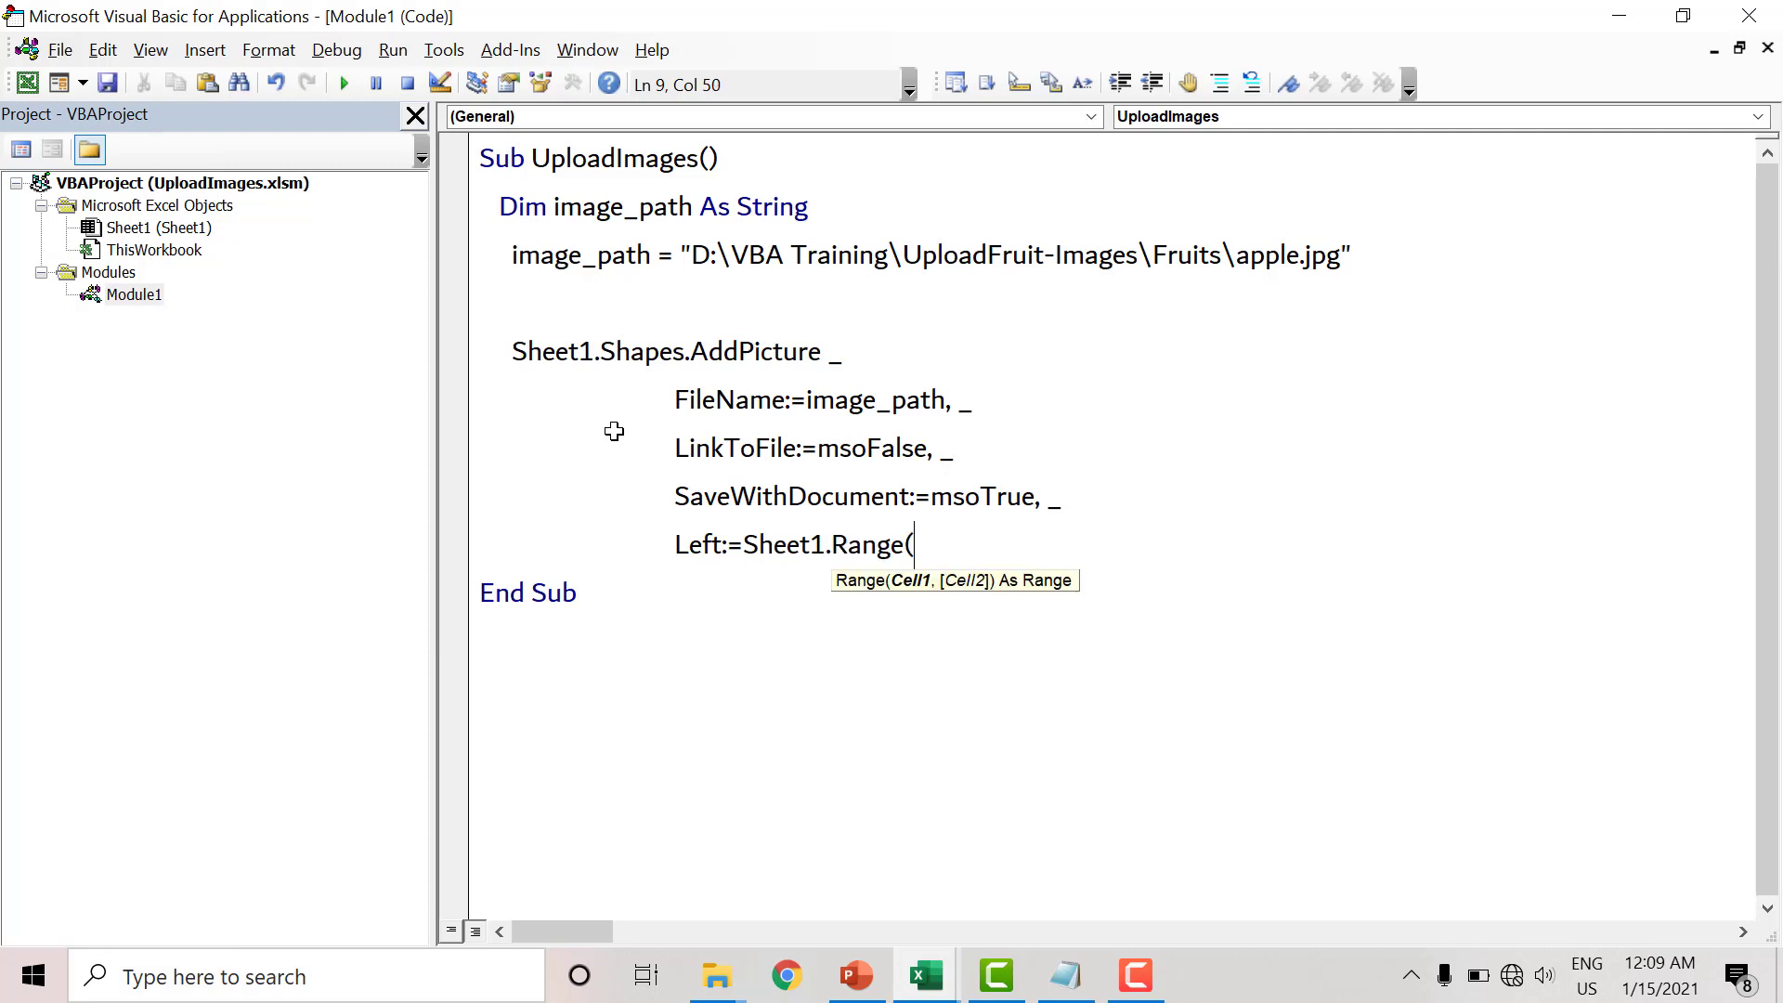
{"action": "type", "text": "\"C2\")"}
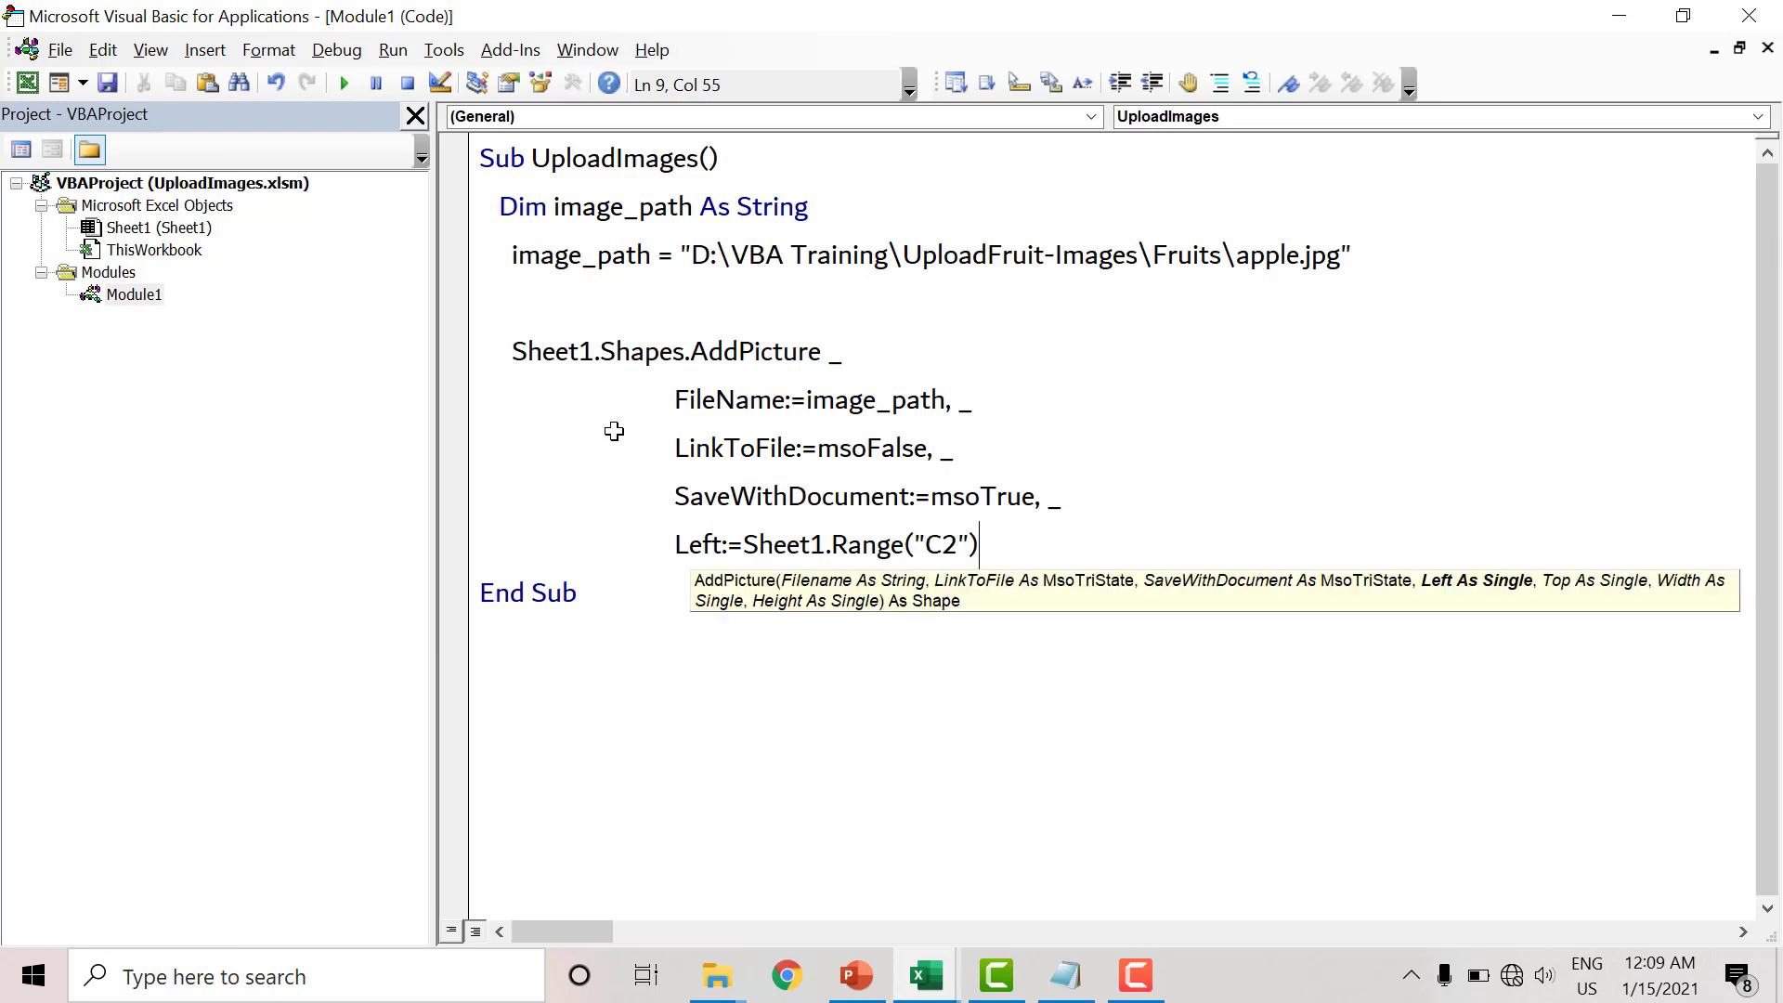
{"action": "type", "text": ".le"}
{"action": "key", "text": "Tab"}
{"action": "type", "text": ", "}
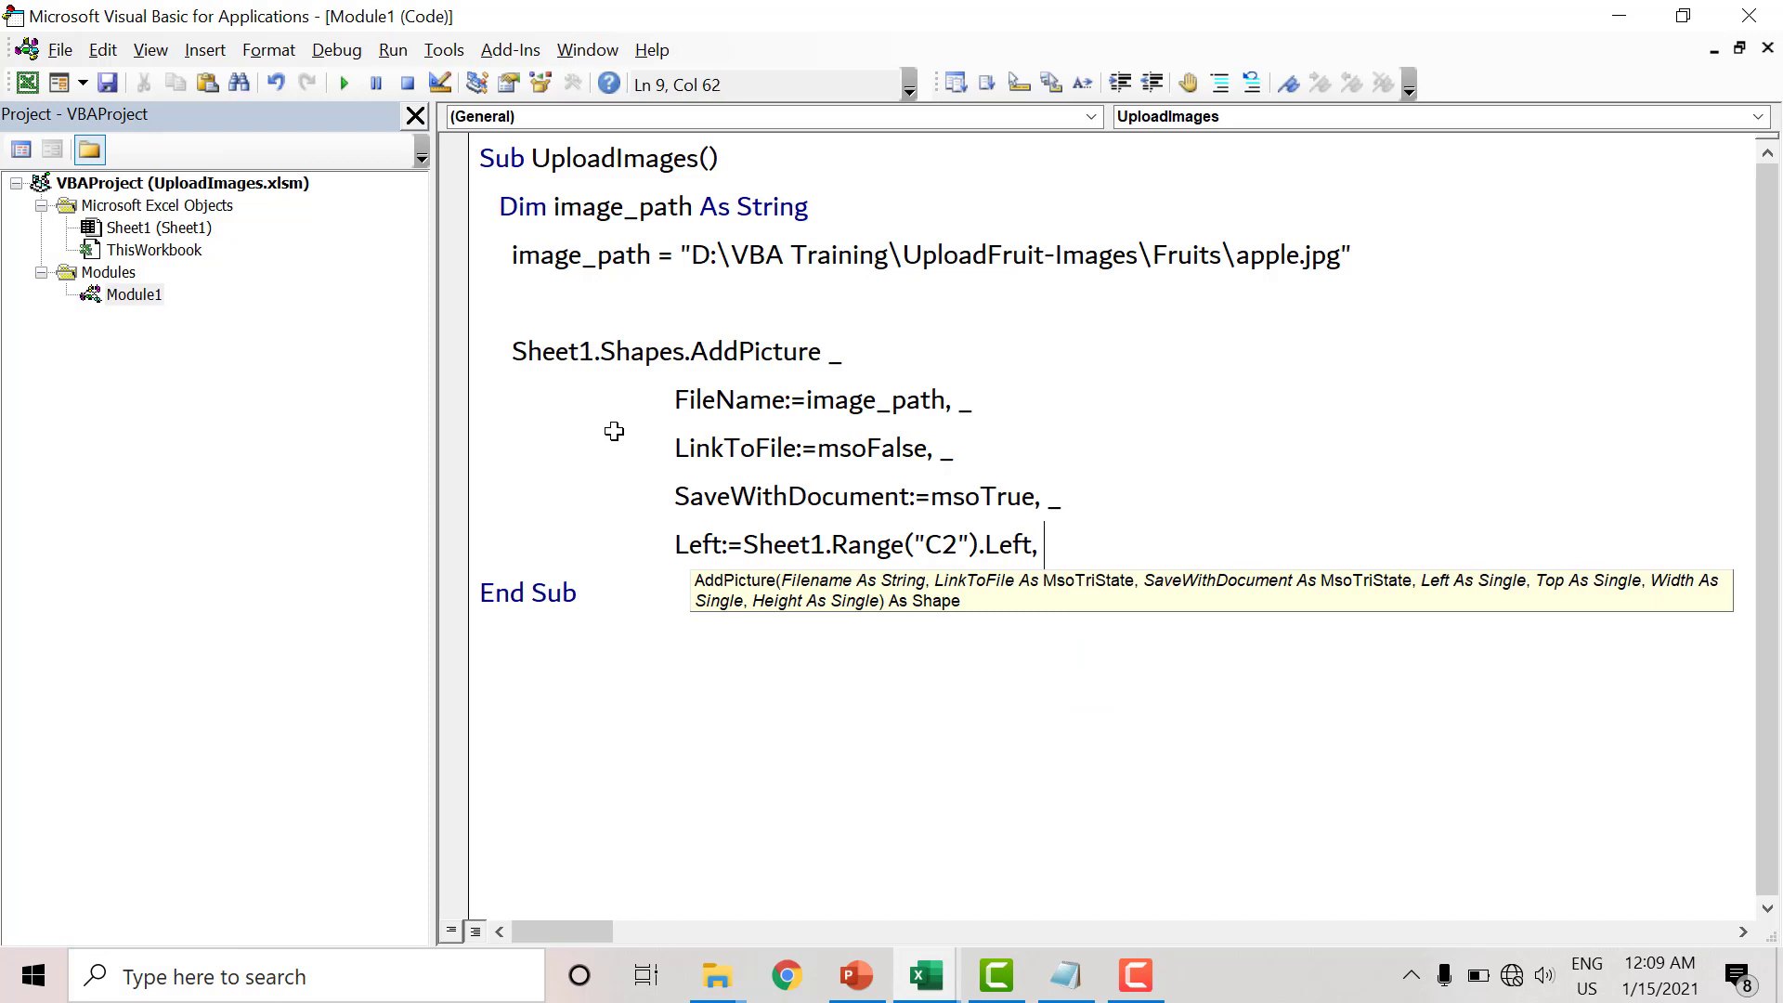
{"action": "type", "text": "_"}
{"action": "key", "text": "Return"}
- Add Top:=Sheet1.Range("C2").Top and copy that line
{"action": "type", "text": "Top"}
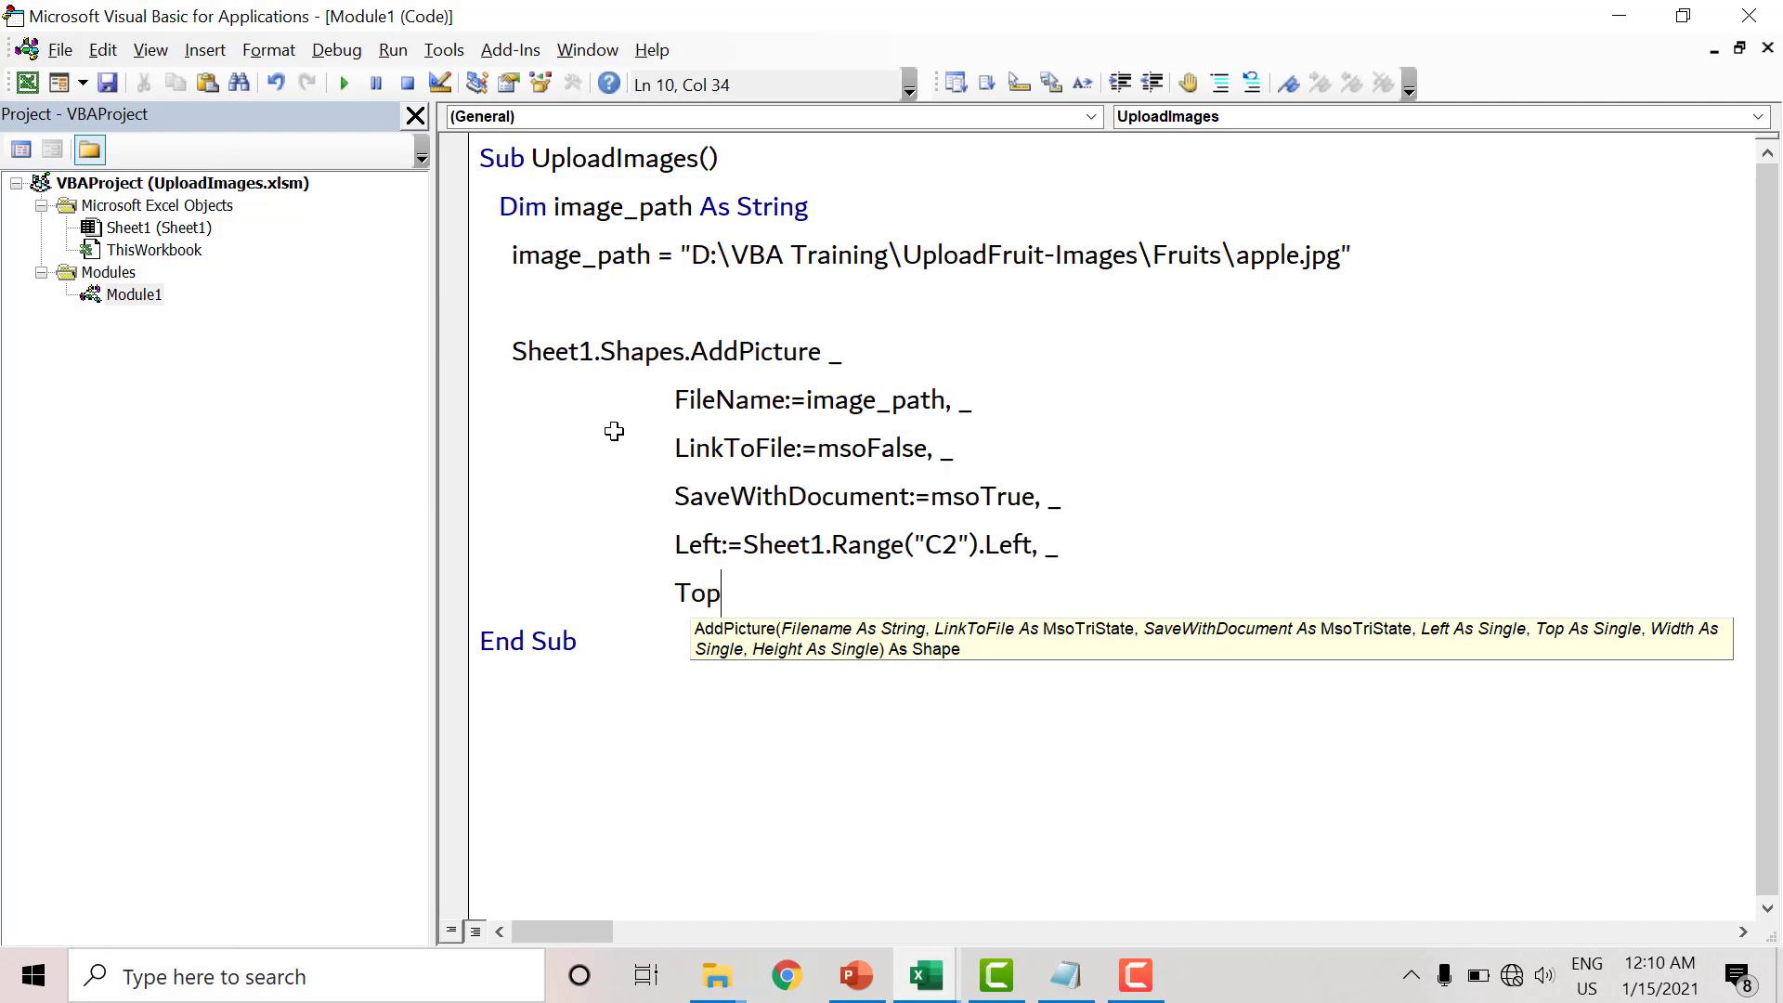
{"action": "type", "text": ":=she"}
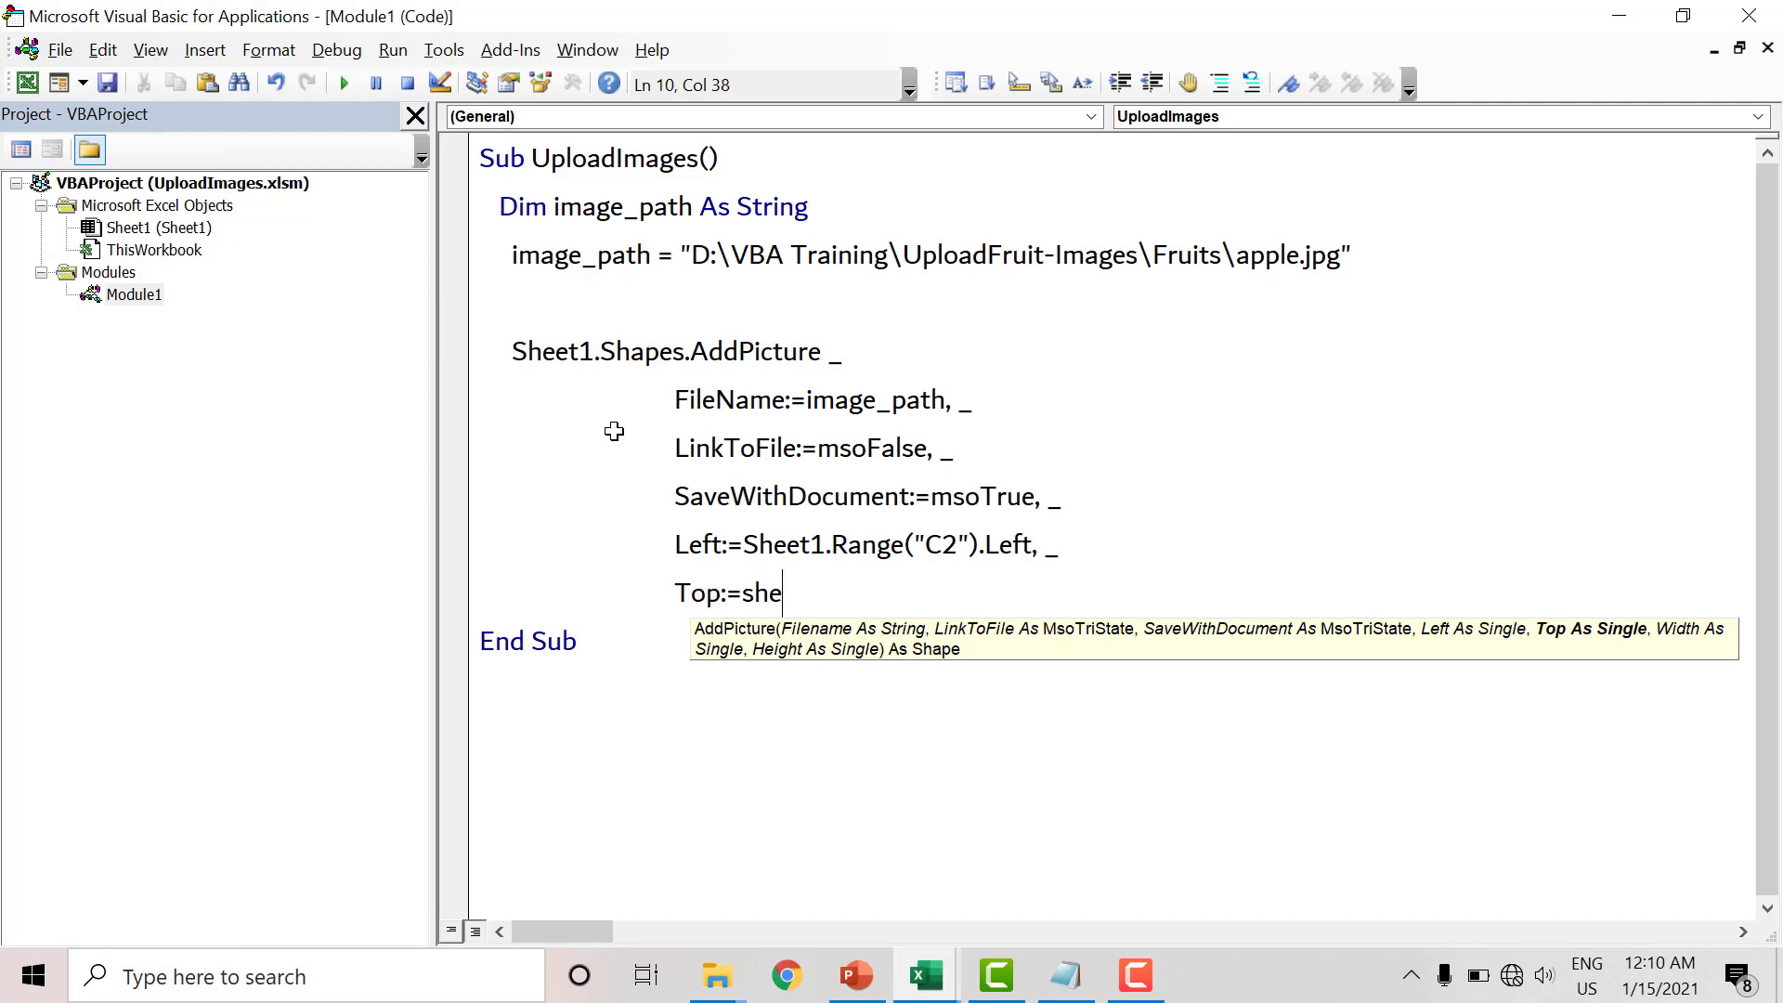
{"action": "type", "text": "et1.ra"}
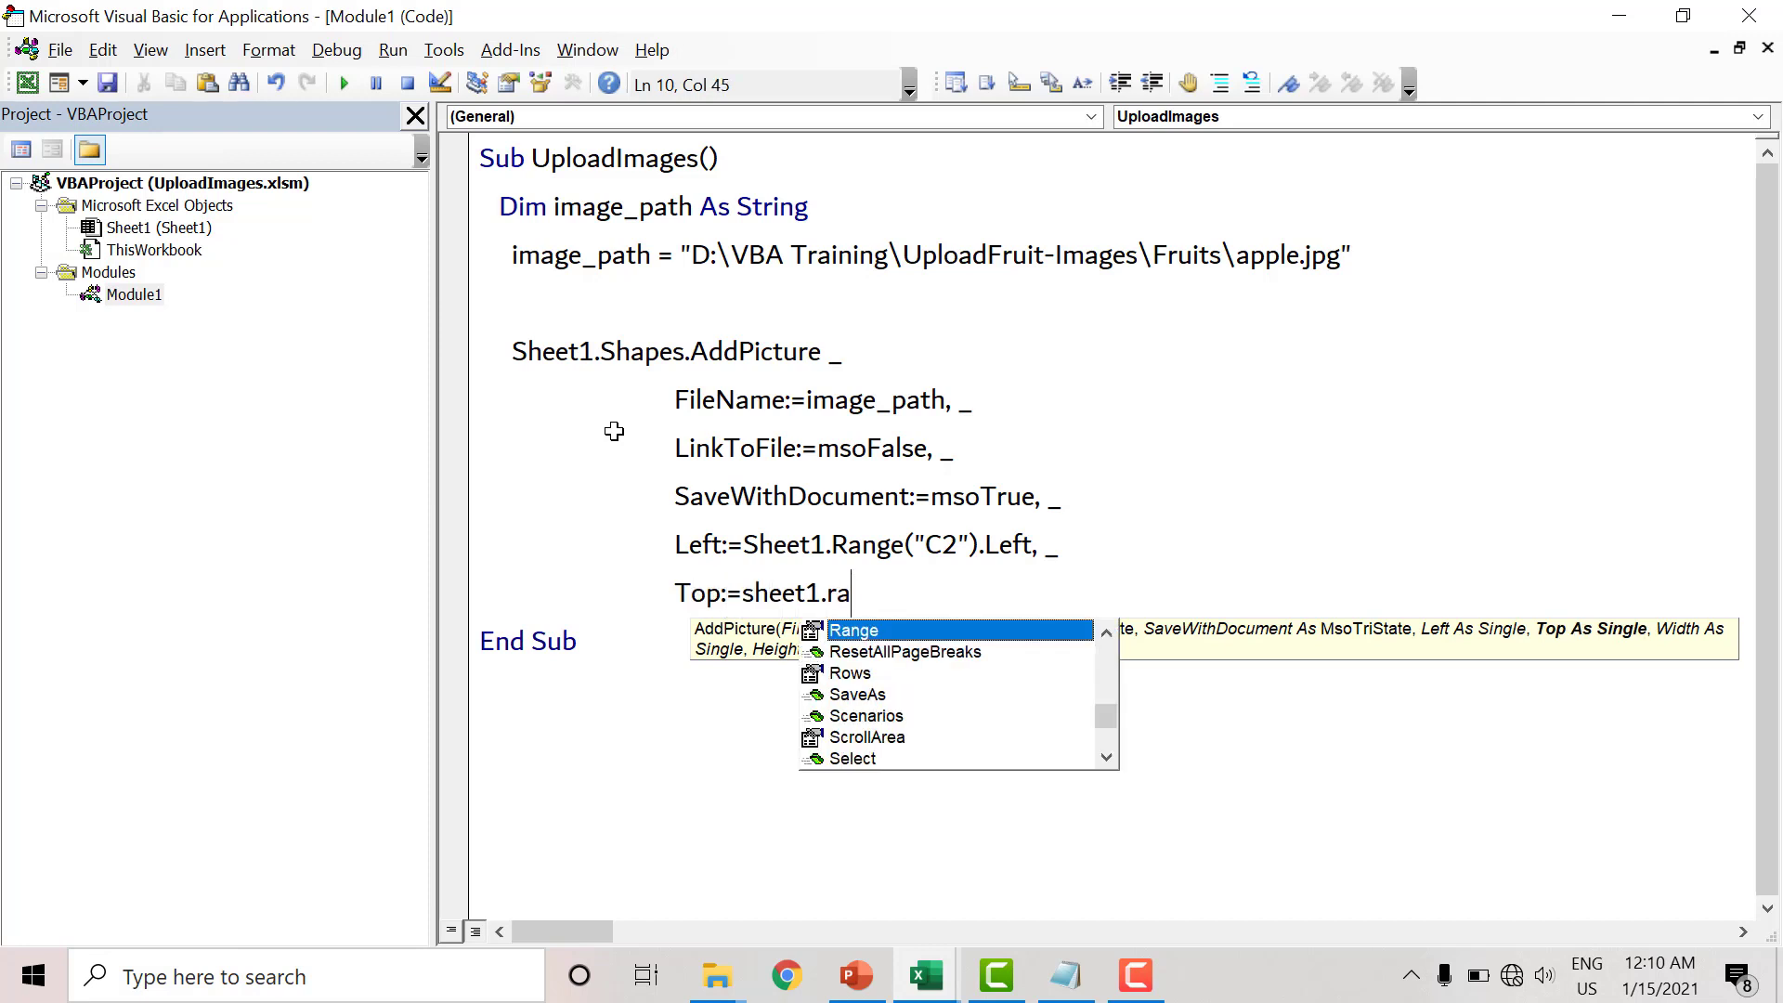
{"action": "key", "text": "Tab"}
{"action": "type", "text": "(\"C2"}
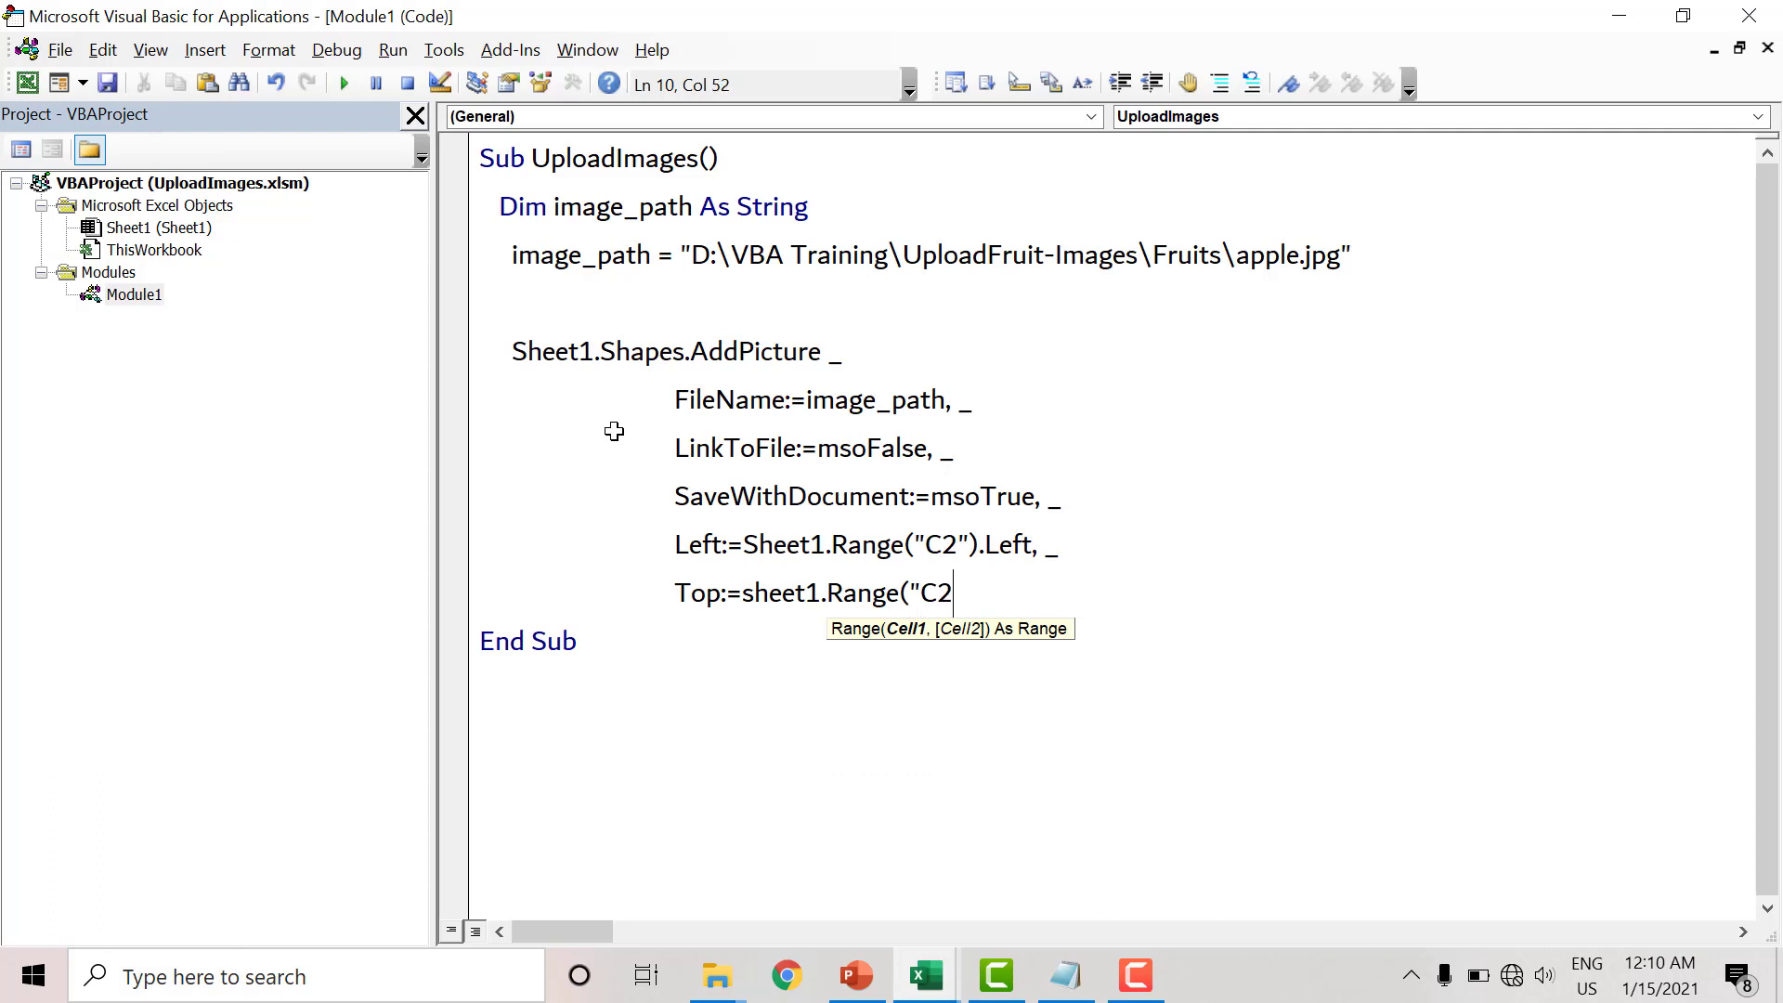
{"action": "type", "text": "\").t"}
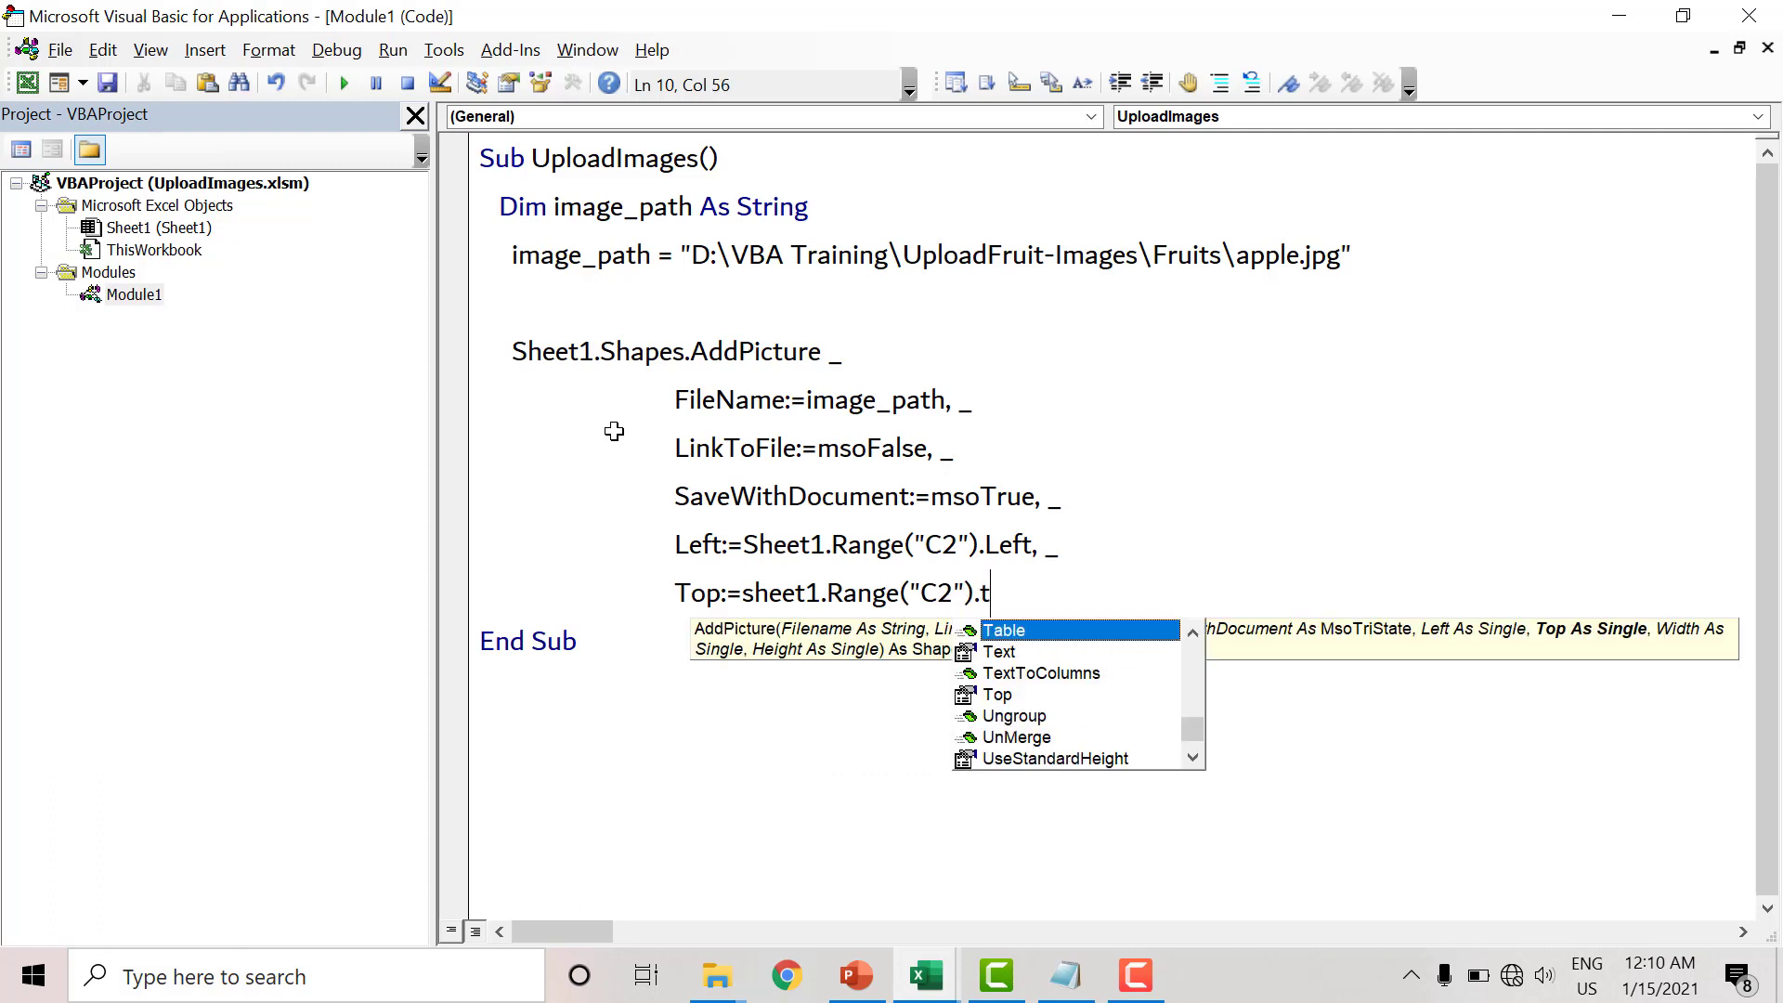
{"action": "type", "text": "op"}
{"action": "key", "text": "Tab"}
{"action": "key", "text": "shift+Home"}
{"action": "key", "text": "ctrl+c"}
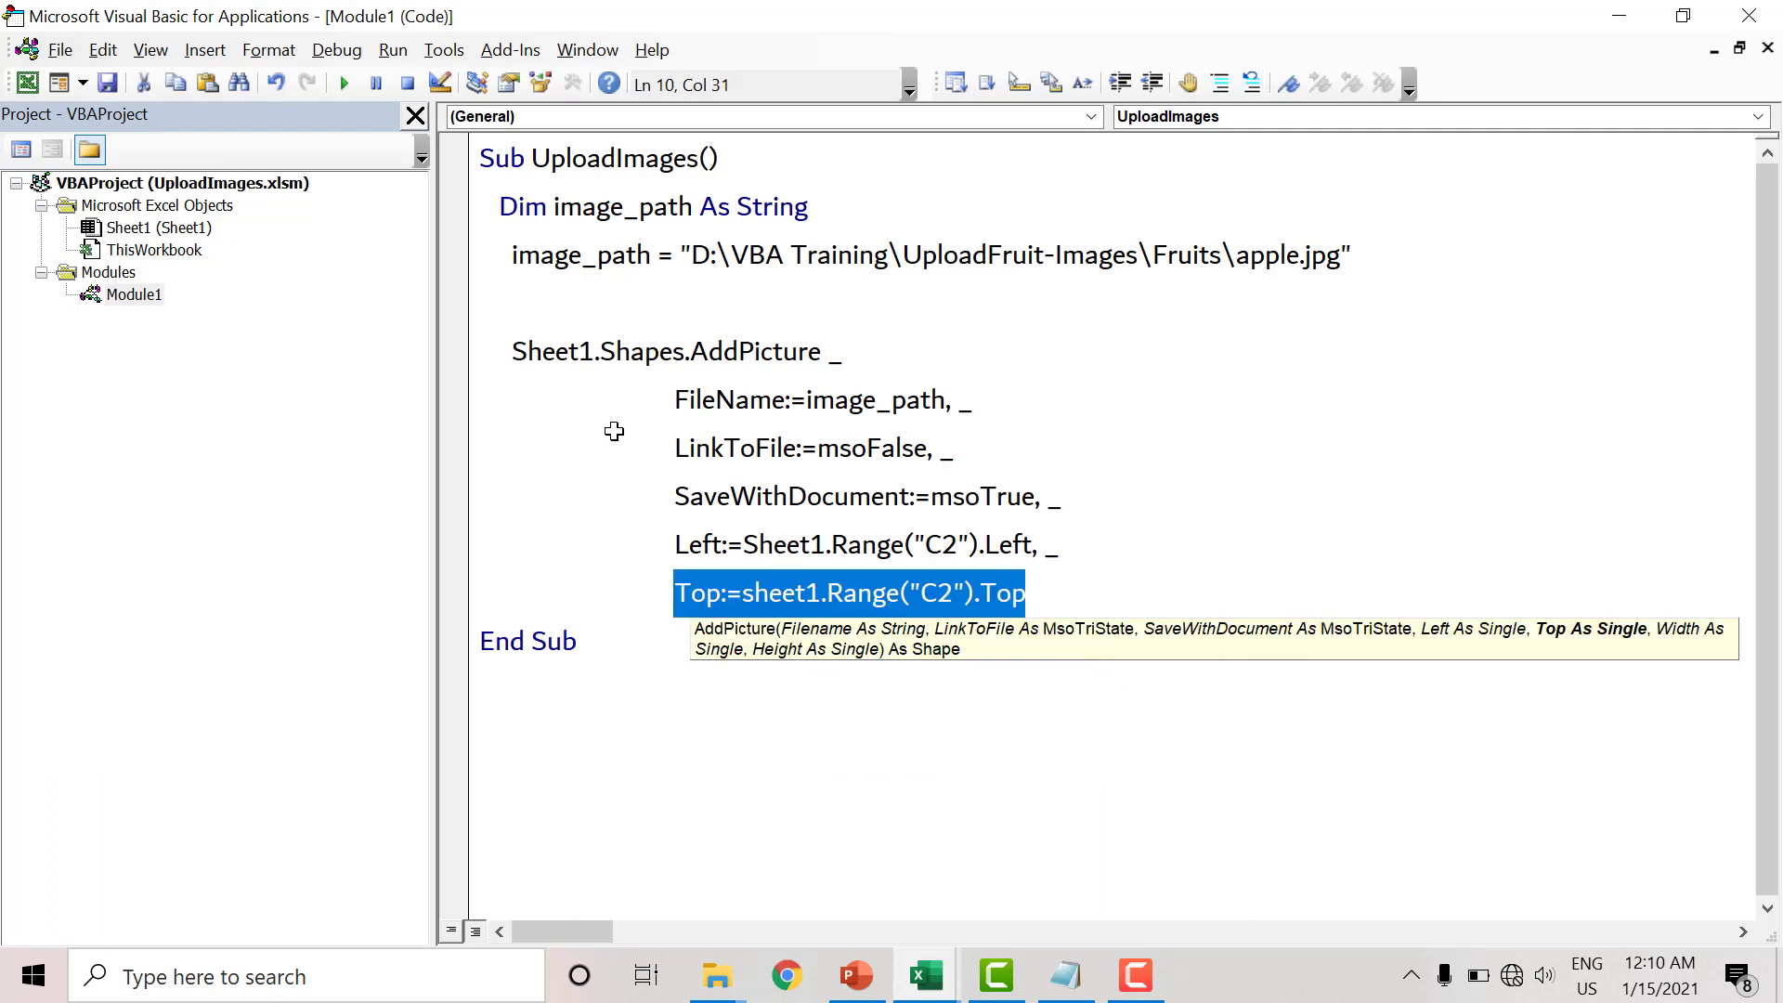
{"action": "key", "text": "End"}
{"action": "type", "text": ", _"}
{"action": "key", "text": "Return"}
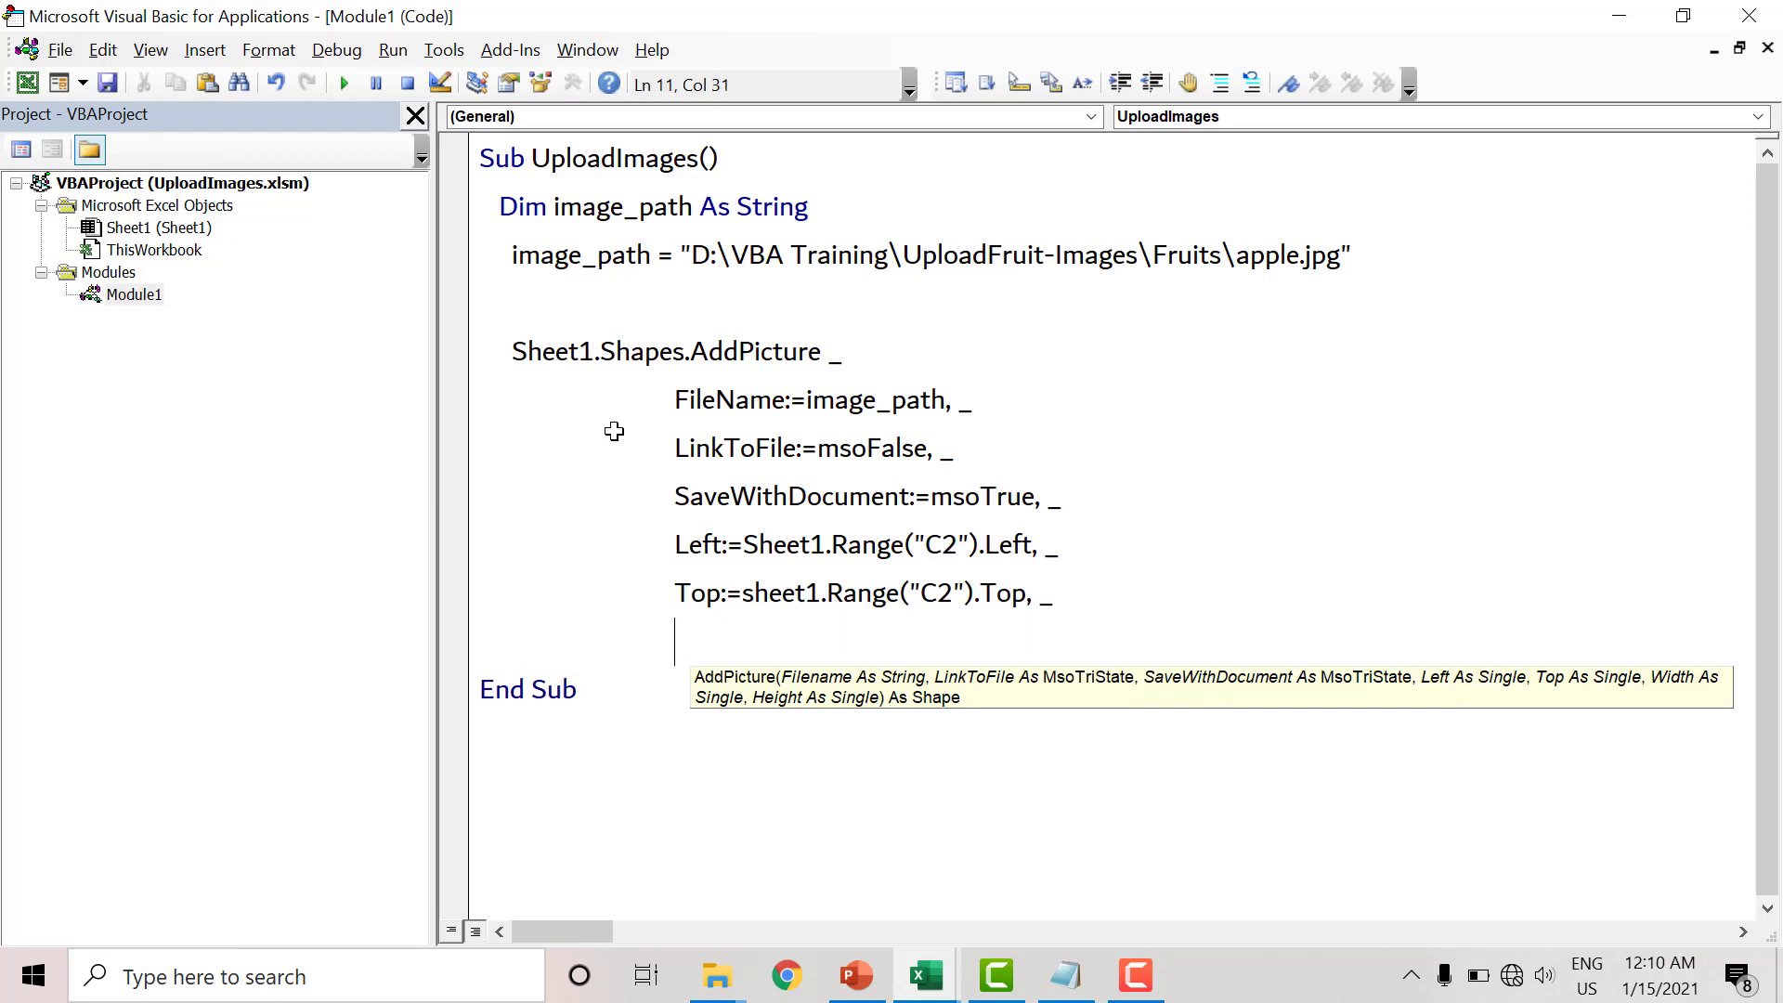
- Paste the Top line twice and rename the copies to Width and Height arguments
{"action": "key", "text": "ctrl+v"}
{"action": "type", "text": ", "}
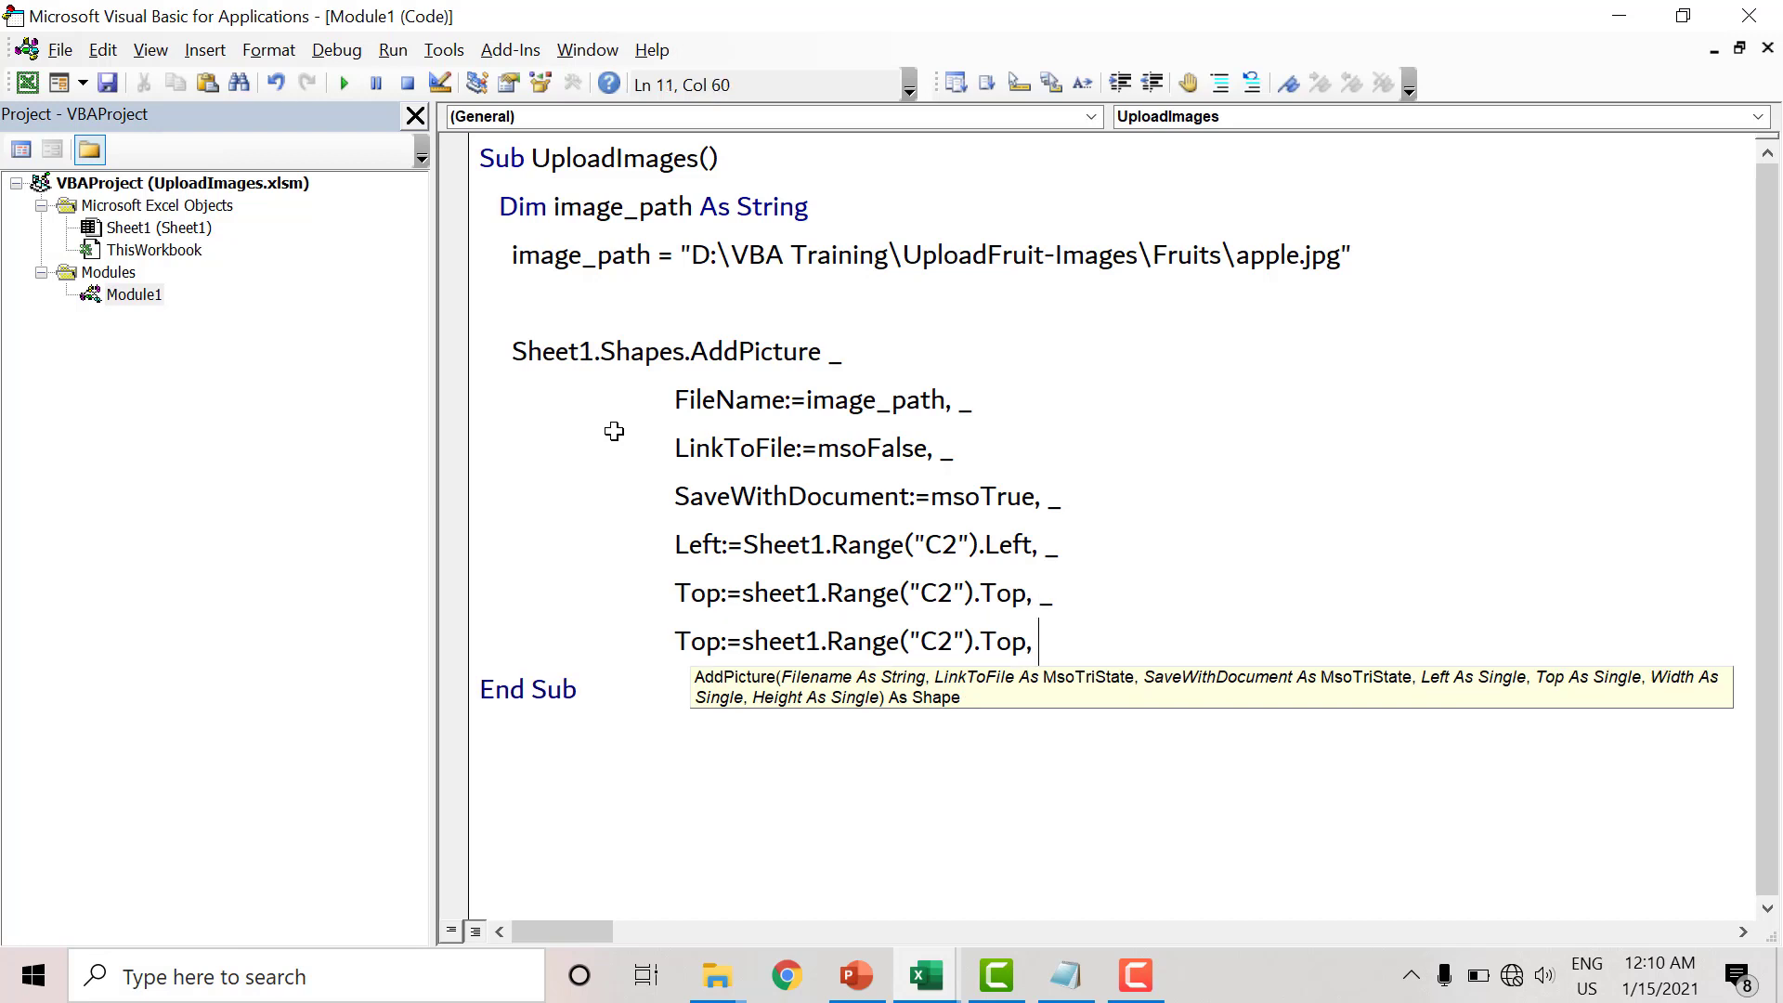
{"action": "type", "text": "_"}
{"action": "key", "text": "Return"}
{"action": "key", "text": "ctrl+v"}
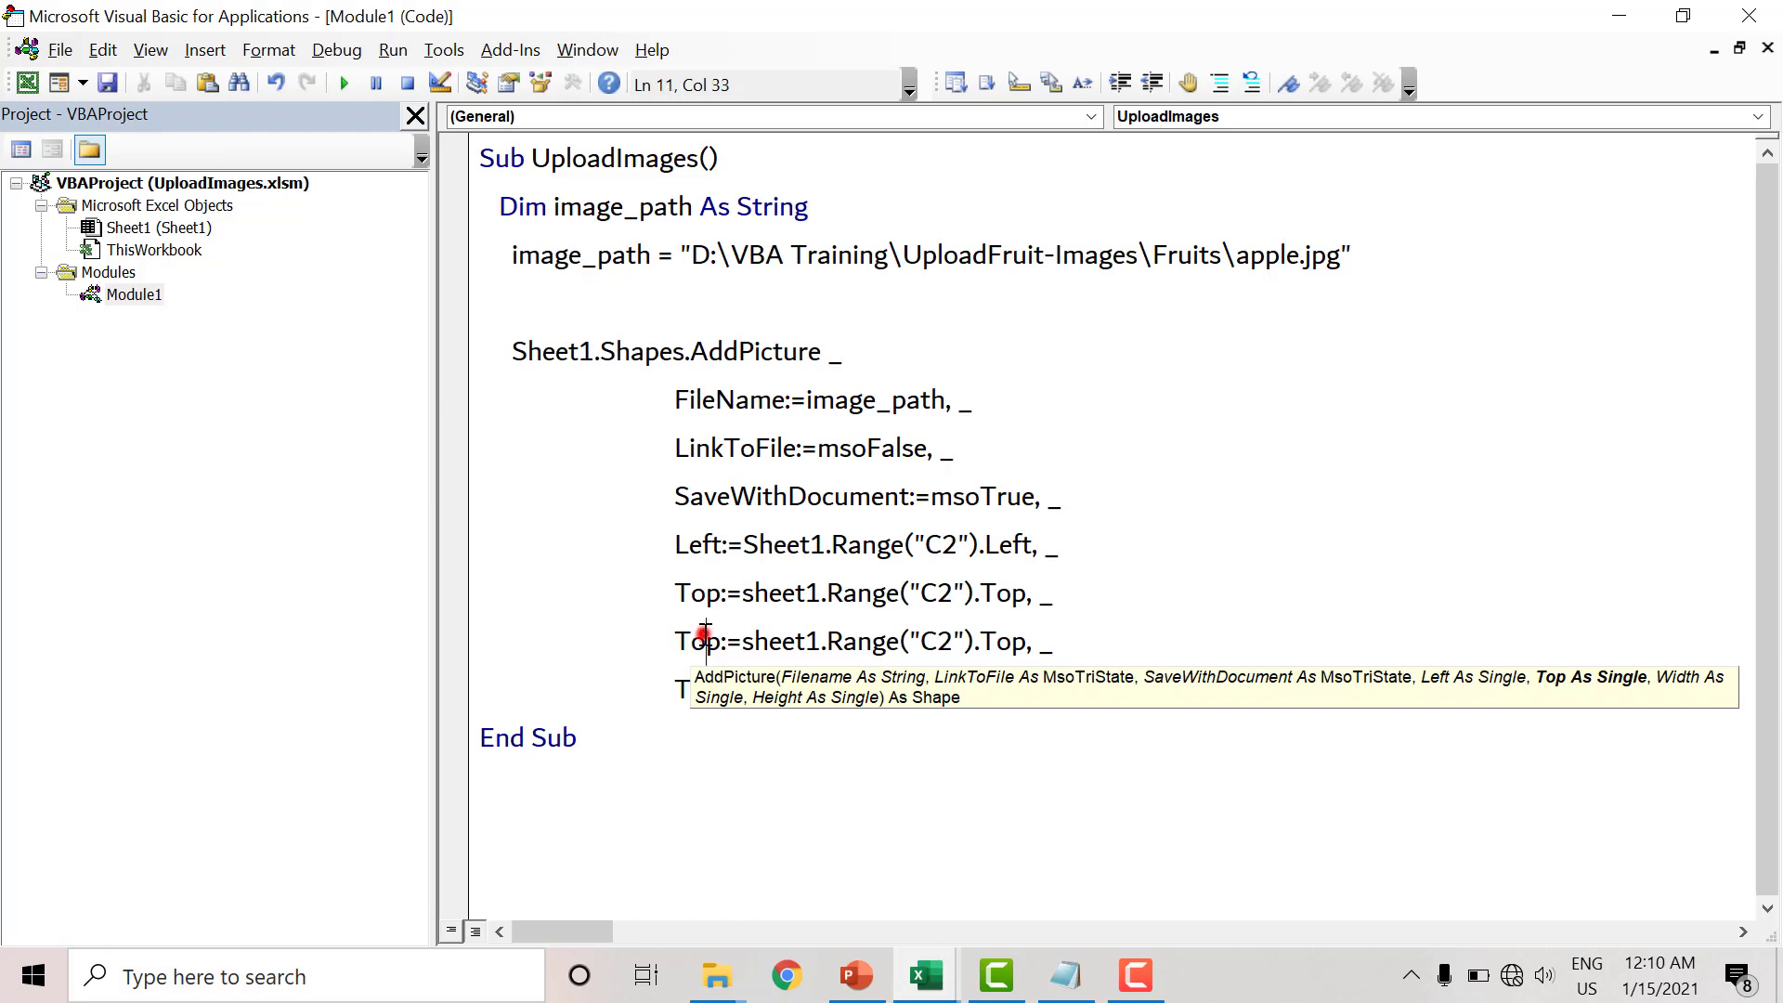
{"action": "double_click", "coordinate": [706, 637]}
{"action": "type", "text": "Width"}
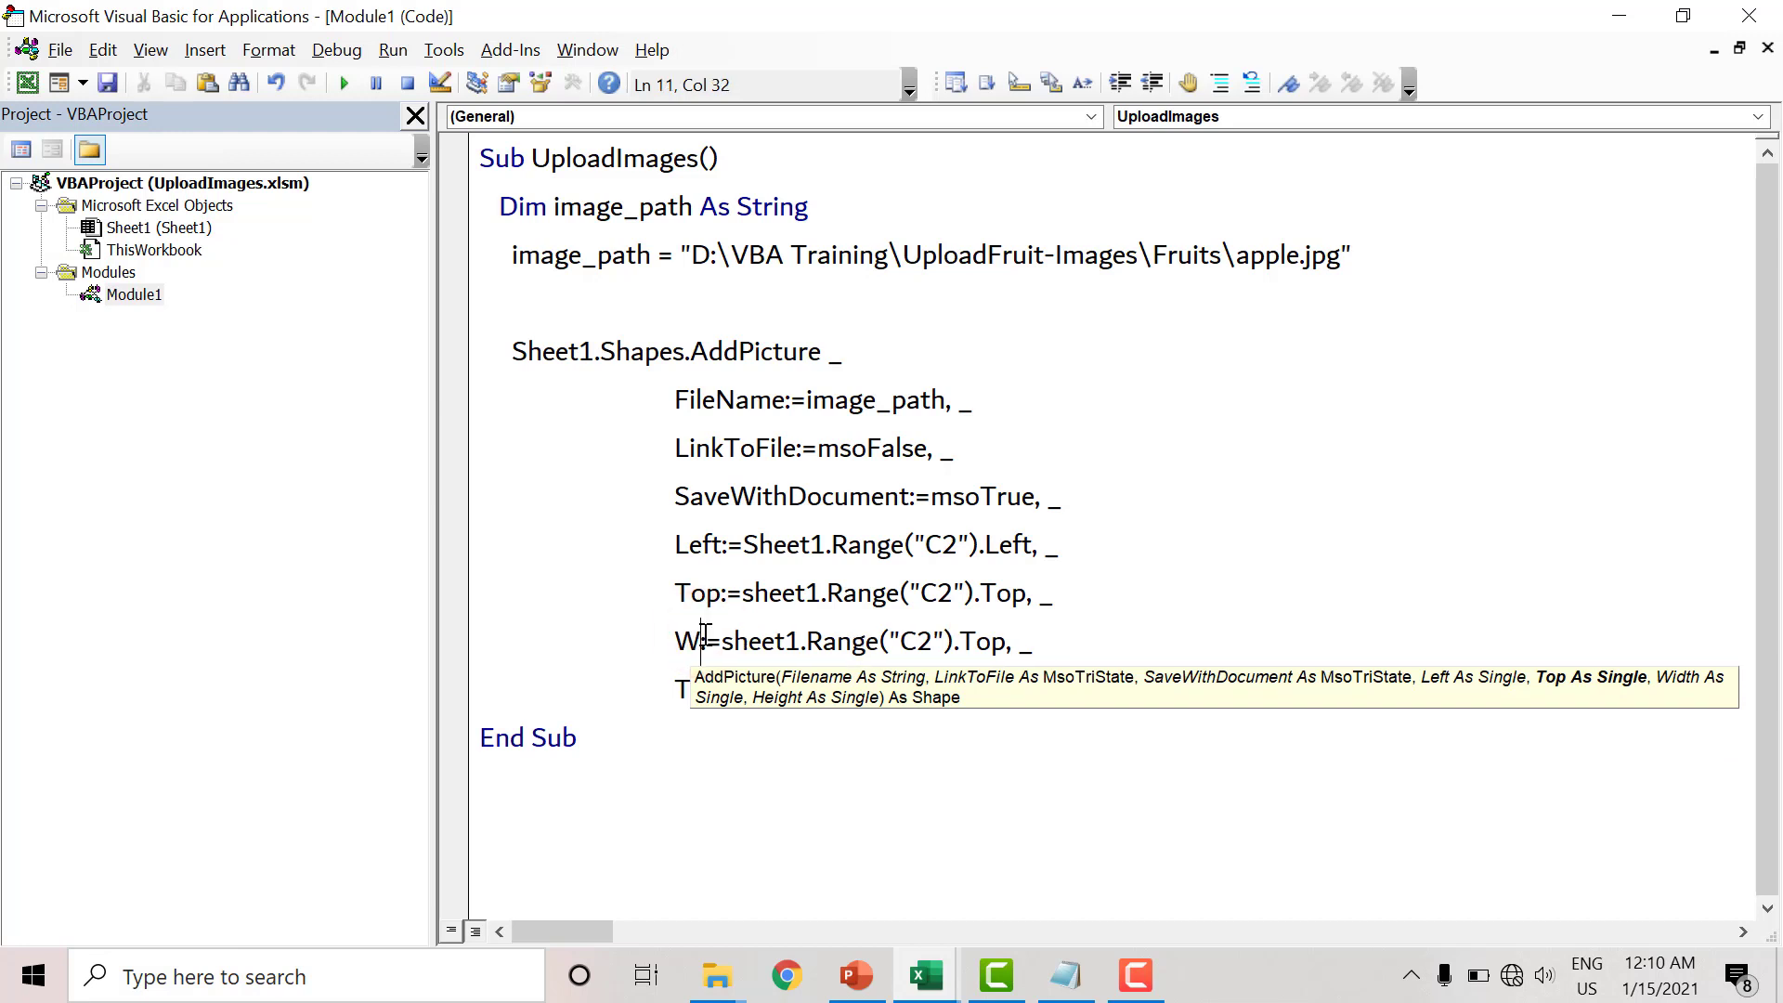
{"action": "key", "text": "Down"}
{"action": "key", "text": "Left"}
{"action": "key", "text": "Left"}
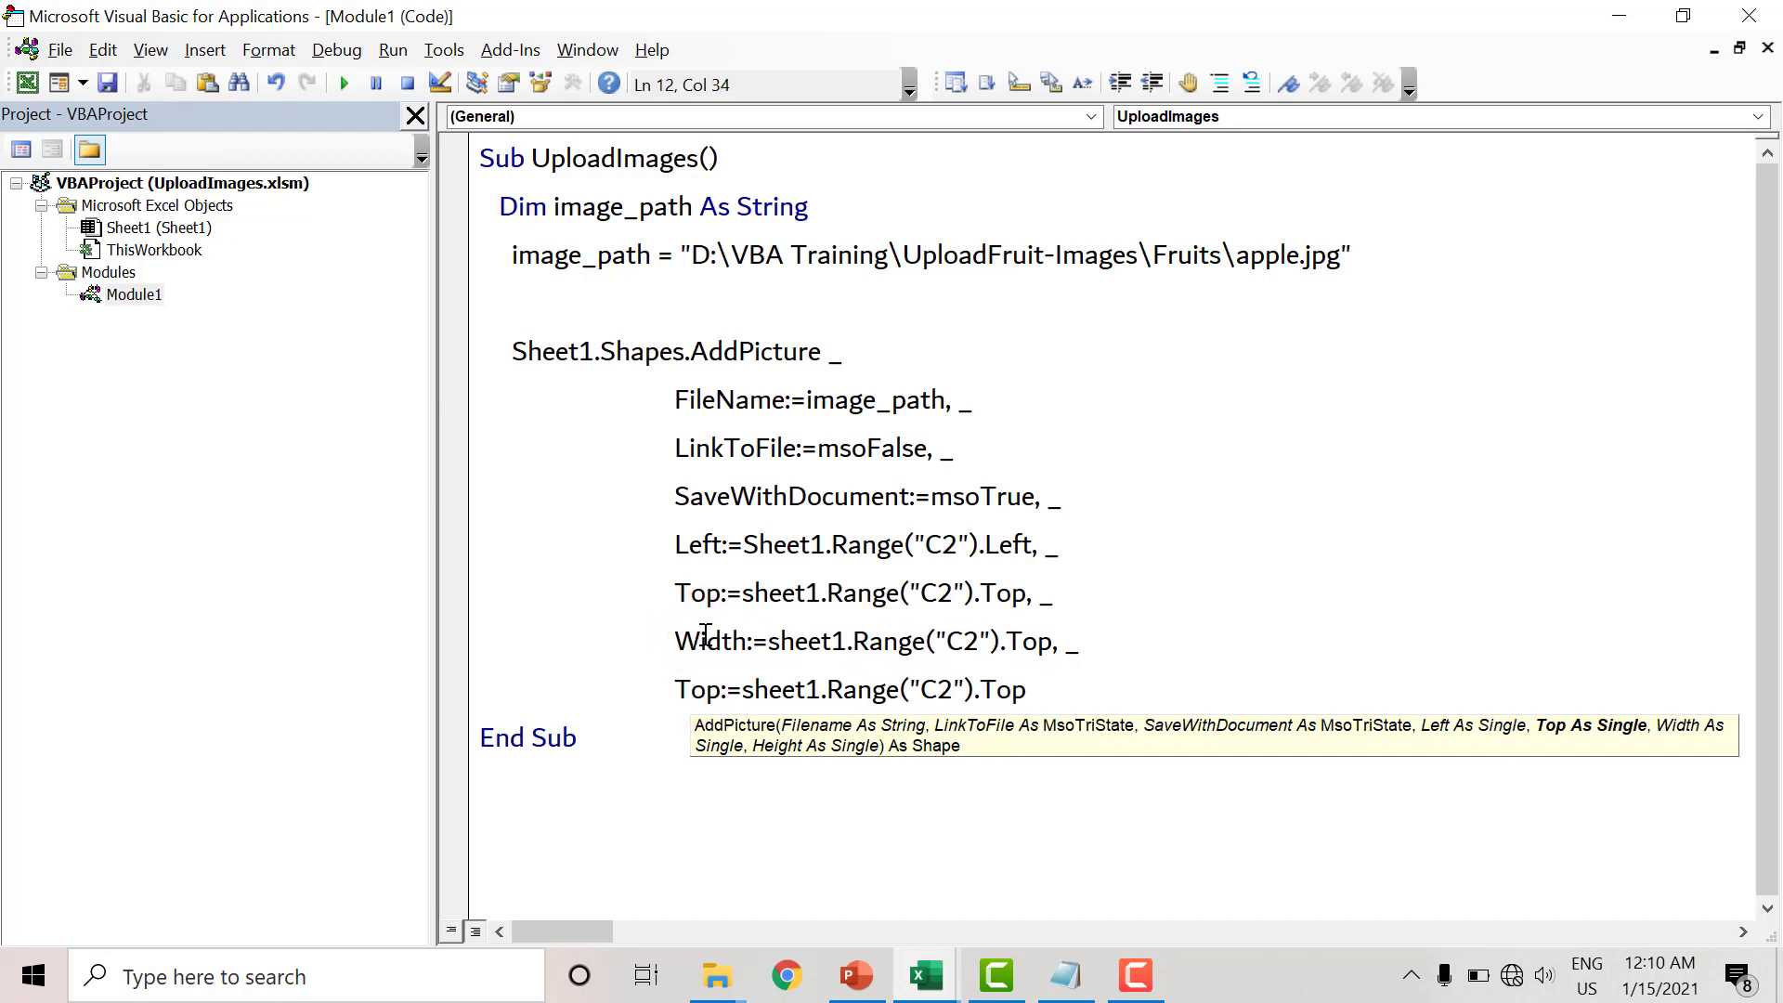
{"action": "key", "text": "BackSpace"}
{"action": "key", "text": "BackSpace"}
{"action": "key", "text": "BackSpace"}
{"action": "type", "text": "H"}
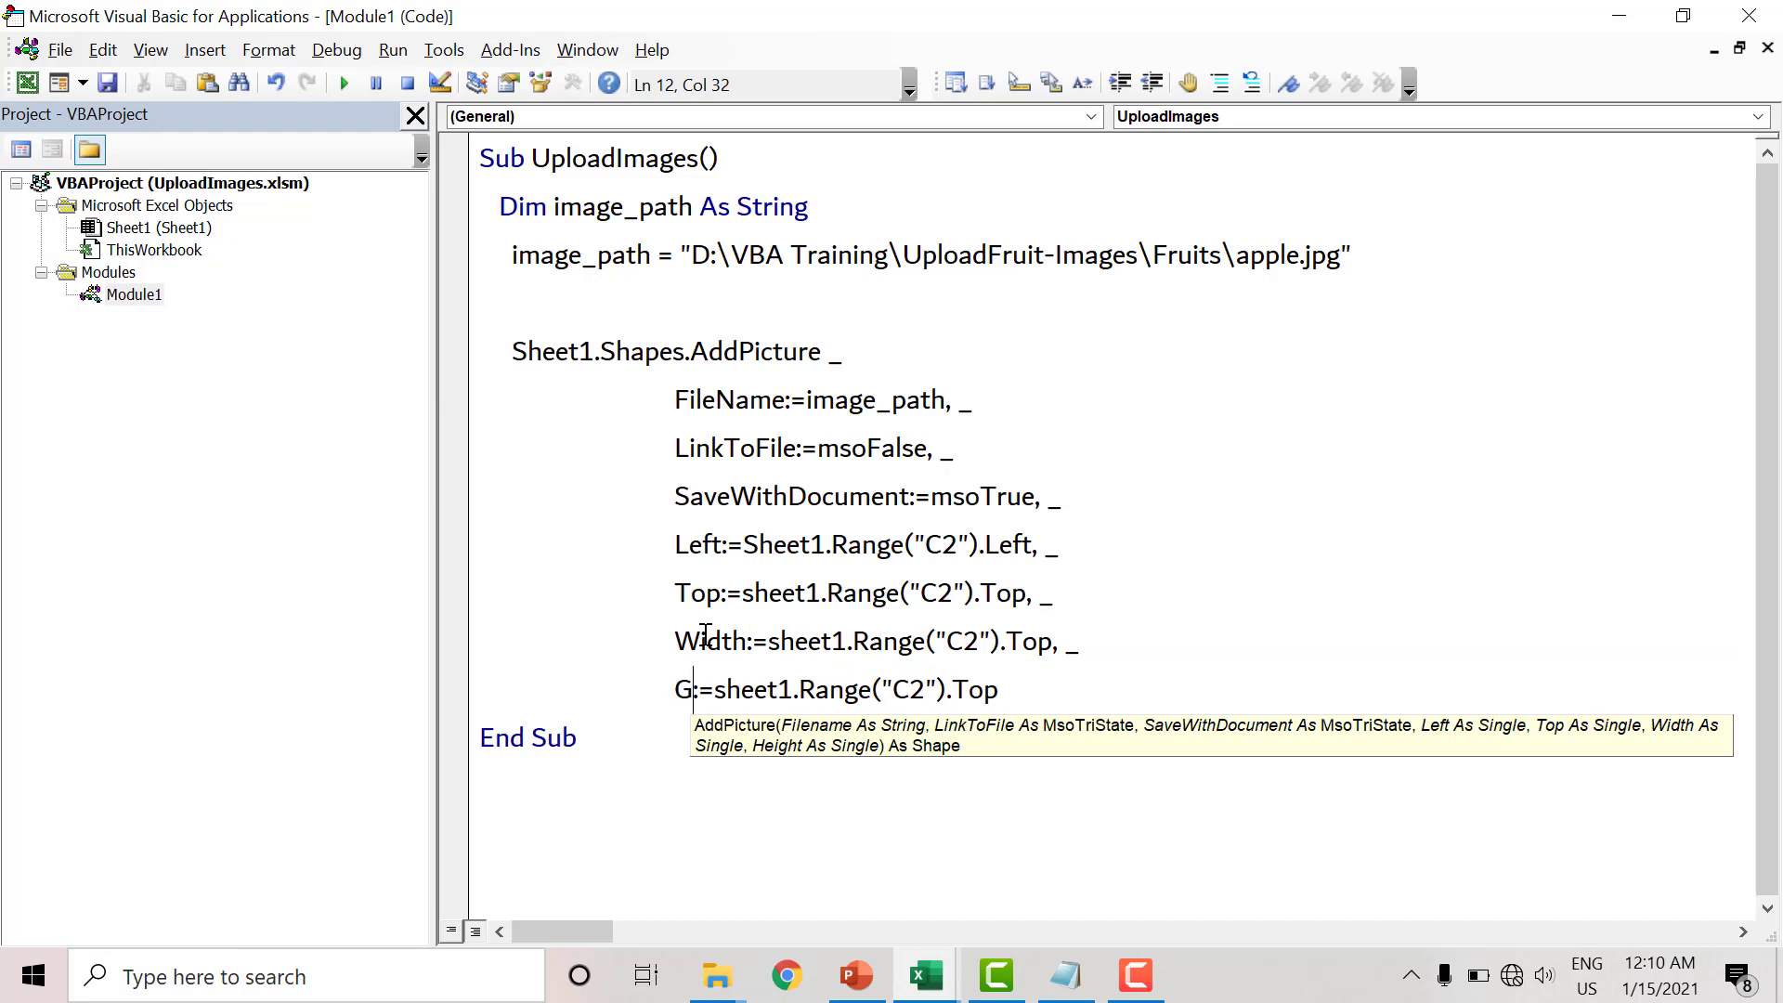
{"action": "type", "text": "eight"}
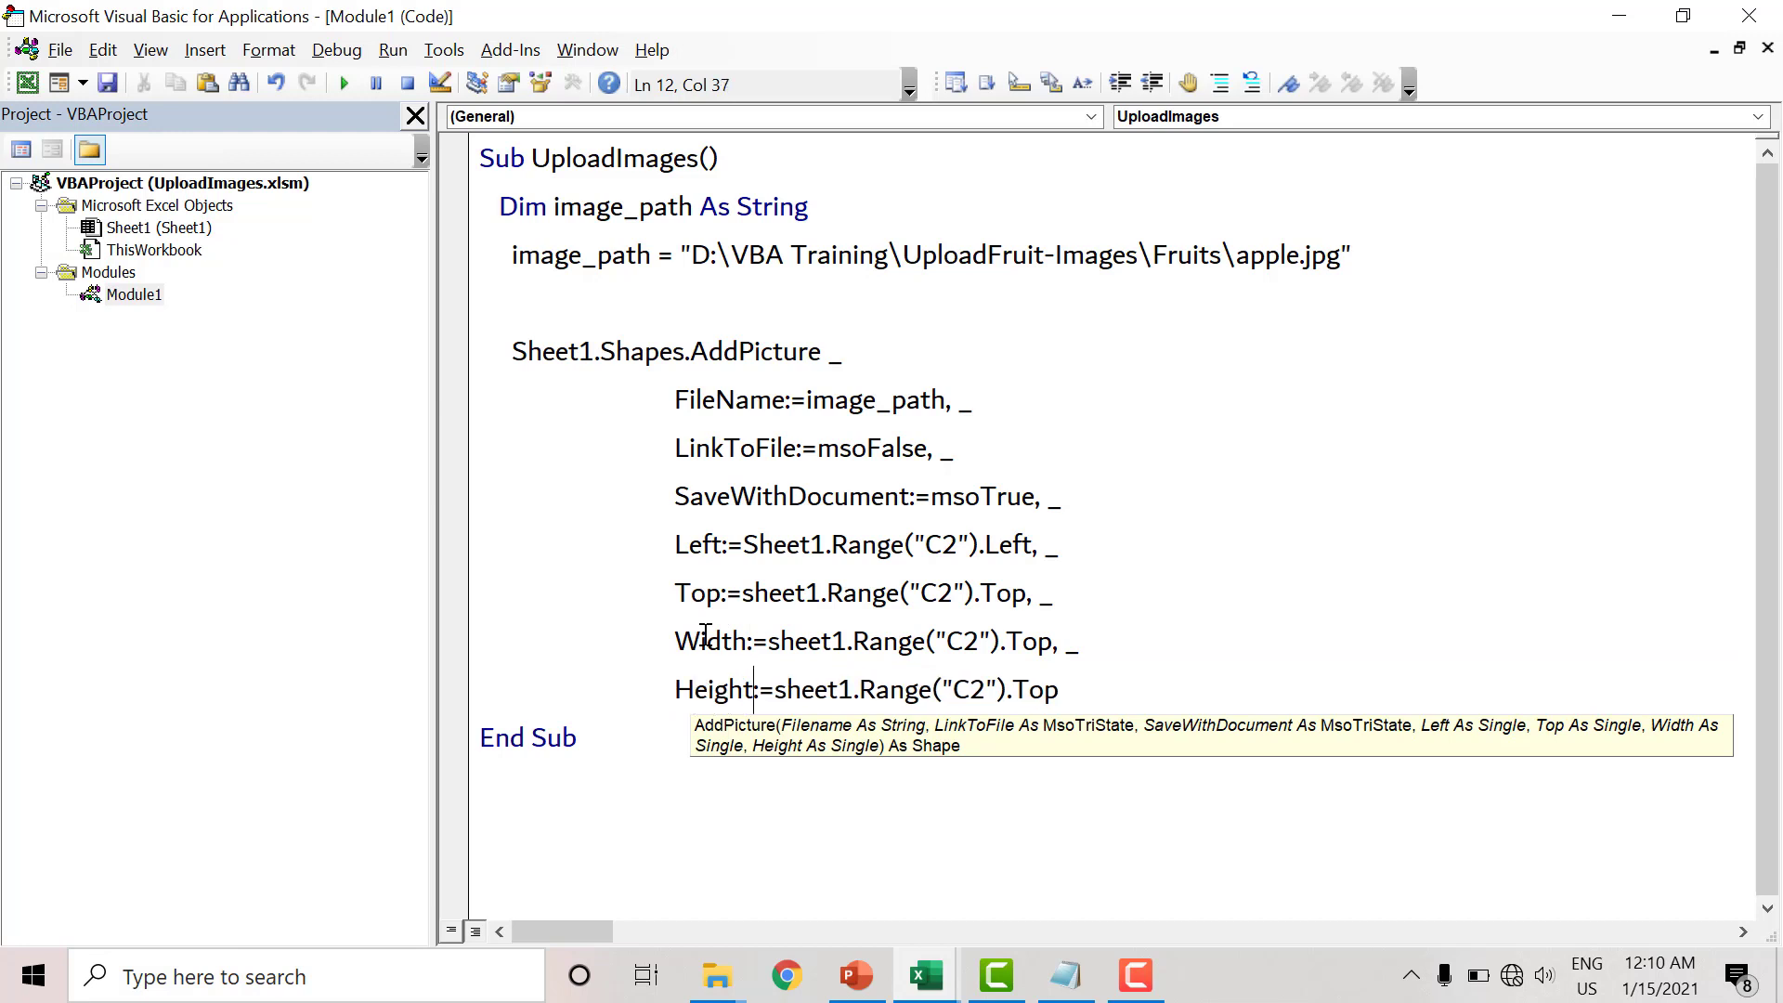
- Change those lines' C2 properties to .Width and .Height
{"action": "key", "text": "Up"}
{"action": "key", "text": "End"}
{"action": "key", "text": "Left"}
{"action": "key", "text": "Left"}
{"action": "key", "text": "Left"}
{"action": "key", "text": "BackSpace"}
{"action": "key", "text": "BackSpace"}
{"action": "key", "text": "BackSpace"}
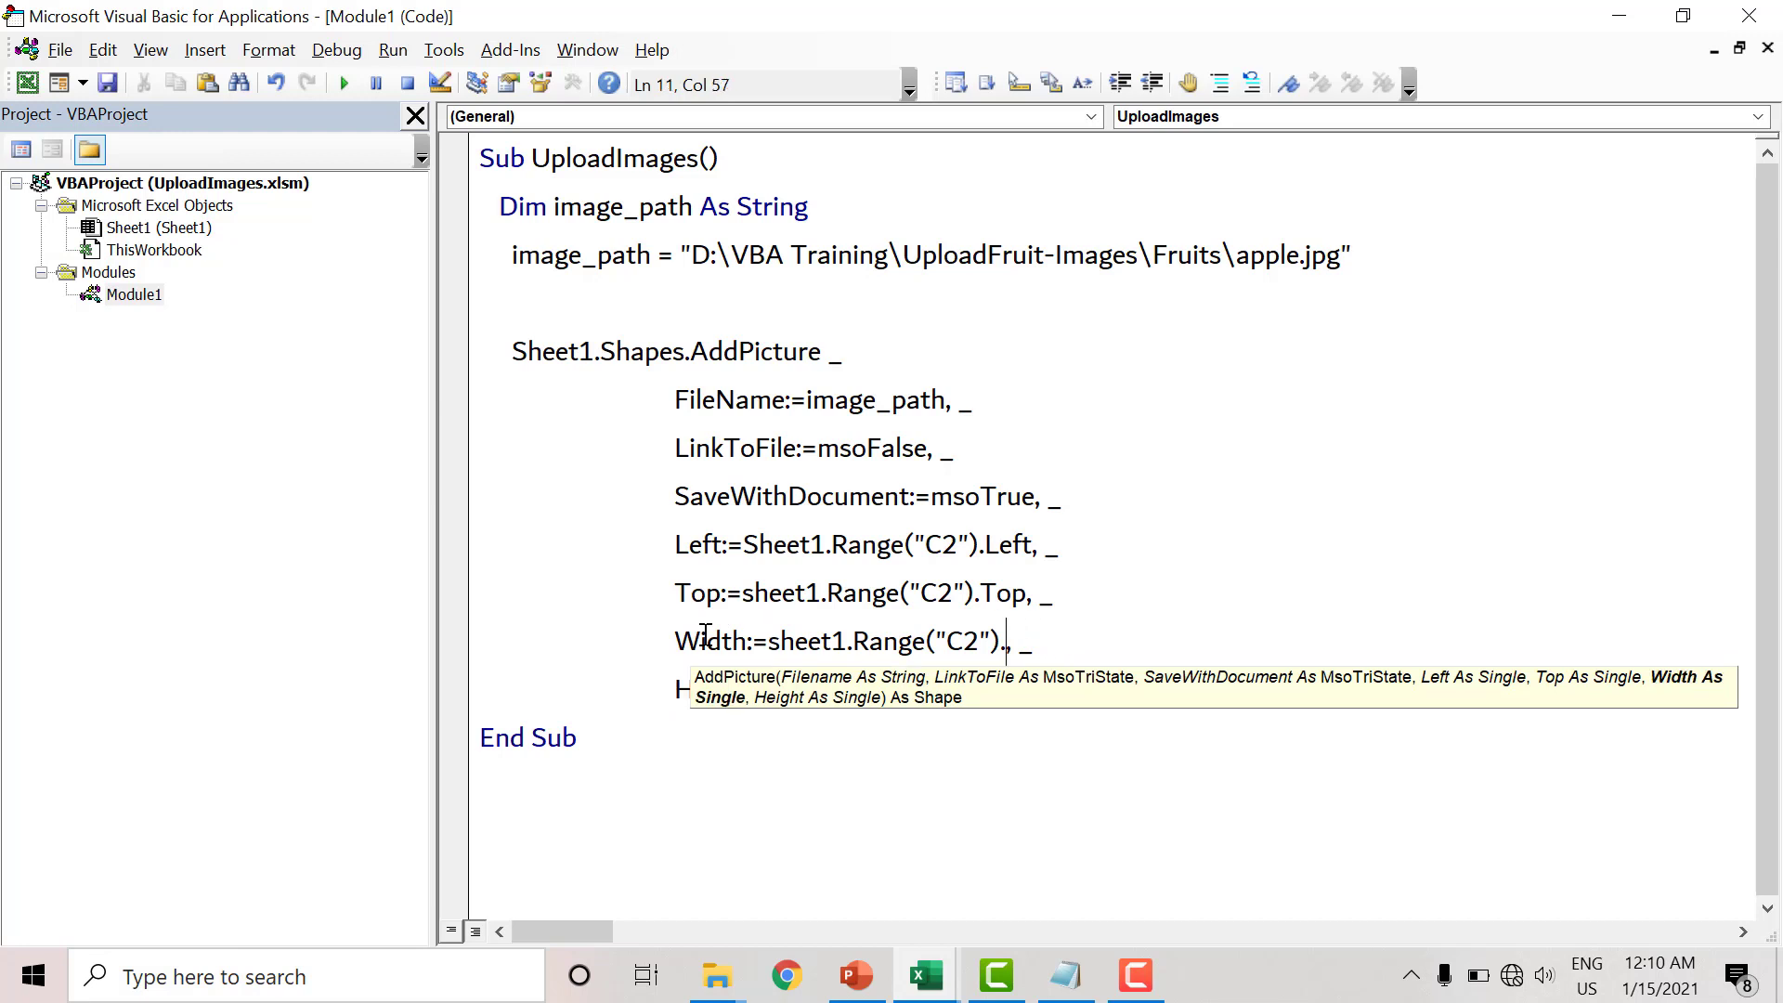
{"action": "type", "text": "width"}
{"action": "key", "text": "Down"}
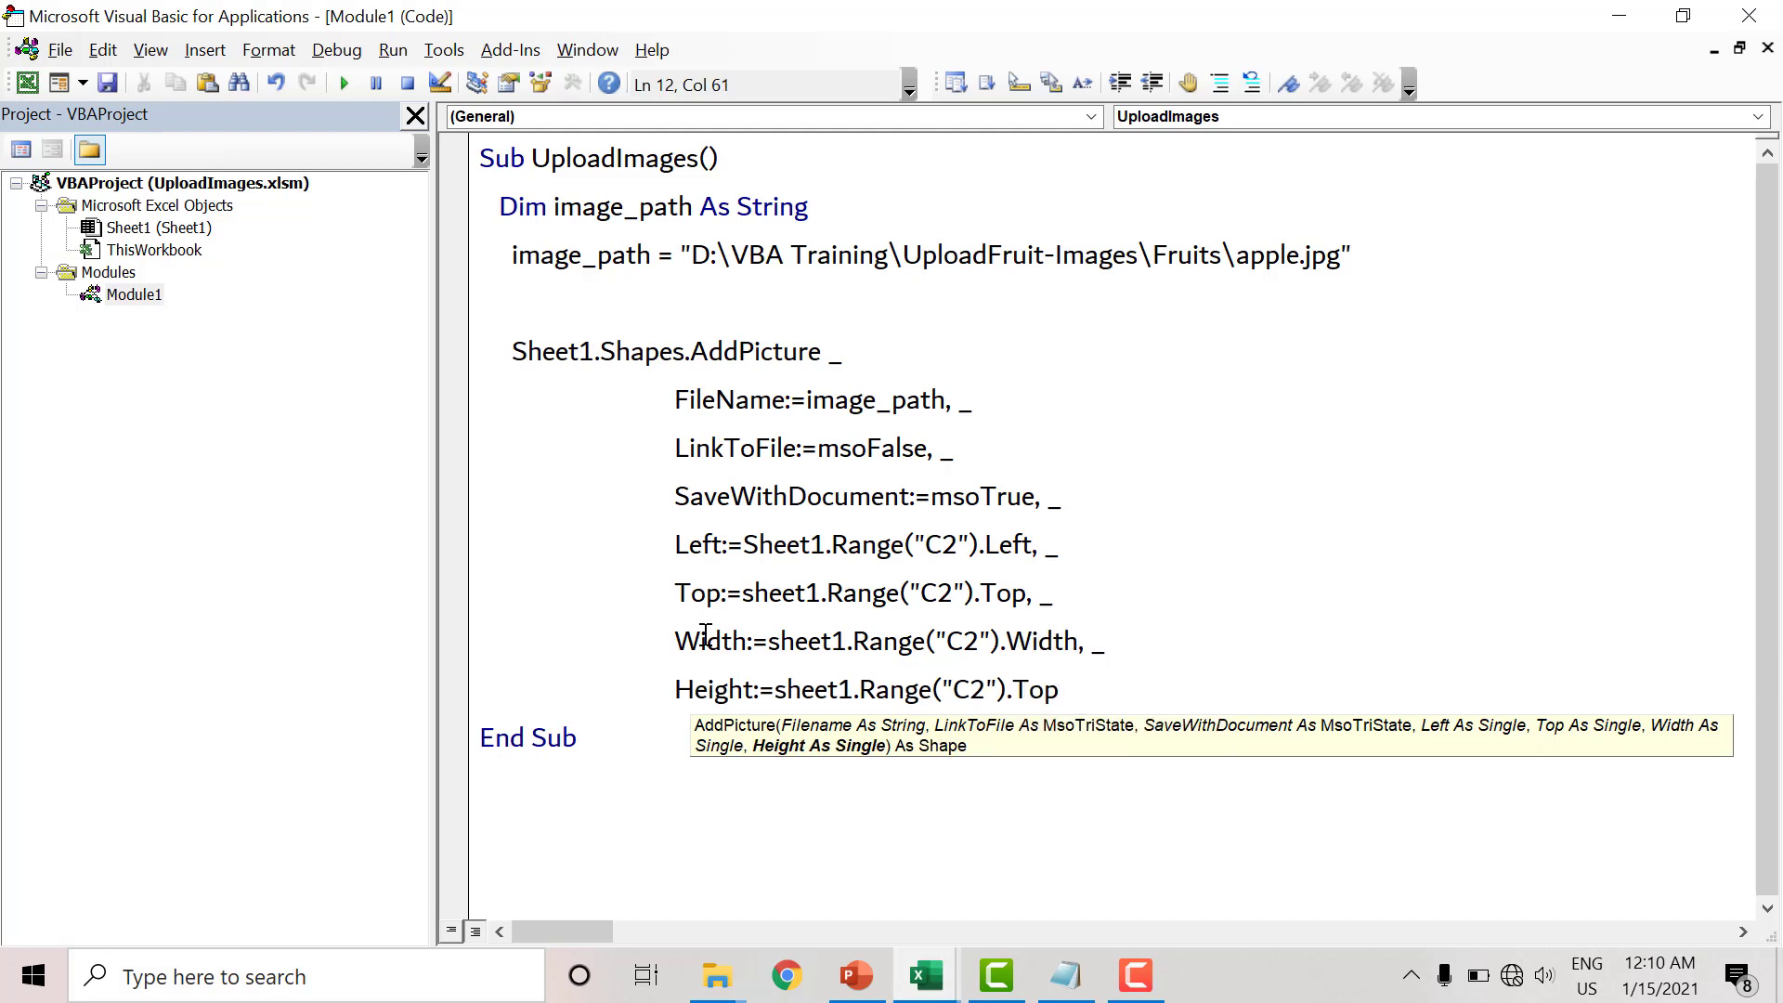
{"action": "key", "text": "BackSpace"}
{"action": "key", "text": "BackSpace"}
{"action": "key", "text": "BackSpace"}
{"action": "type", "text": "he"}
{"action": "key", "text": "ctrl+space"}
- Switch to Excel and delete the test apple picture from cell C2
{"action": "left_click", "coordinate": [928, 283]}
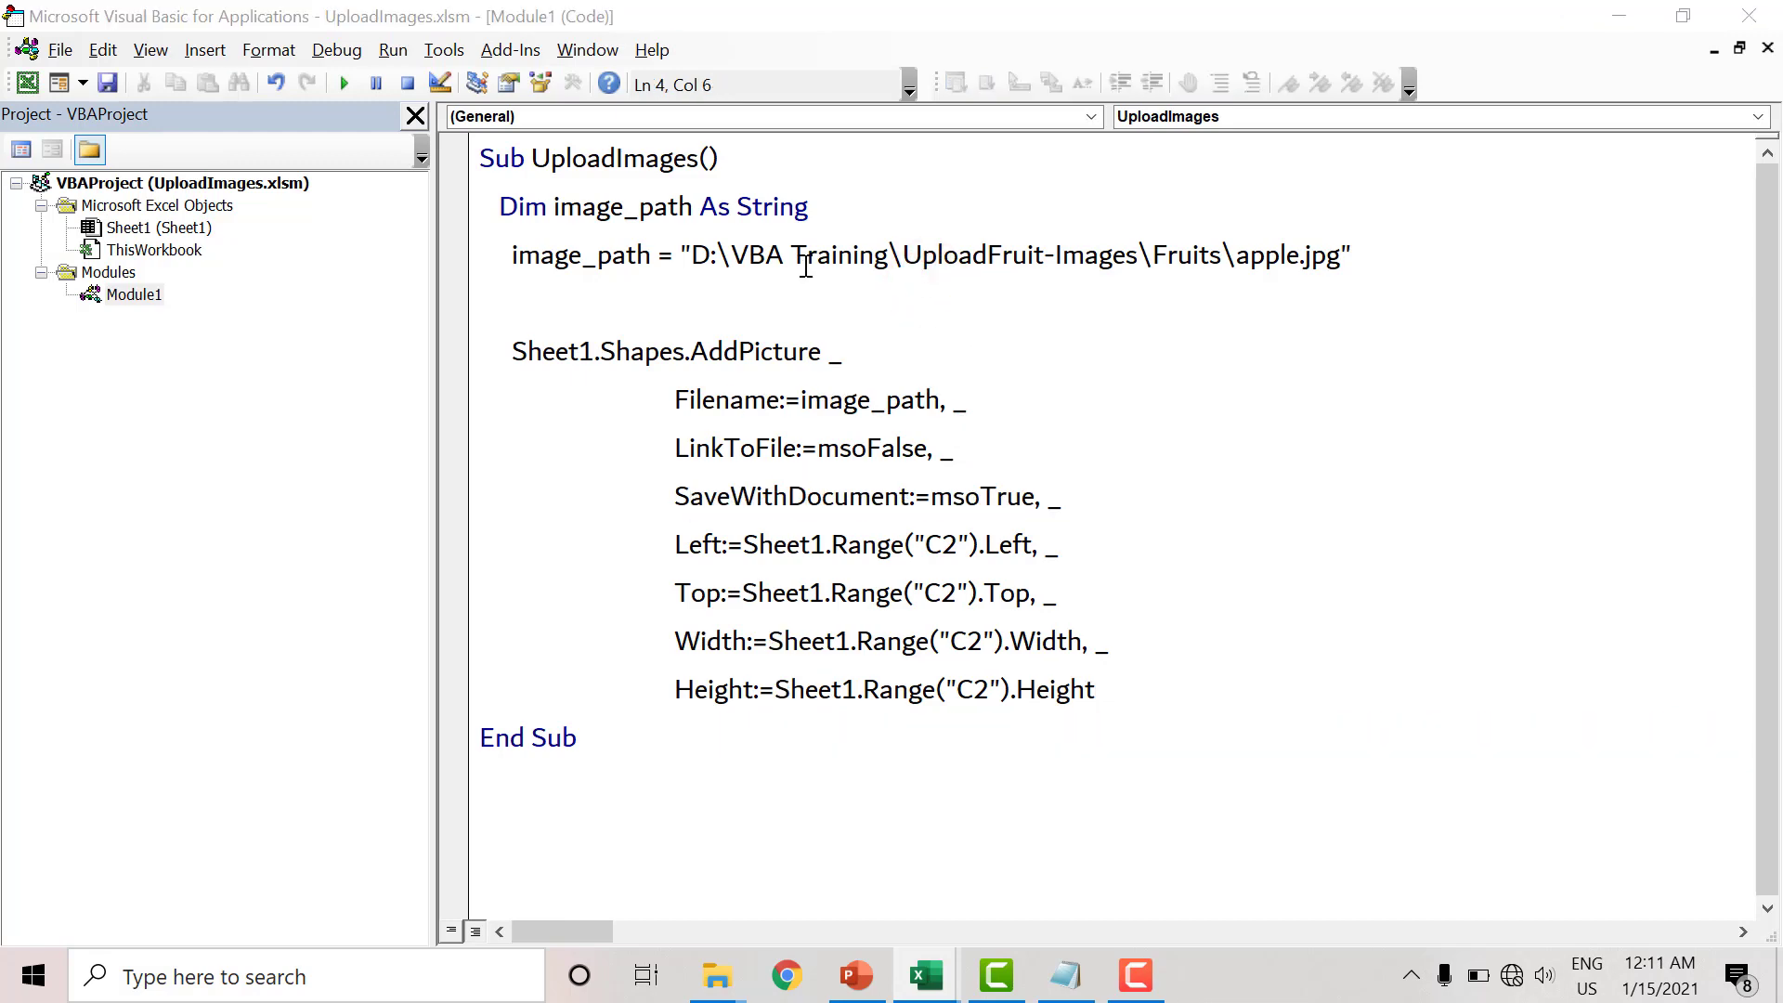
{"action": "key", "text": "alt+Tab"}
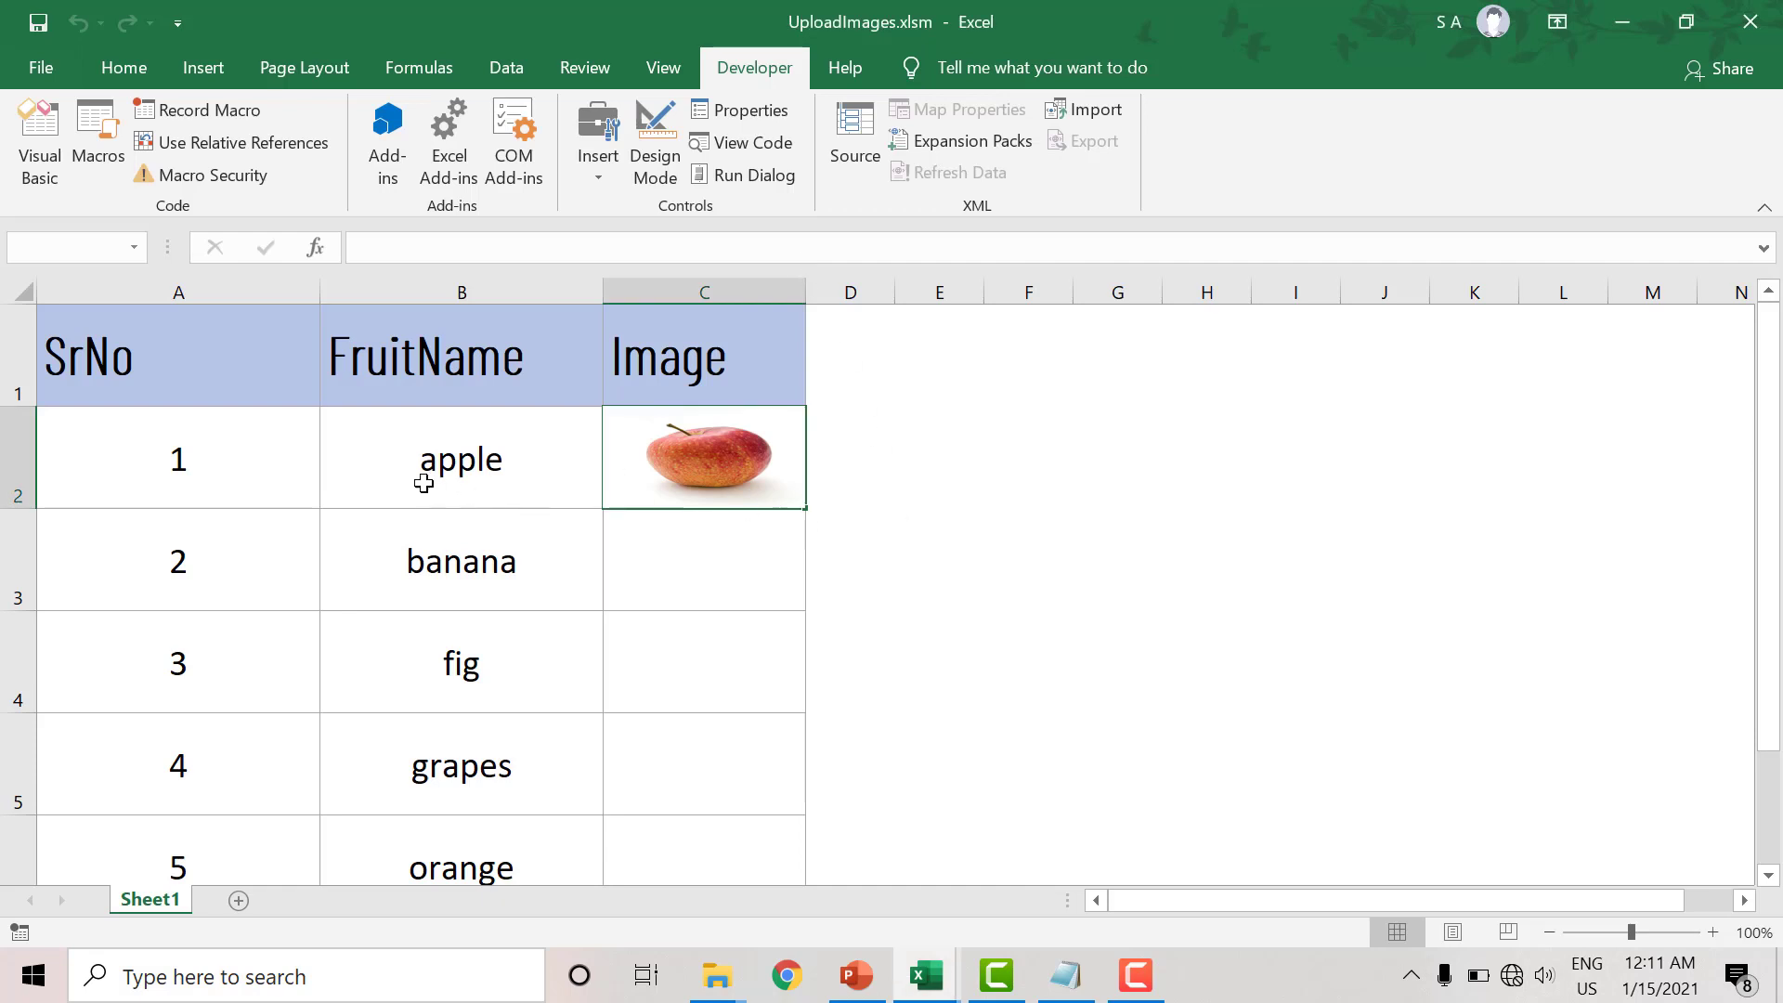
{"action": "left_click", "coordinate": [898, 442]}
{"action": "left_click", "coordinate": [756, 411]}
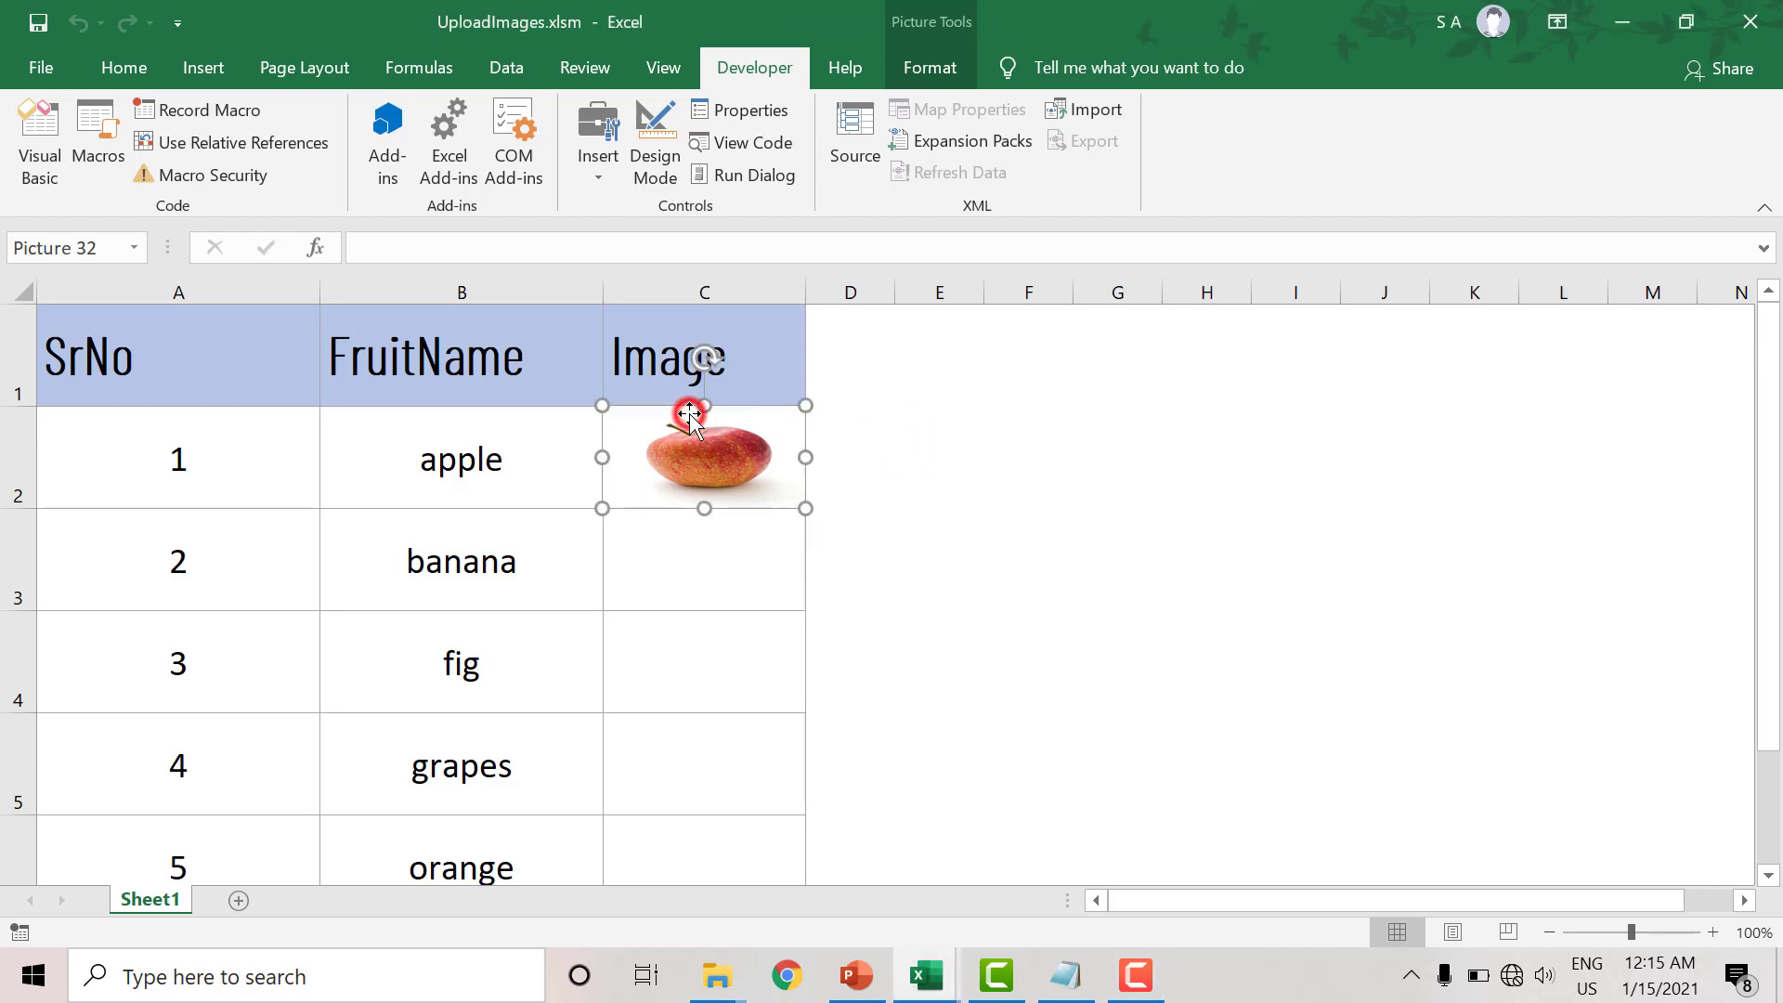
{"action": "left_click", "coordinate": [689, 413]}
{"action": "key", "text": "Delete"}
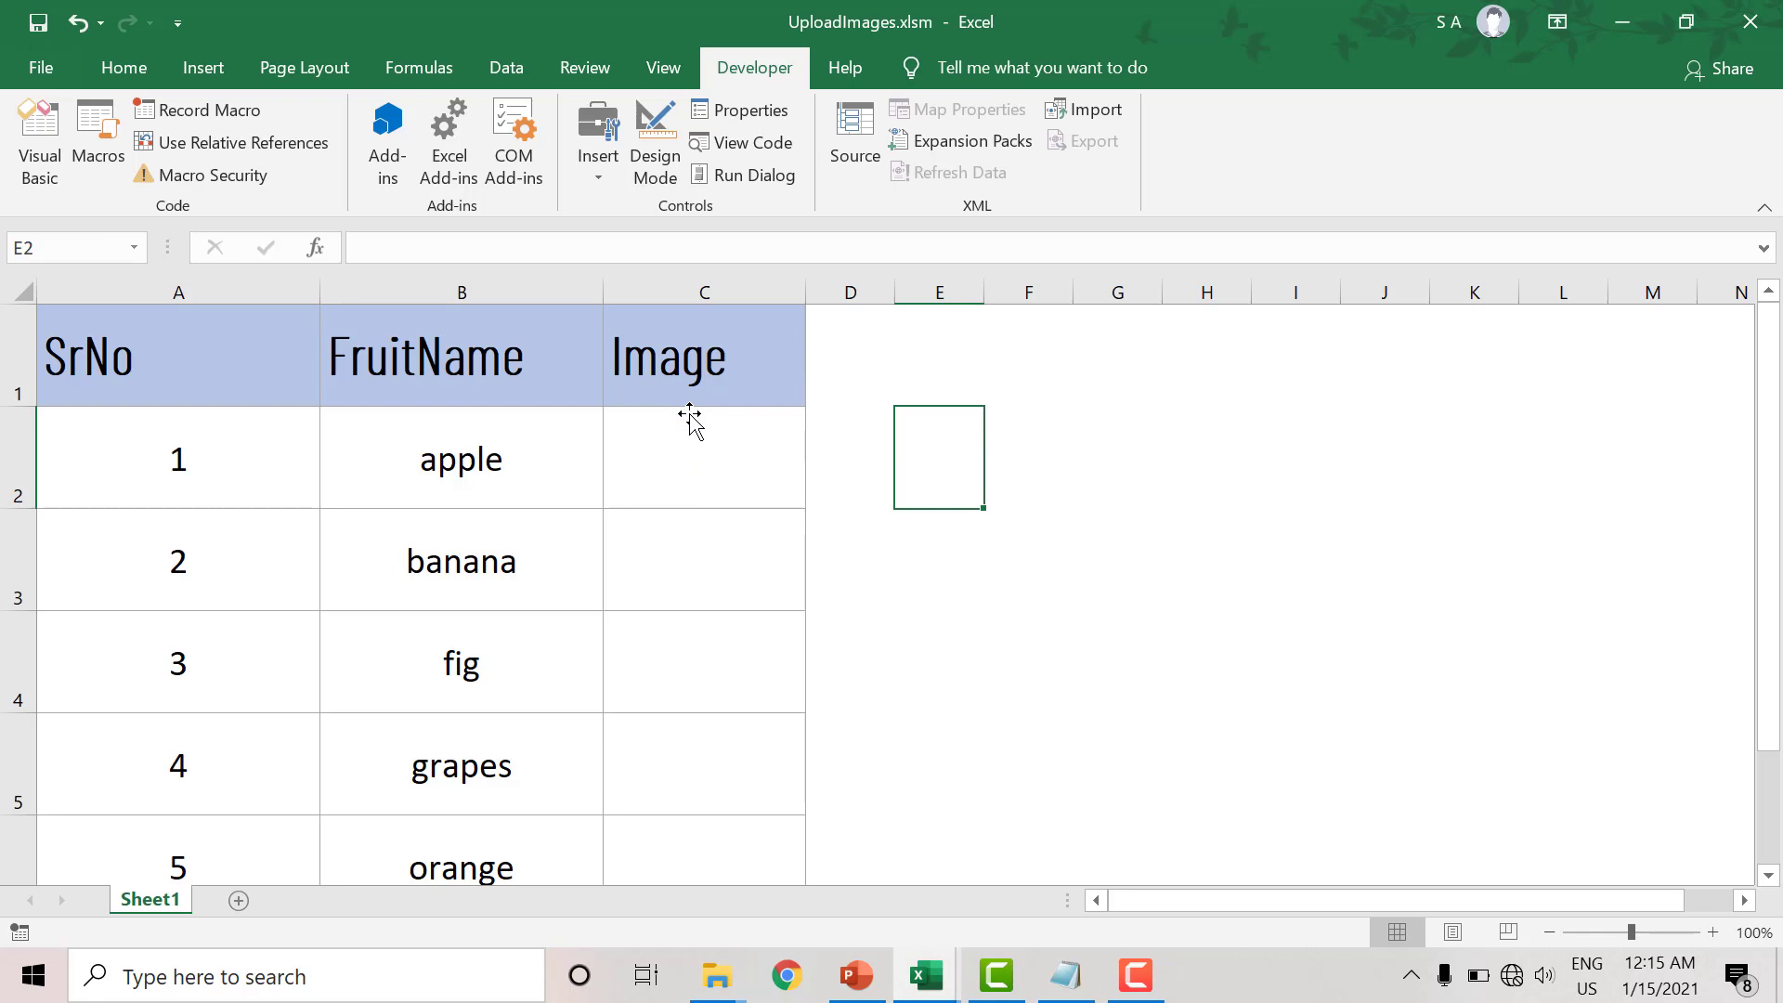
- Add the declaration Dim indx As Integer below the first Dim line
{"action": "left_click", "coordinate": [27, 167]}
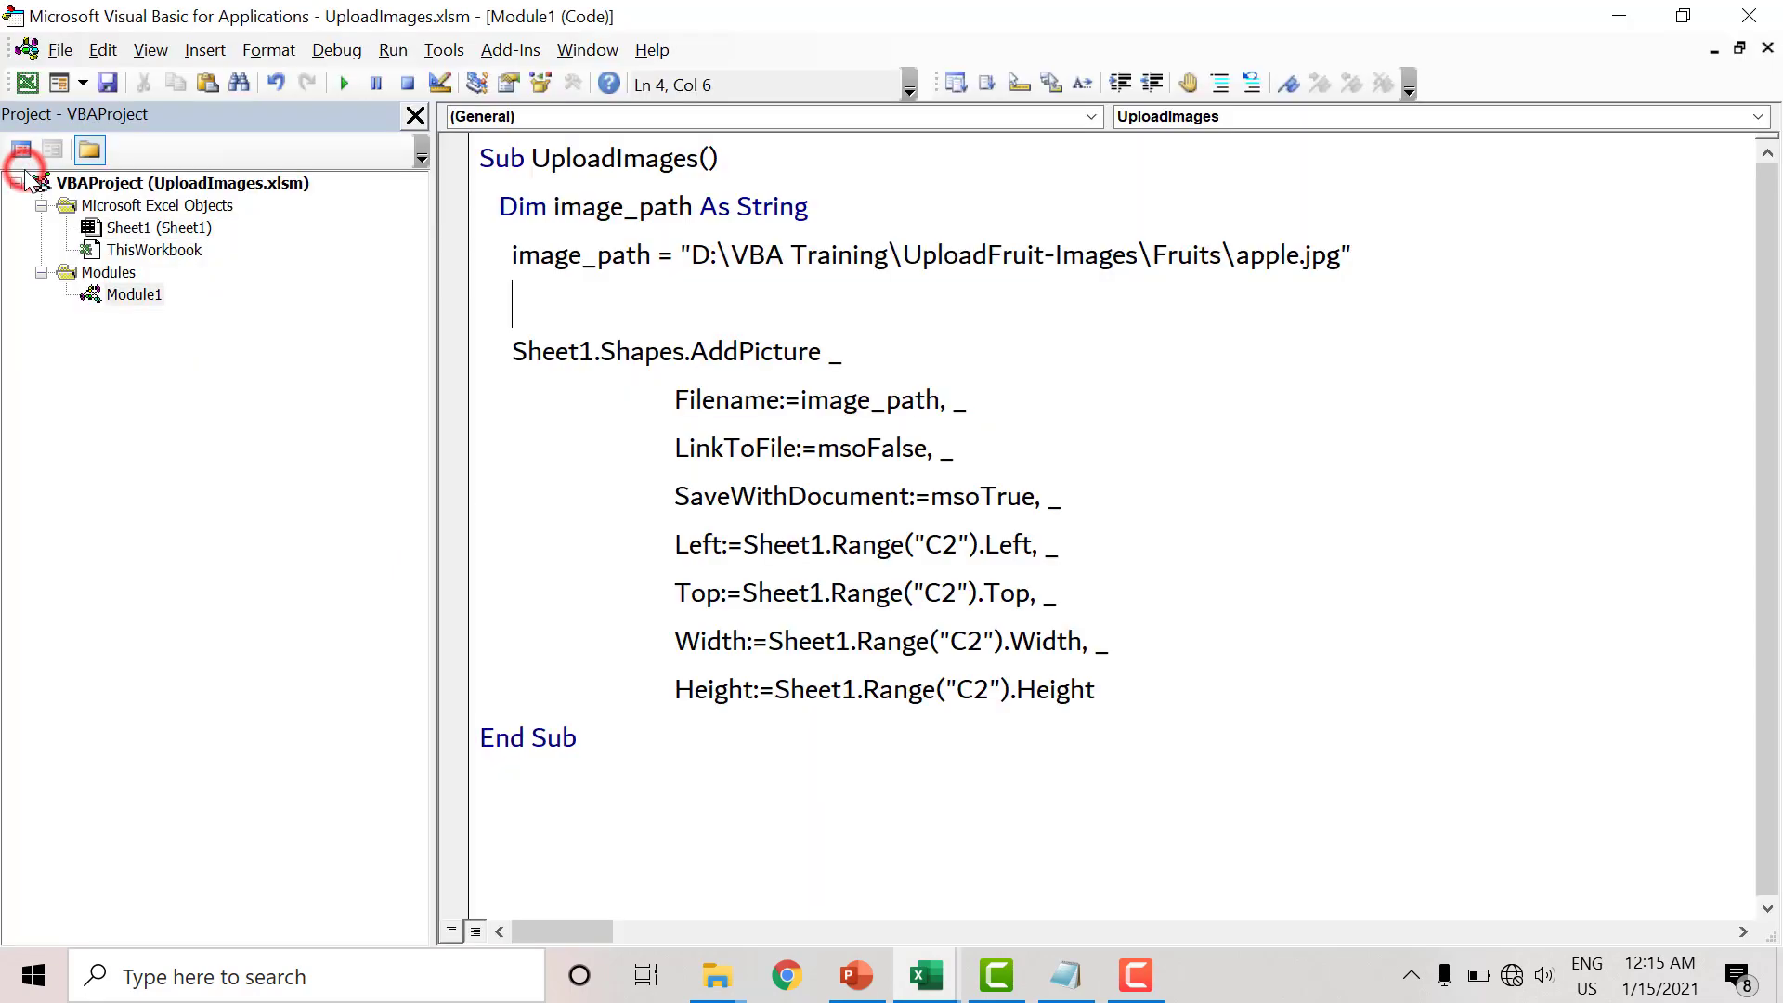
{"action": "left_click", "coordinate": [850, 214]}
{"action": "key", "text": "Return"}
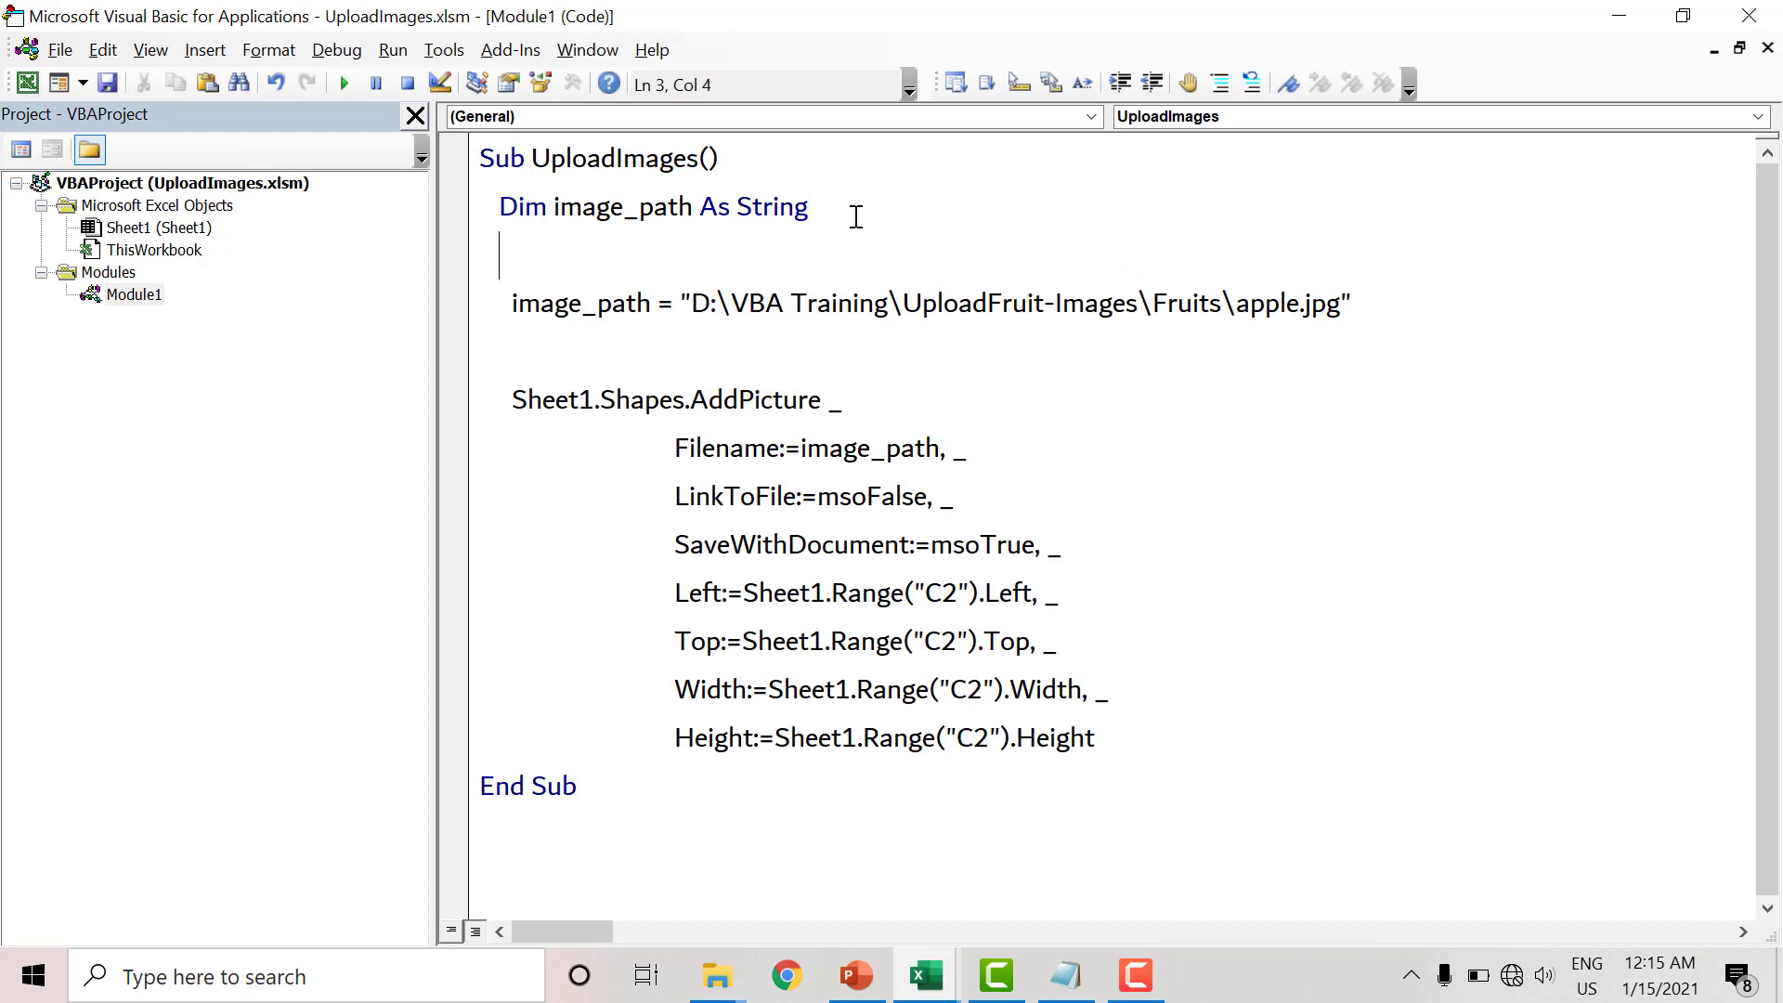
{"action": "type", "text": "d"}
{"action": "type", "text": "im ind"}
{"action": "type", "text": "x as i"}
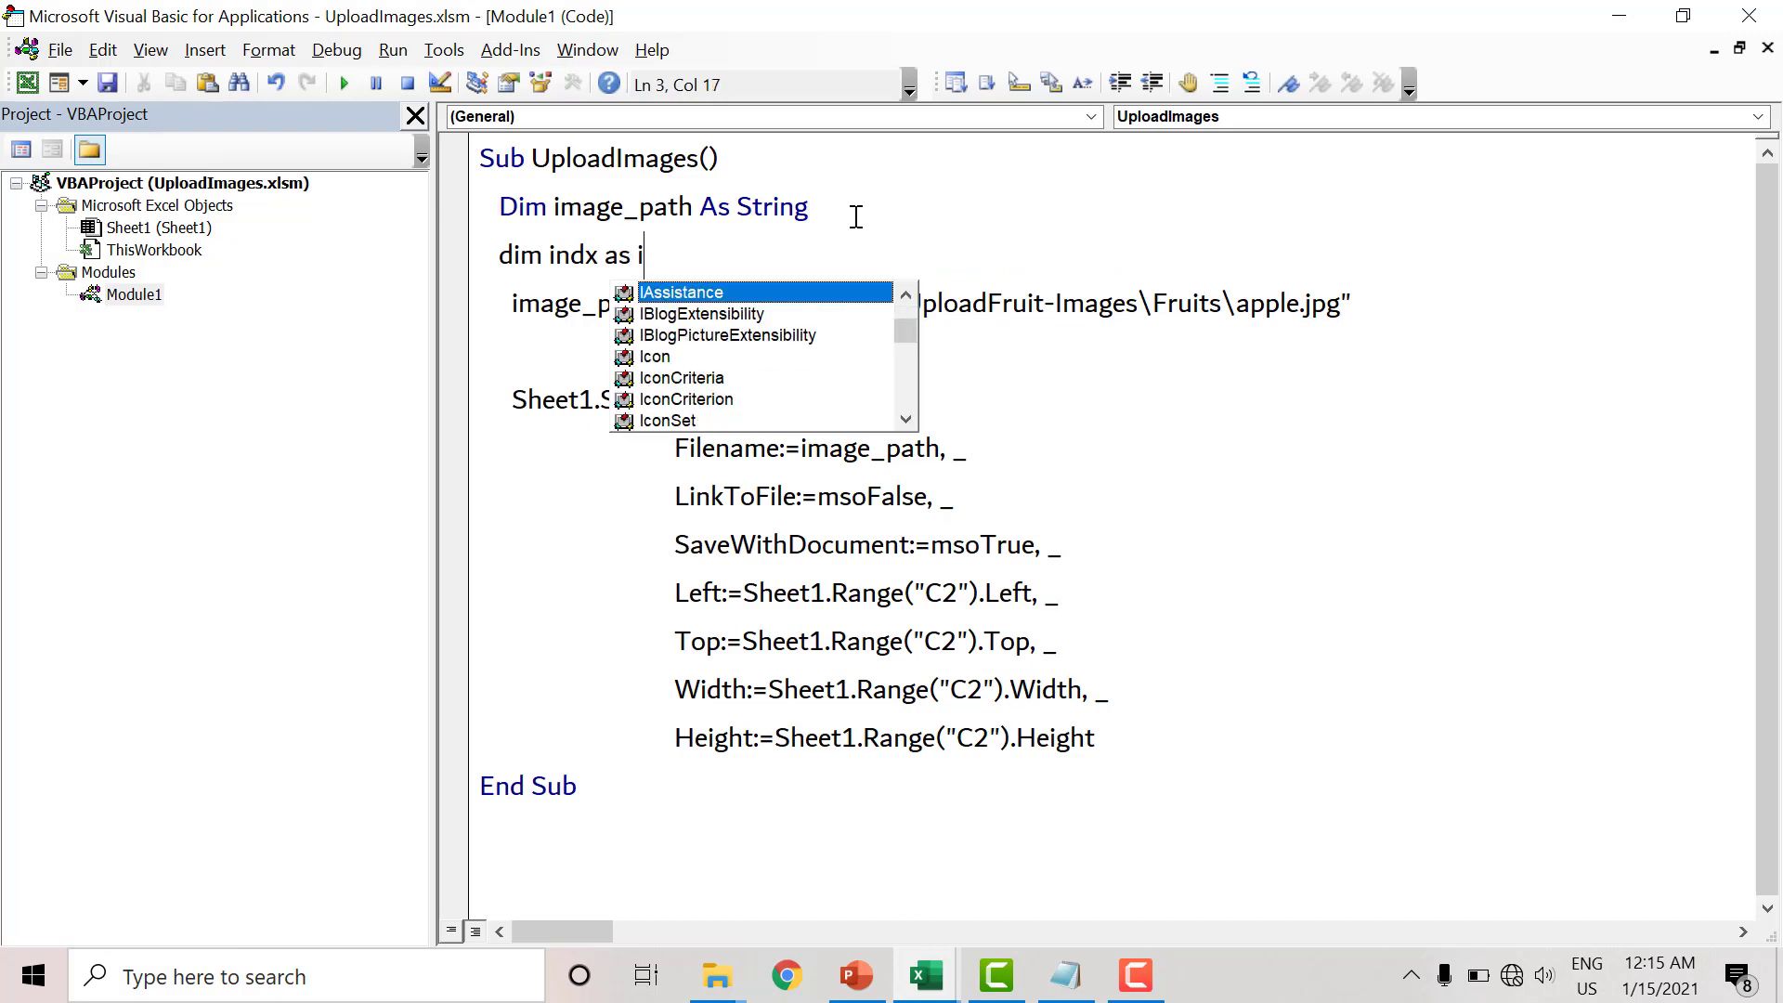
{"action": "type", "text": "n"}
{"action": "key", "text": "Tab"}
{"action": "key", "text": "Return"}
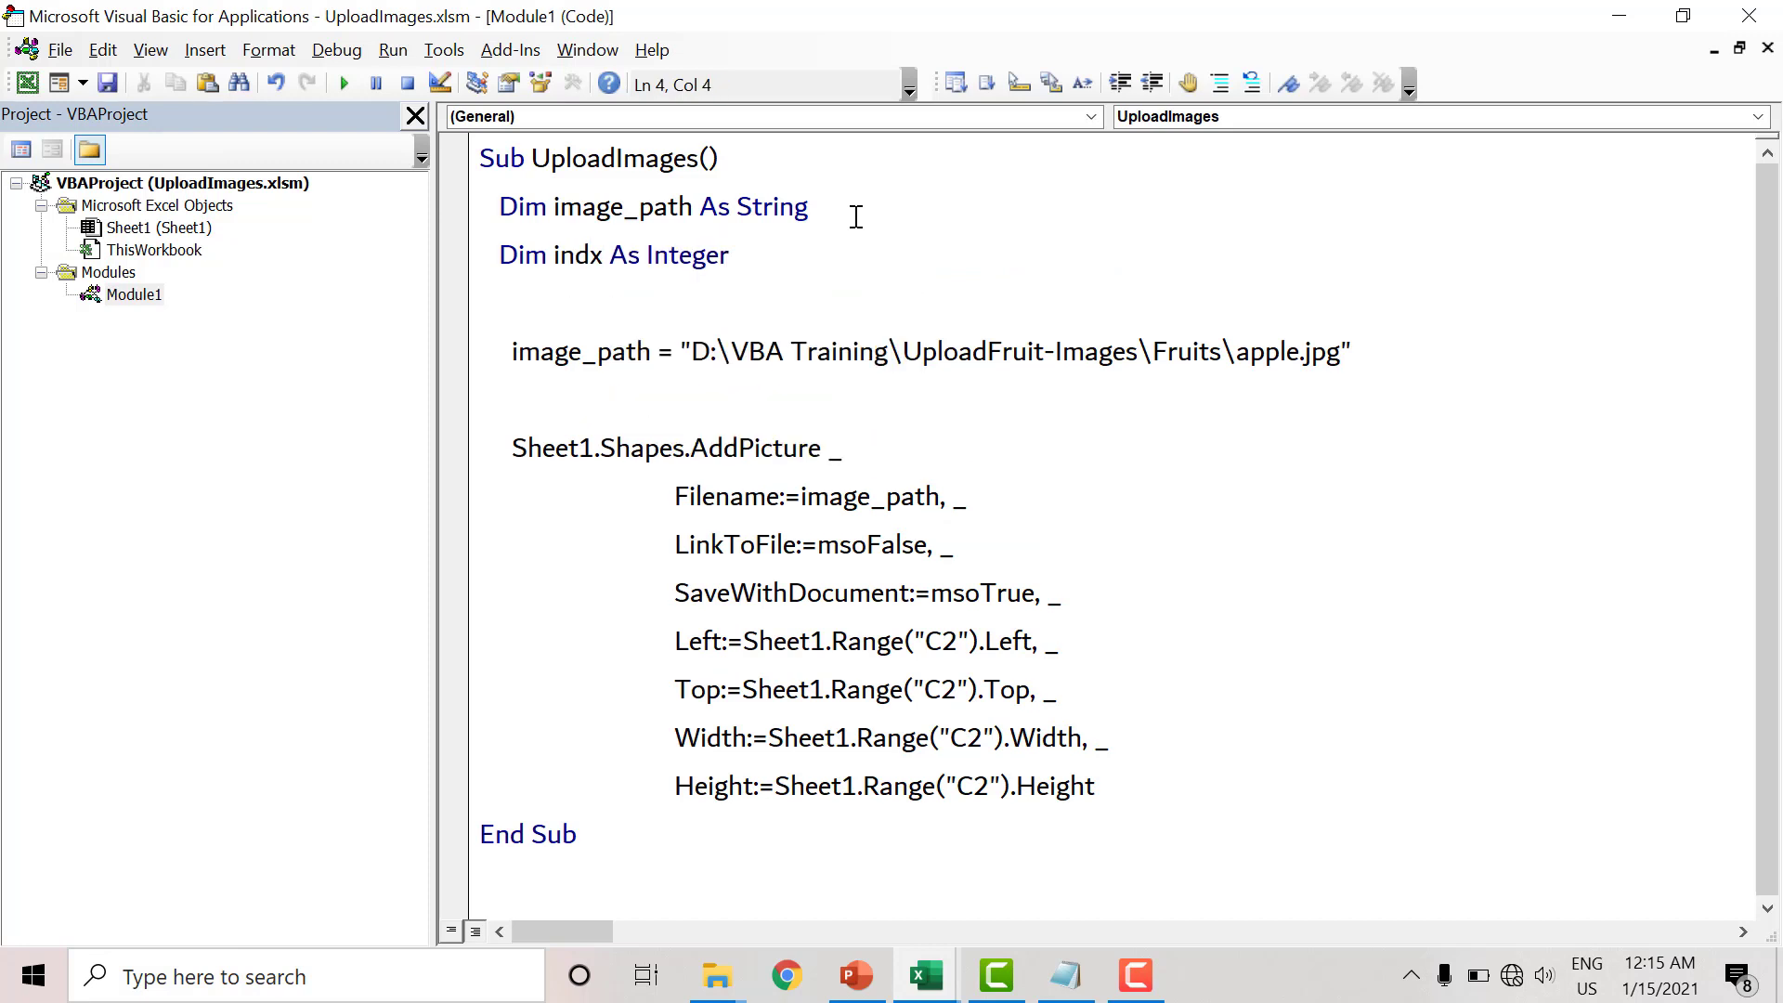
- Insert blank lines and begin a 'for' loop line, then return to the worksheet
{"action": "key", "text": "Return"}
{"action": "key", "text": "Up"}
{"action": "key", "text": "Return"}
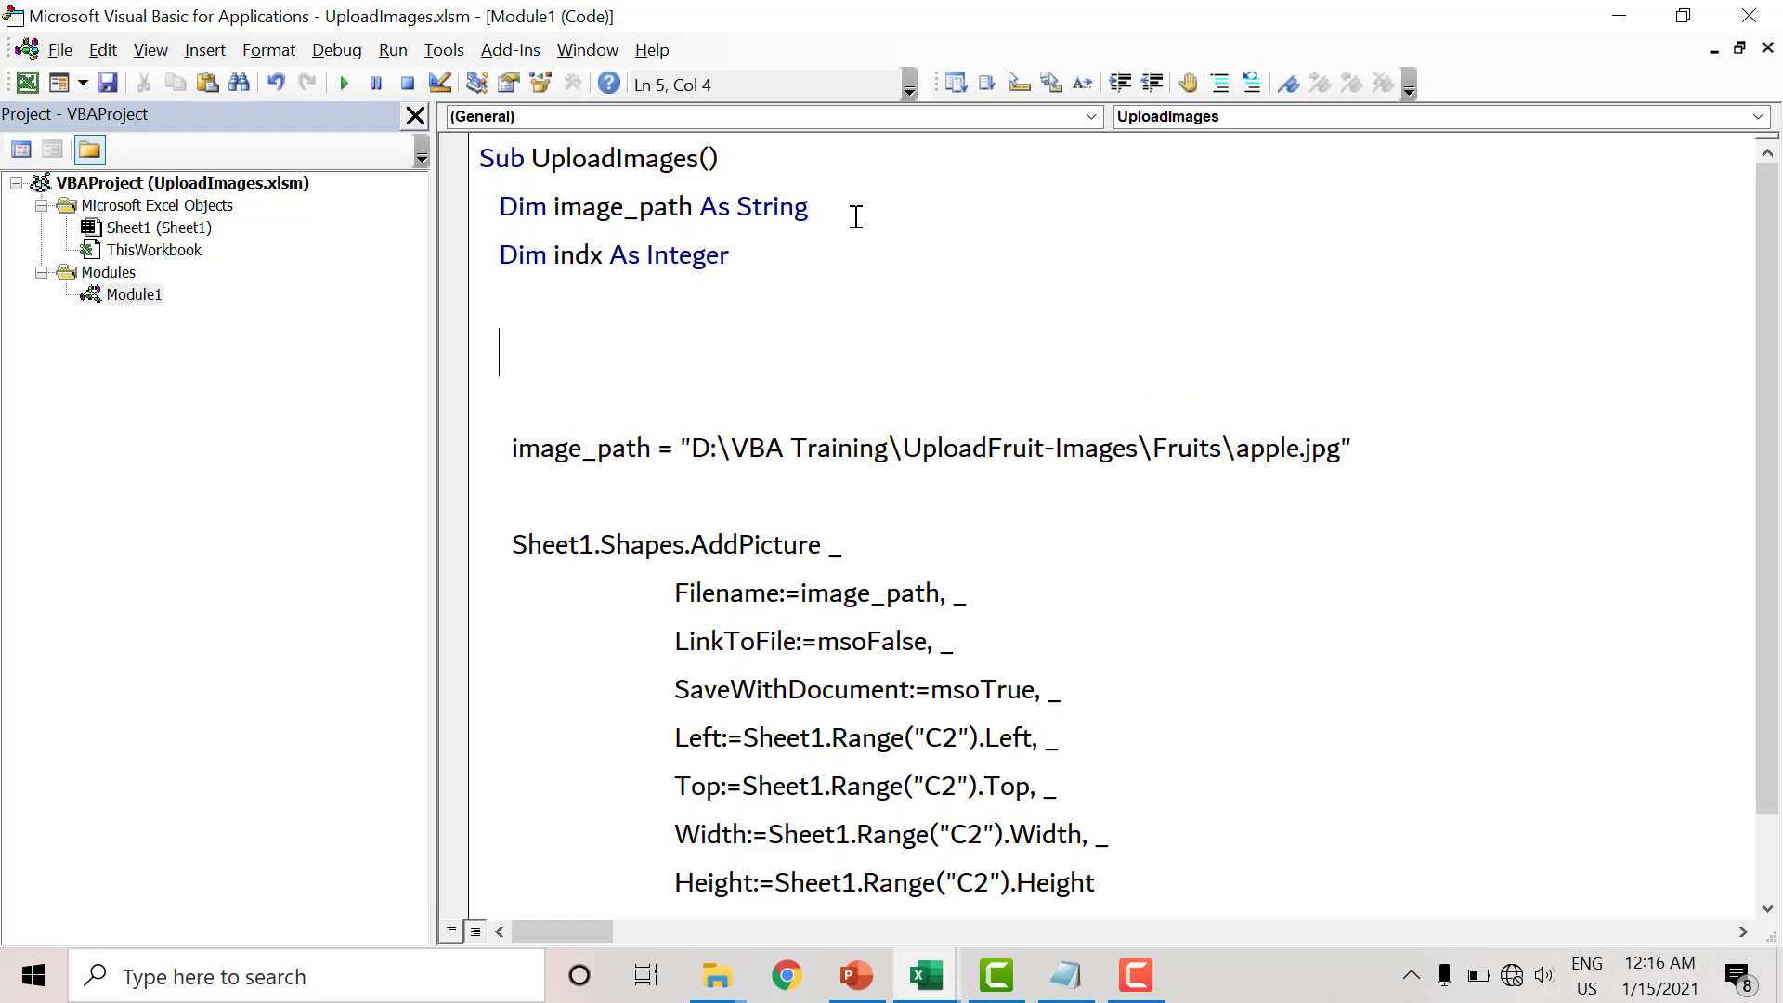
{"action": "type", "text": "for"}
{"action": "key", "text": "alt+Tab"}
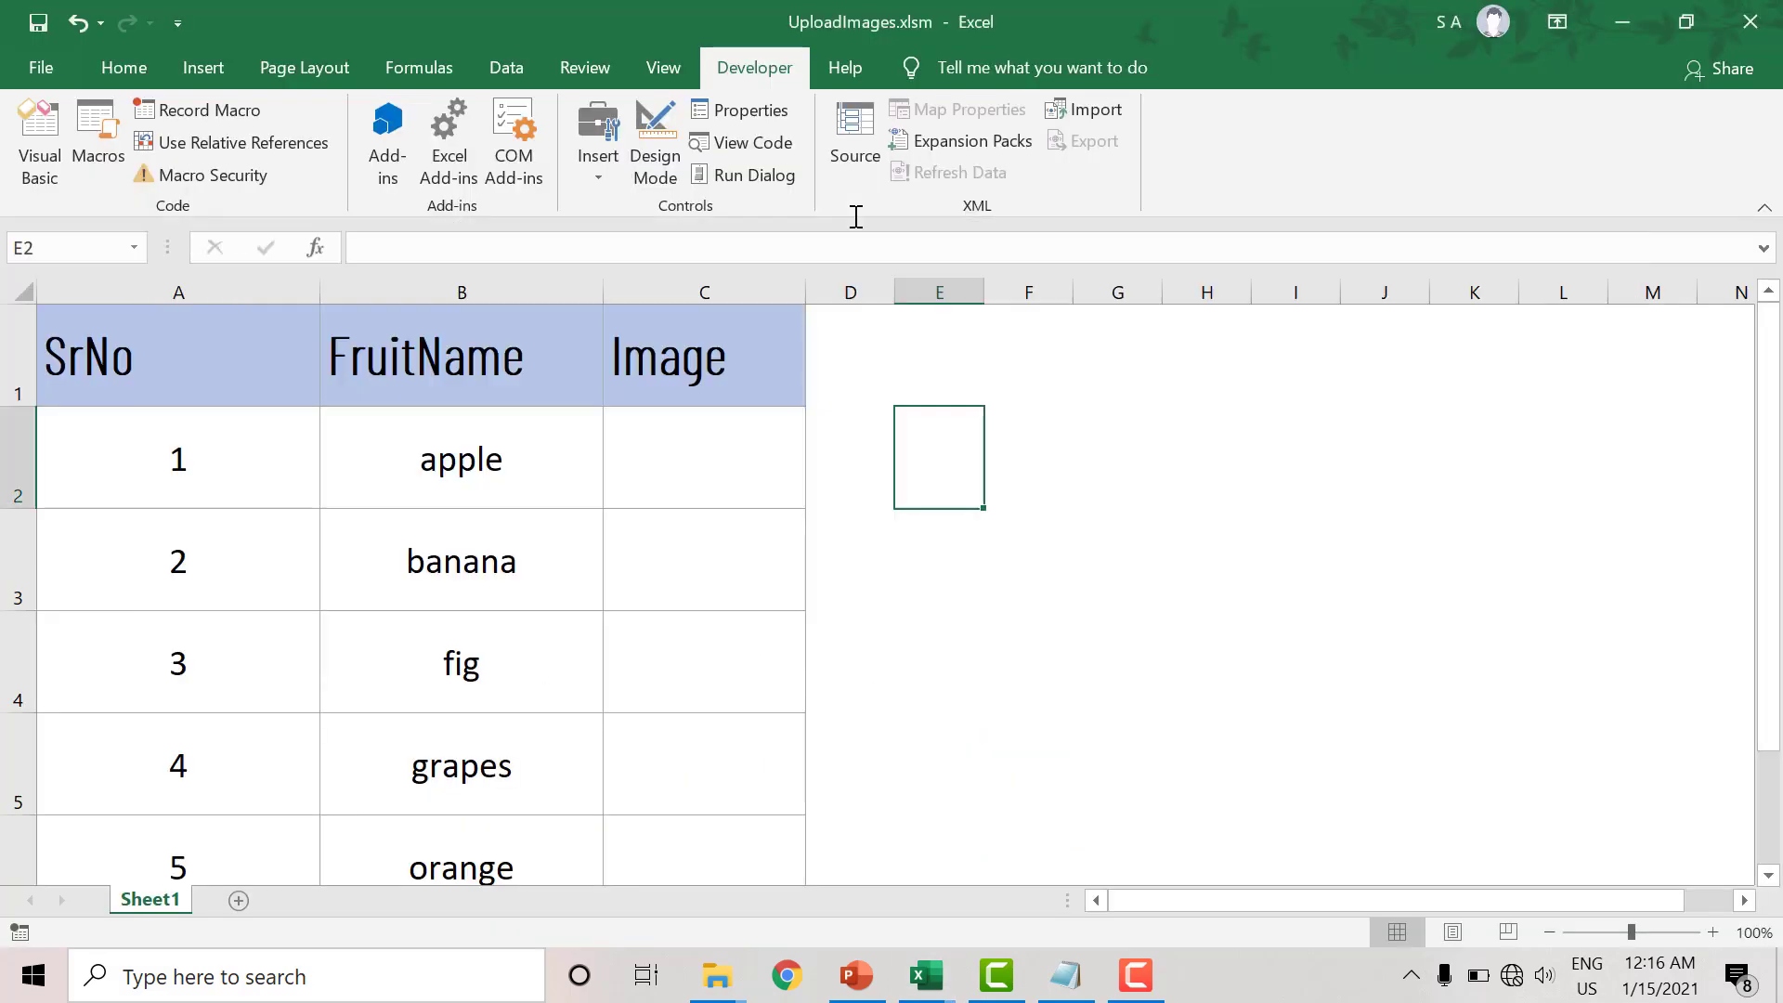
- Confirm the fruit rows span 2 to 6, then write For indx = 2 To 6 with Next indx
{"action": "left_click", "coordinate": [216, 458]}
{"action": "key", "text": "Down"}
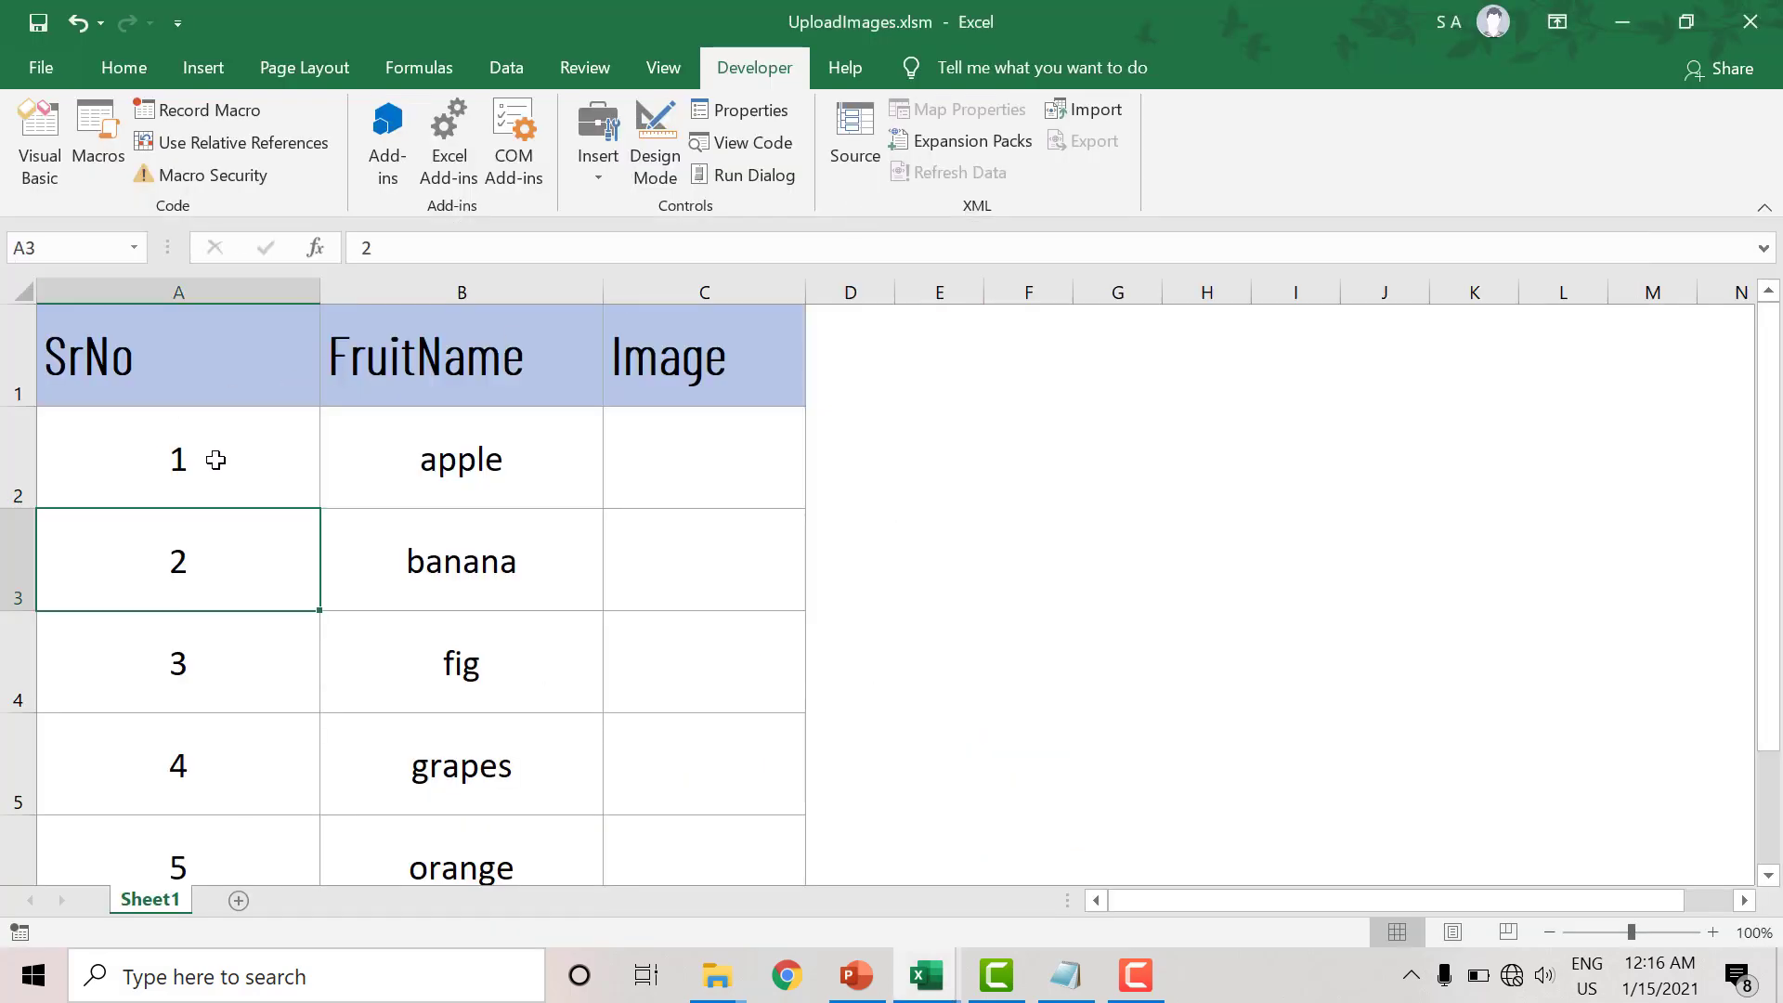
{"action": "key", "text": "Down"}
{"action": "key", "text": "Down"}
{"action": "key", "text": "Down"}
{"action": "key", "text": "alt+Tab"}
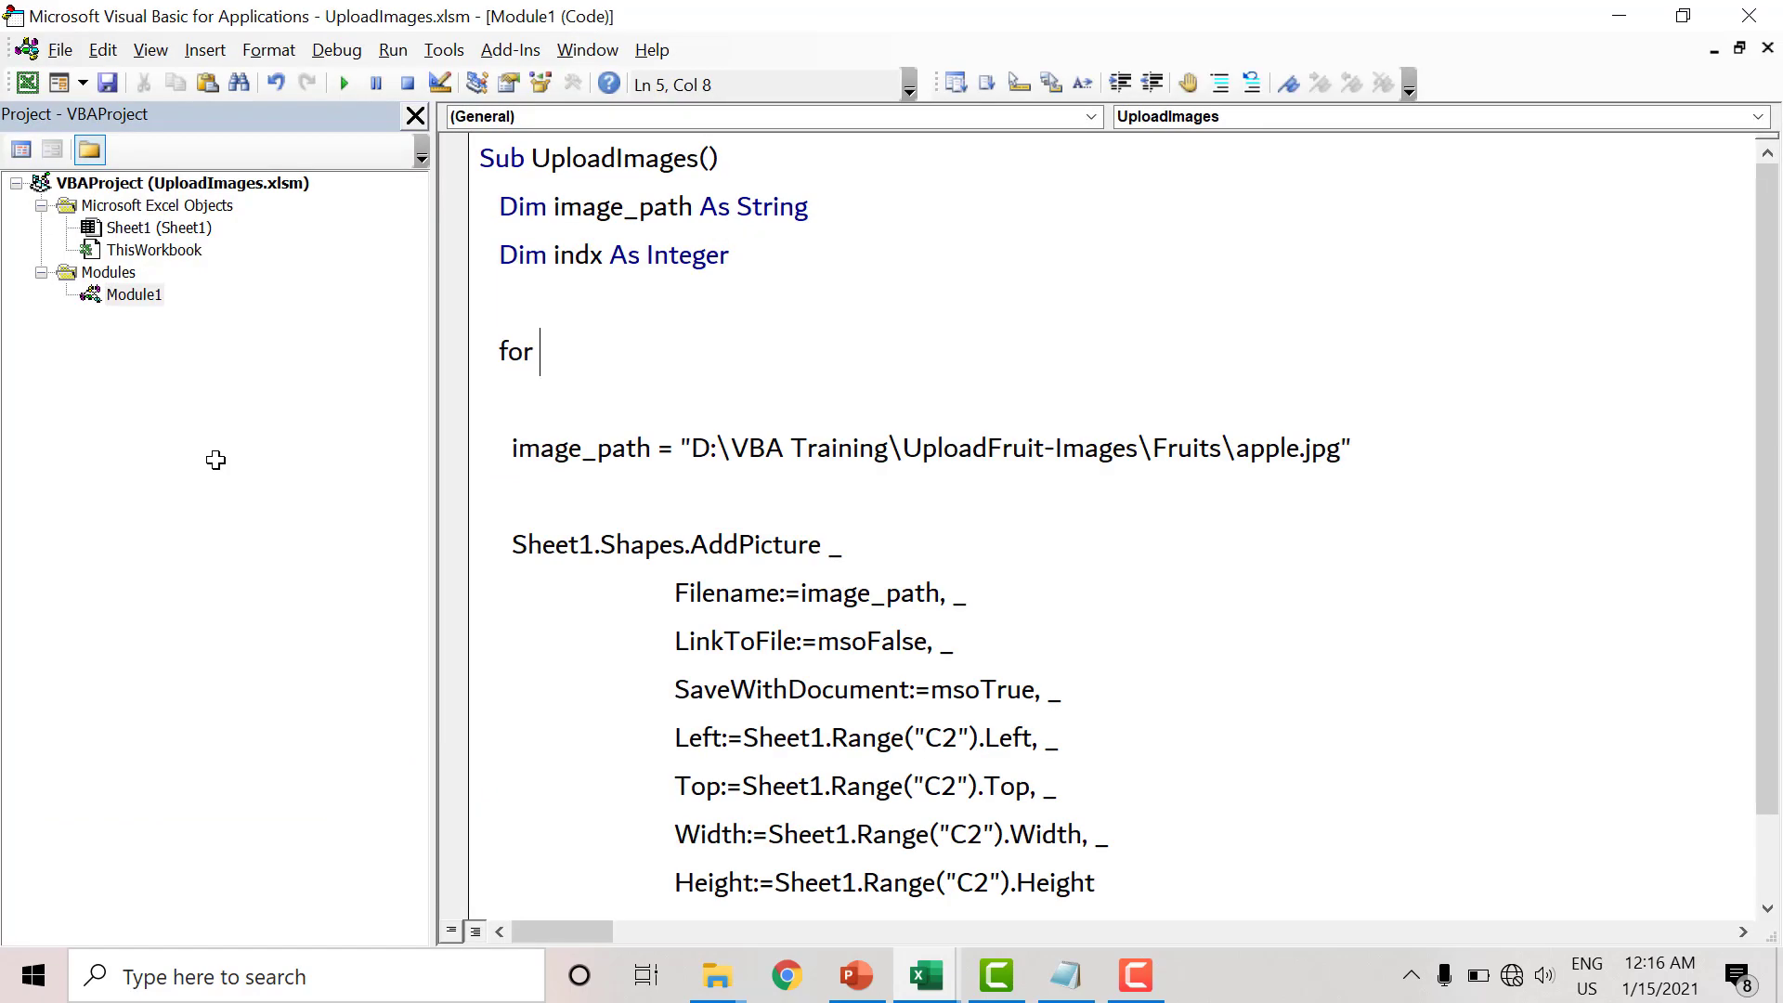
{"action": "type", "text": "indx"}
{"action": "type", "text": "=2 "}
{"action": "type", "text": "to "}
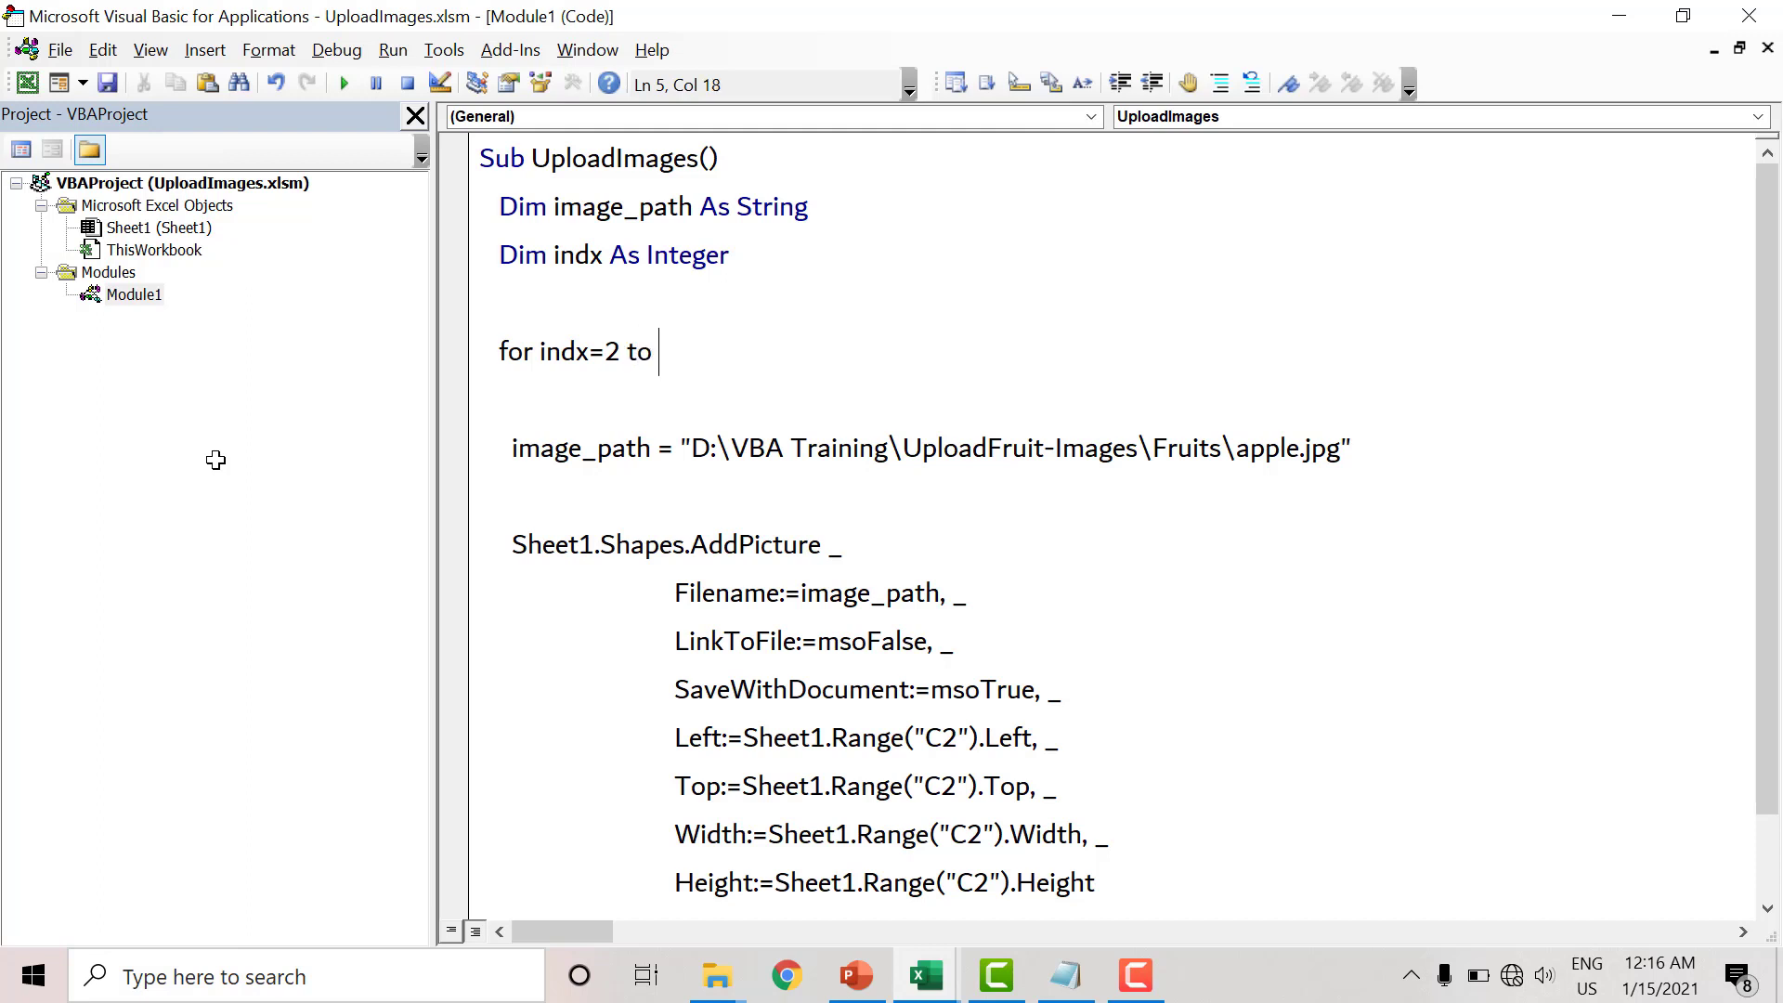
{"action": "type", "text": "6"}
{"action": "key", "text": "Return"}
{"action": "key", "text": "Return"}
{"action": "type", "text": "Next indx"}
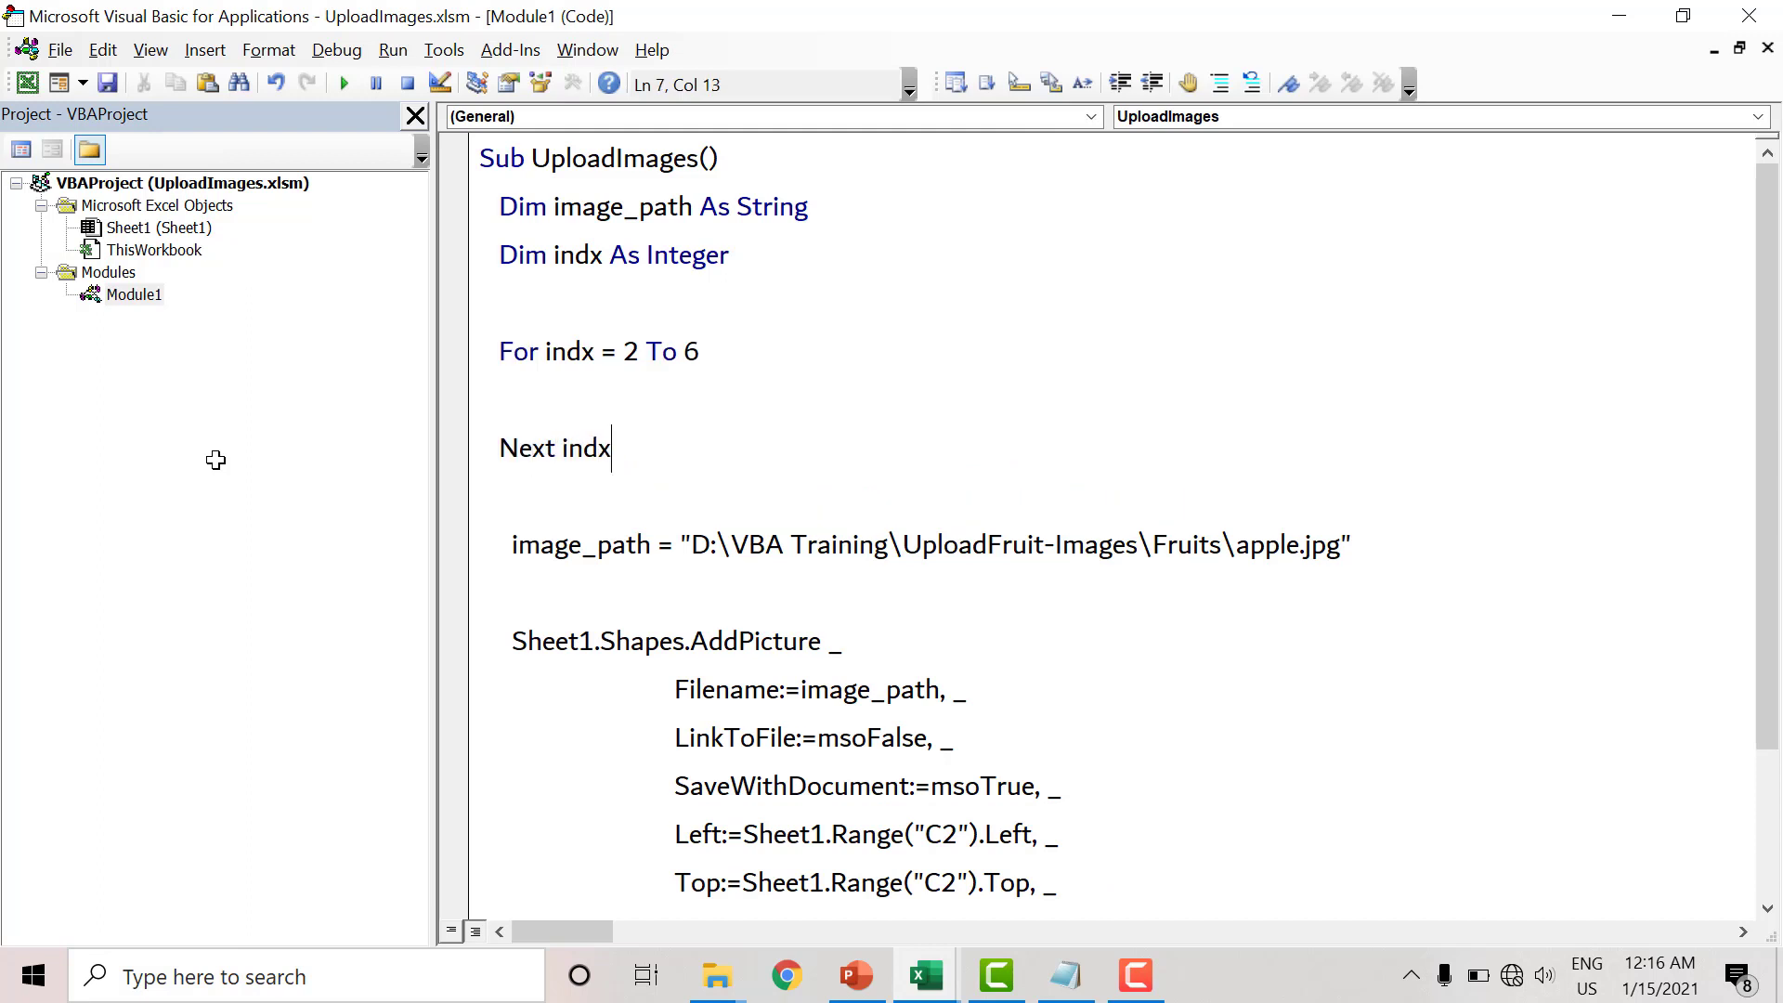
- Cut the image_path and AddPicture code and paste it inside the For loop
{"action": "key", "text": "Up"}
{"action": "key", "text": "Down"}
{"action": "key", "text": "Down"}
{"action": "key", "text": "Down"}
{"action": "key", "text": "Home"}
{"action": "key", "text": "shift+Down"}
{"action": "key", "text": "shift+Down"}
{"action": "key", "text": "shift+Down"}
{"action": "key", "text": "shift+Down"}
{"action": "key", "text": "shift+Left"}
{"action": "key", "text": "shift+Left"}
{"action": "key", "text": "shift+Left"}
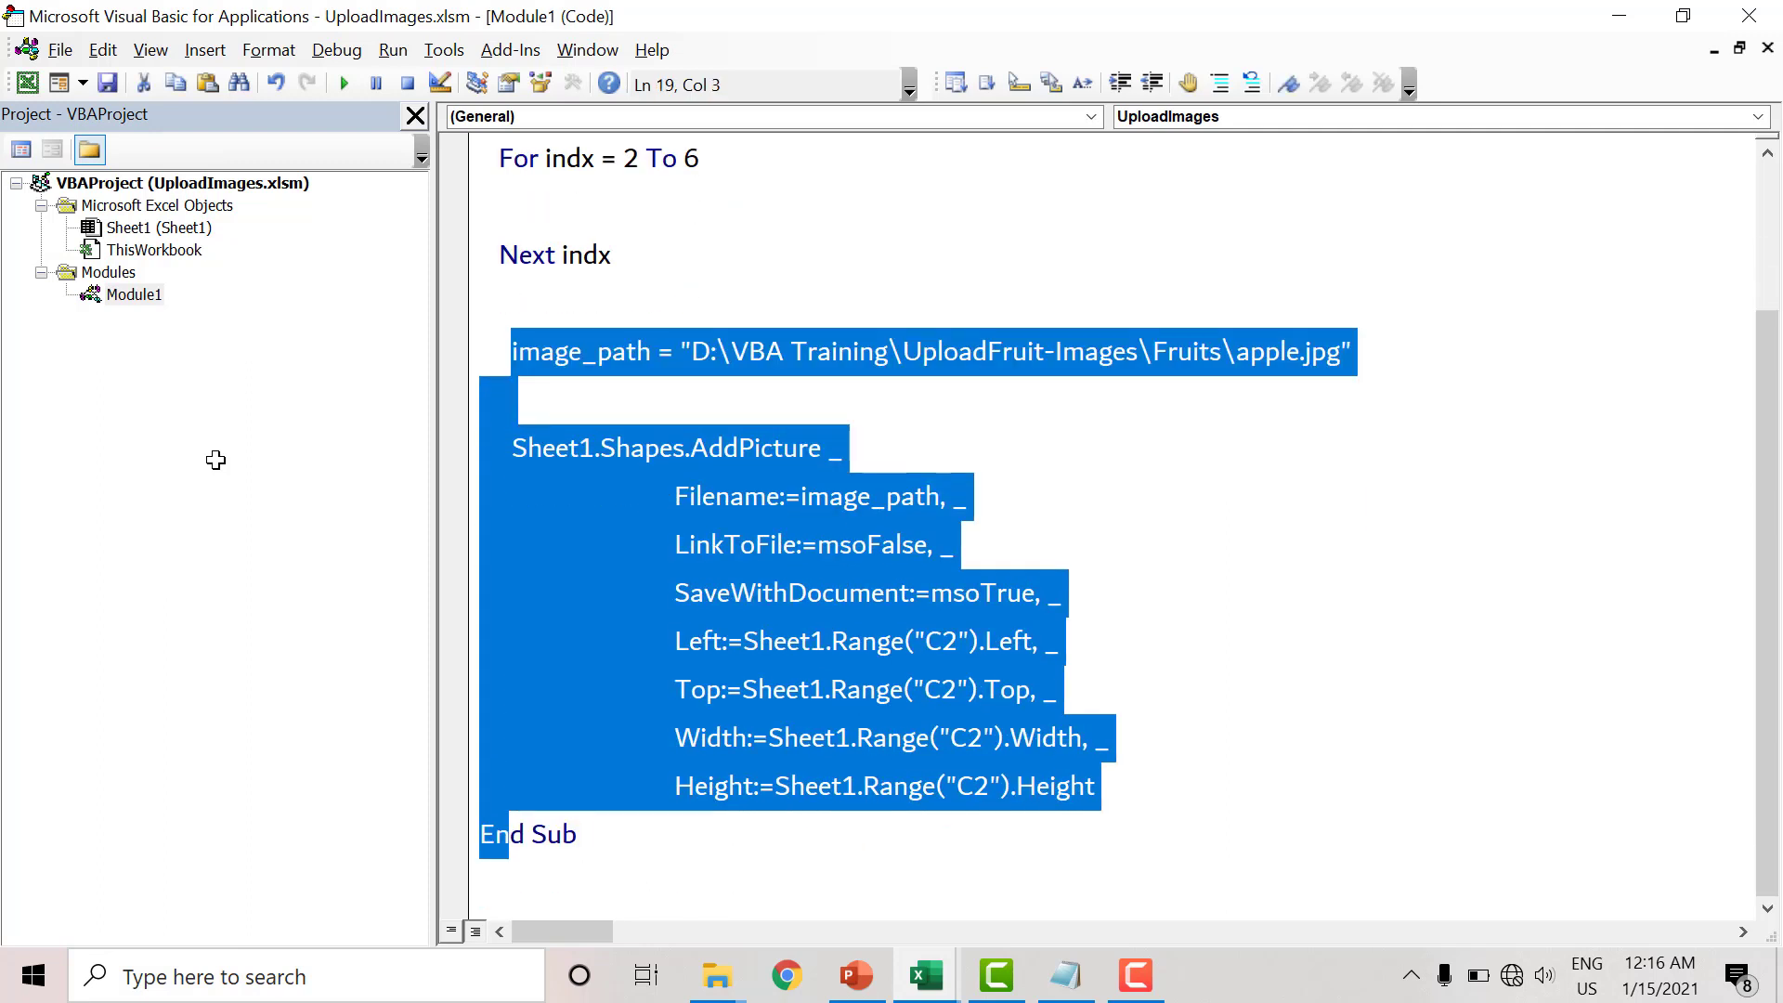
{"action": "key", "text": "shift+Up"}
{"action": "key", "text": "shift+Down"}
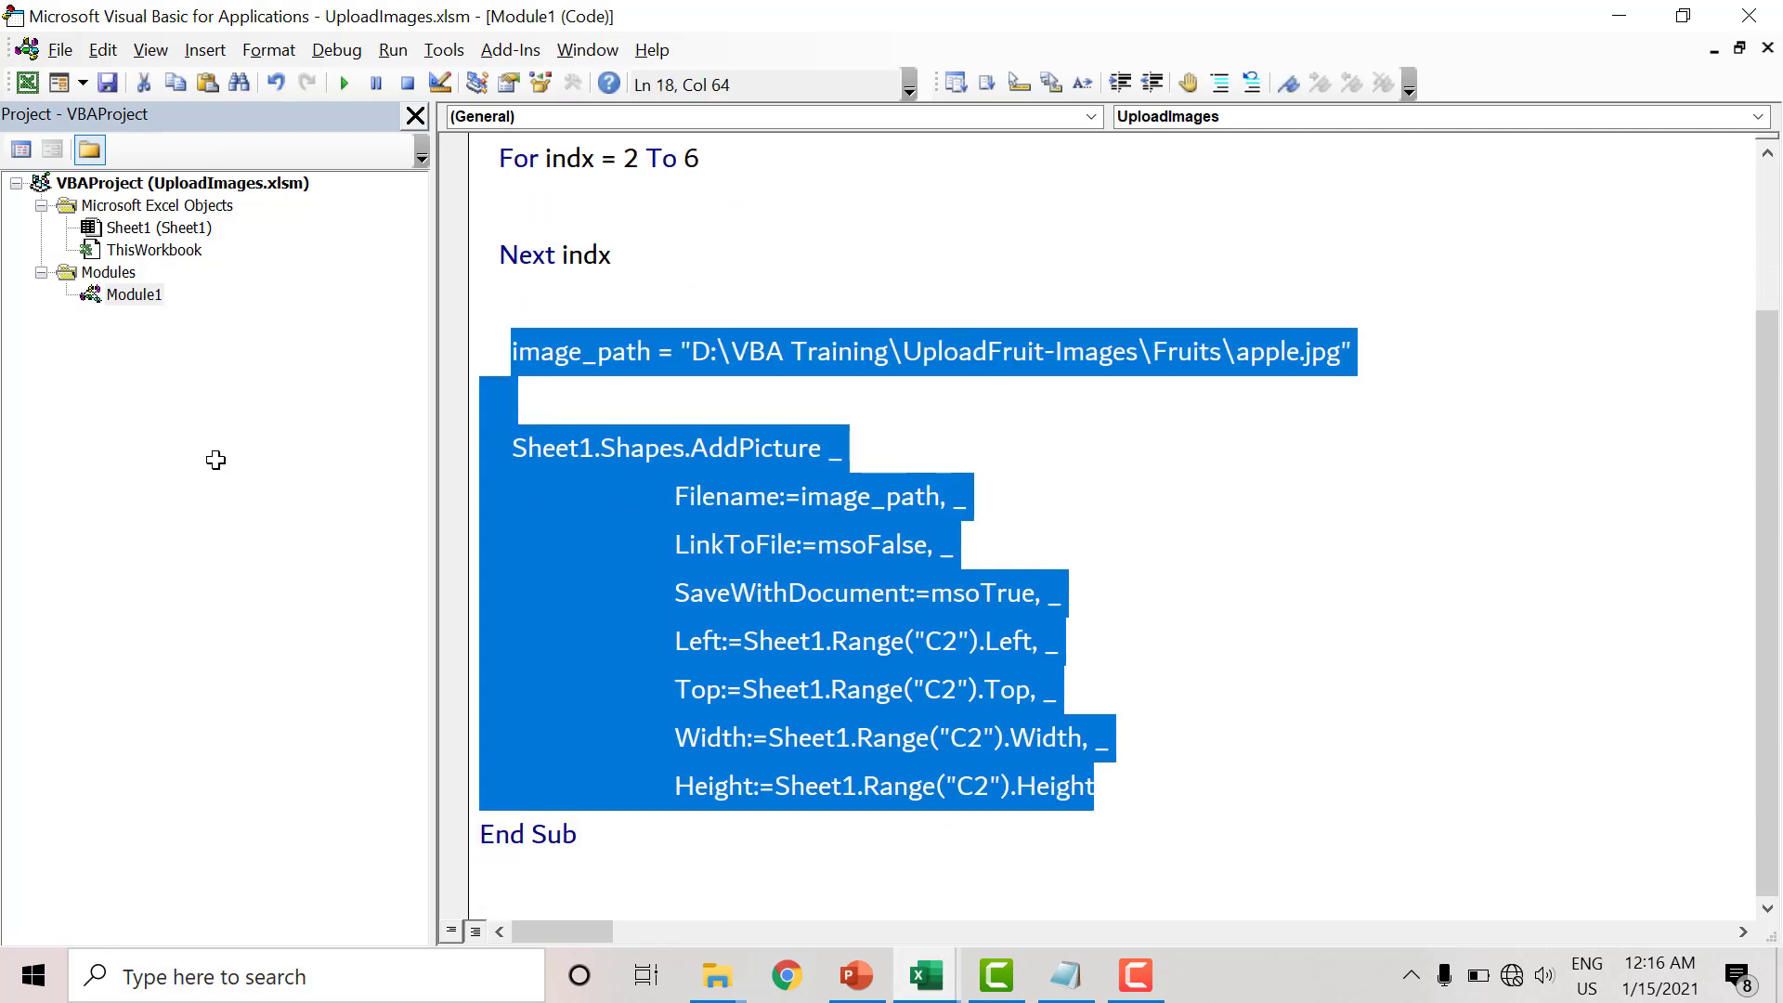
{"action": "key", "text": "ctrl+x"}
{"action": "key", "text": "Up"}
{"action": "key", "text": "Up"}
{"action": "key", "text": "Up"}
{"action": "key", "text": "Down"}
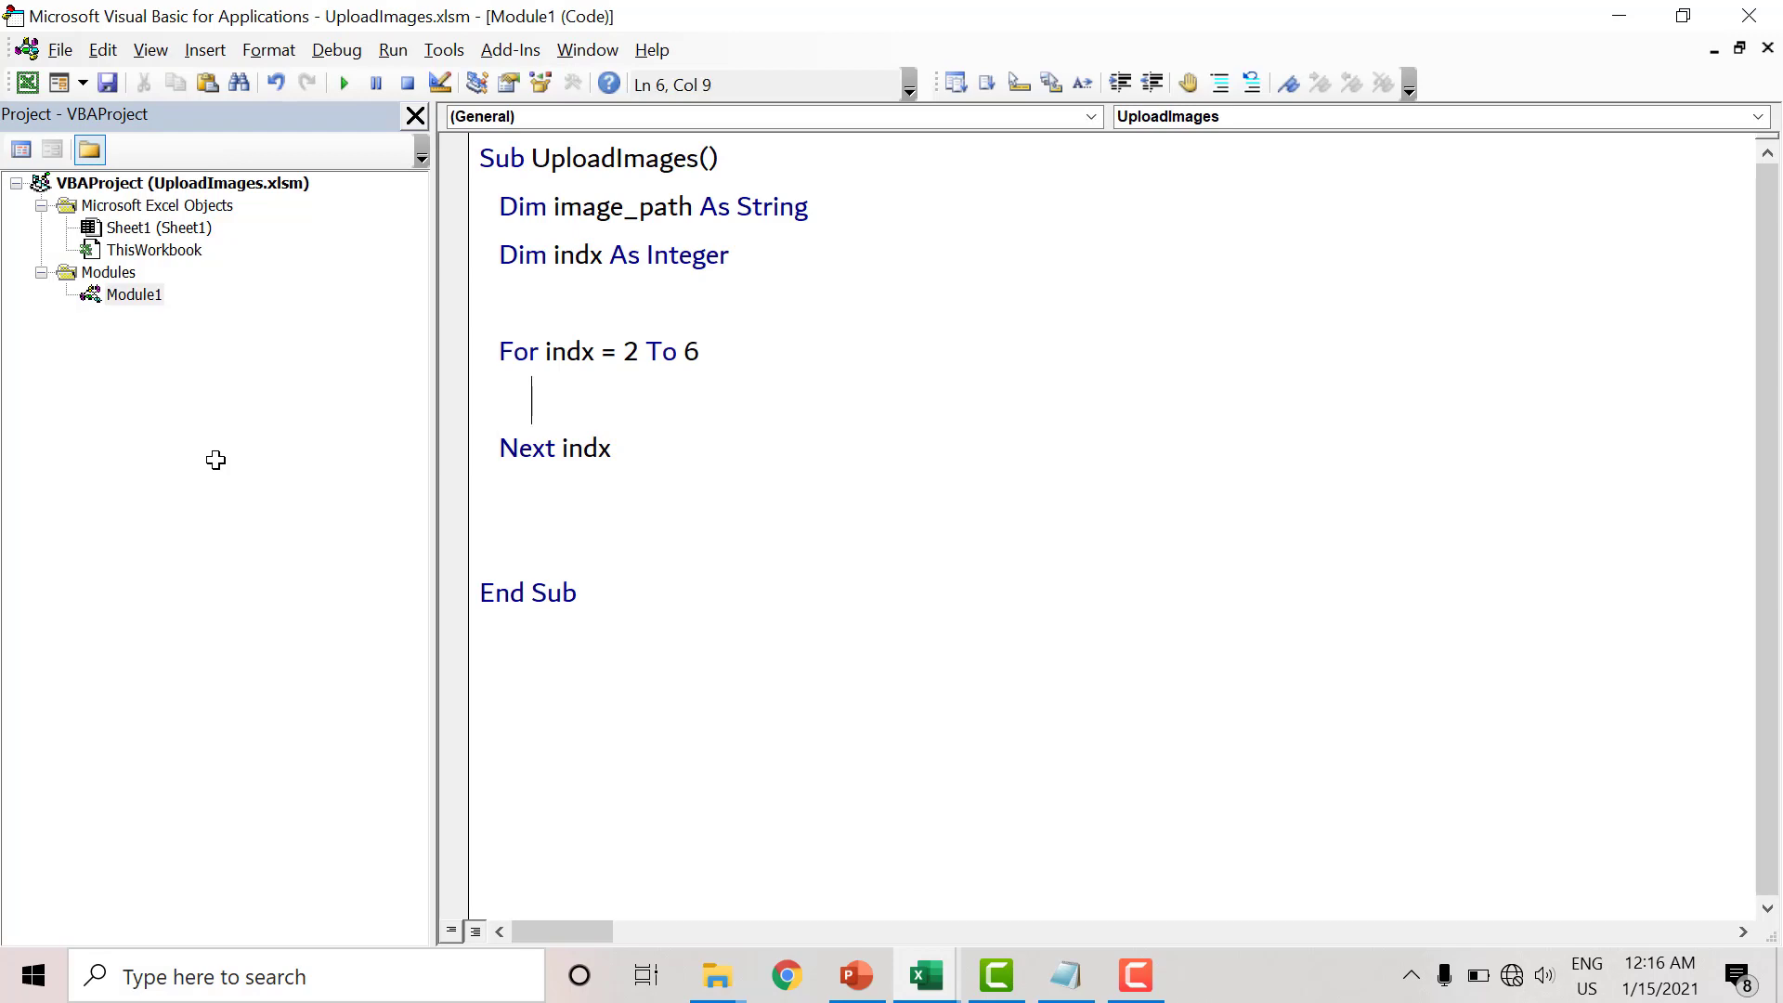
{"action": "key", "text": "ctrl+v"}
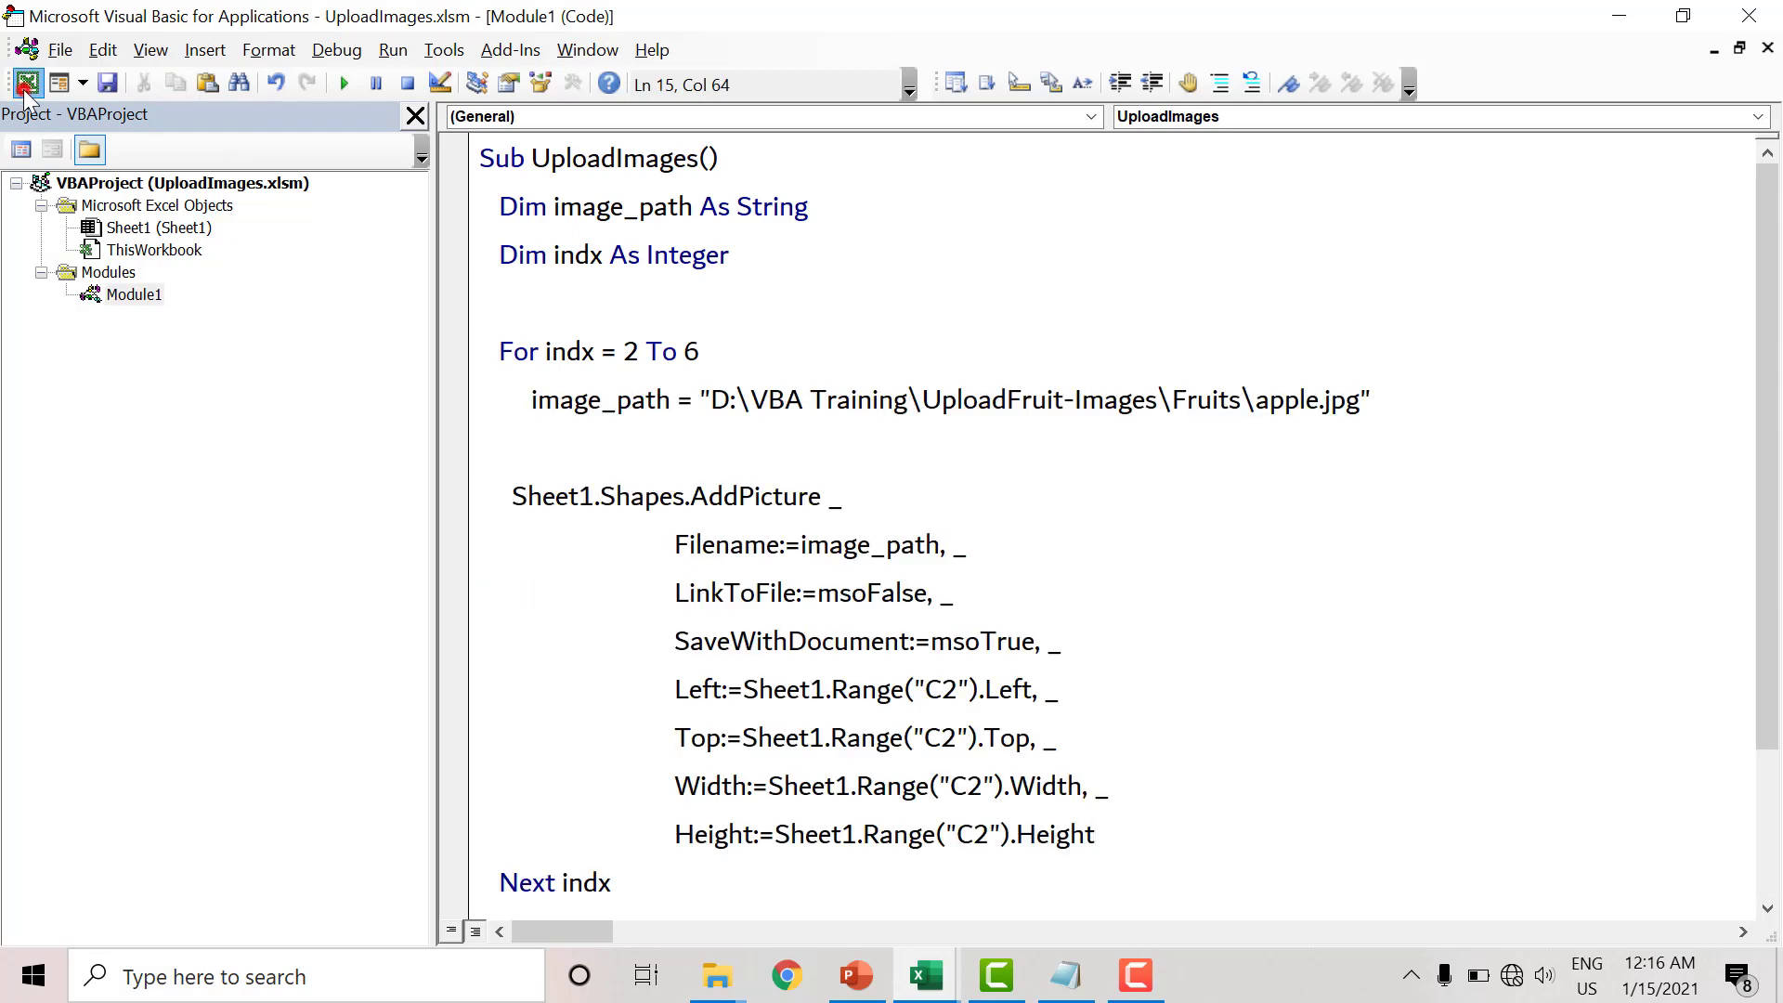
- Bring up the Fruits picture folder and select apple.jpg to check its file name
{"action": "left_click", "coordinate": [28, 83]}
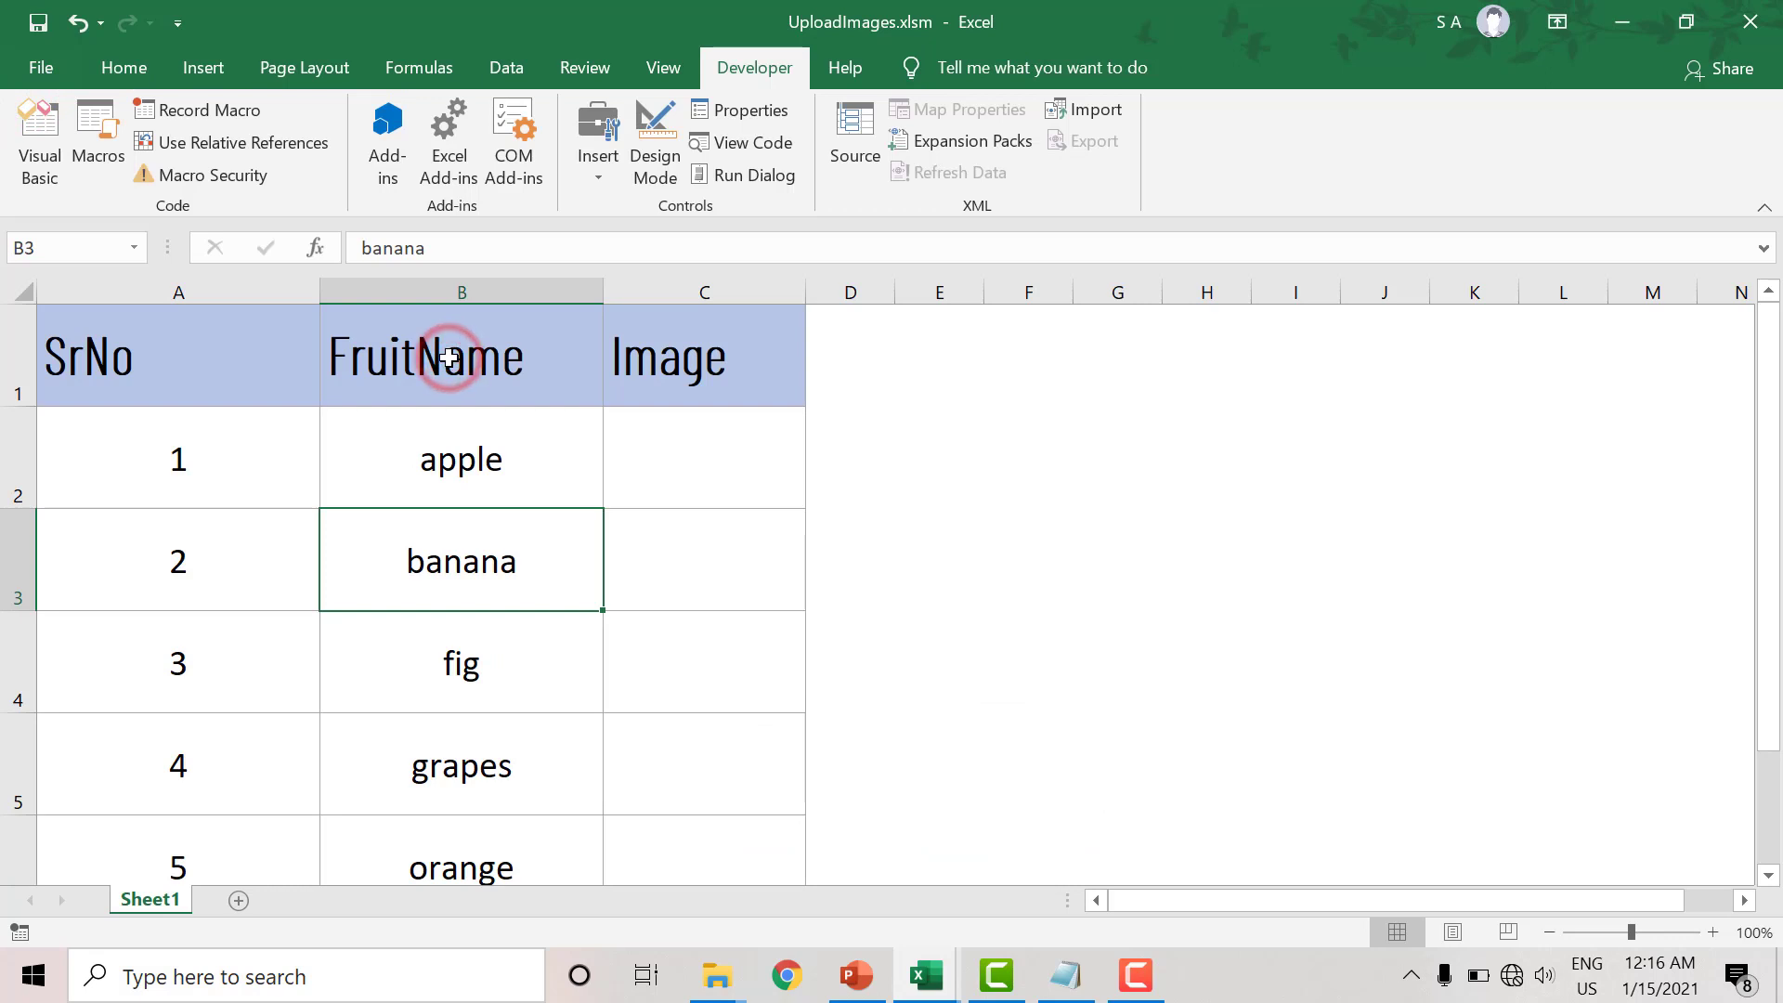
{"action": "left_click", "coordinate": [717, 975]}
{"action": "left_click", "coordinate": [843, 896]}
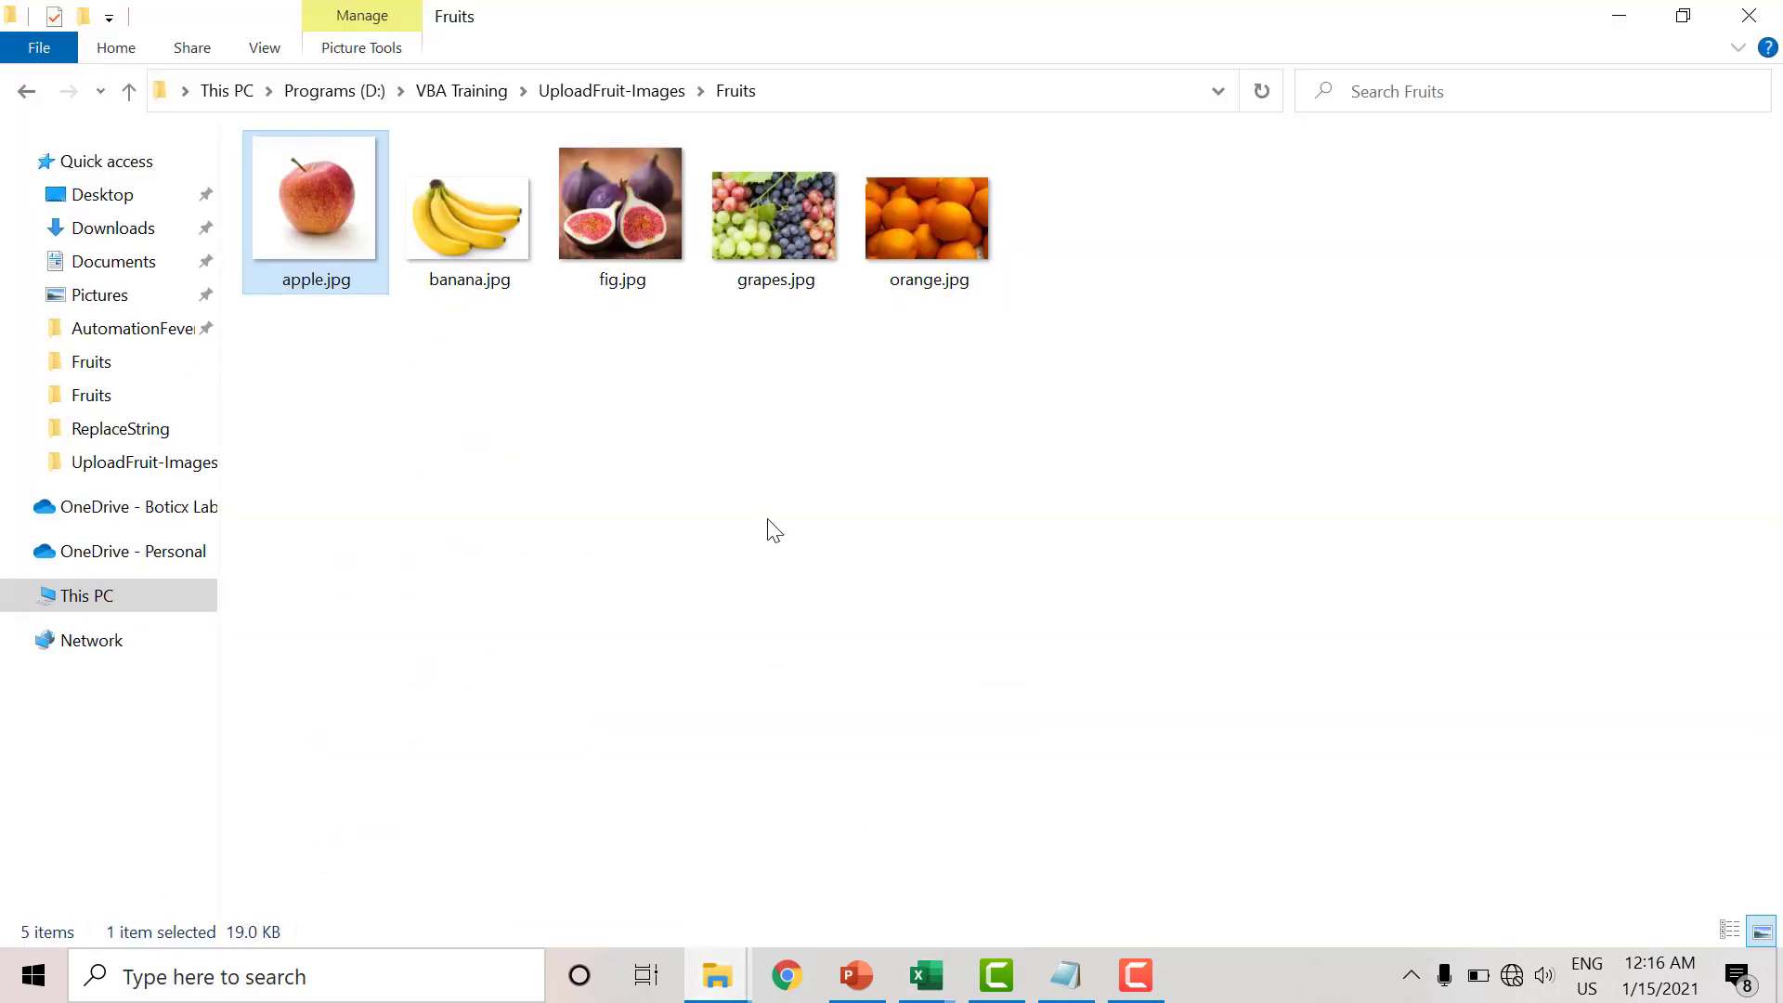
{"action": "left_click", "coordinate": [769, 529]}
{"action": "left_click", "coordinate": [364, 259]}
- Select the hard-coded image path in the macro code, from its opening quote to the line end
{"action": "key", "text": "alt+Tab"}
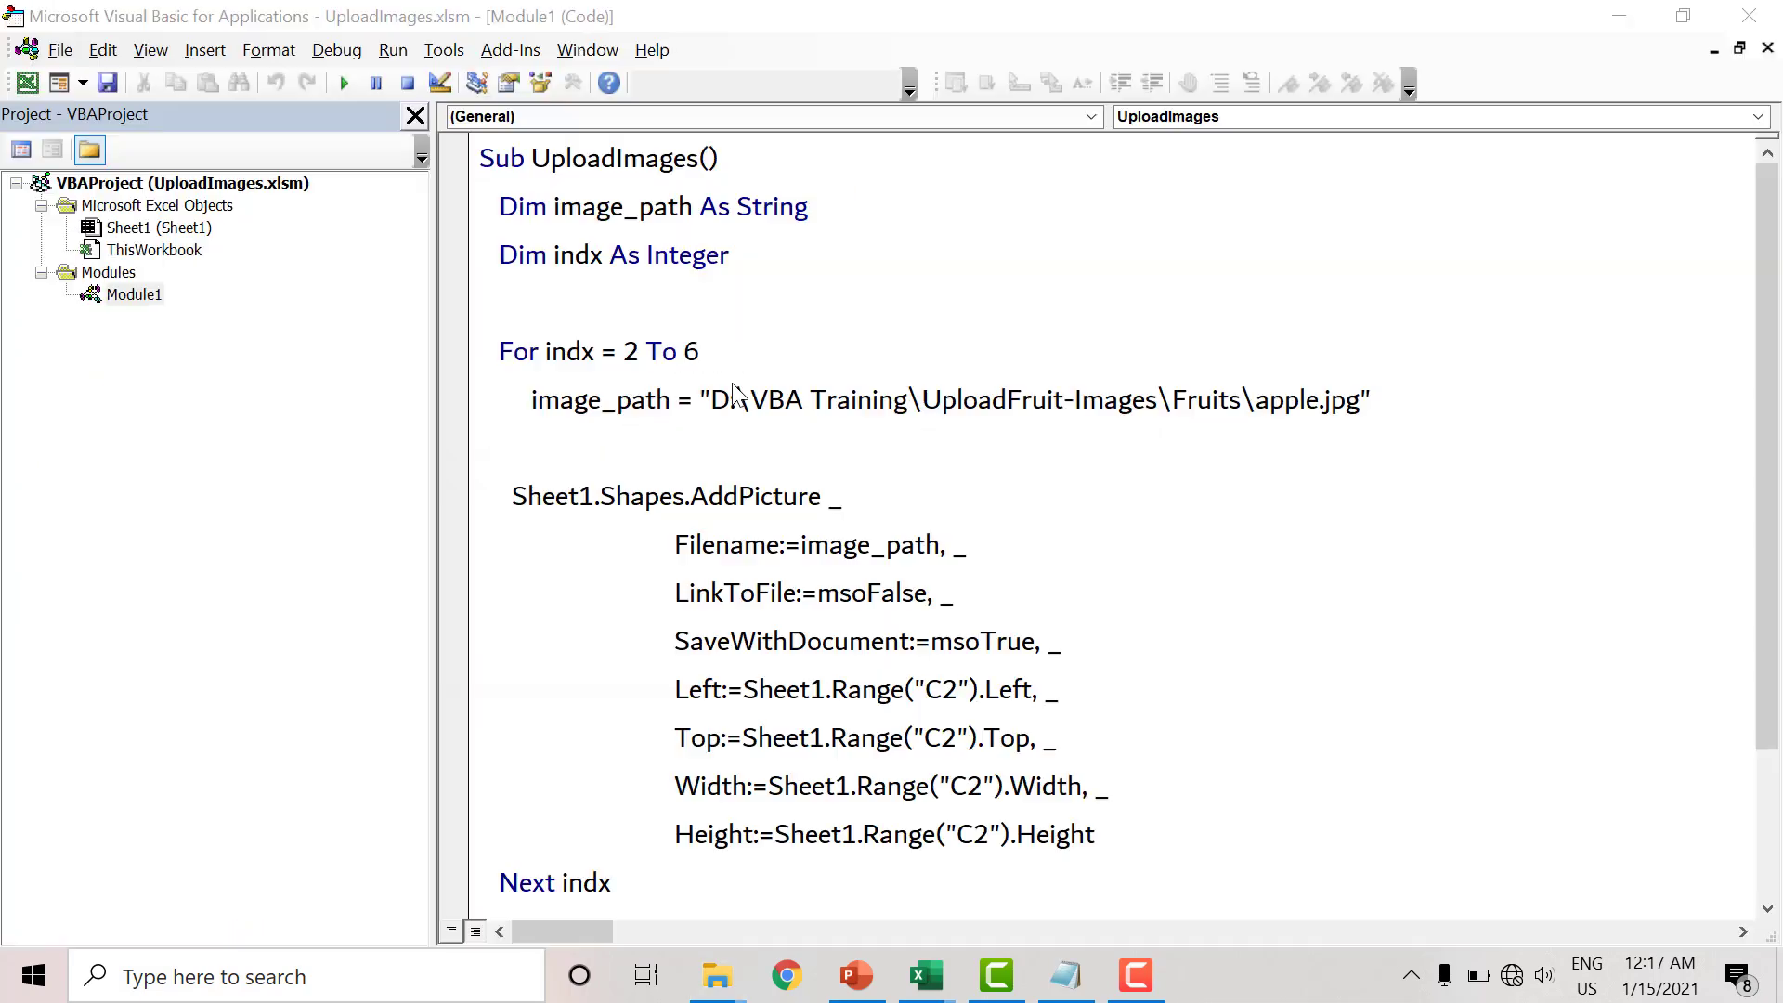
{"action": "left_click", "coordinate": [699, 402]}
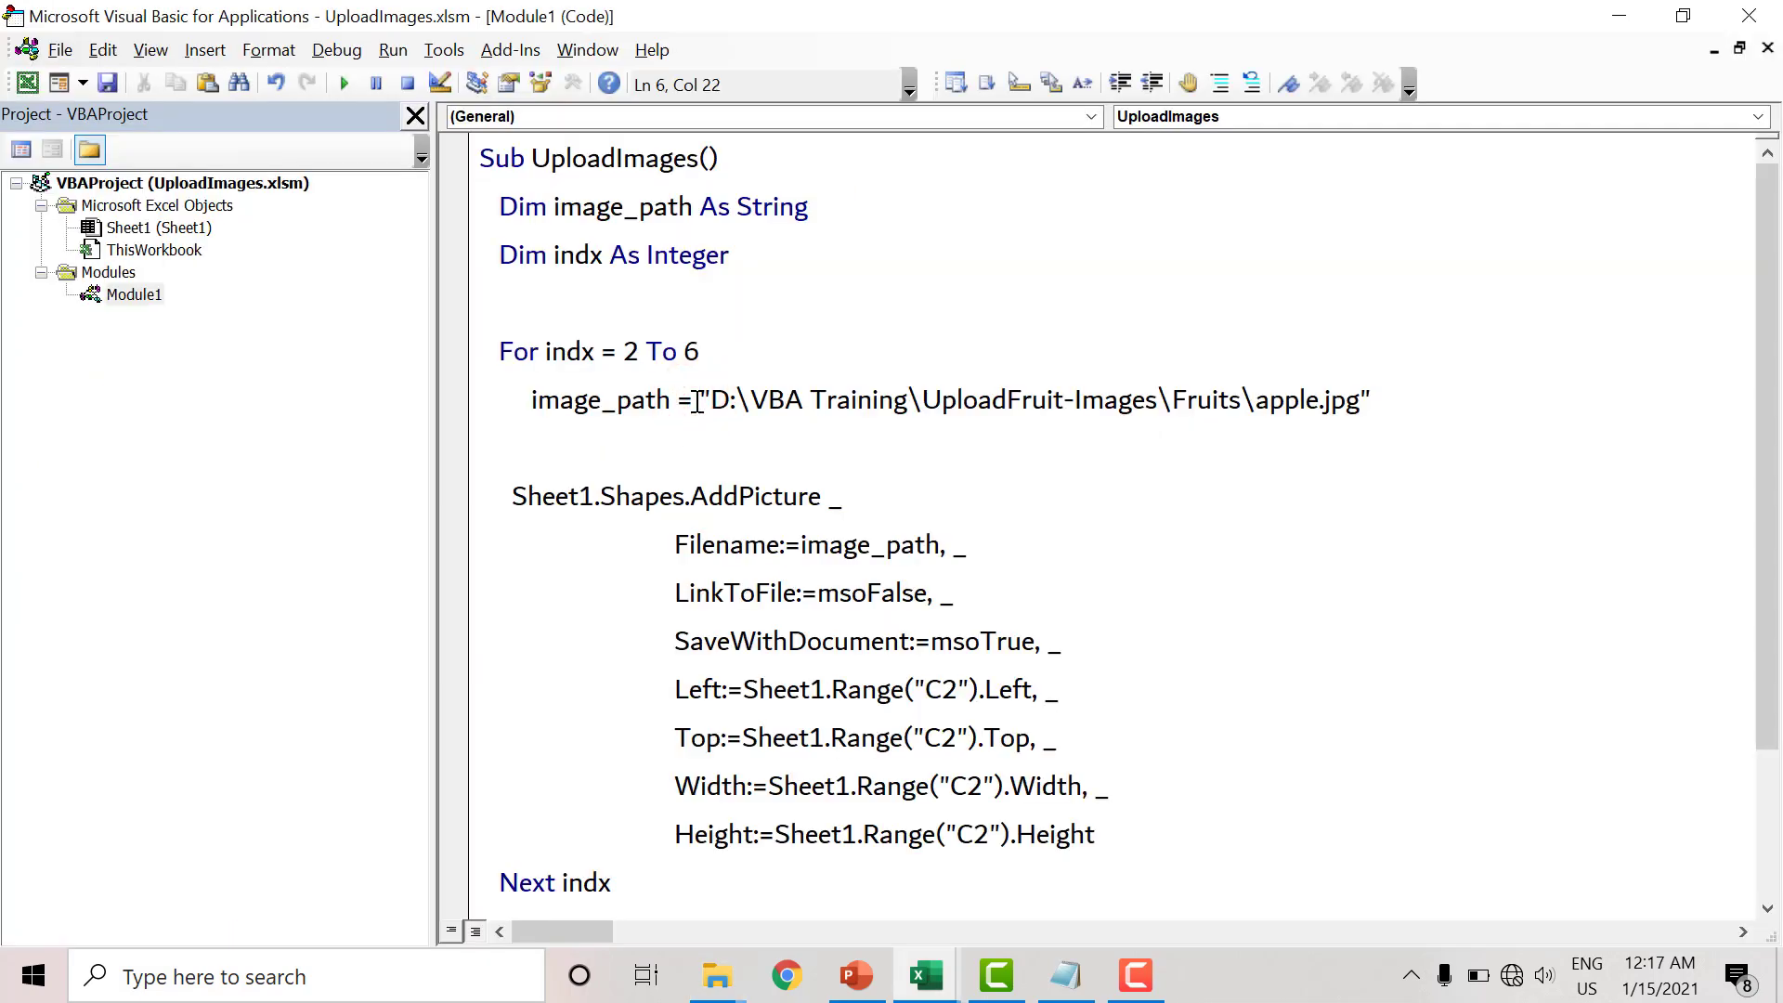
{"action": "key", "text": "shift+End"}
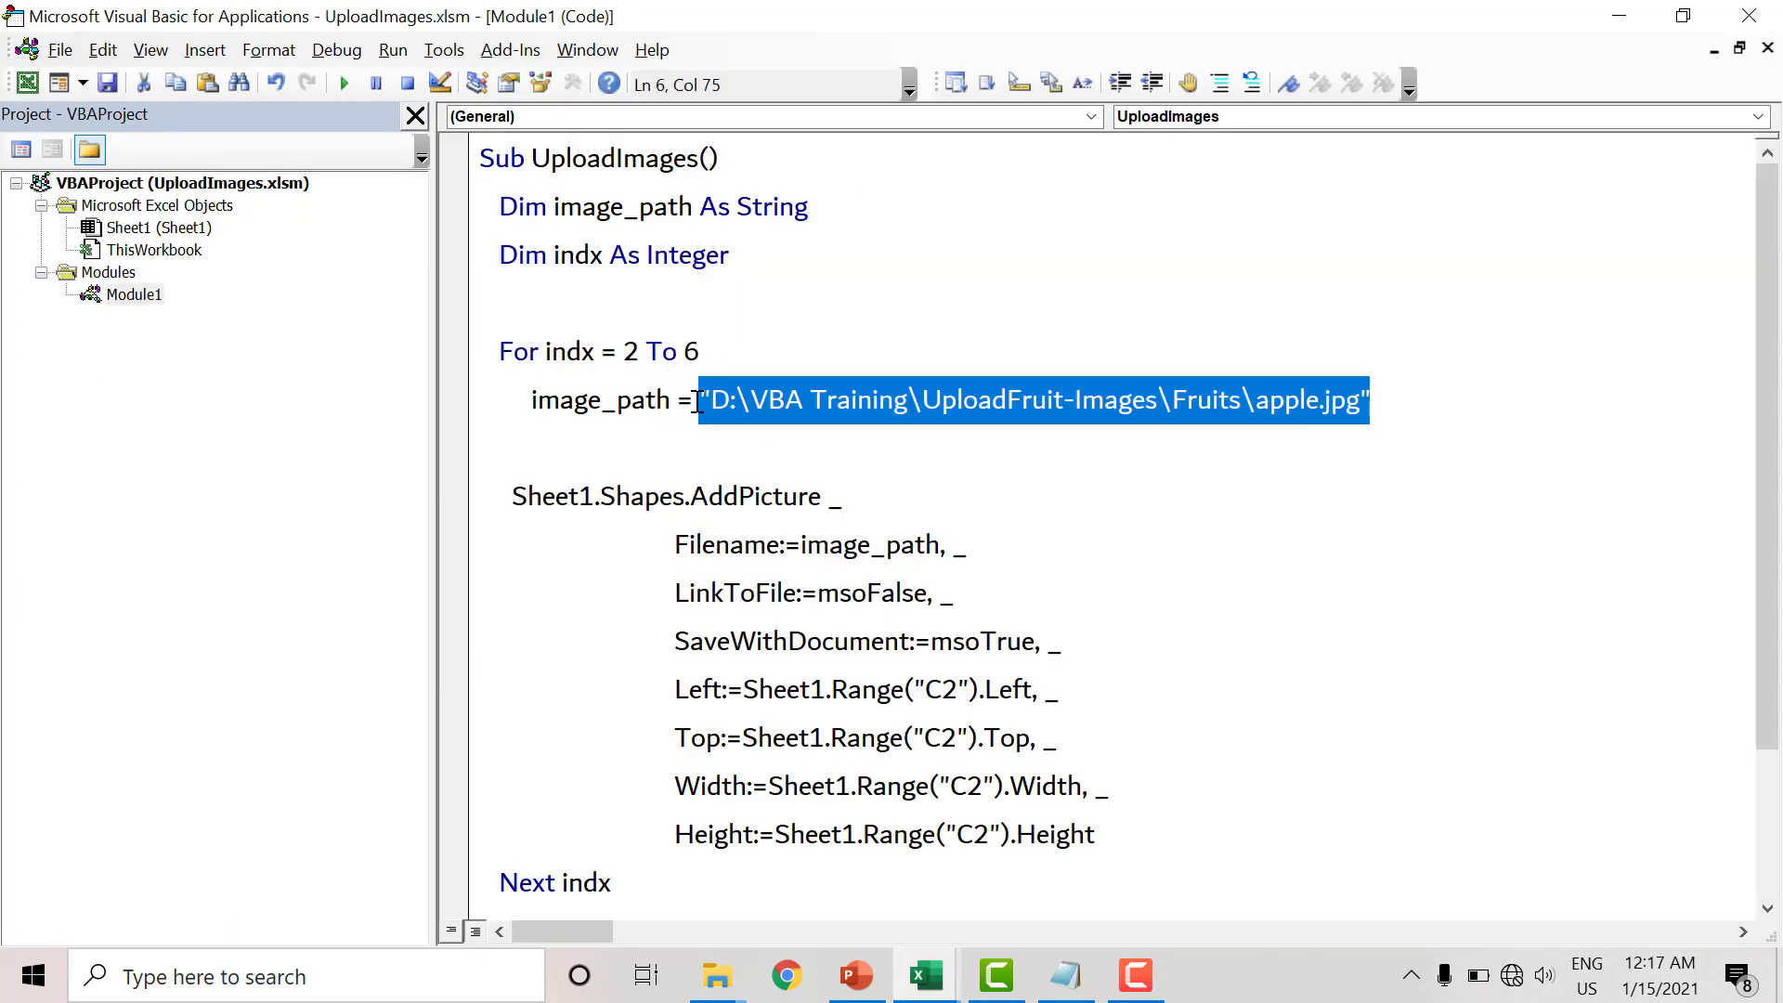
- Go up to the UploadFruit-Images folder and select UploadImages.xlsm
{"action": "key", "text": "alt+Tab"}
{"action": "left_click", "coordinate": [597, 91]}
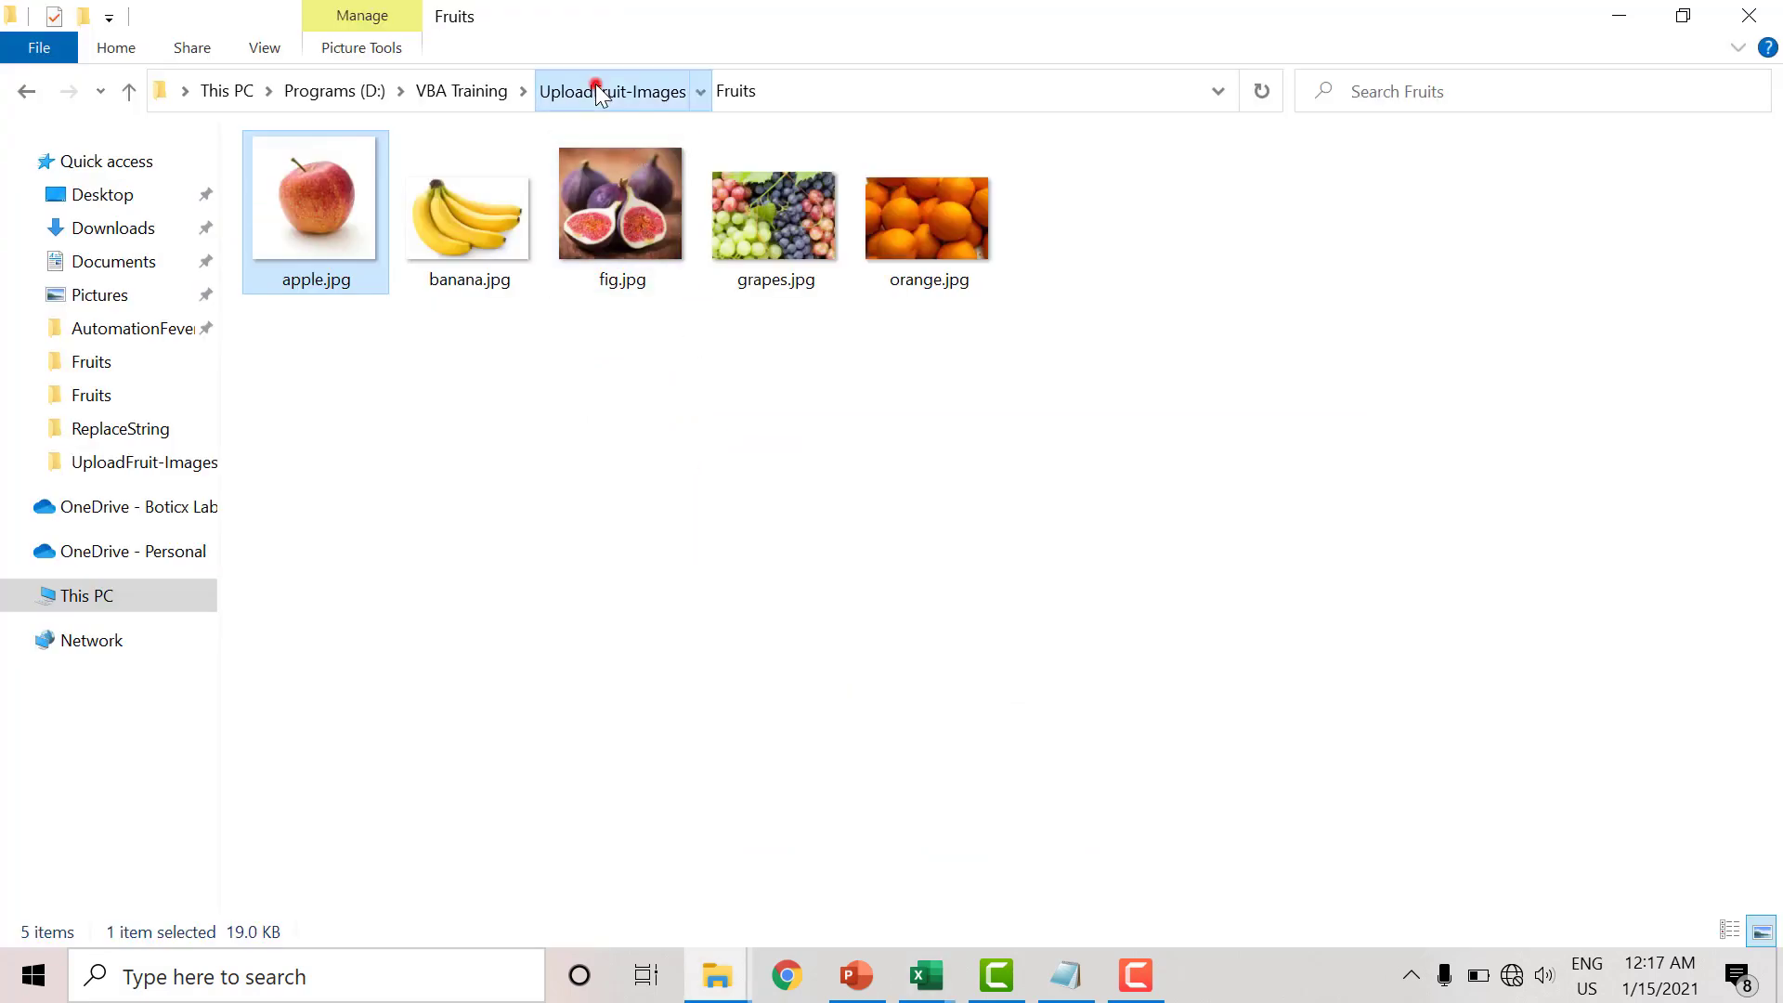
{"action": "left_click", "coordinate": [386, 244]}
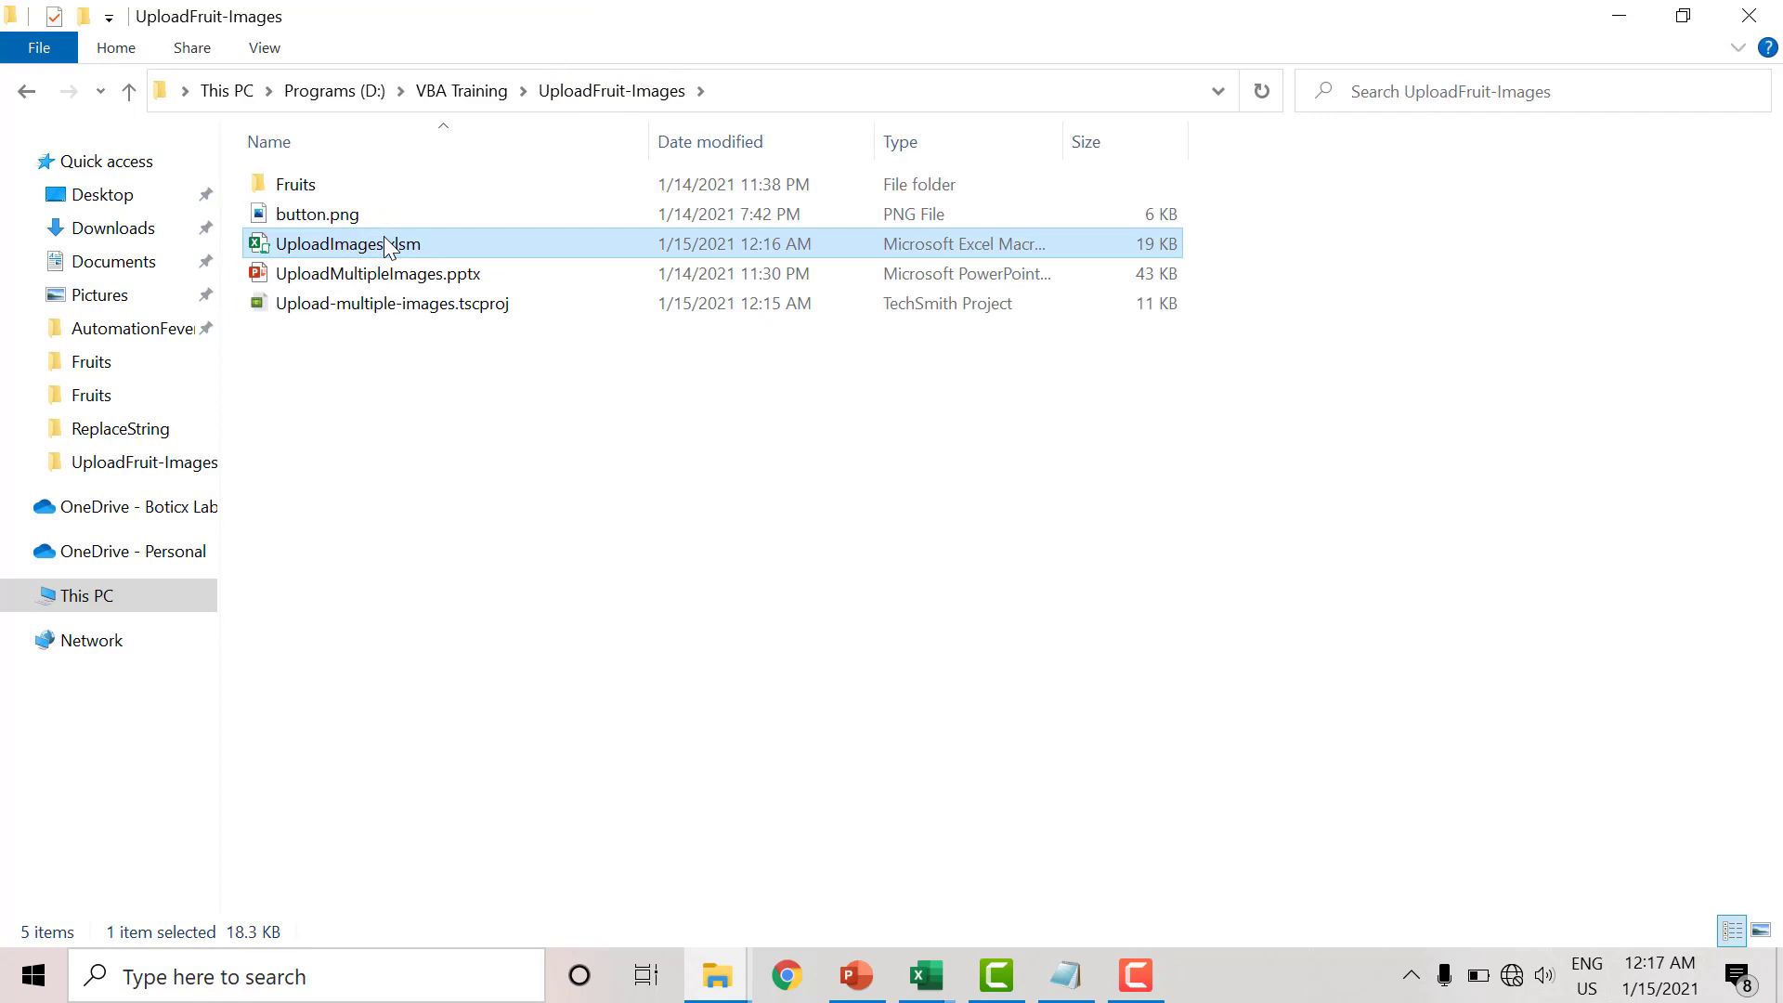
- Replace the fixed path with ThisWorkbook.Path & "\Fruits\" using IntelliSense
{"action": "key", "text": "alt+Tab"}
{"action": "type", "text": "th"}
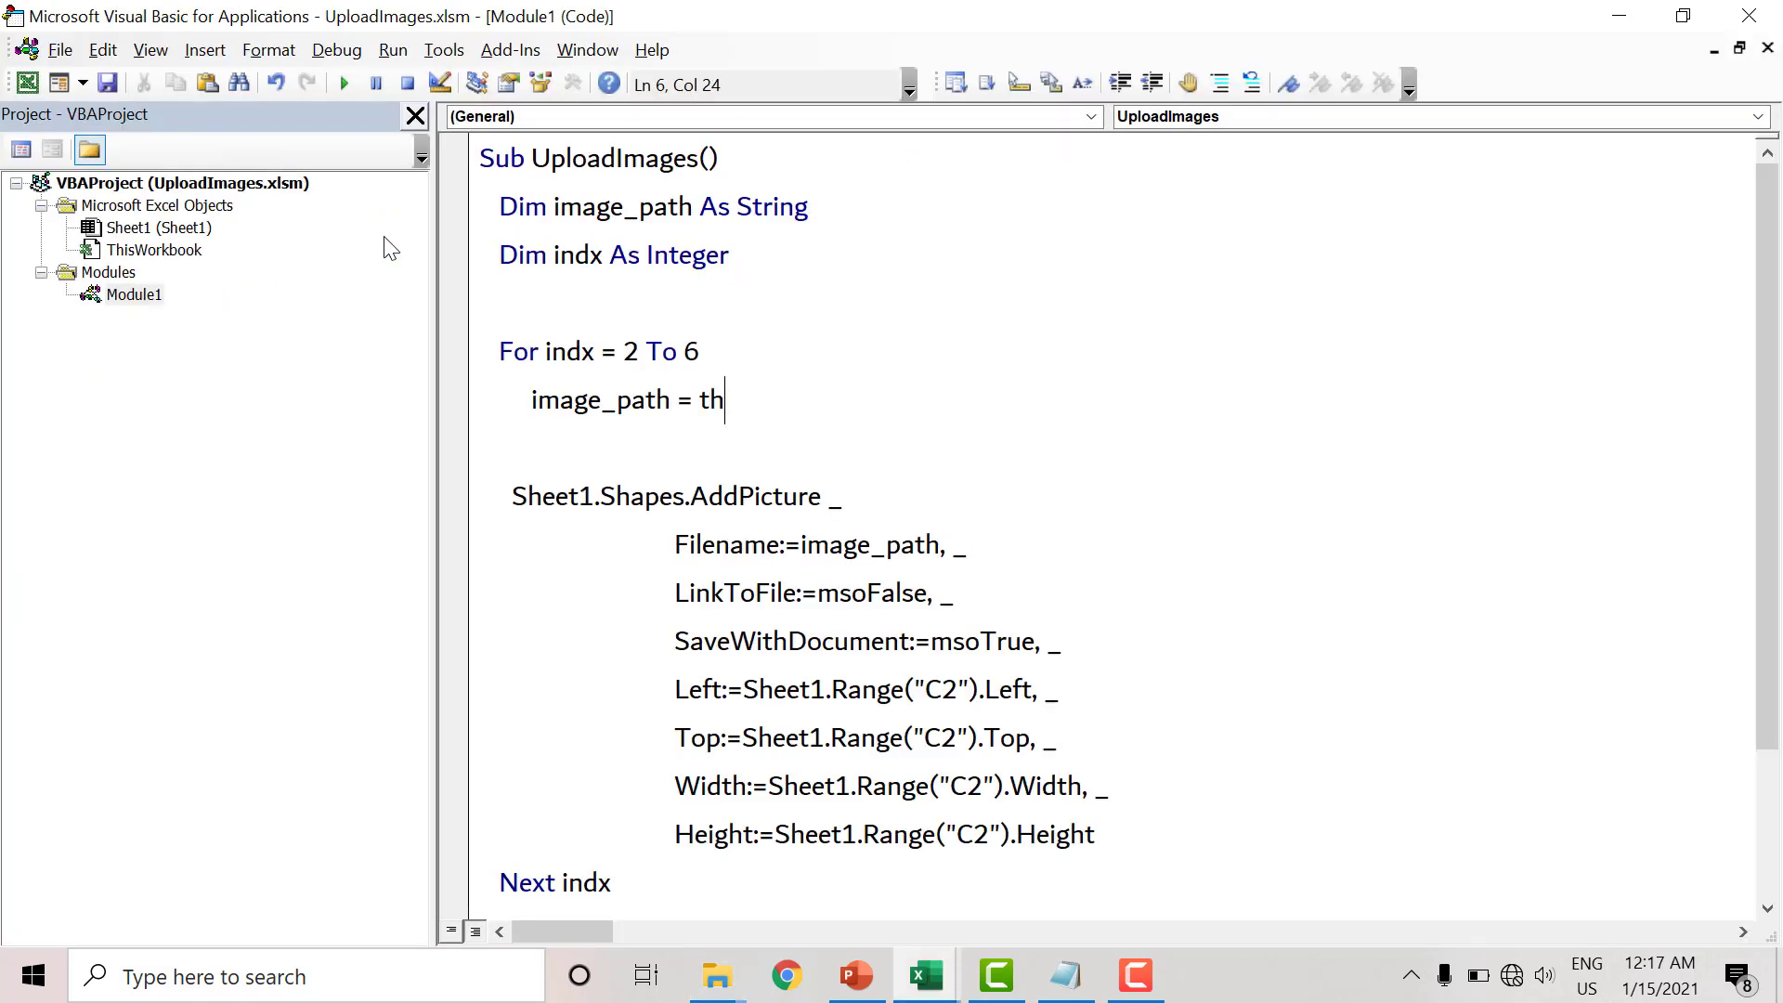
{"action": "key", "text": "ctrl+space"}
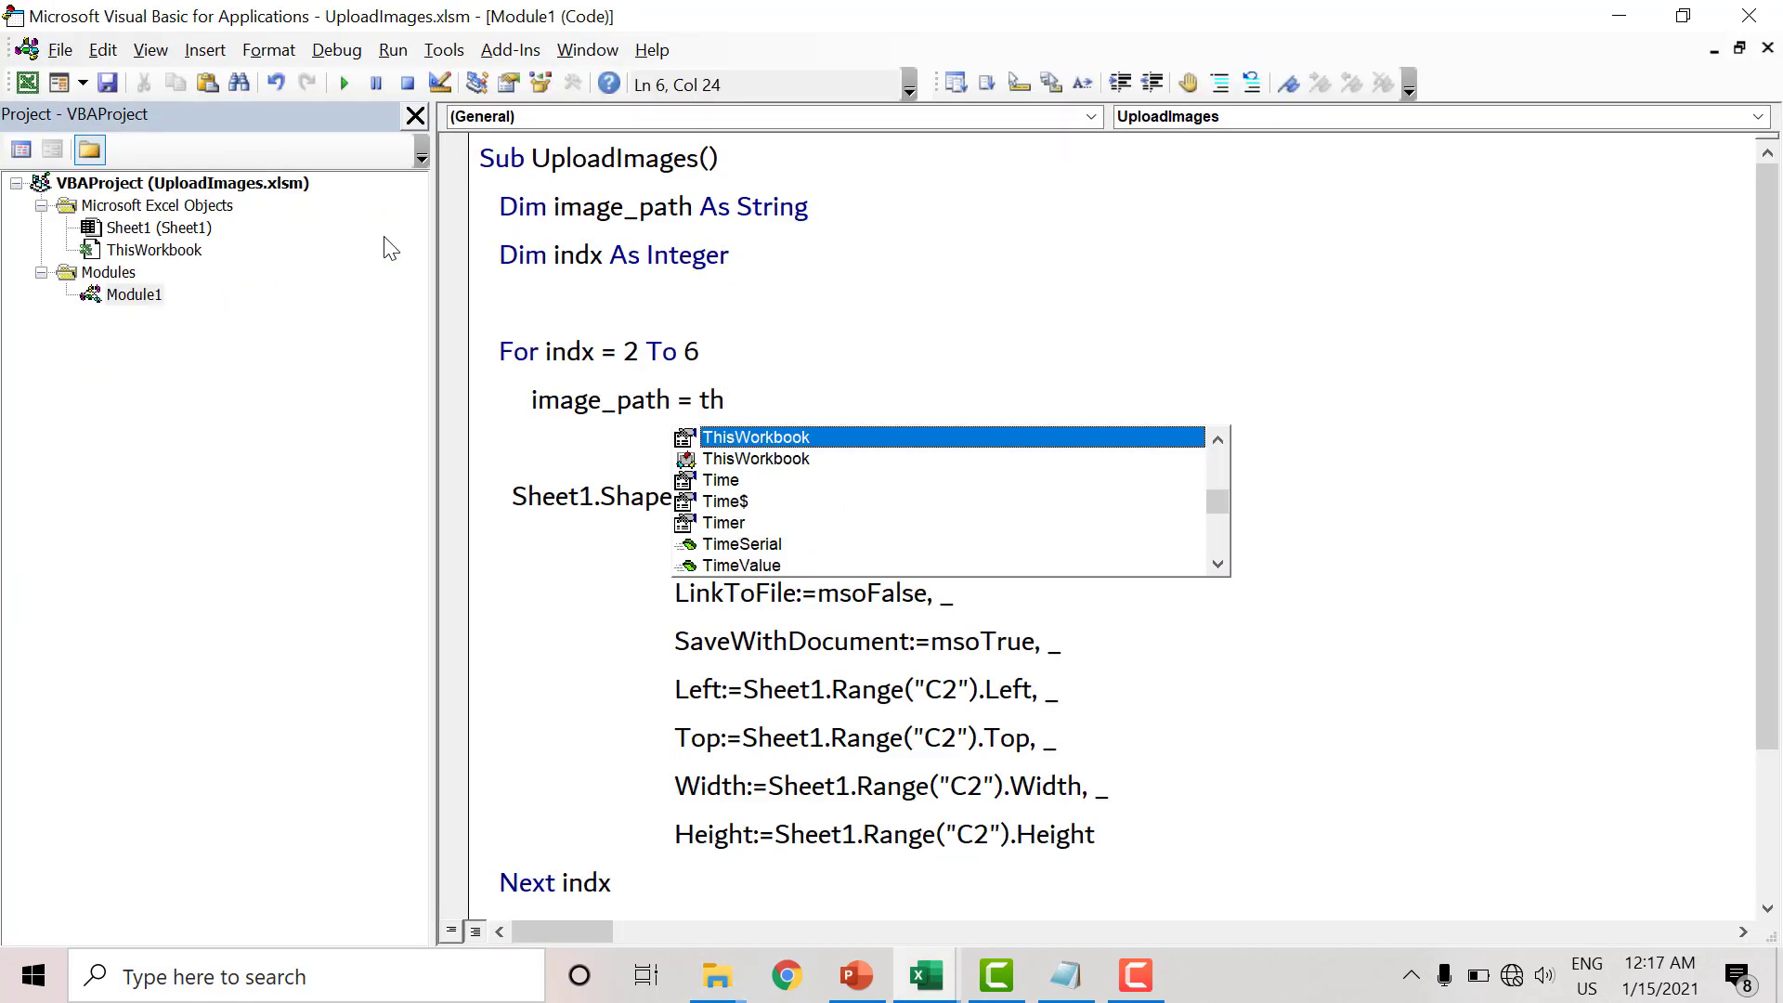
{"action": "key", "text": "Tab"}
{"action": "type", "text": ".p"}
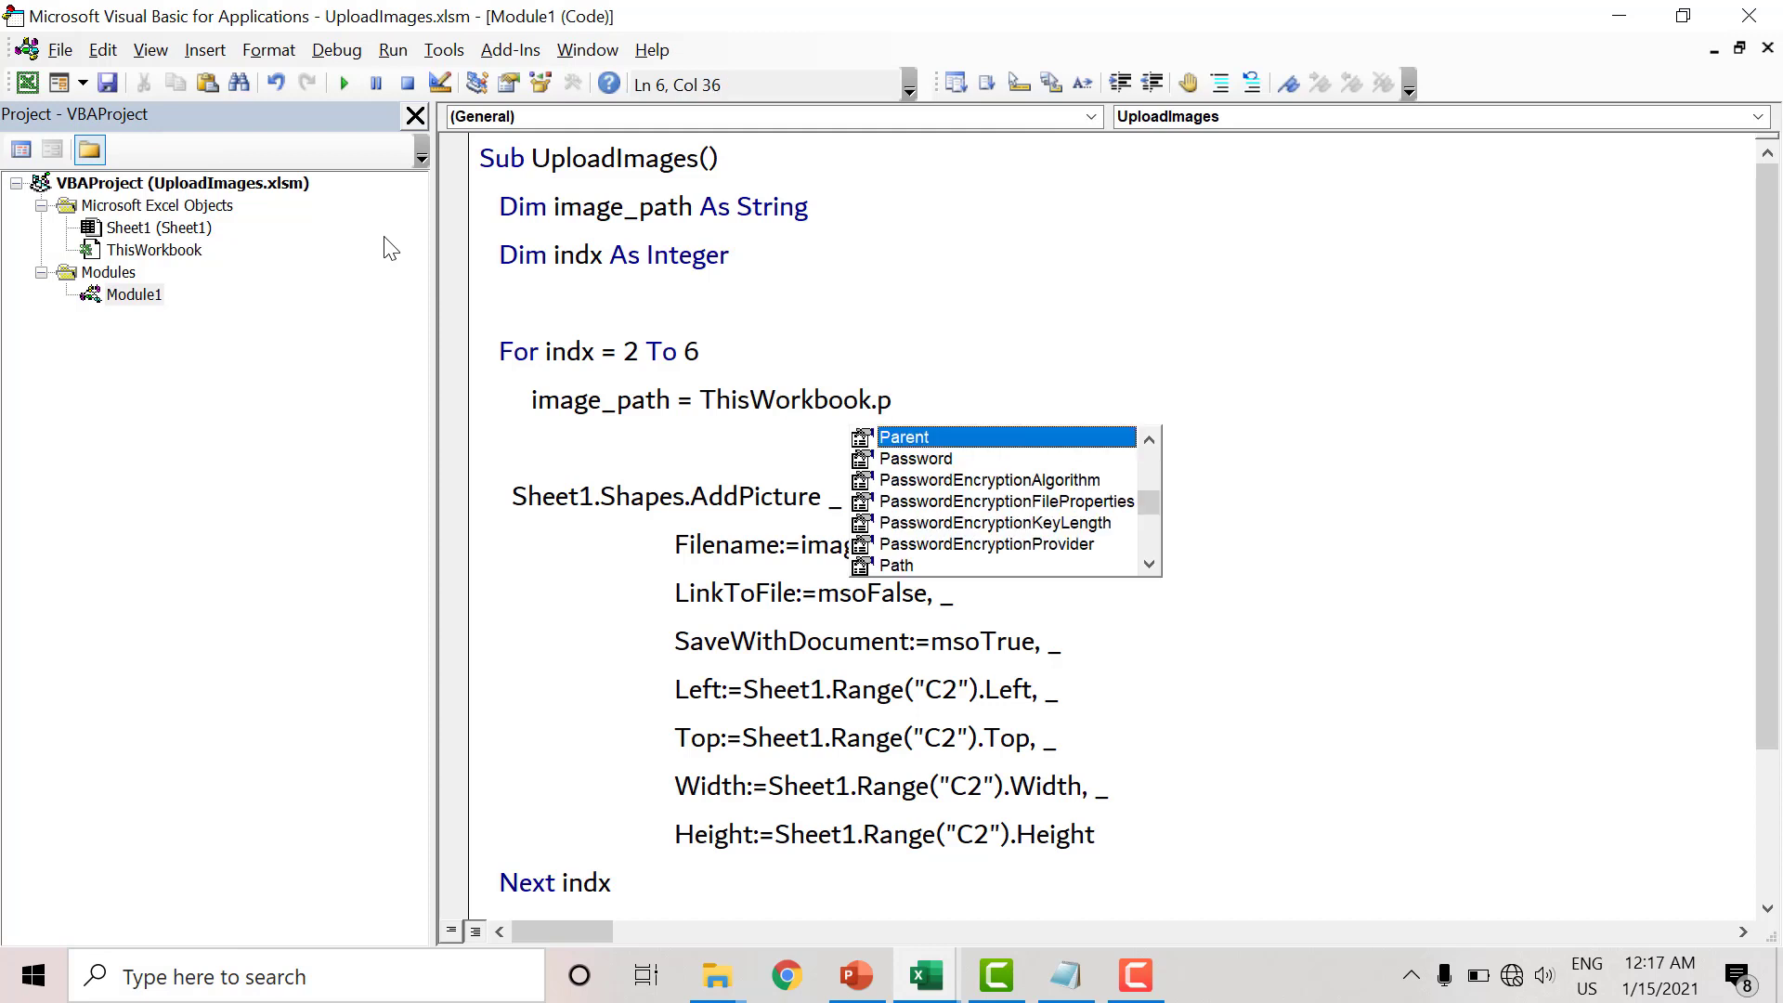
{"action": "key", "text": "Down"}
{"action": "key", "text": "Down"}
{"action": "key", "text": "Down"}
{"action": "key", "text": "Down"}
{"action": "key", "text": "Down"}
{"action": "key", "text": "Down"}
{"action": "key", "text": "Tab"}
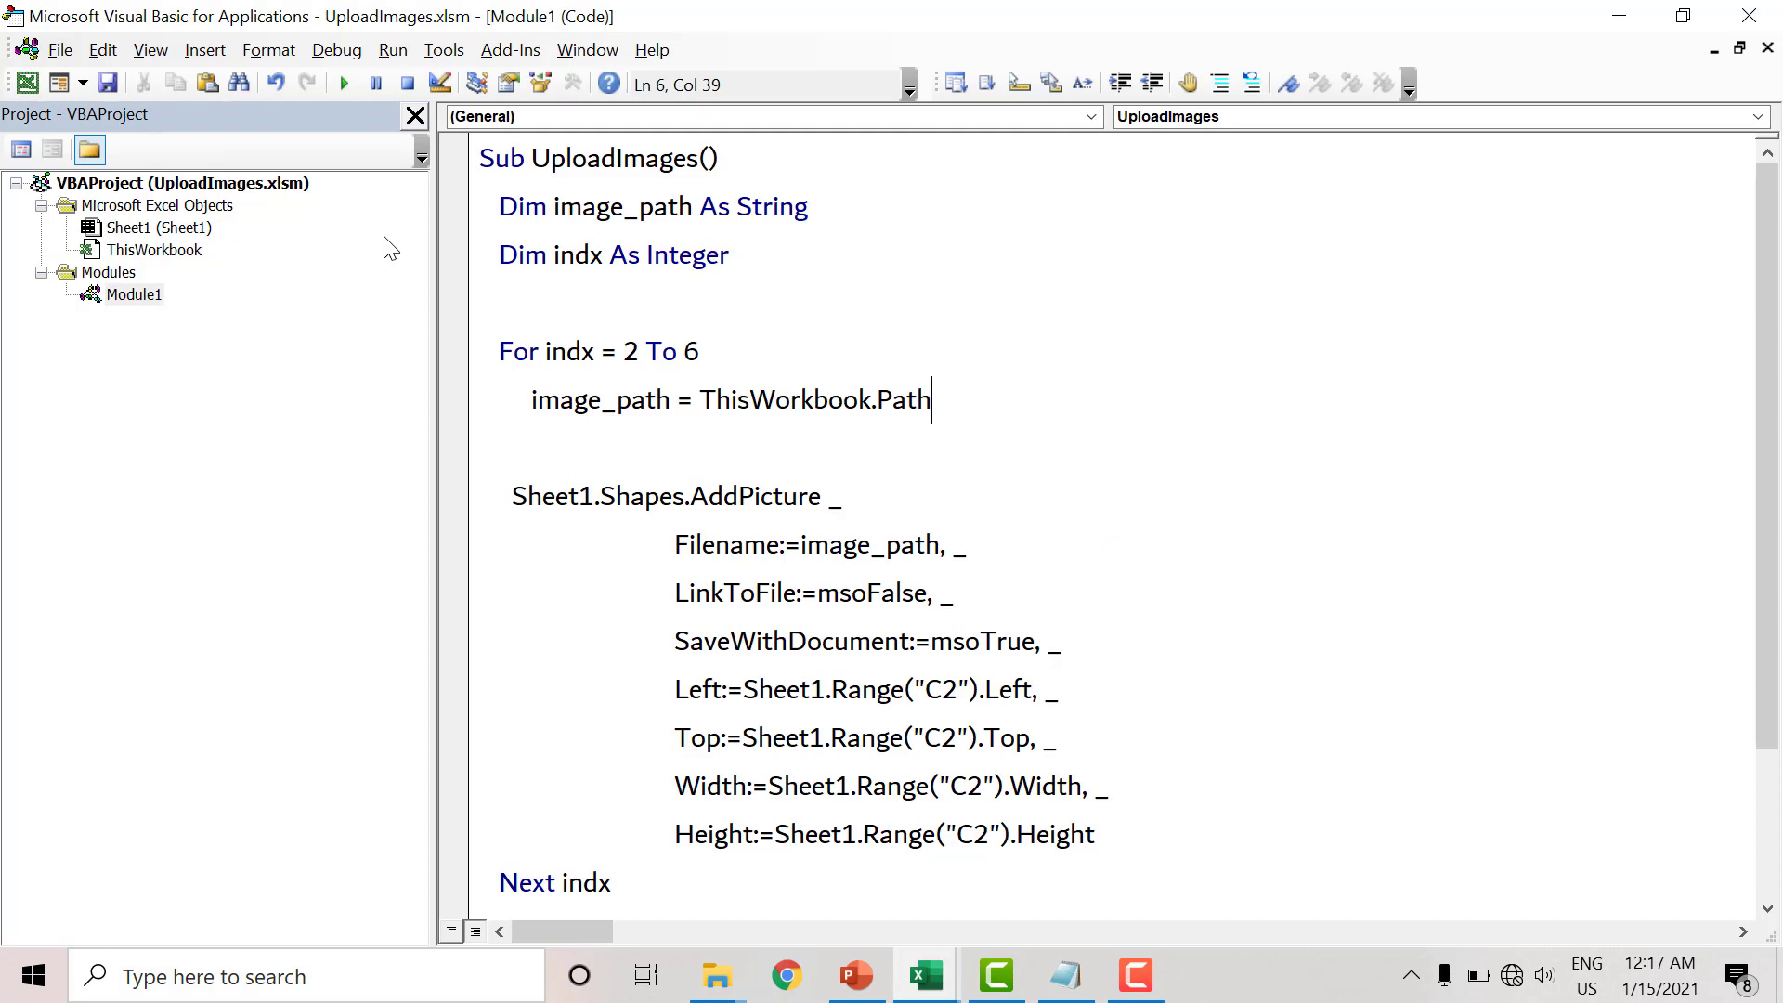
{"action": "type", "text": "& \""}
{"action": "type", "text": "\\"}
{"action": "type", "text": "Fruits"}
{"action": "type", "text": "\\\""}
- Check the Fruits folder name and append & to continue the path, then view the fruit sheet
{"action": "key", "text": "alt+Tab"}
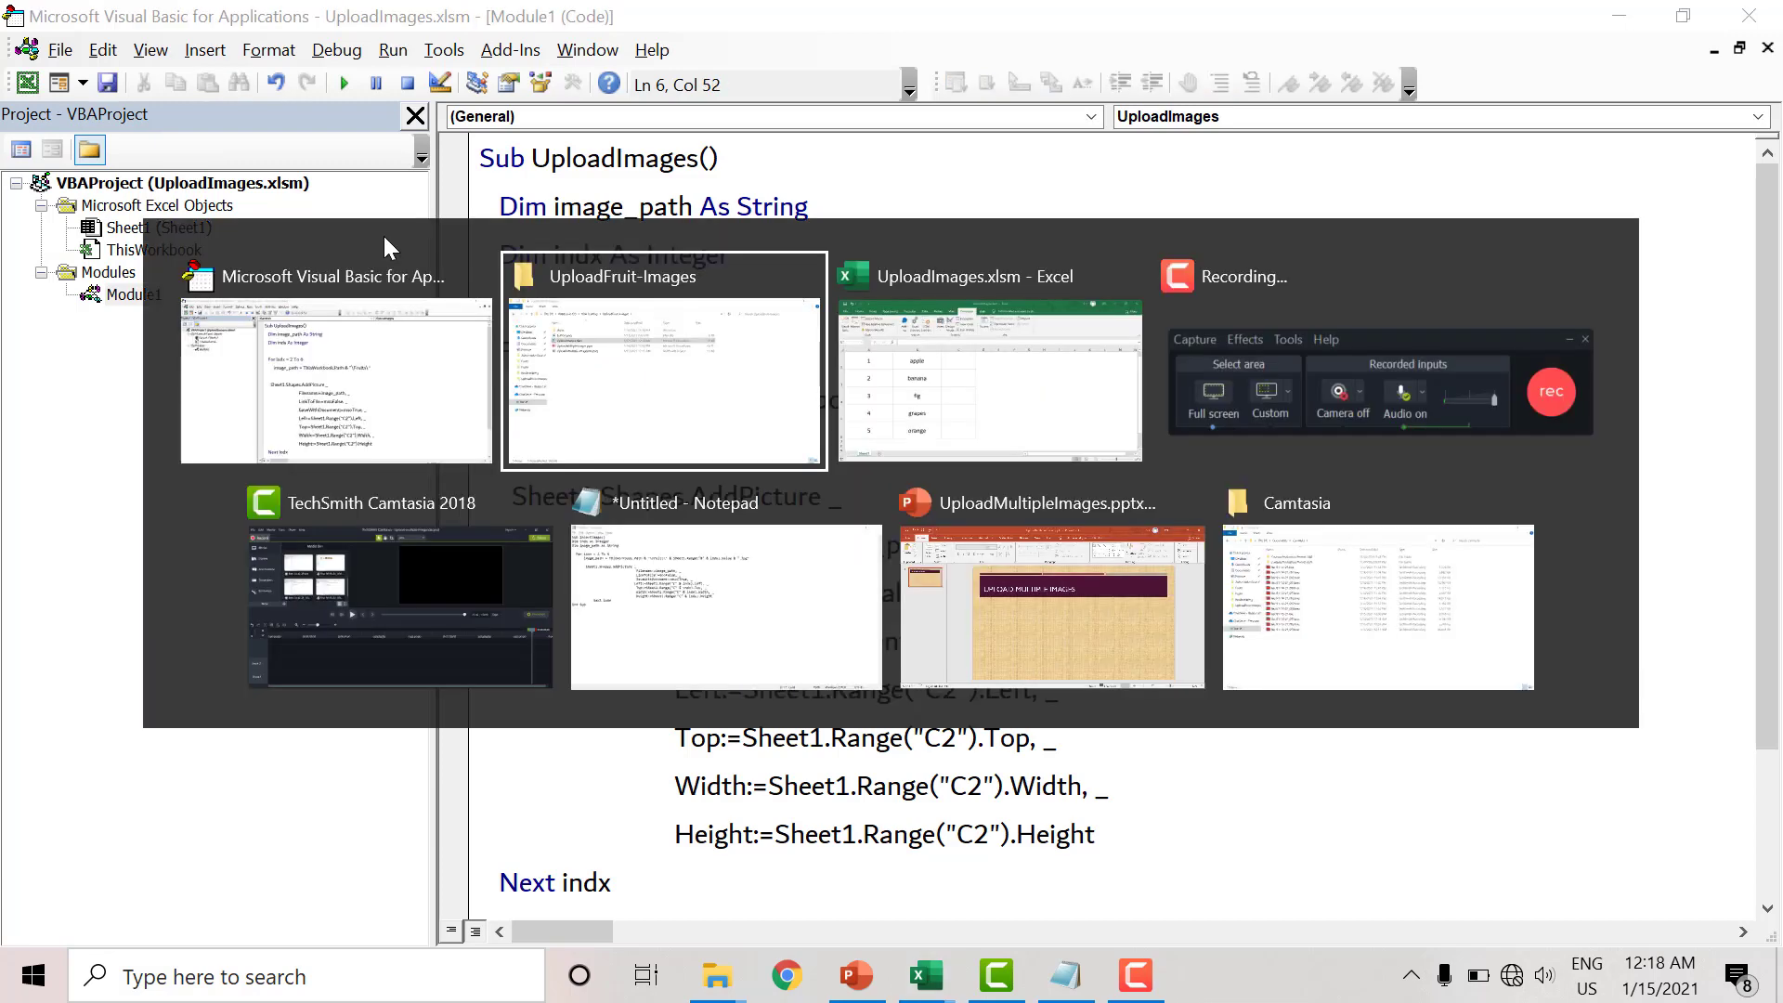
{"action": "key", "text": "alt+Tab"}
{"action": "key", "text": "alt+Tab"}
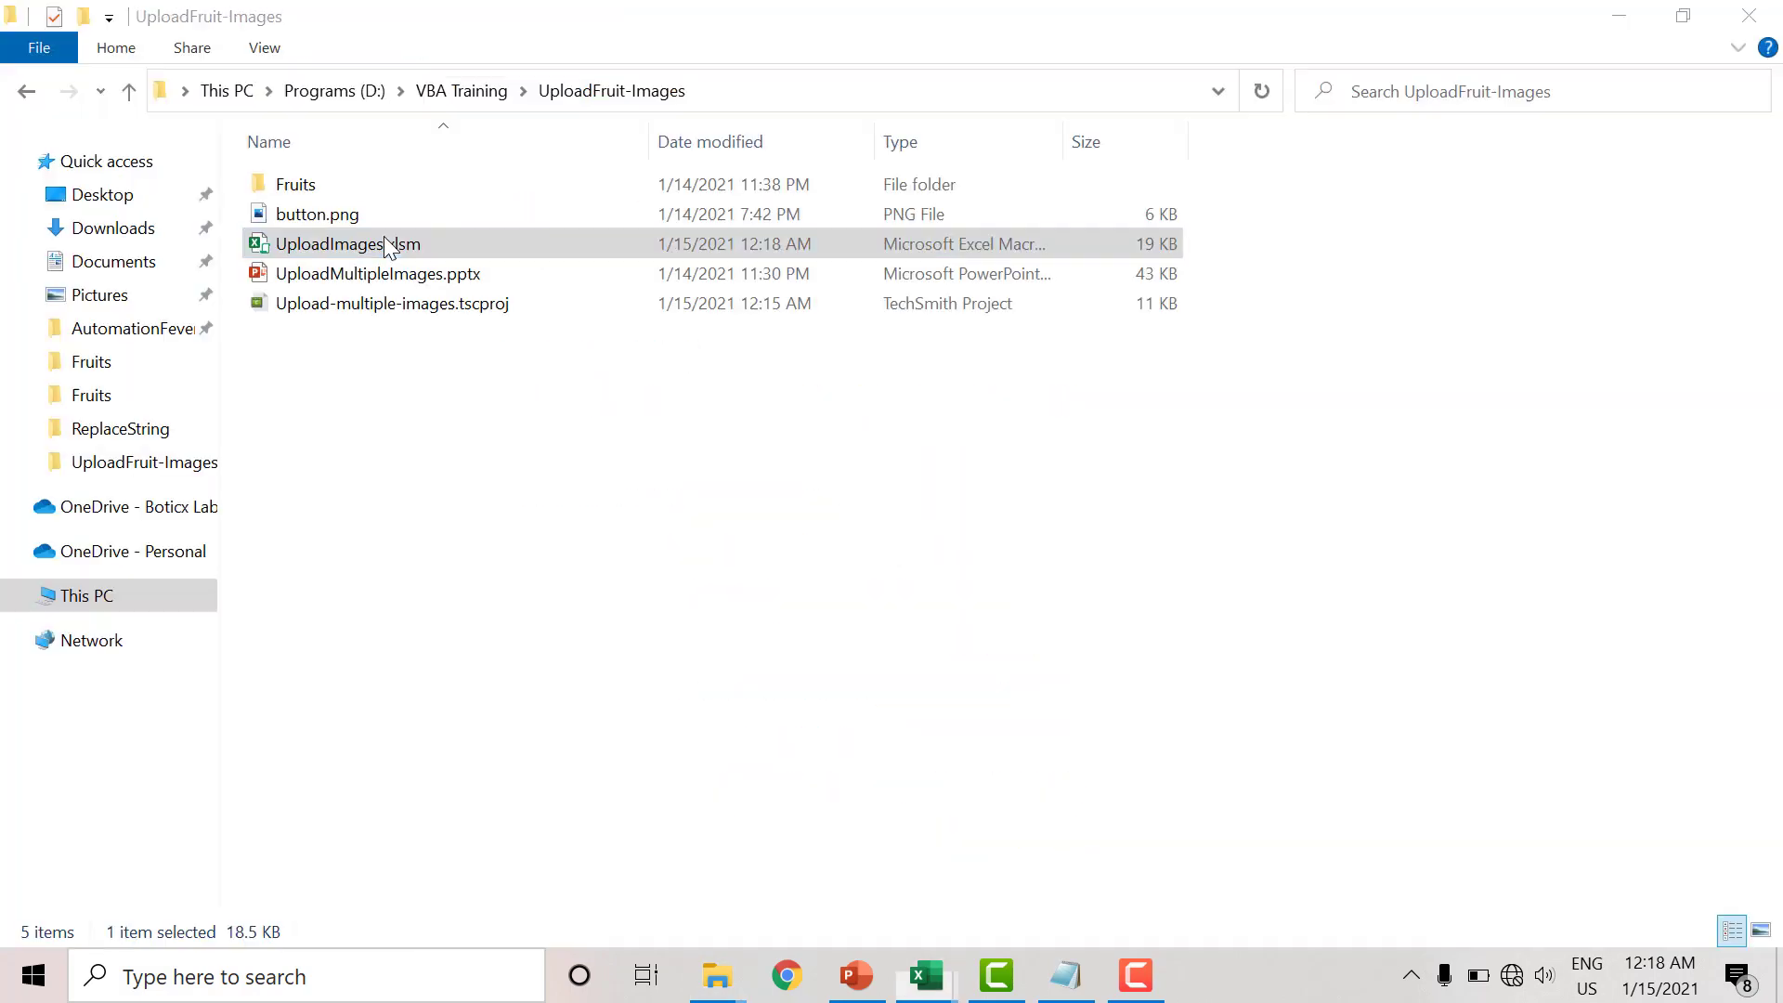
{"action": "key", "text": "Up"}
{"action": "key", "text": "Up"}
{"action": "key", "text": "Return"}
{"action": "key", "text": "alt+Tab"}
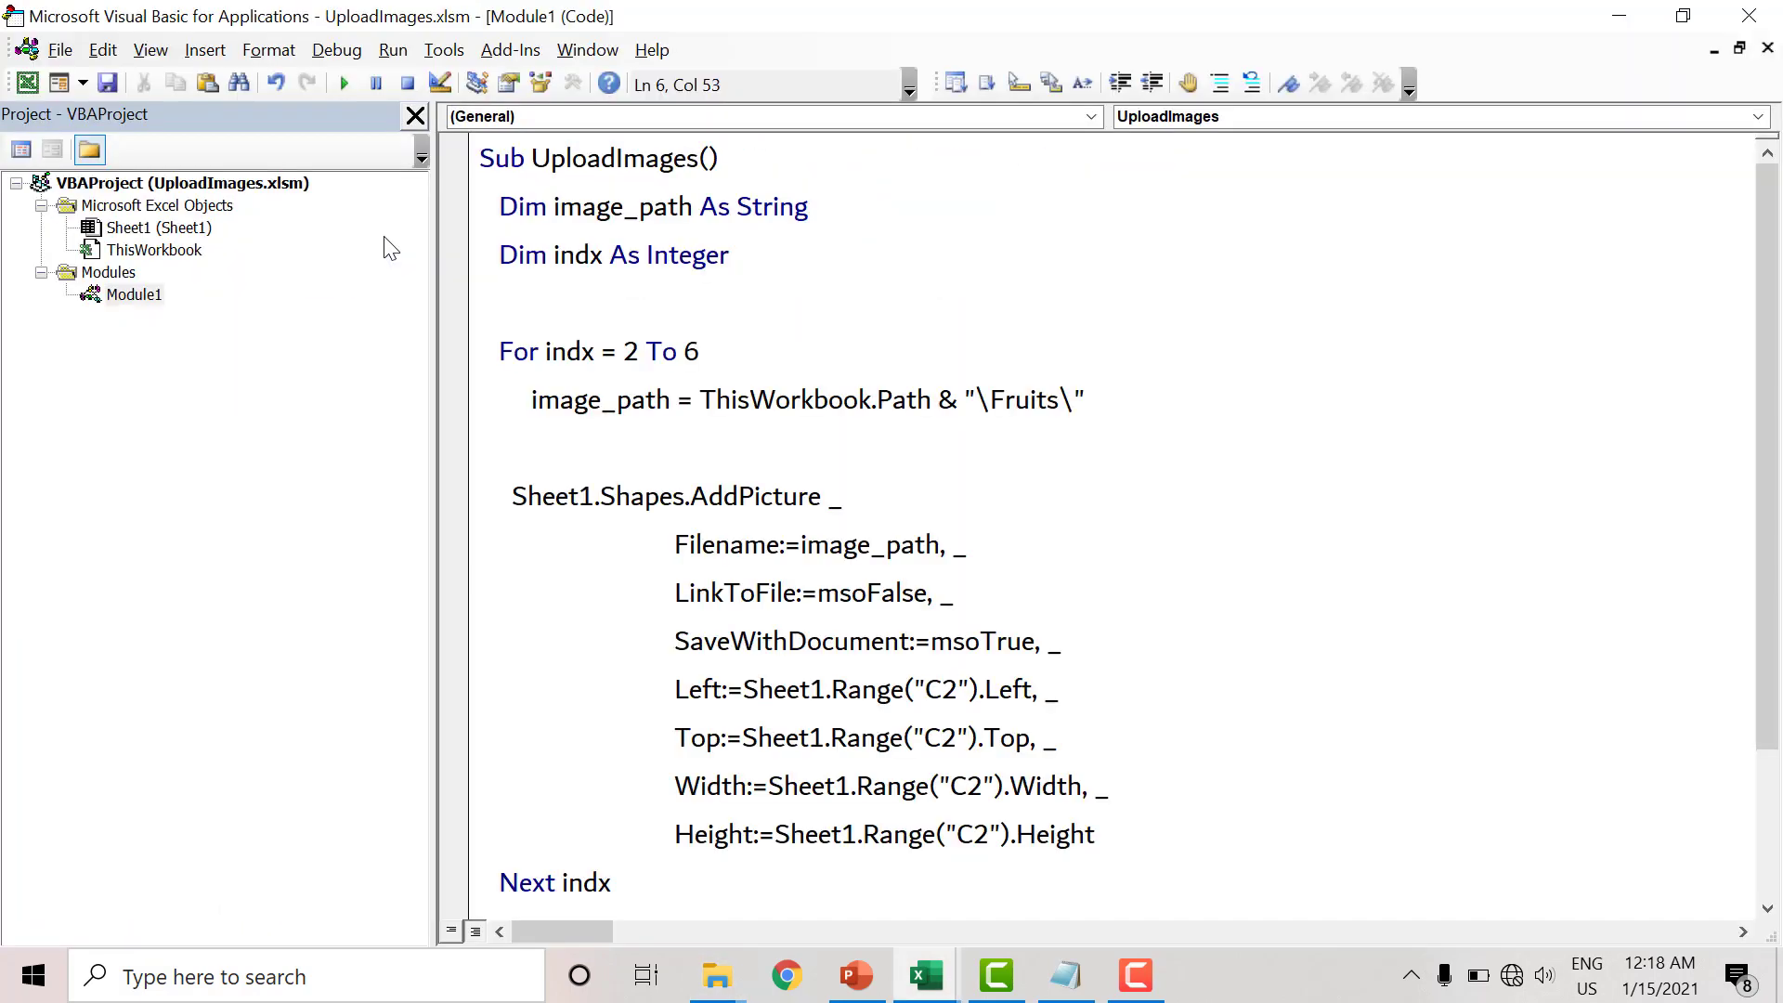
{"action": "type", "text": "&"}
{"action": "key", "text": "alt+Tab"}
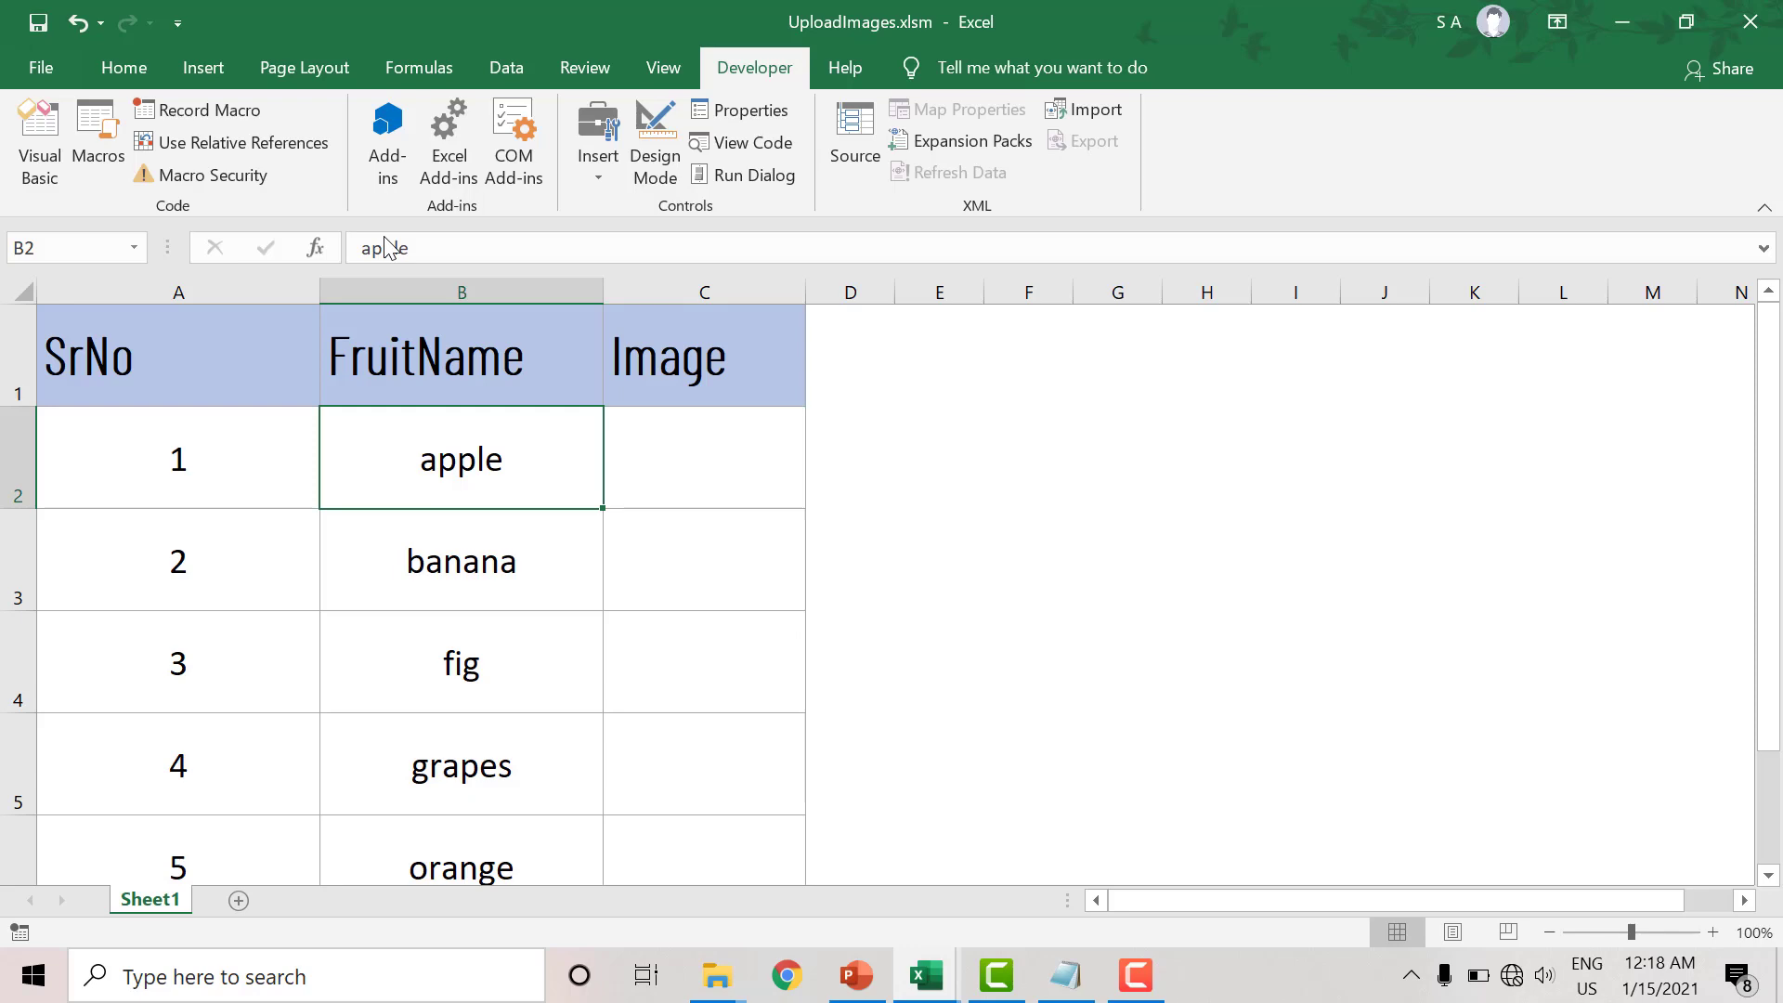
- Append Sheet1.Range("B" & indx).Value to the image_path line, choosing Value from IntelliSense
{"action": "key", "text": "alt+F11"}
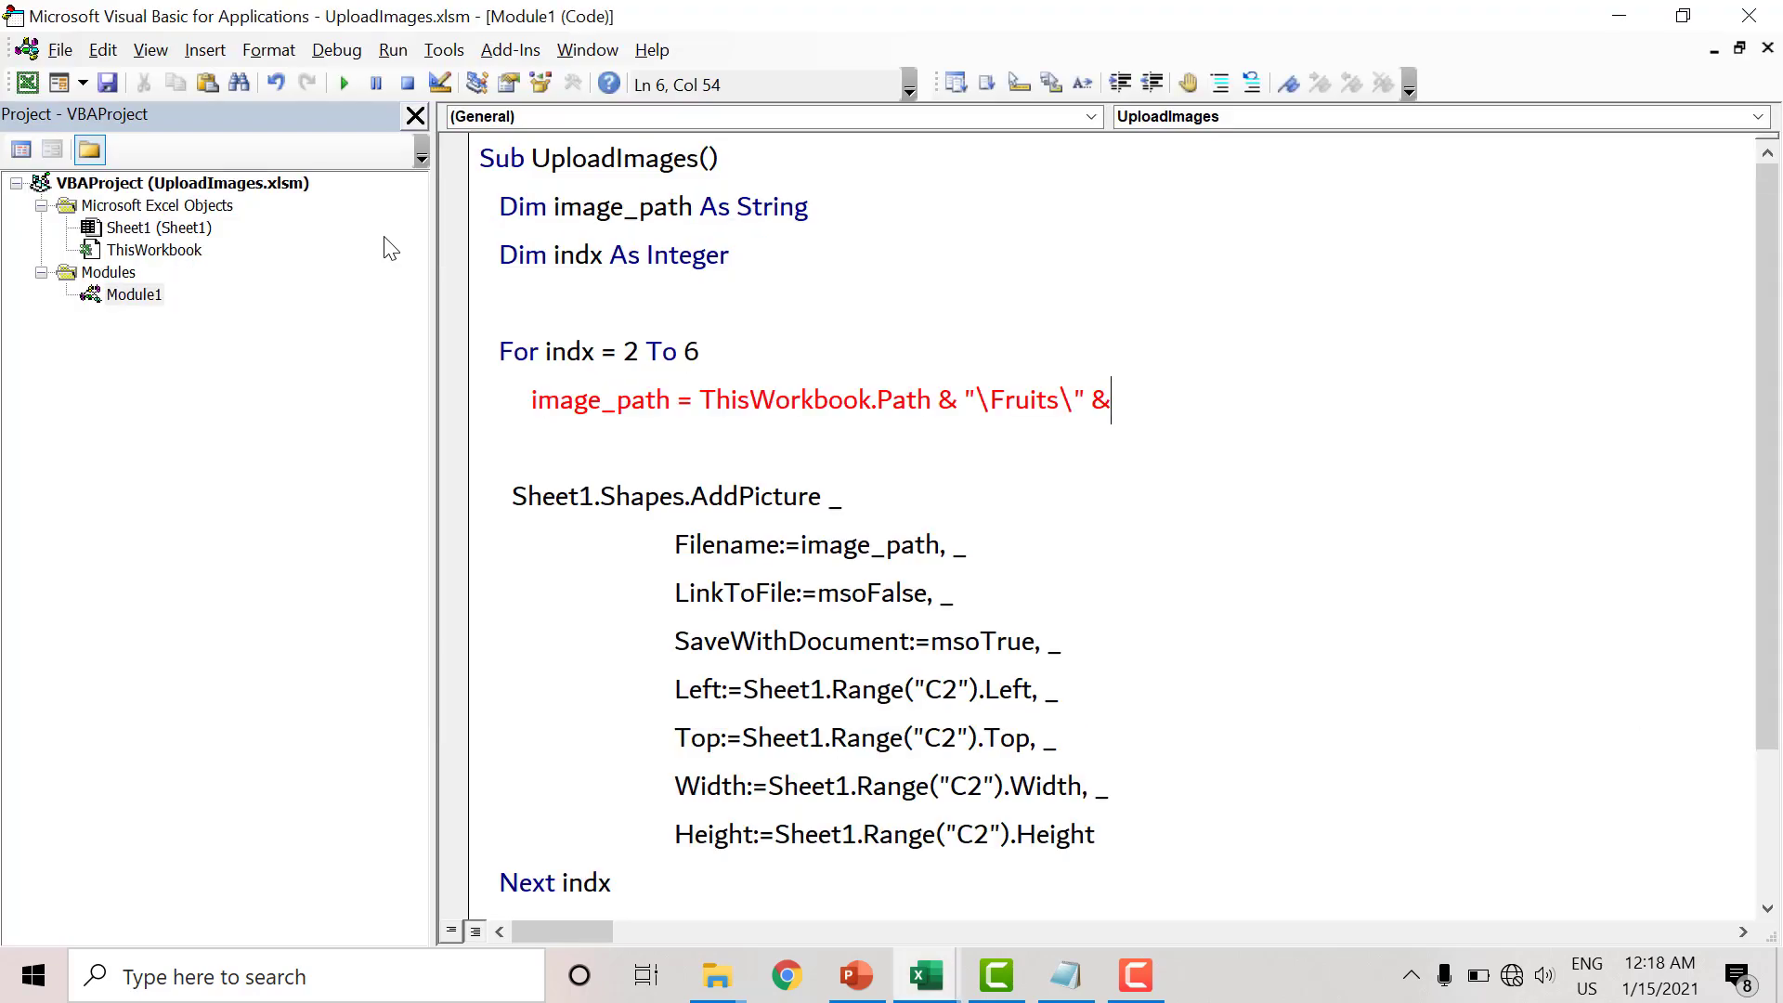
{"action": "type", "text": " shee"}
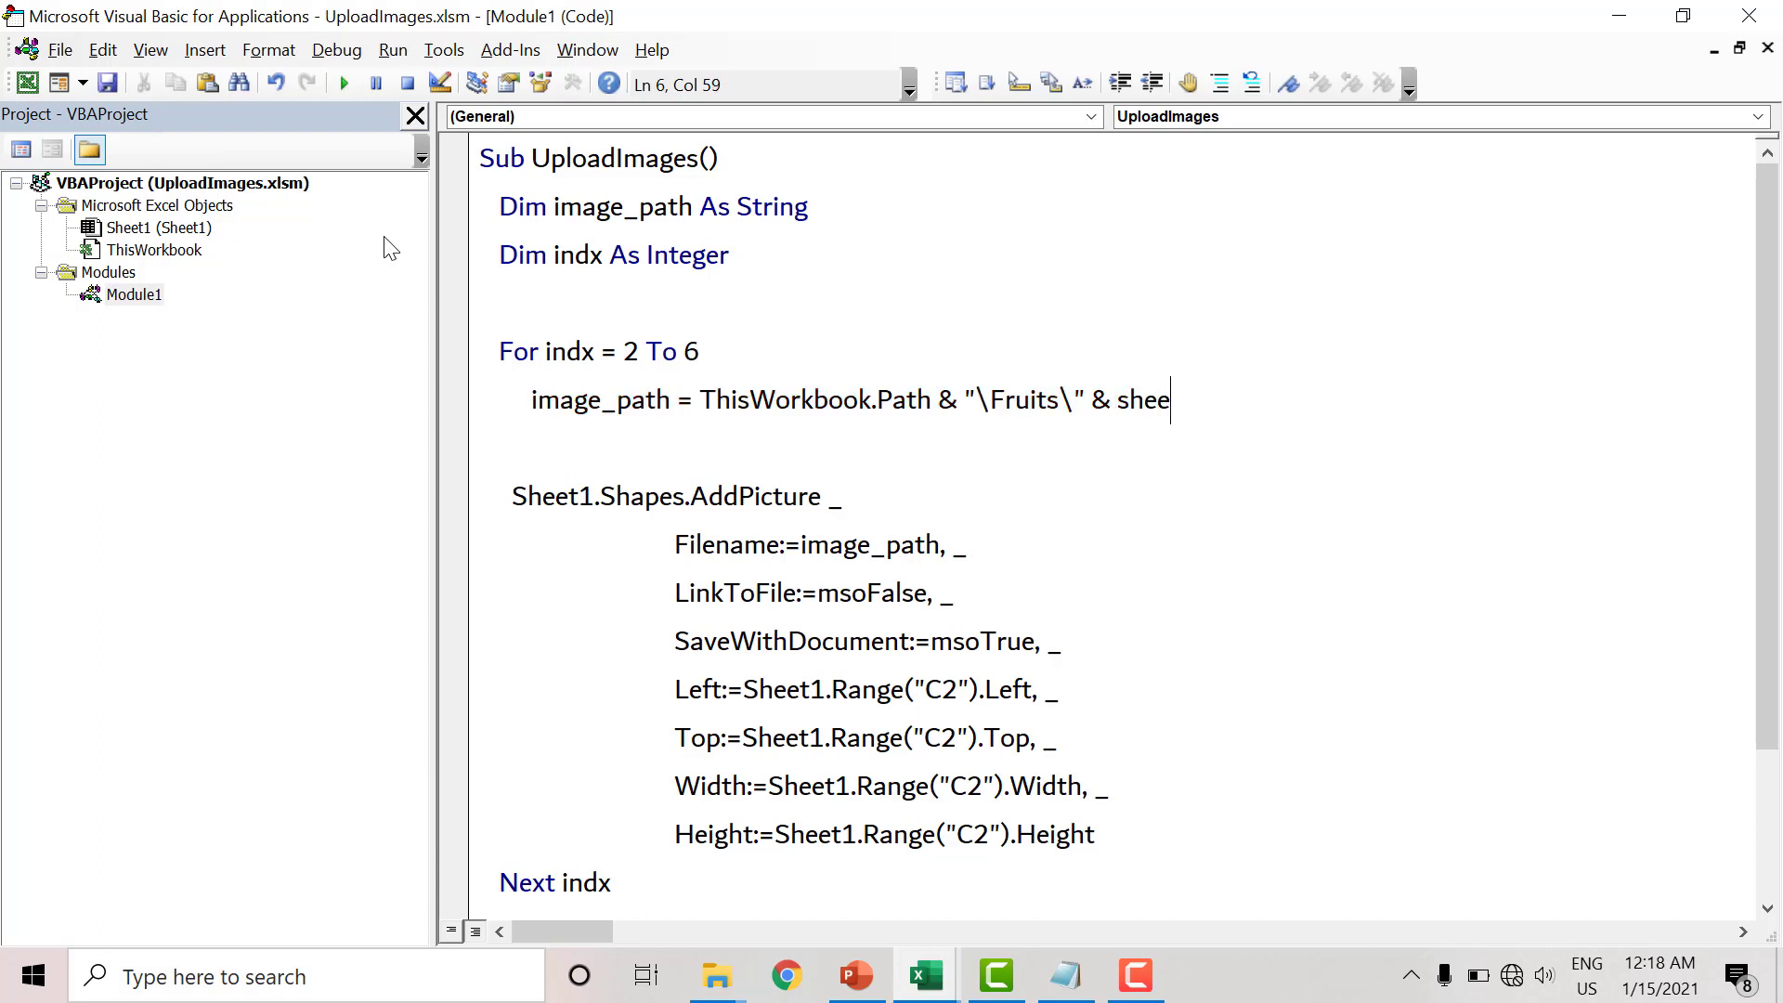
{"action": "type", "text": "t1.range("}
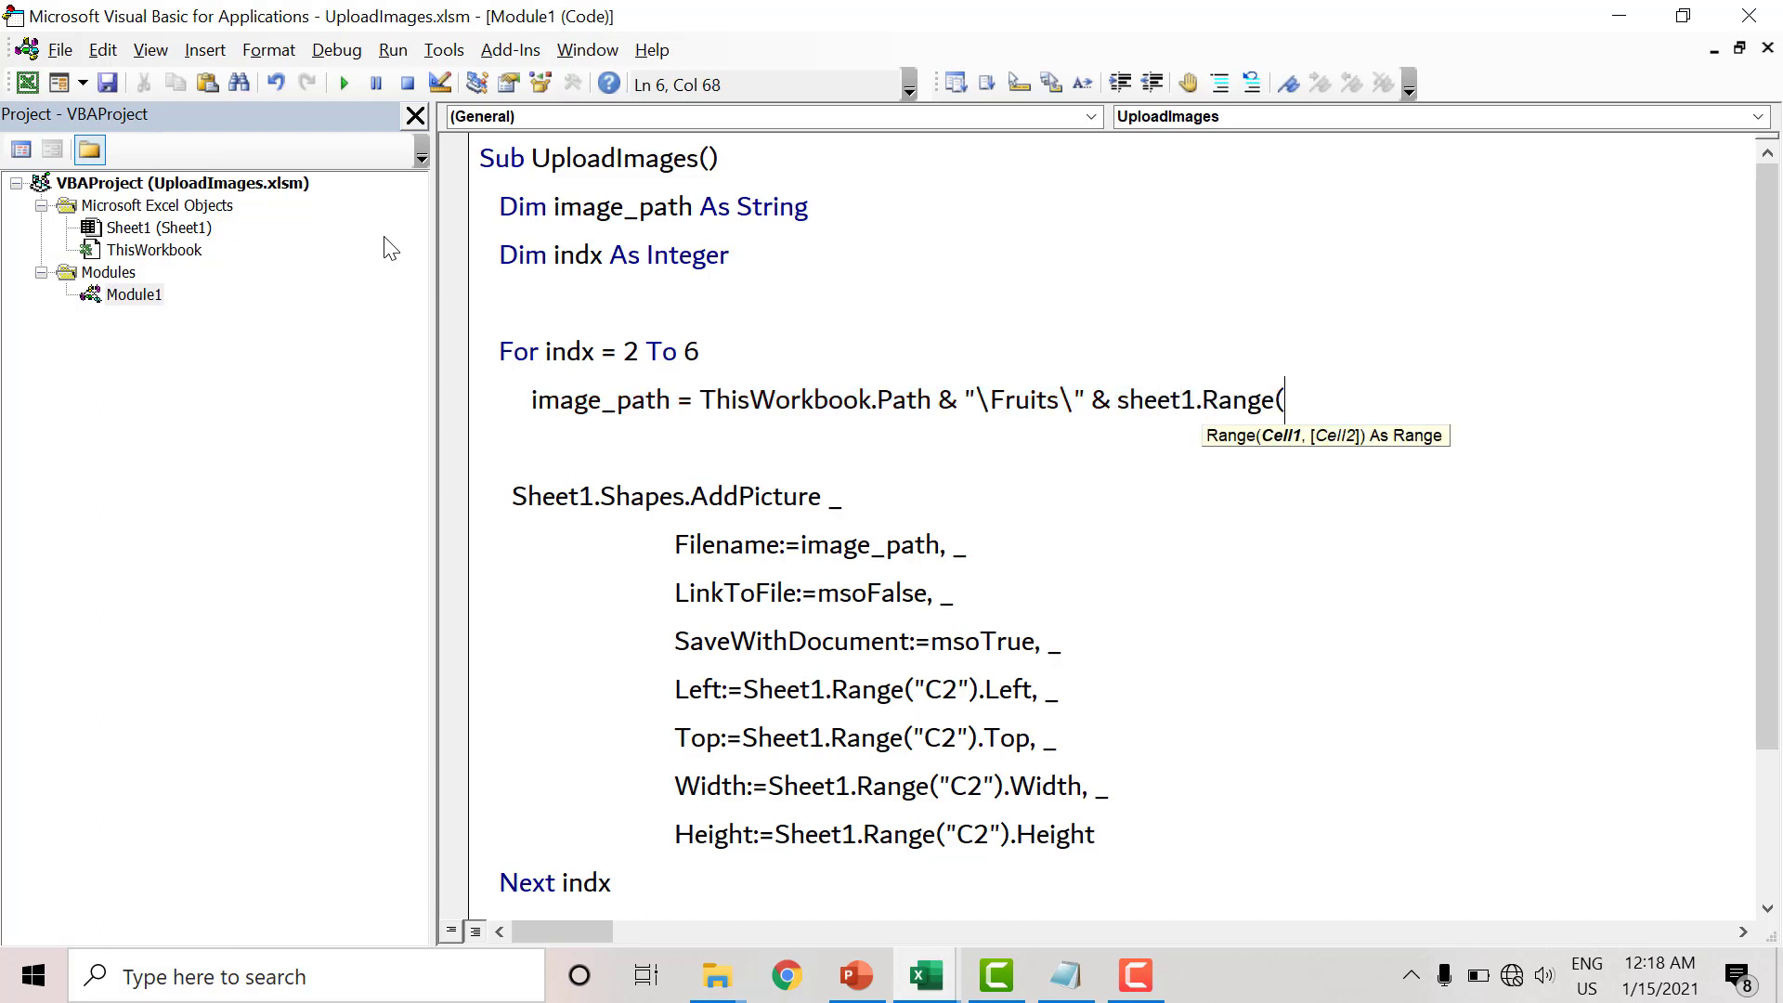
{"action": "type", "text": "\"B\" "}
{"action": "type", "text": "& "}
{"action": "type", "text": "indx"}
{"action": "type", "text": ").v"}
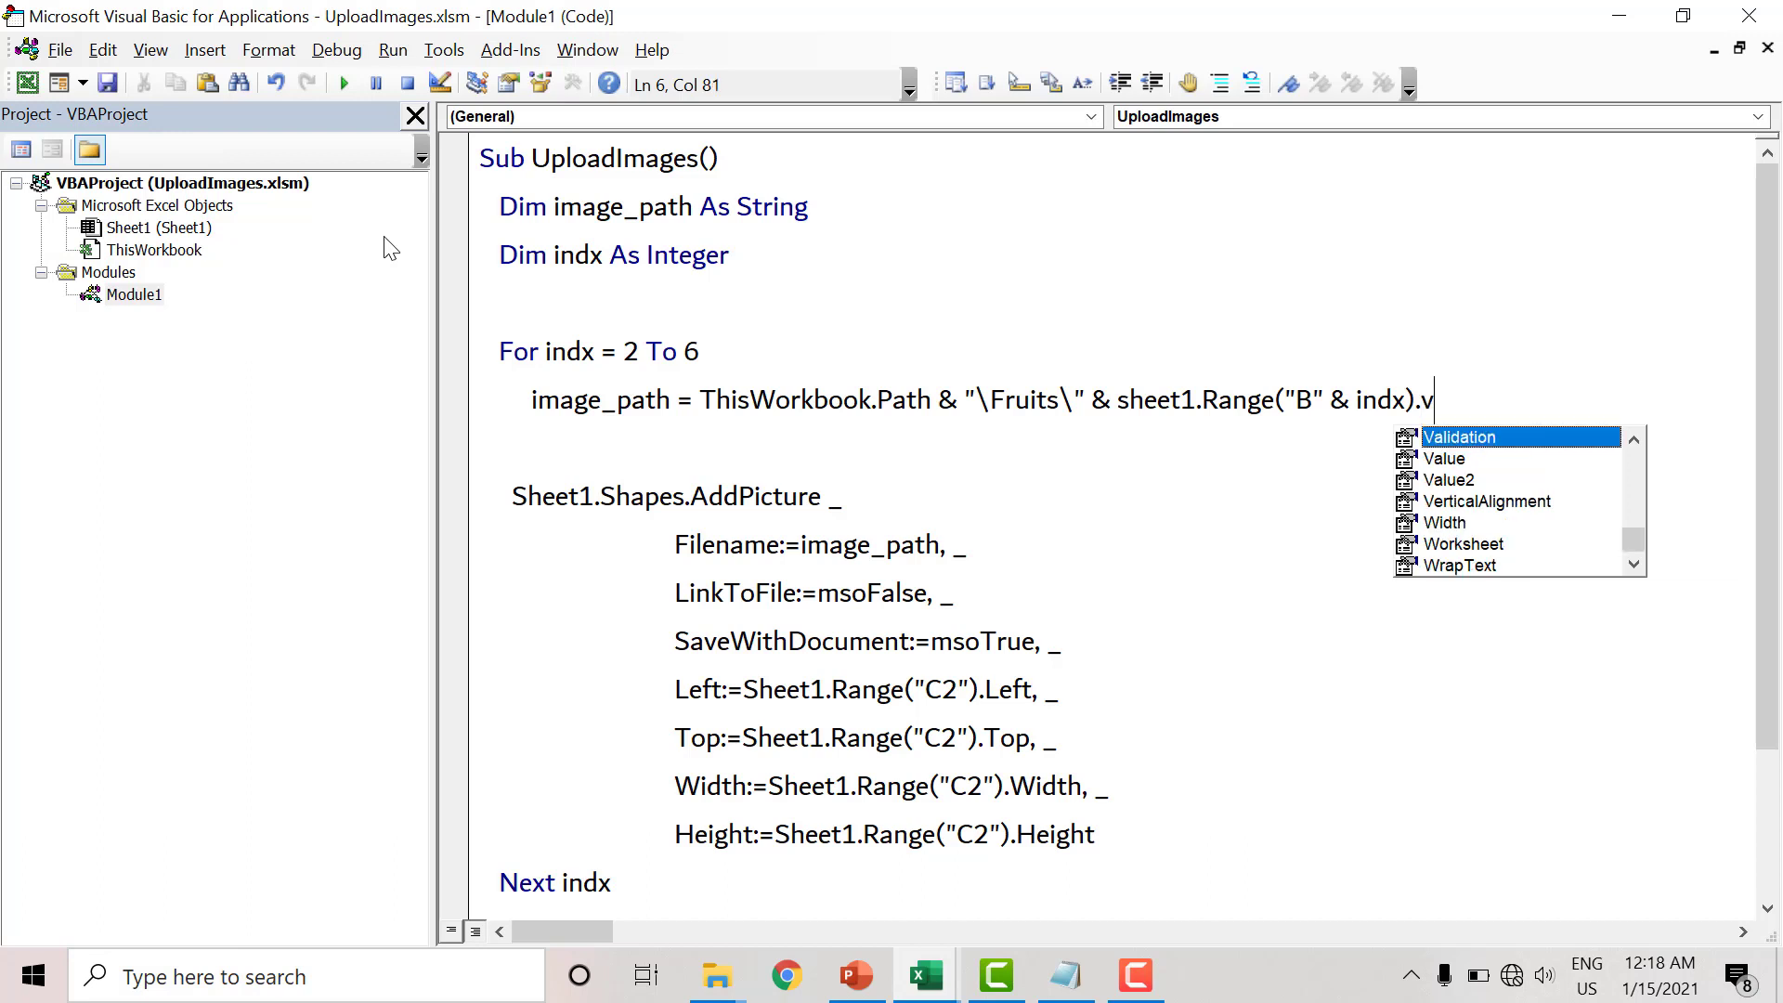
{"action": "key", "text": "Down"}
{"action": "key", "text": "Tab"}
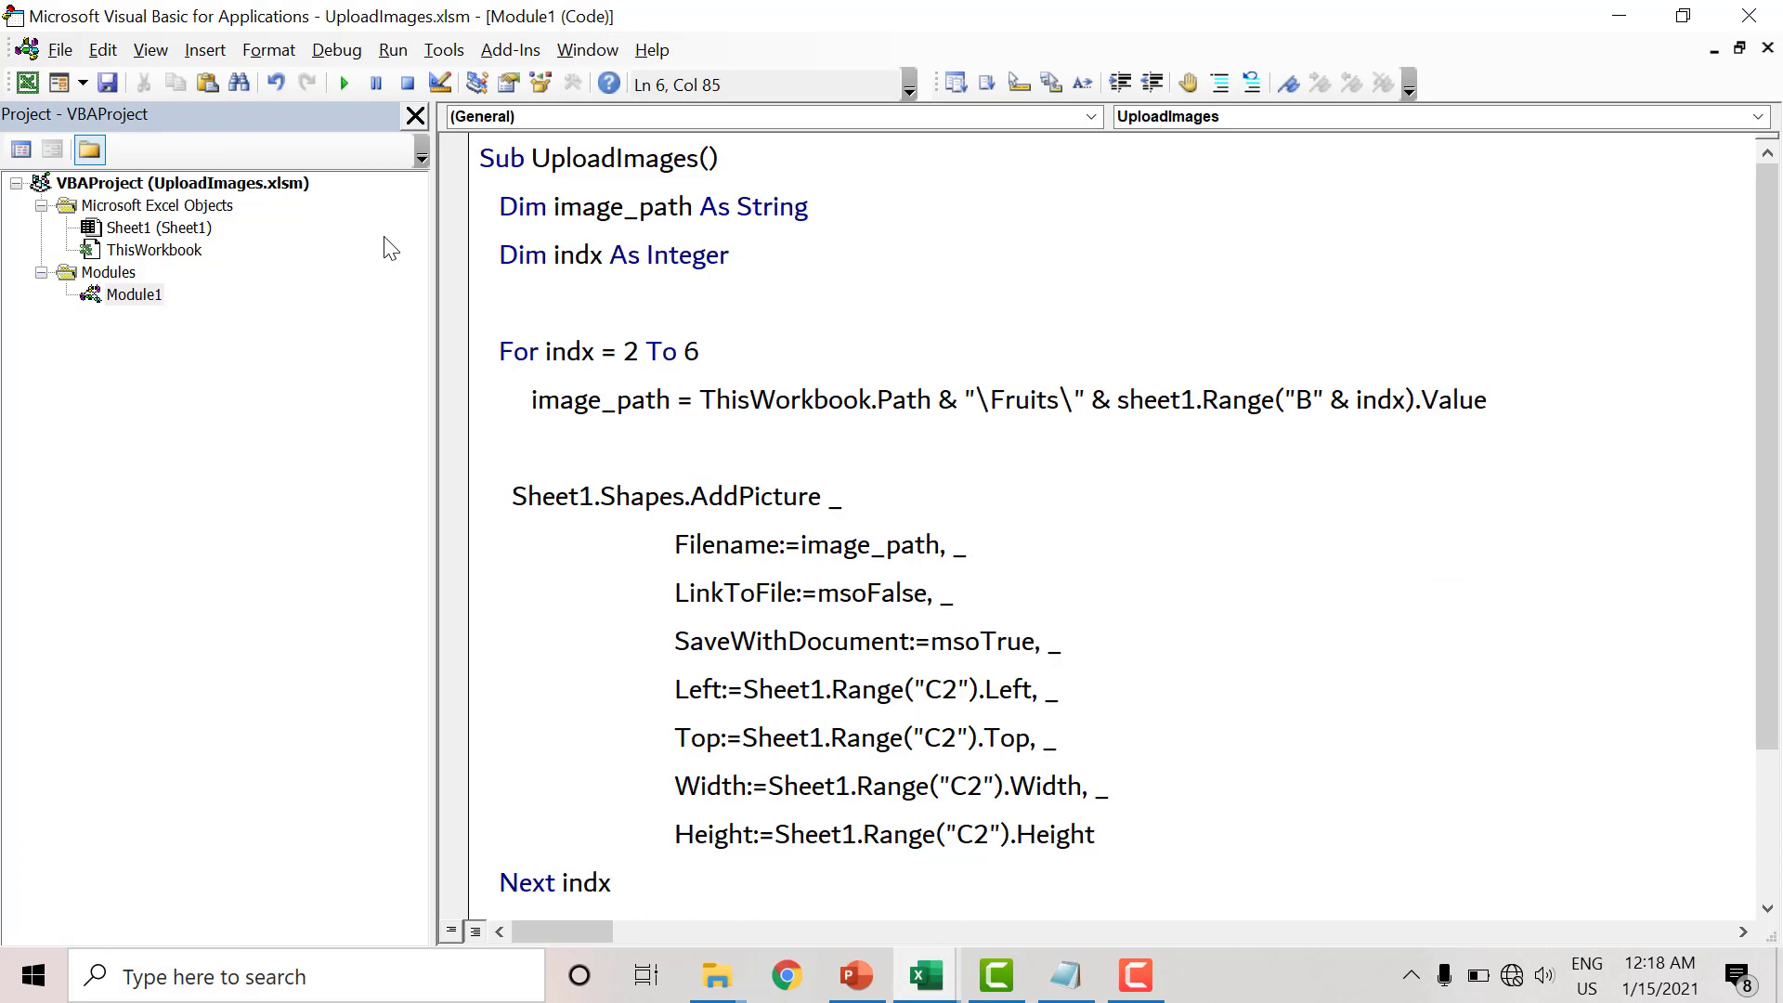
{"action": "key", "text": "Down"}
{"action": "key", "text": "Up"}
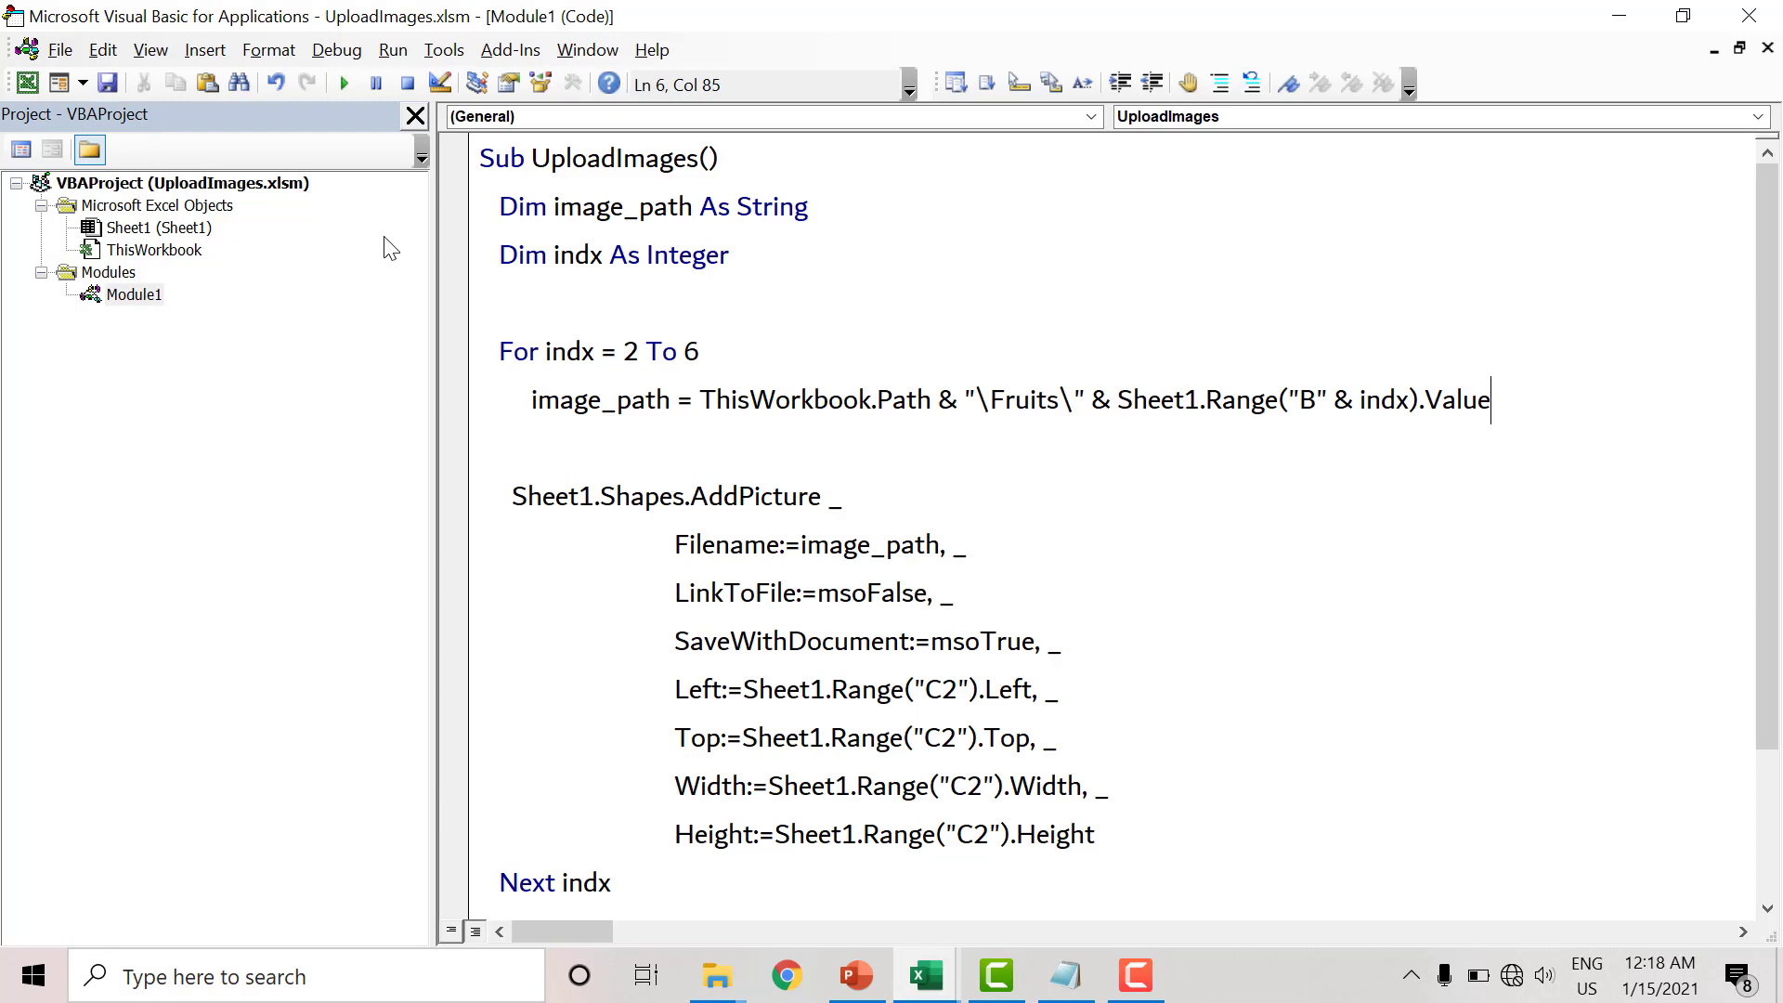
- Confirm the pictures use .jpg via fig.jpg, then end image_path with & ".jpg"
{"action": "key", "text": "alt+Tab"}
{"action": "key", "text": "Tab"}
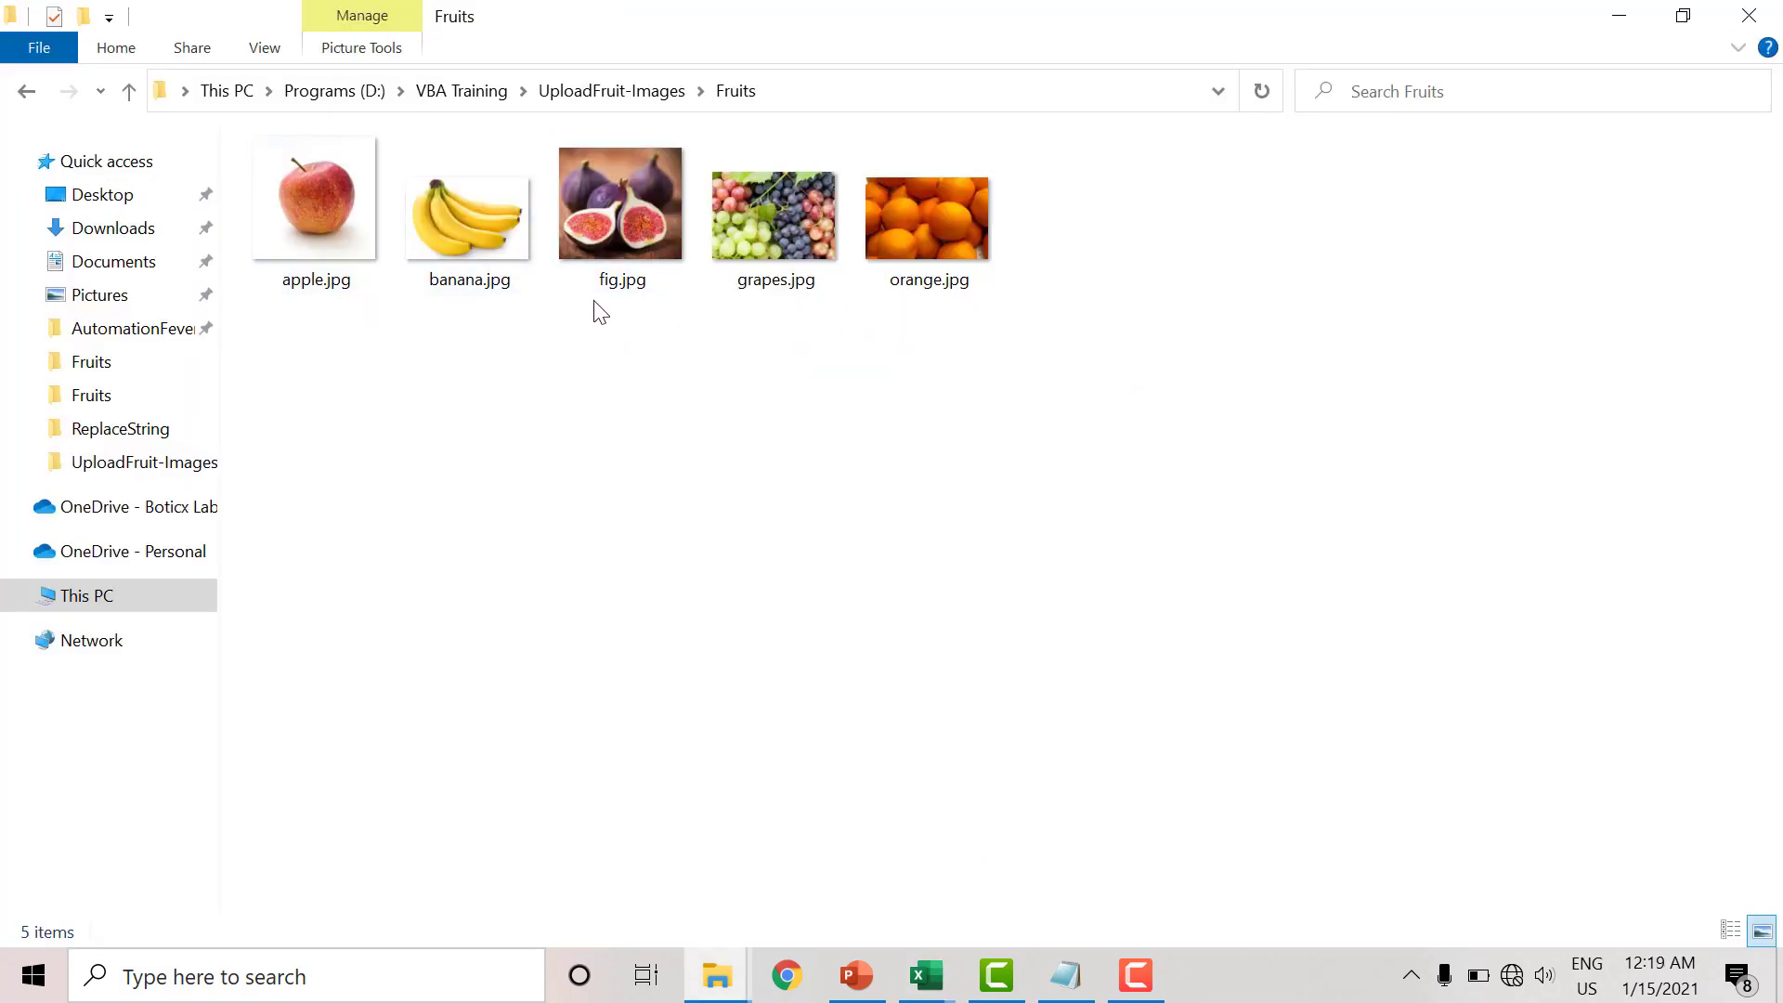
{"action": "left_click", "coordinate": [654, 294]}
{"action": "key", "text": "alt+Tab"}
{"action": "key", "text": "Tab"}
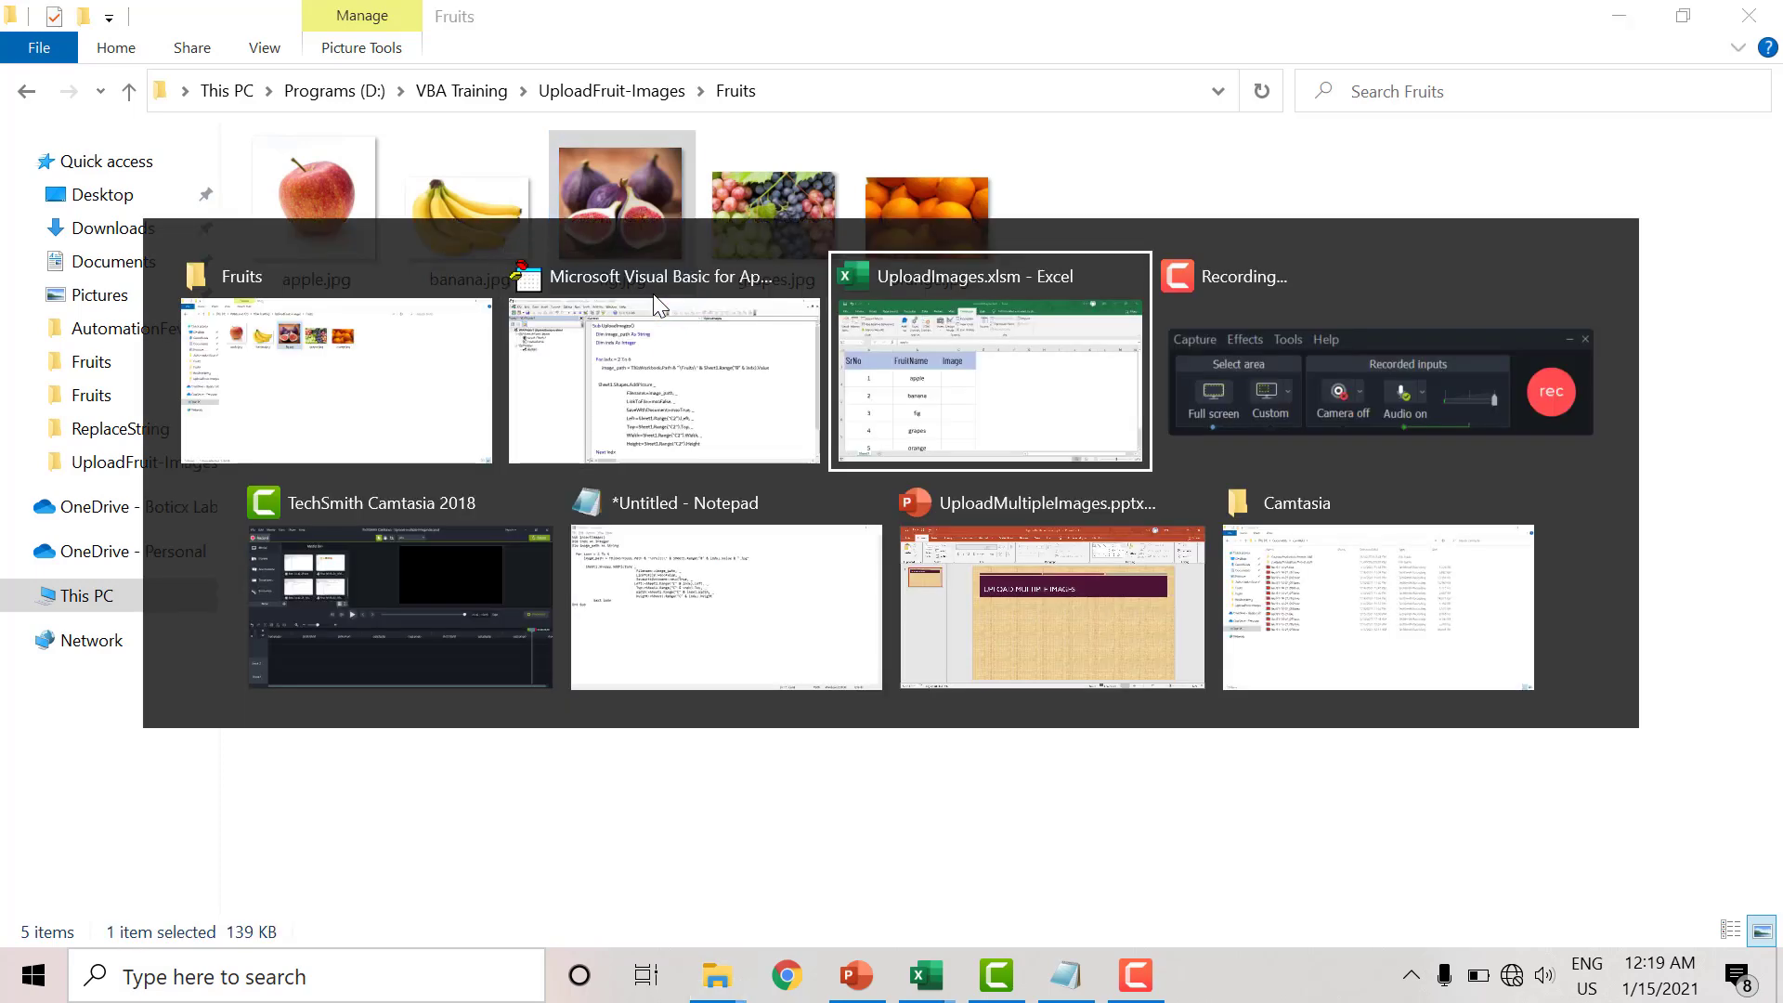
{"action": "key", "text": "alt+Tab"}
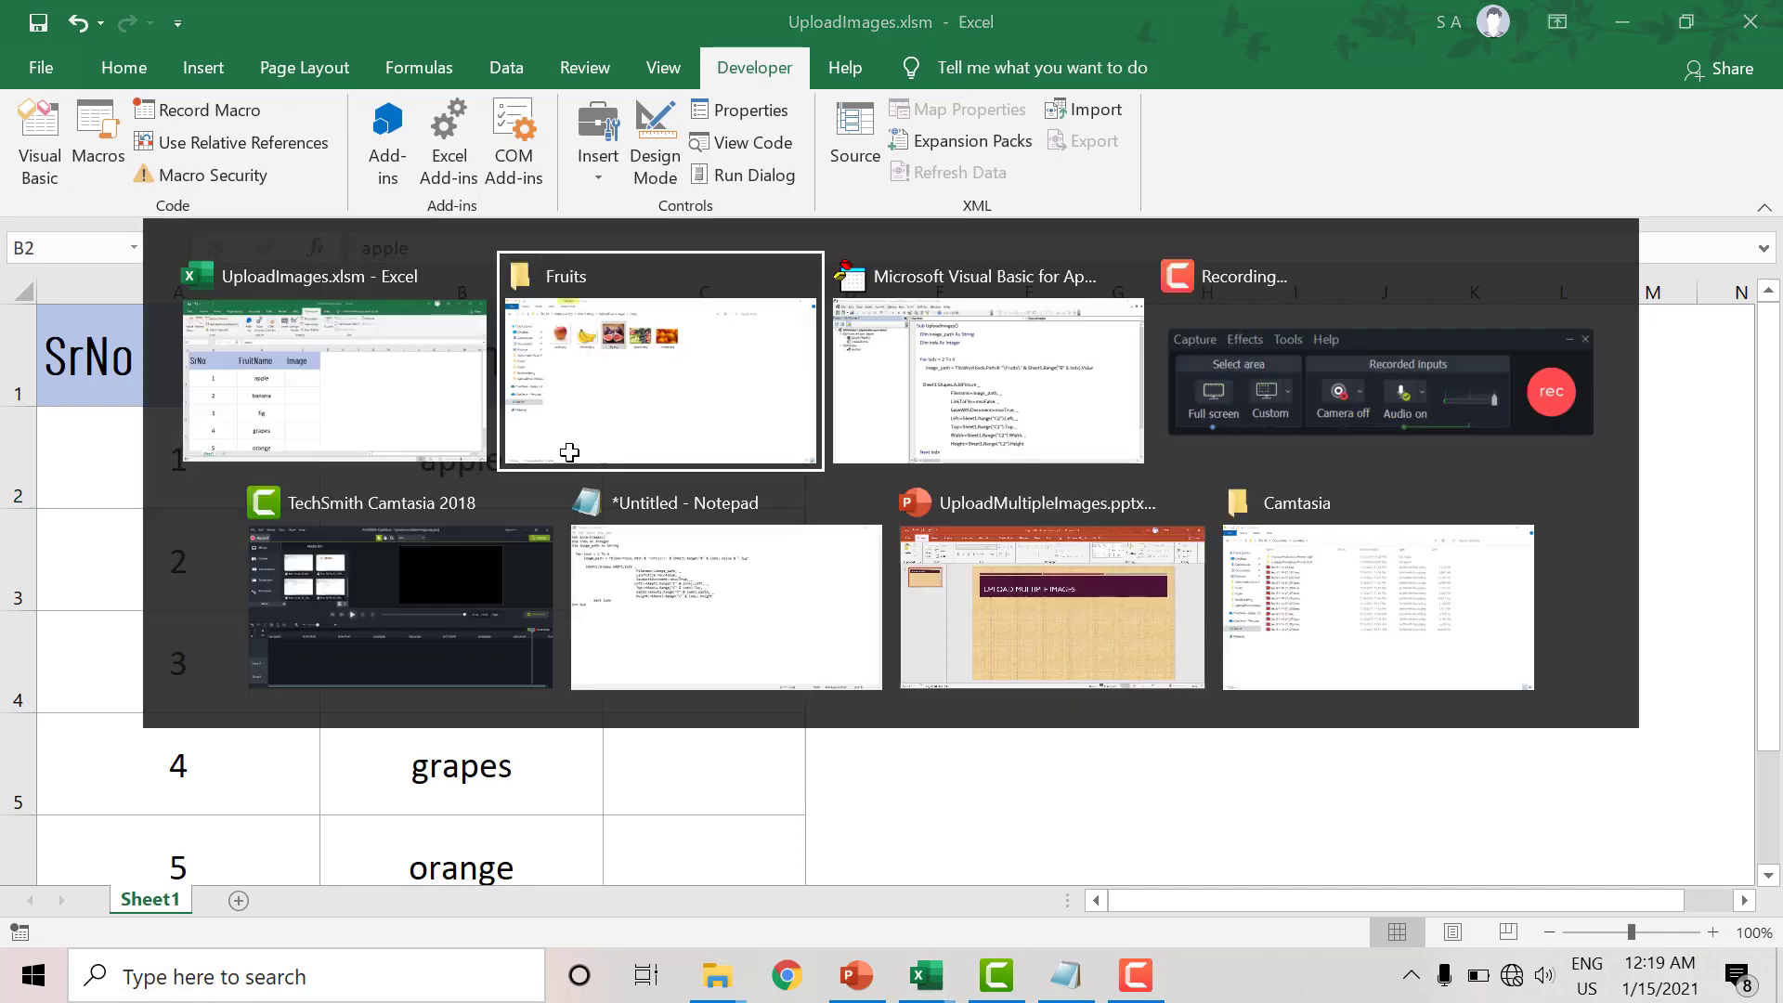
{"action": "key", "text": "alt+Tab"}
{"action": "type", "text": "& "}
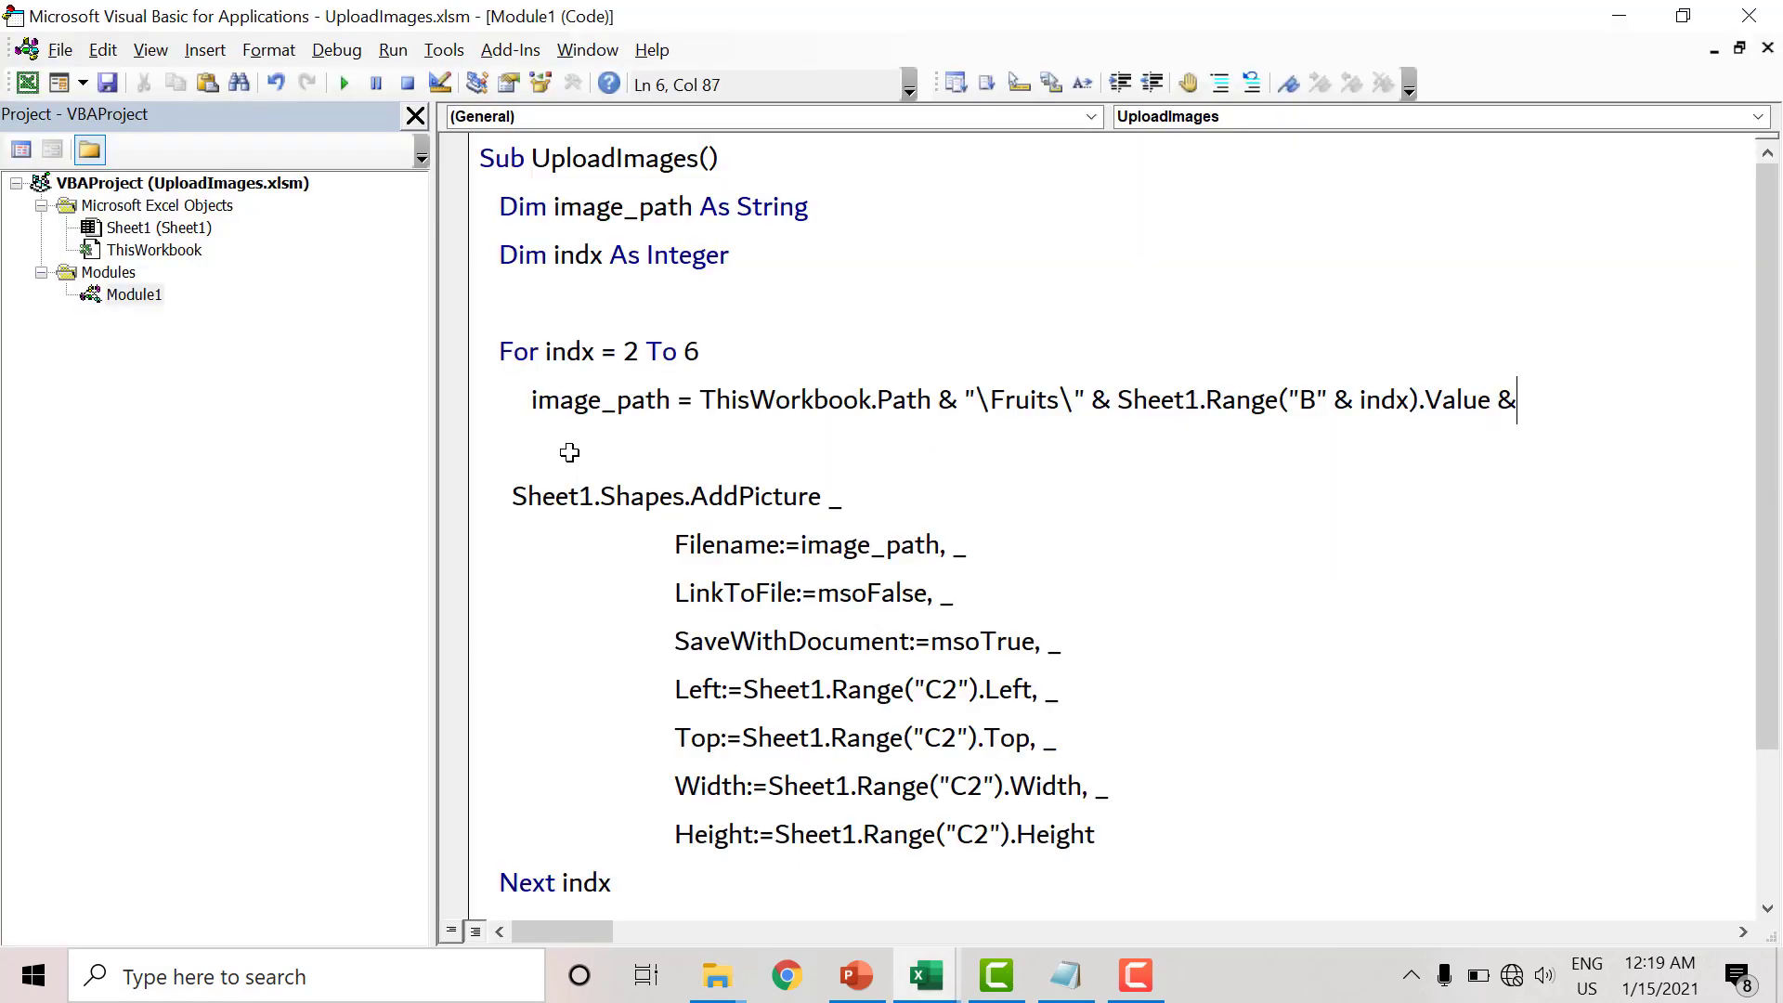
{"action": "type", "text": "\".j"}
{"action": "type", "text": "pg\""}
{"action": "double_click", "coordinate": [637, 409]}
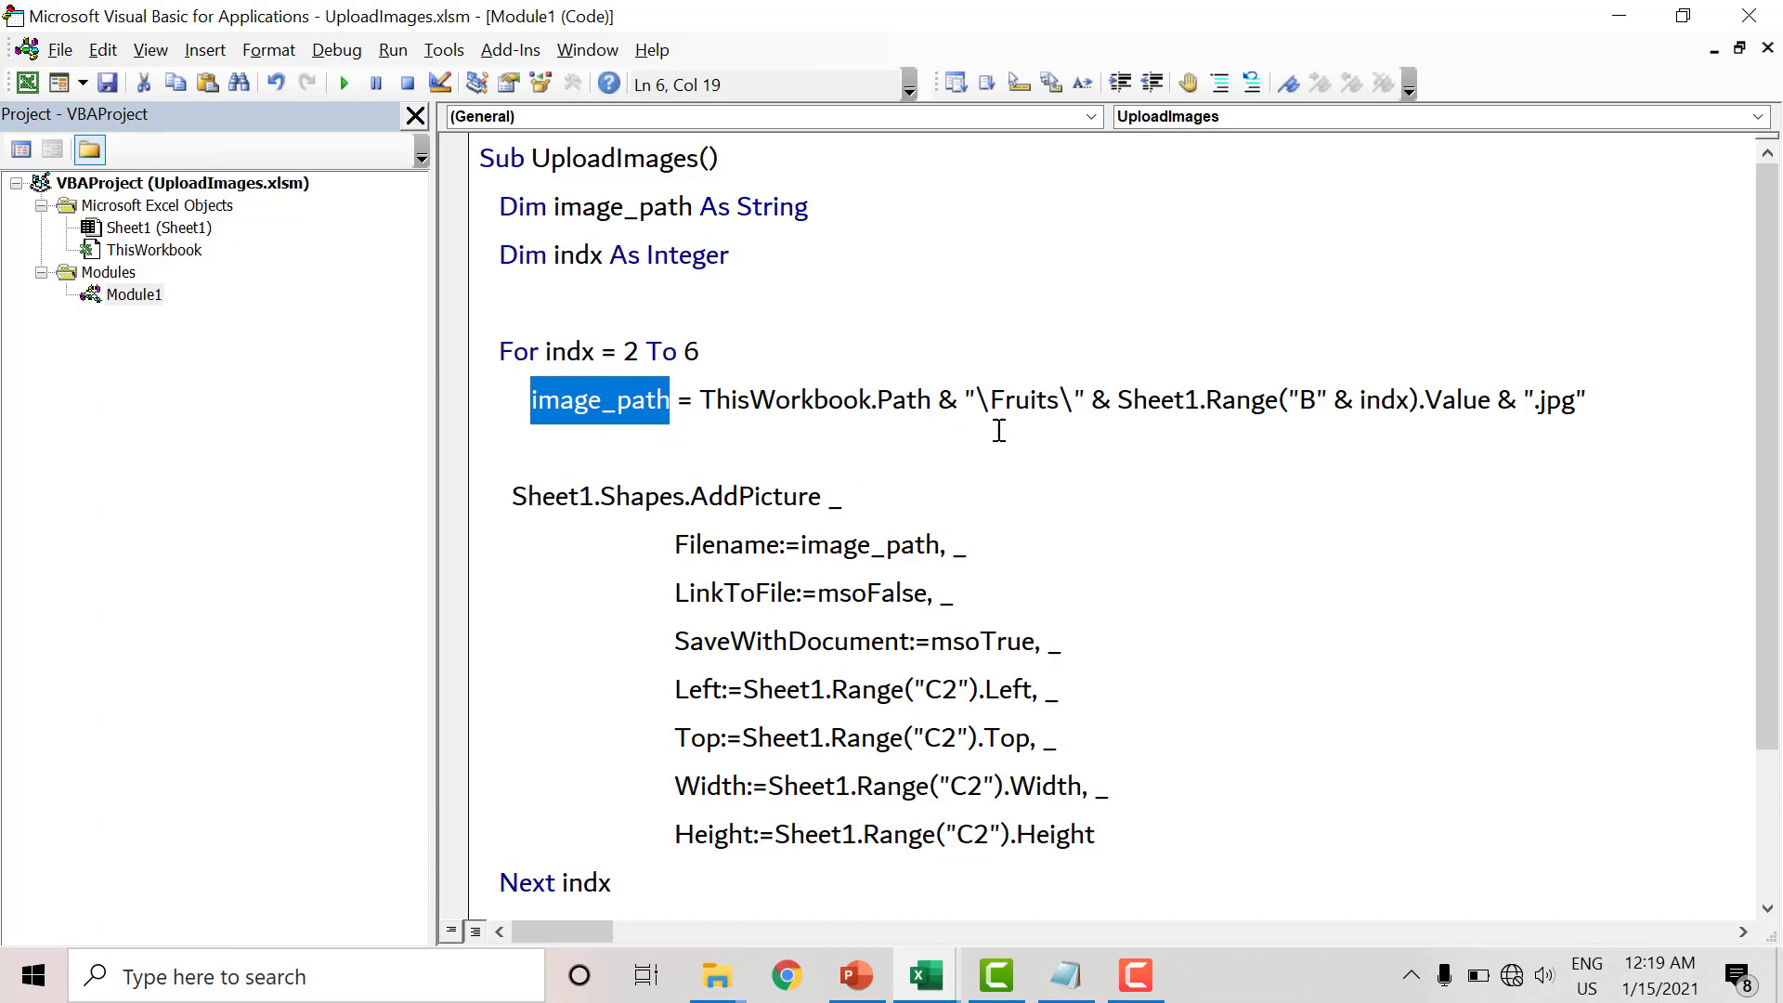
- Change the fixed C2 to "C" & indx in the Left and Top arguments
{"action": "left_click", "coordinate": [956, 690]}
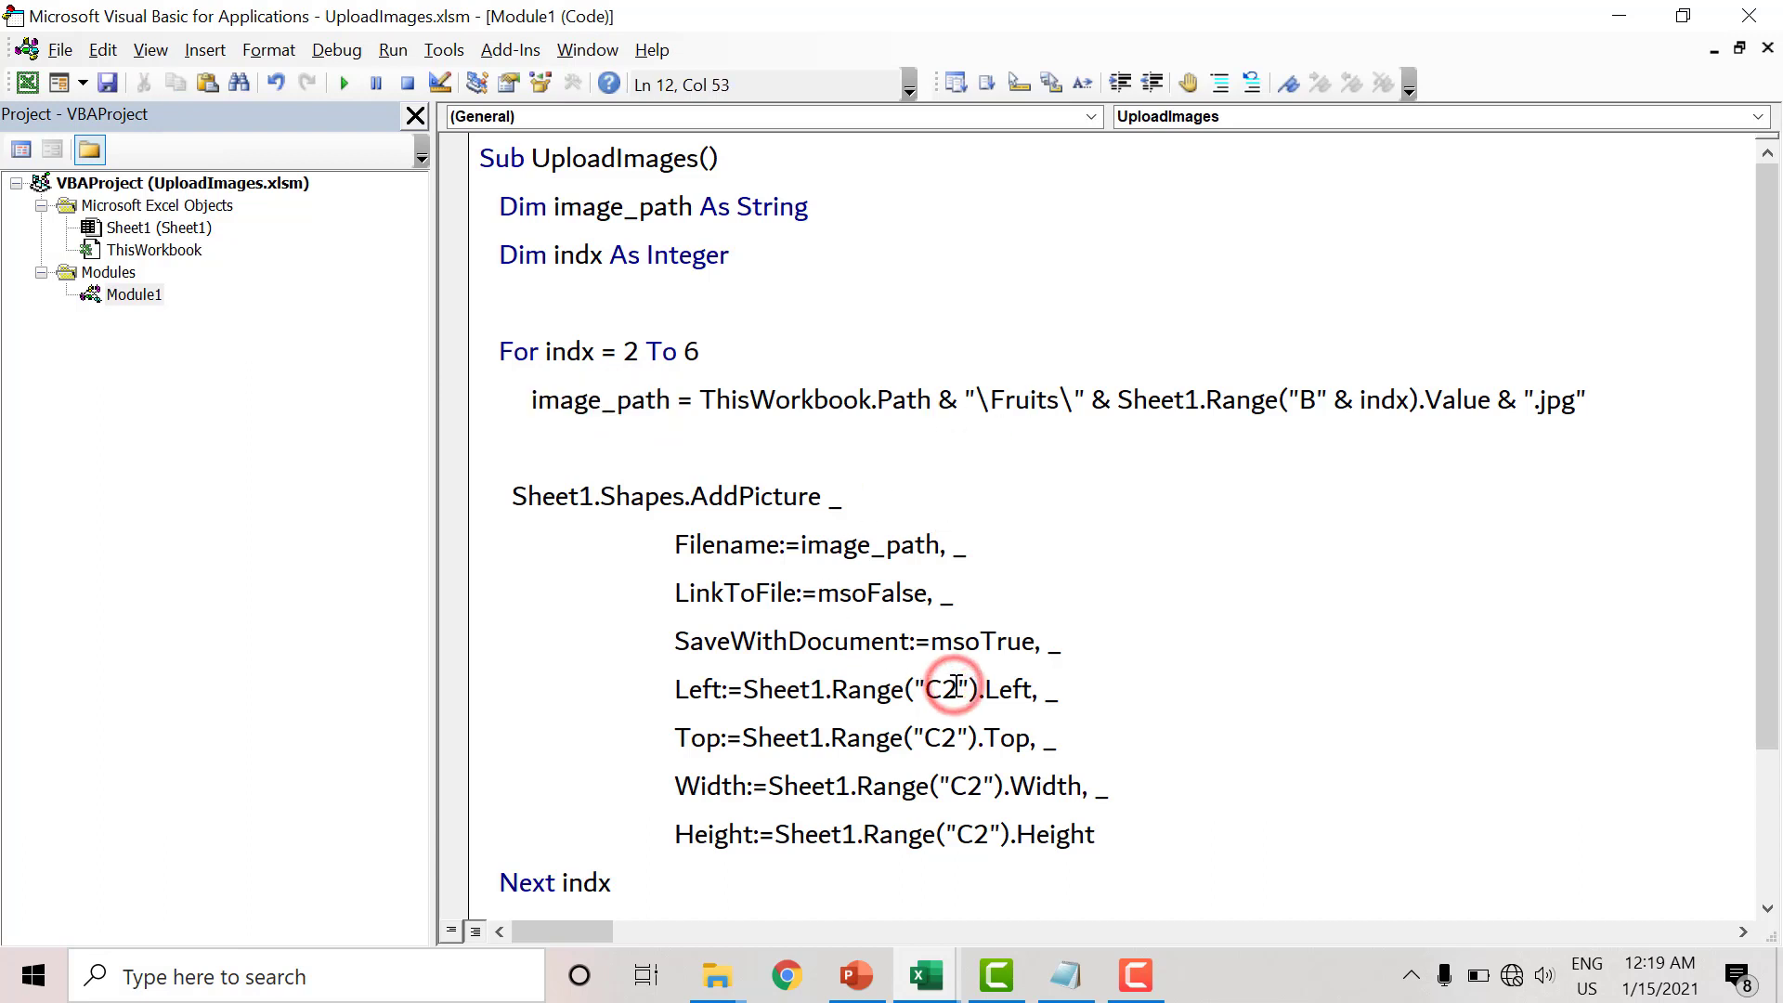
{"action": "key", "text": "BackSpace"}
{"action": "key", "text": "Right"}
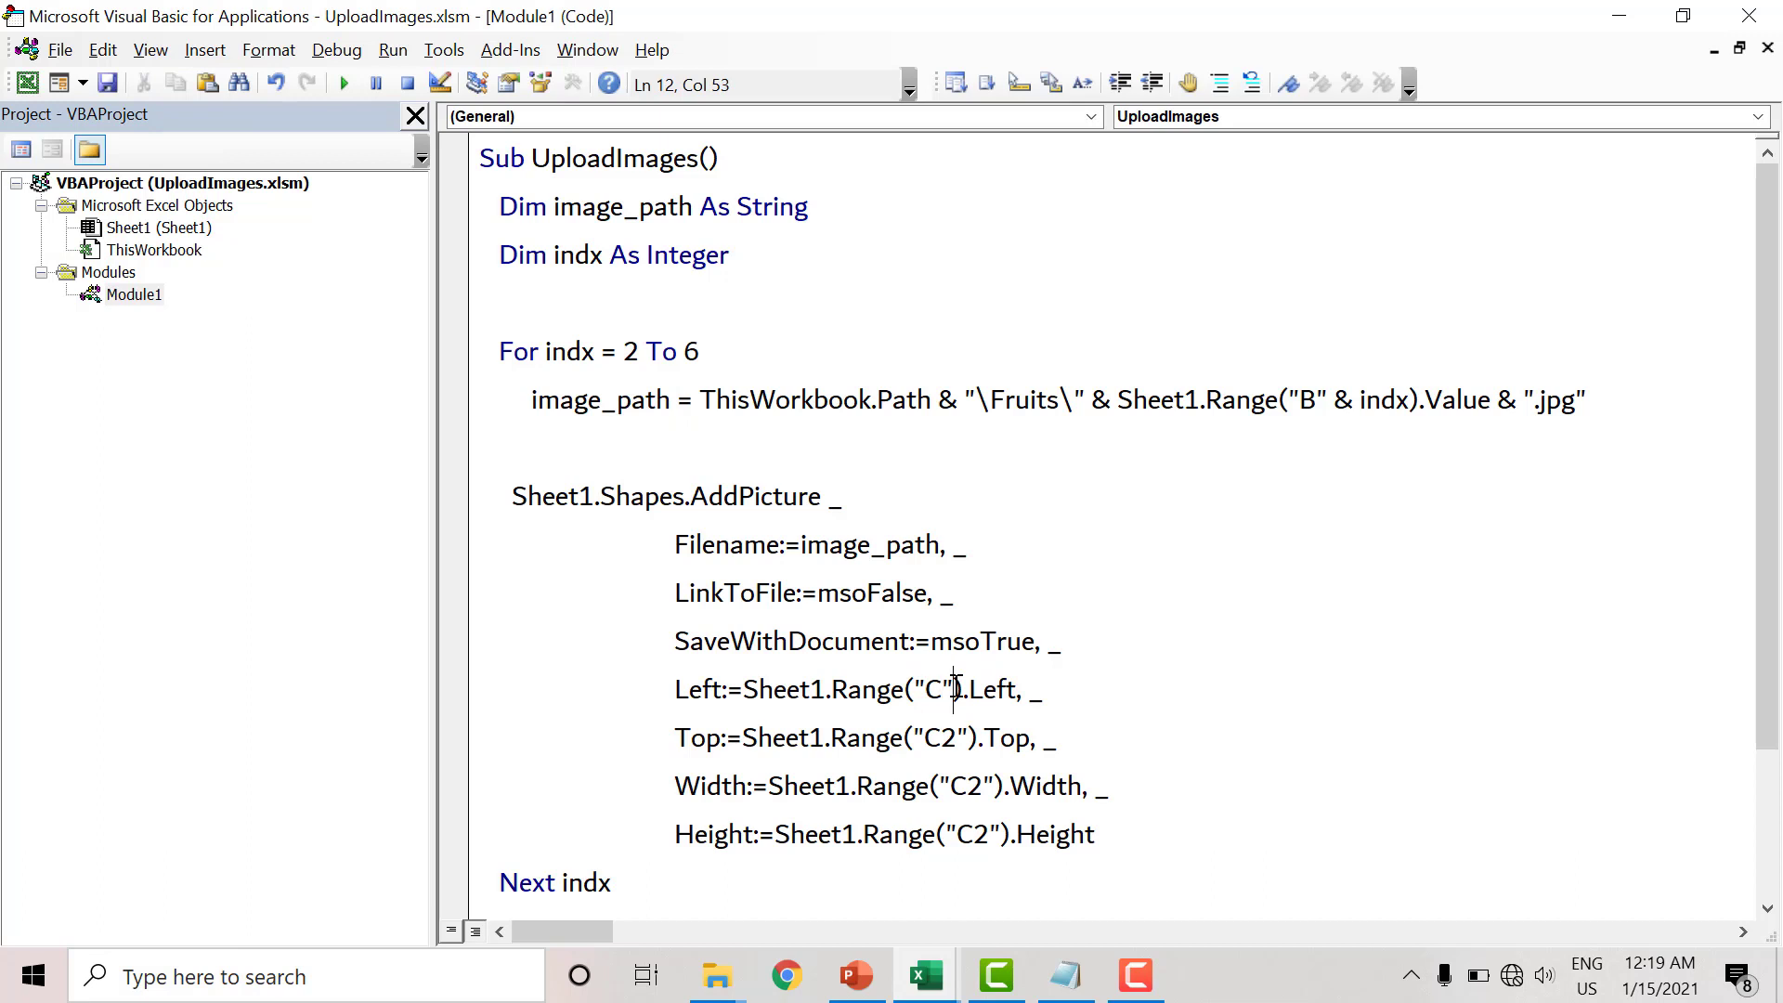
{"action": "type", "text": "& ind"}
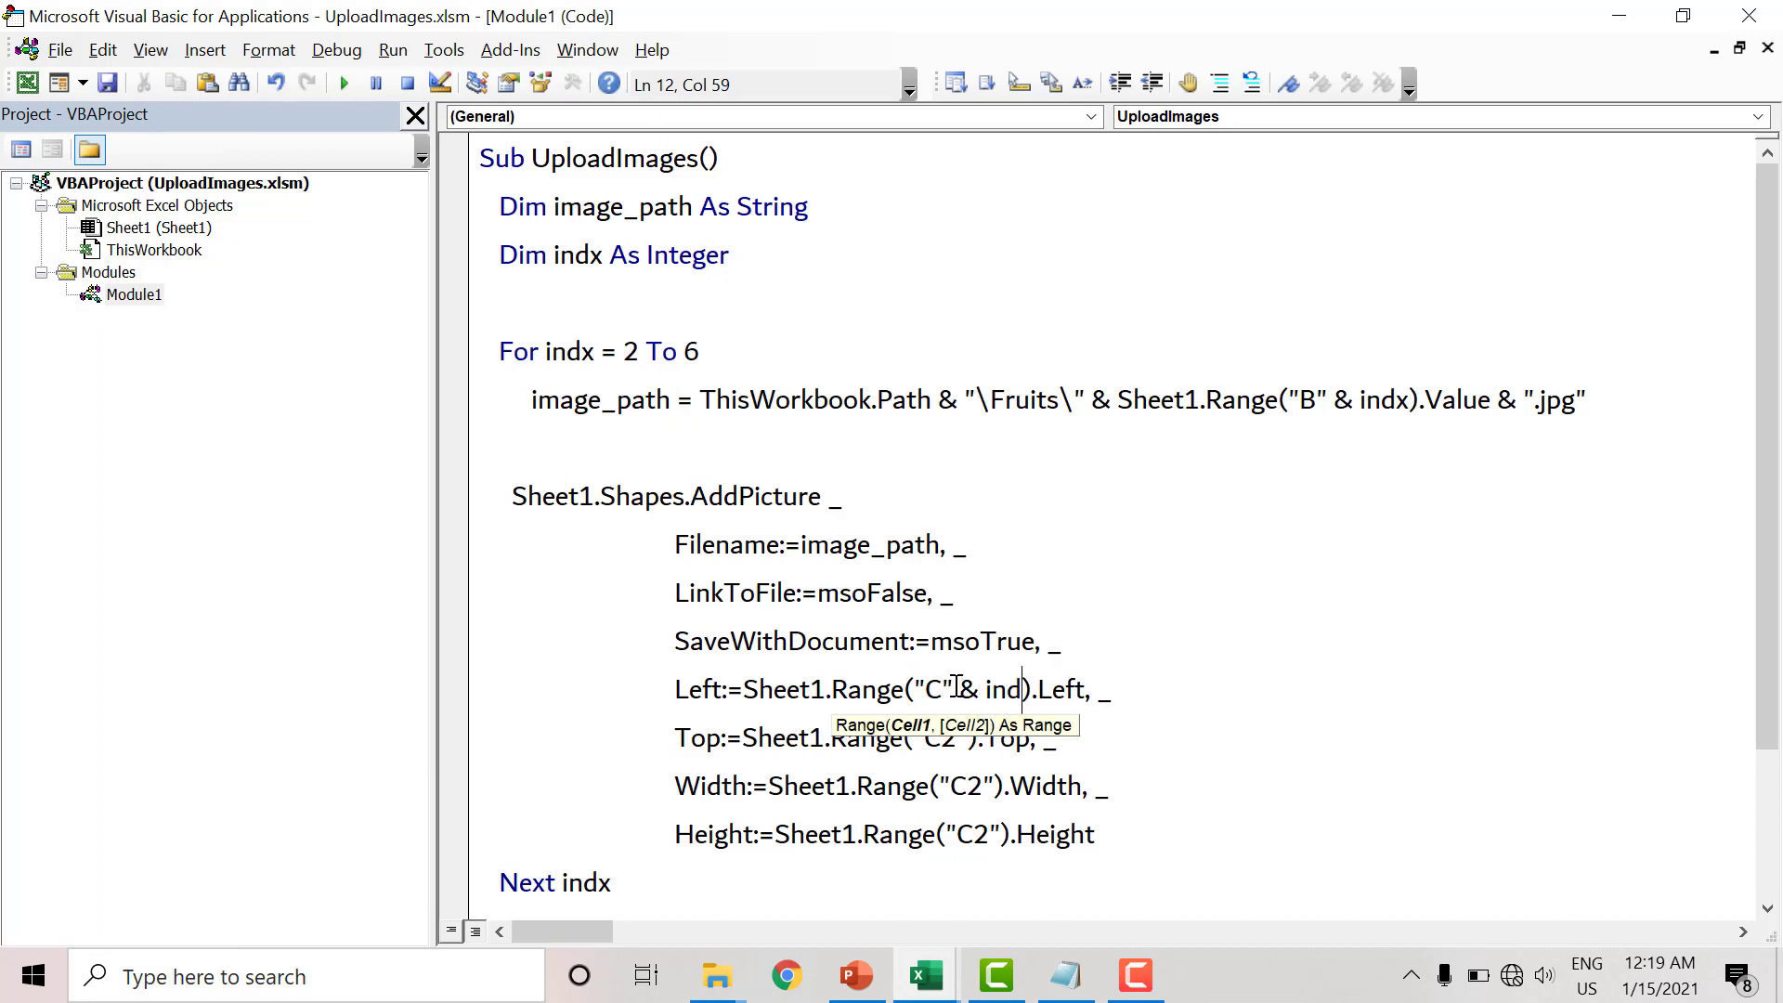
{"action": "type", "text": "x"}
{"action": "key", "text": "Down"}
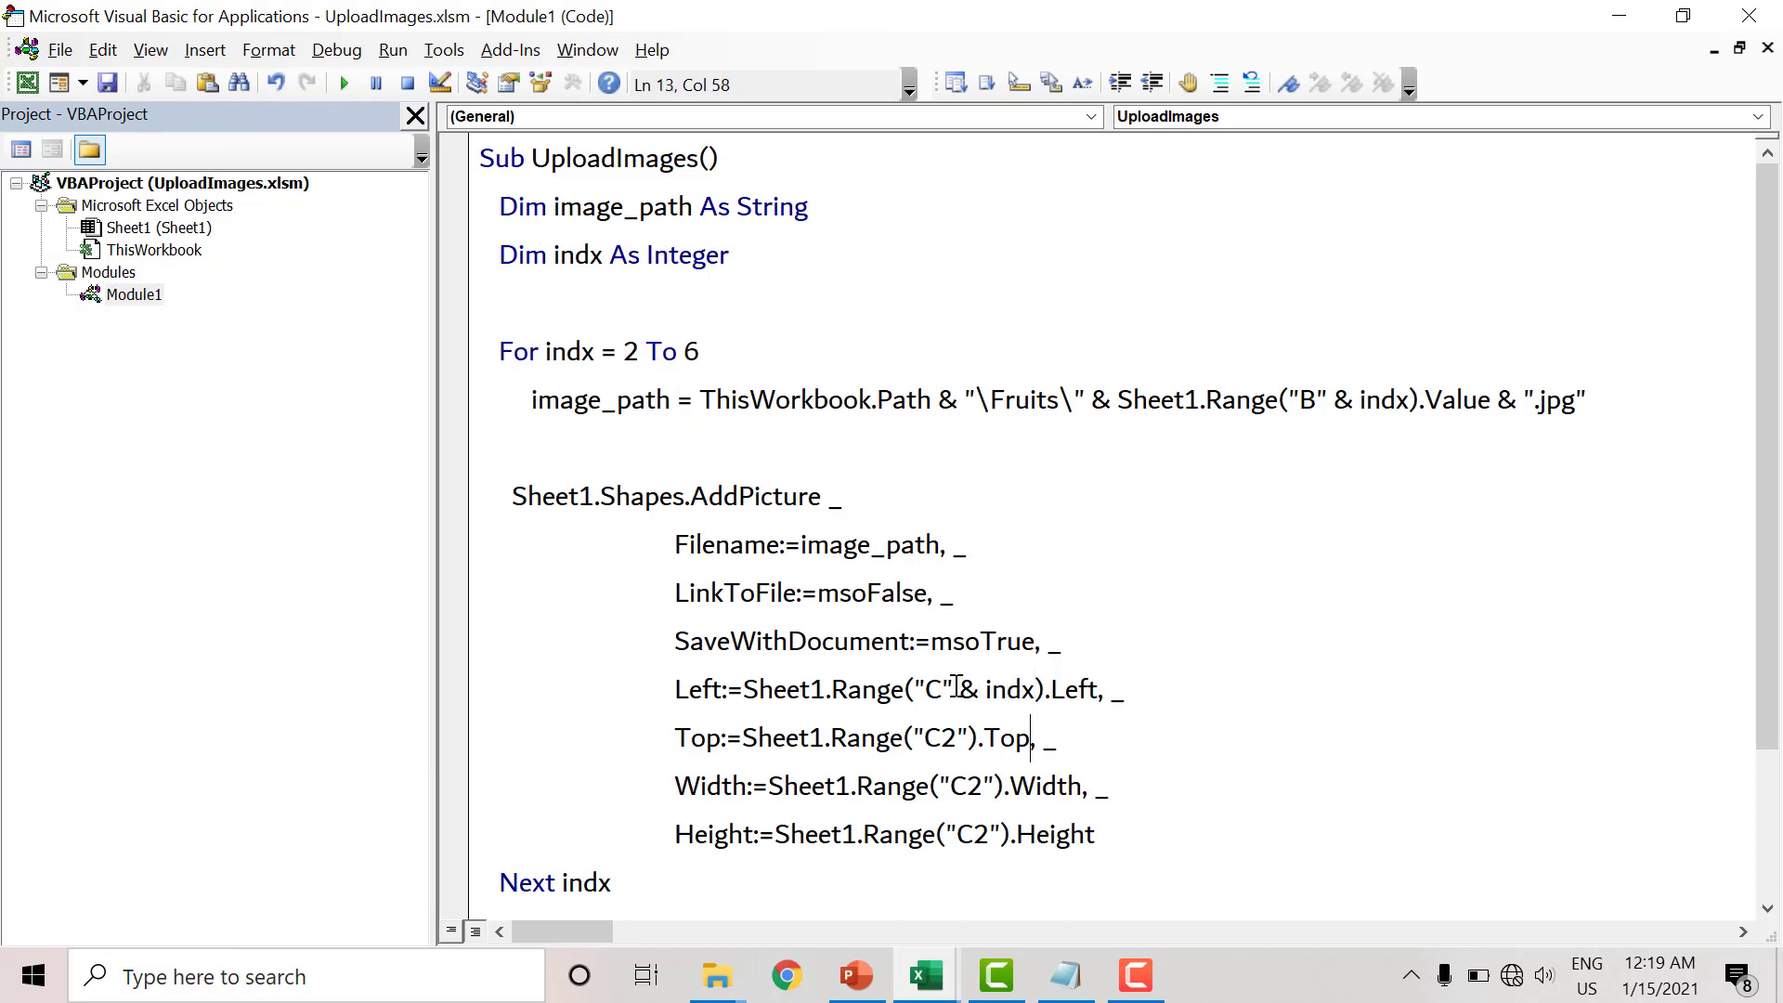
{"action": "key", "text": "Left"}
{"action": "key", "text": "Left"}
{"action": "key", "text": "Left"}
{"action": "key", "text": "Left"}
{"action": "key", "text": "BackSpace"}
{"action": "key", "text": "Right"}
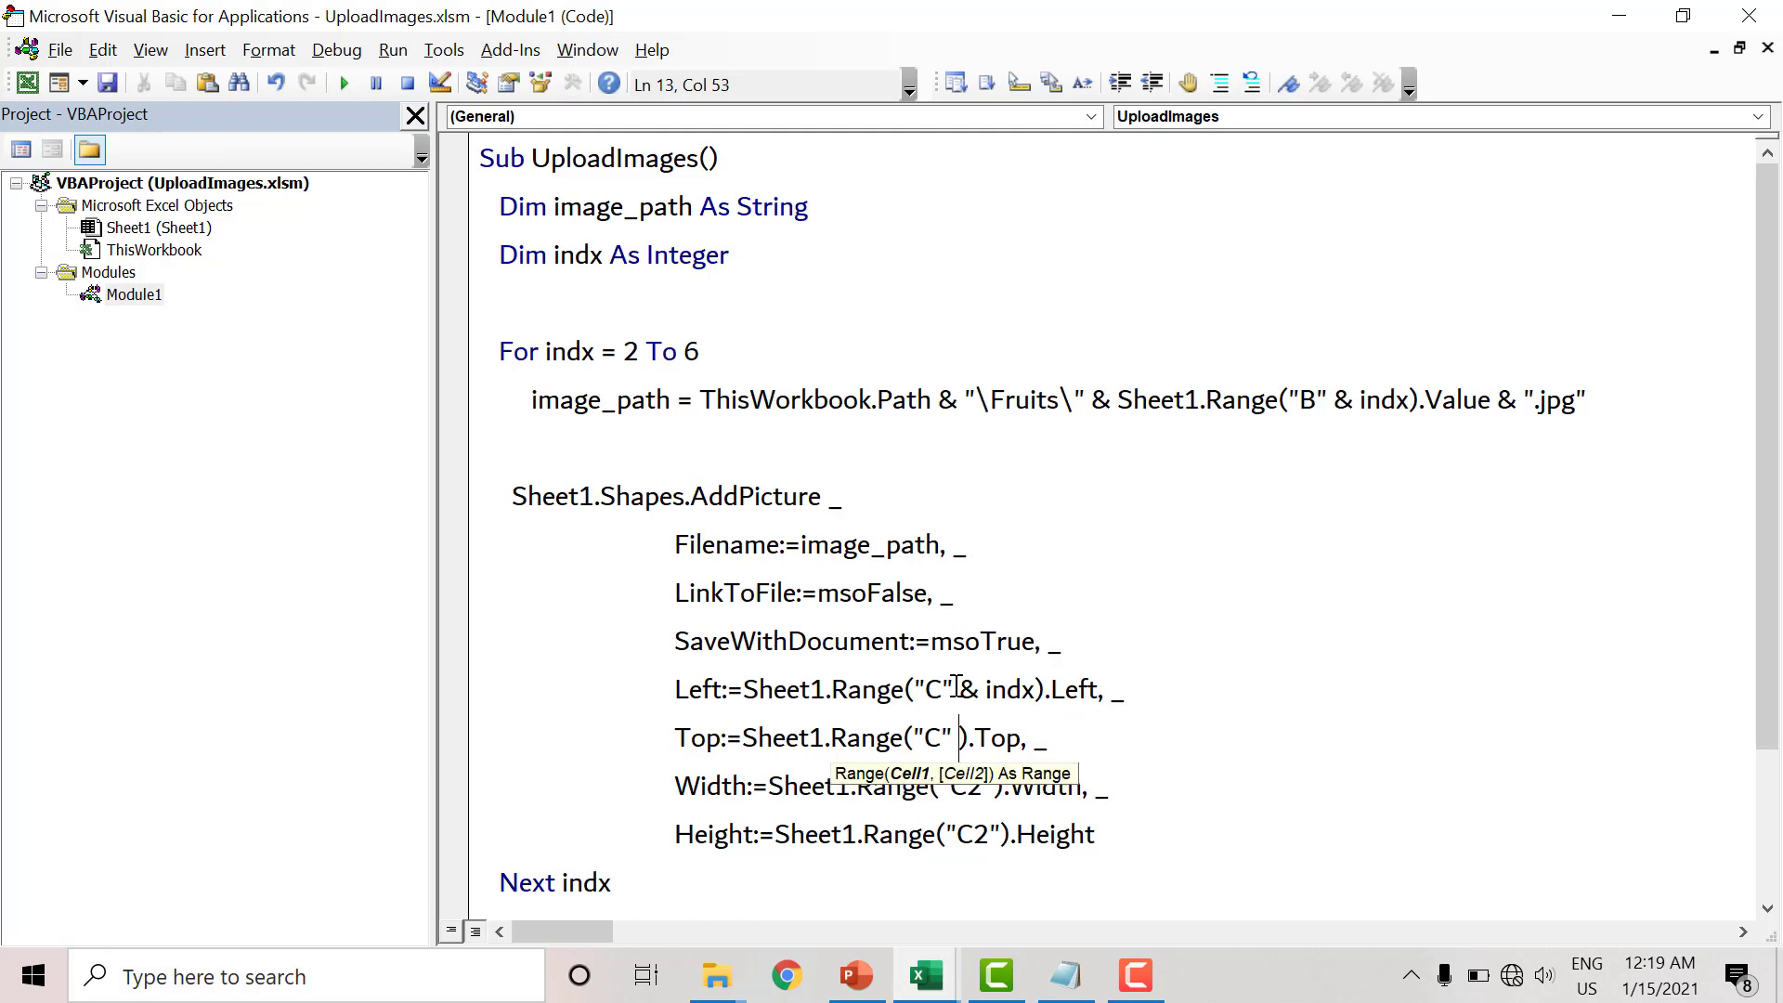
{"action": "type", "text": "& in"}
{"action": "key", "text": "ctrl+space"}
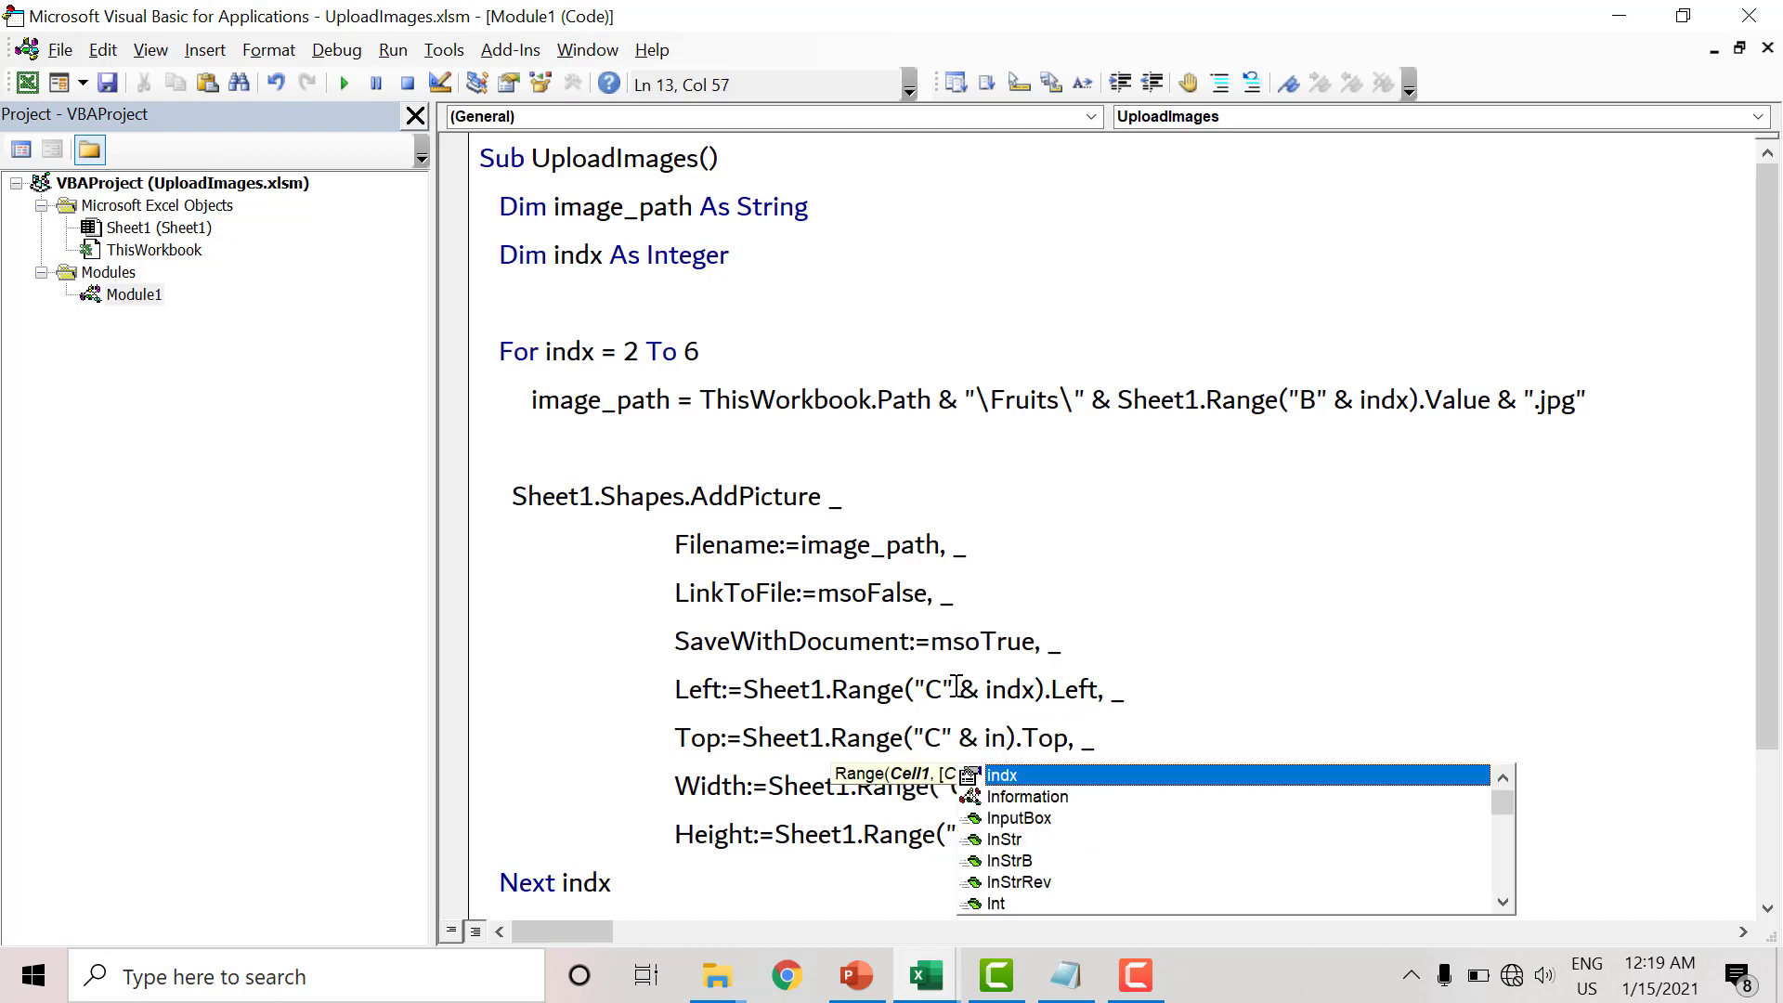
{"action": "type", "text": "dx"}
- Change the fixed C2 to "C" & indx in the Width and Height arguments
{"action": "key", "text": "Down"}
{"action": "key", "text": "Left"}
{"action": "key", "text": "Left"}
{"action": "key", "text": "BackSpace"}
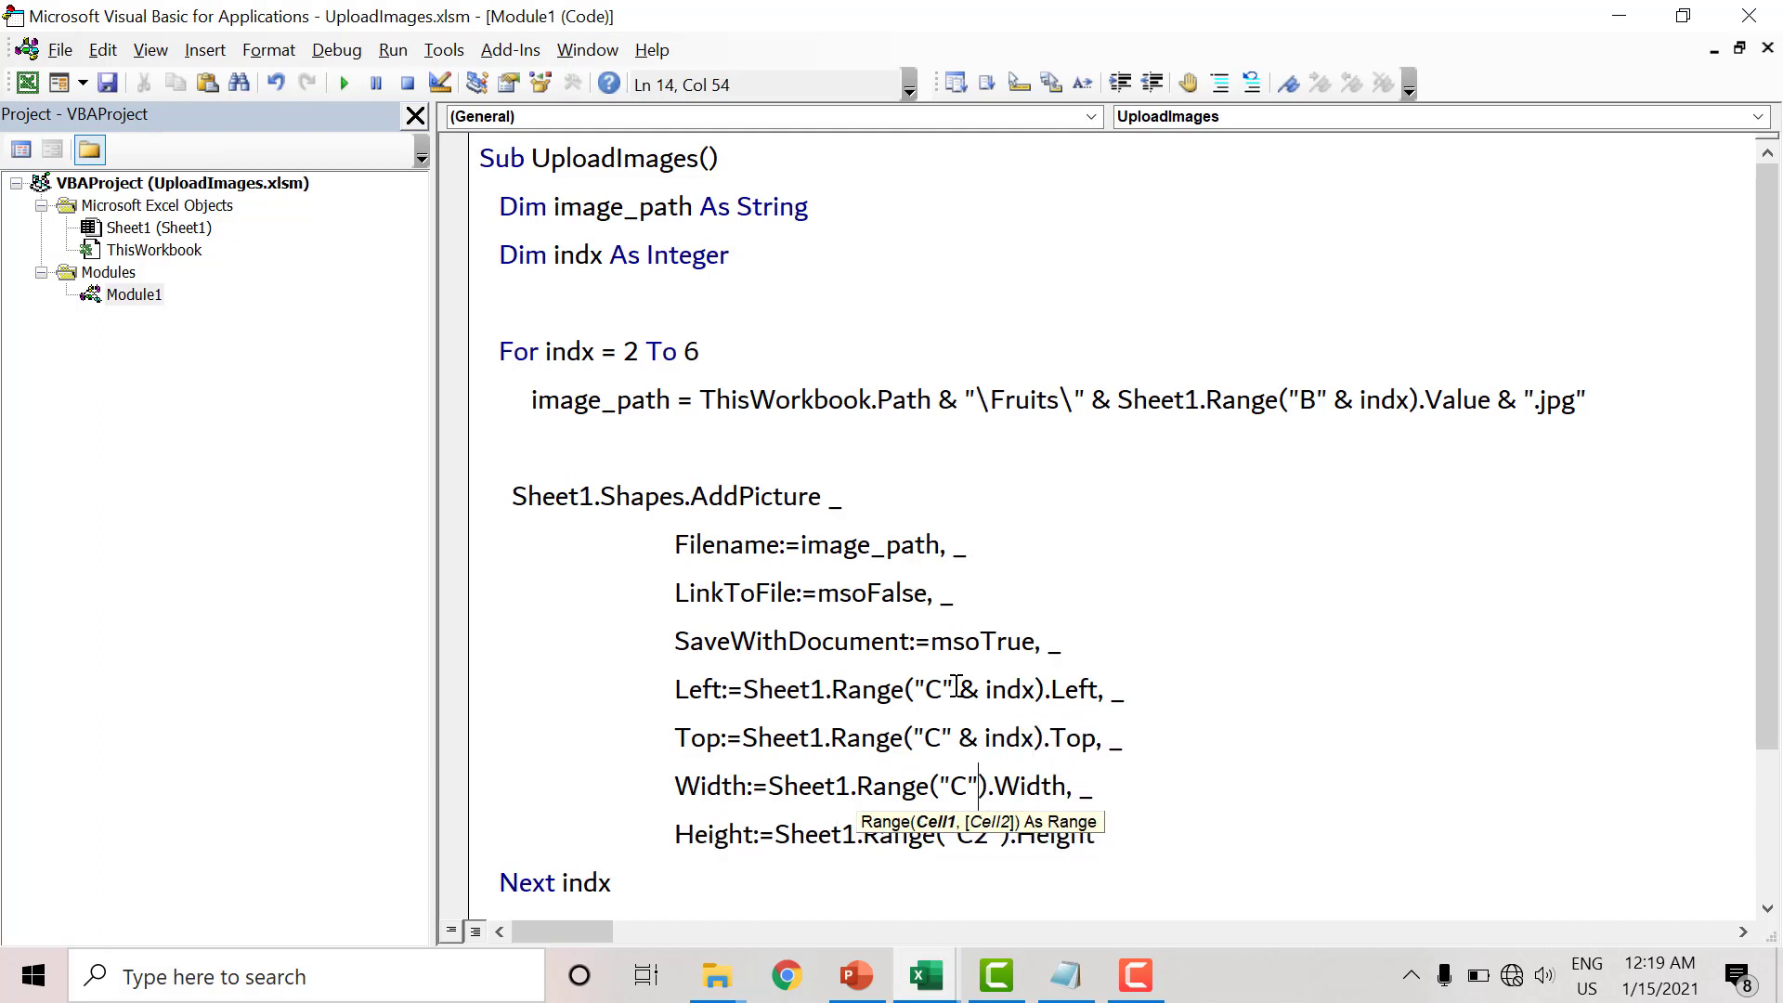
{"action": "key", "text": "Right"}
{"action": "type", "text": "& ind"}
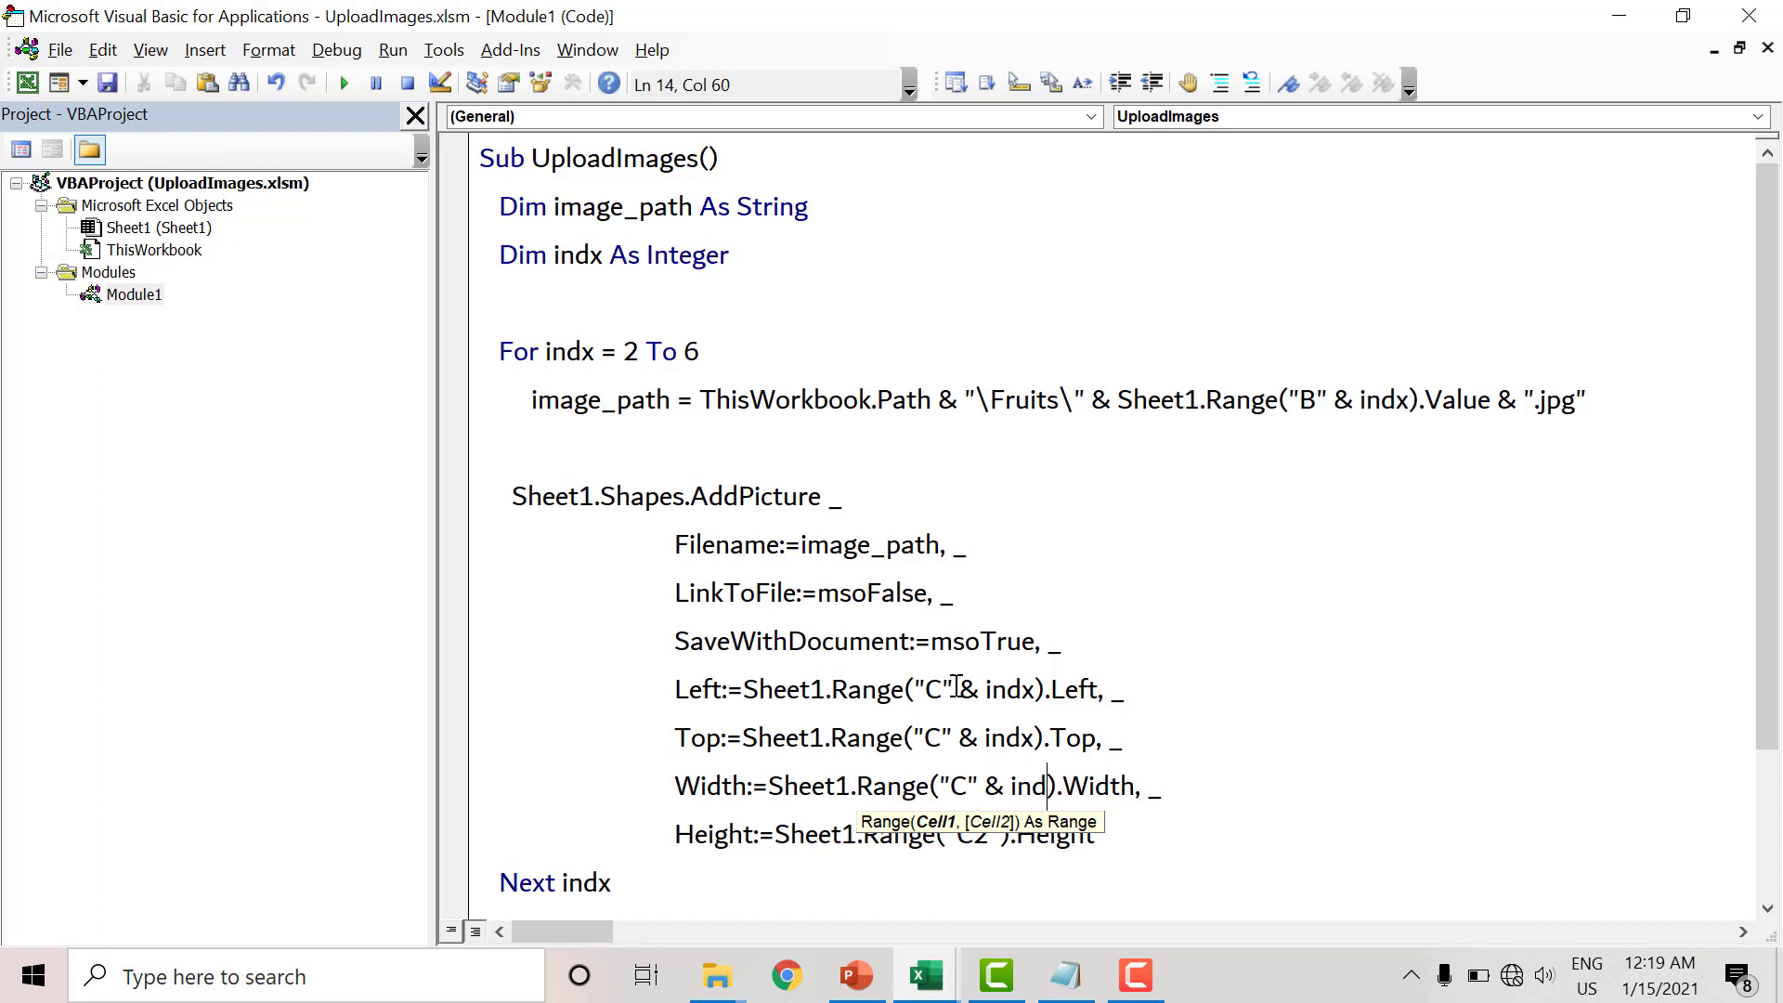
{"action": "type", "text": "x"}
{"action": "key", "text": "Down"}
{"action": "key", "text": "Left"}
{"action": "key", "text": "Left"}
{"action": "key", "text": "Left"}
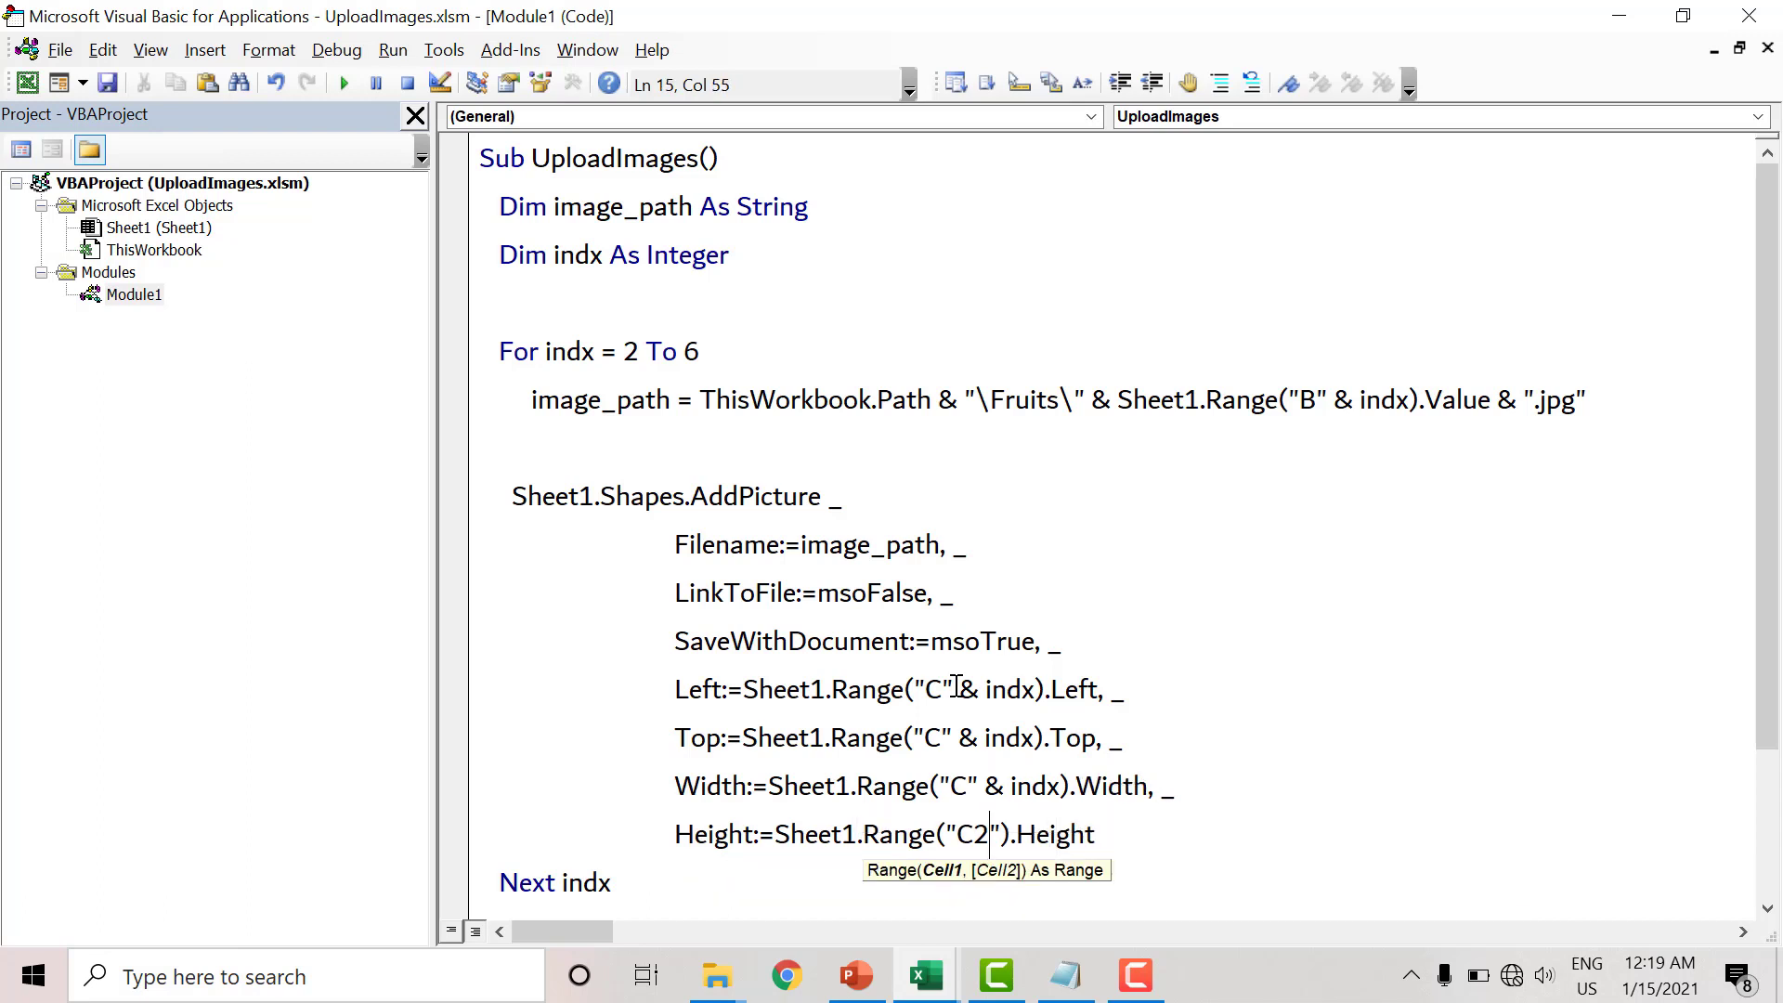
{"action": "key", "text": "BackSpace"}
{"action": "key", "text": "Right"}
{"action": "type", "text": "& "}
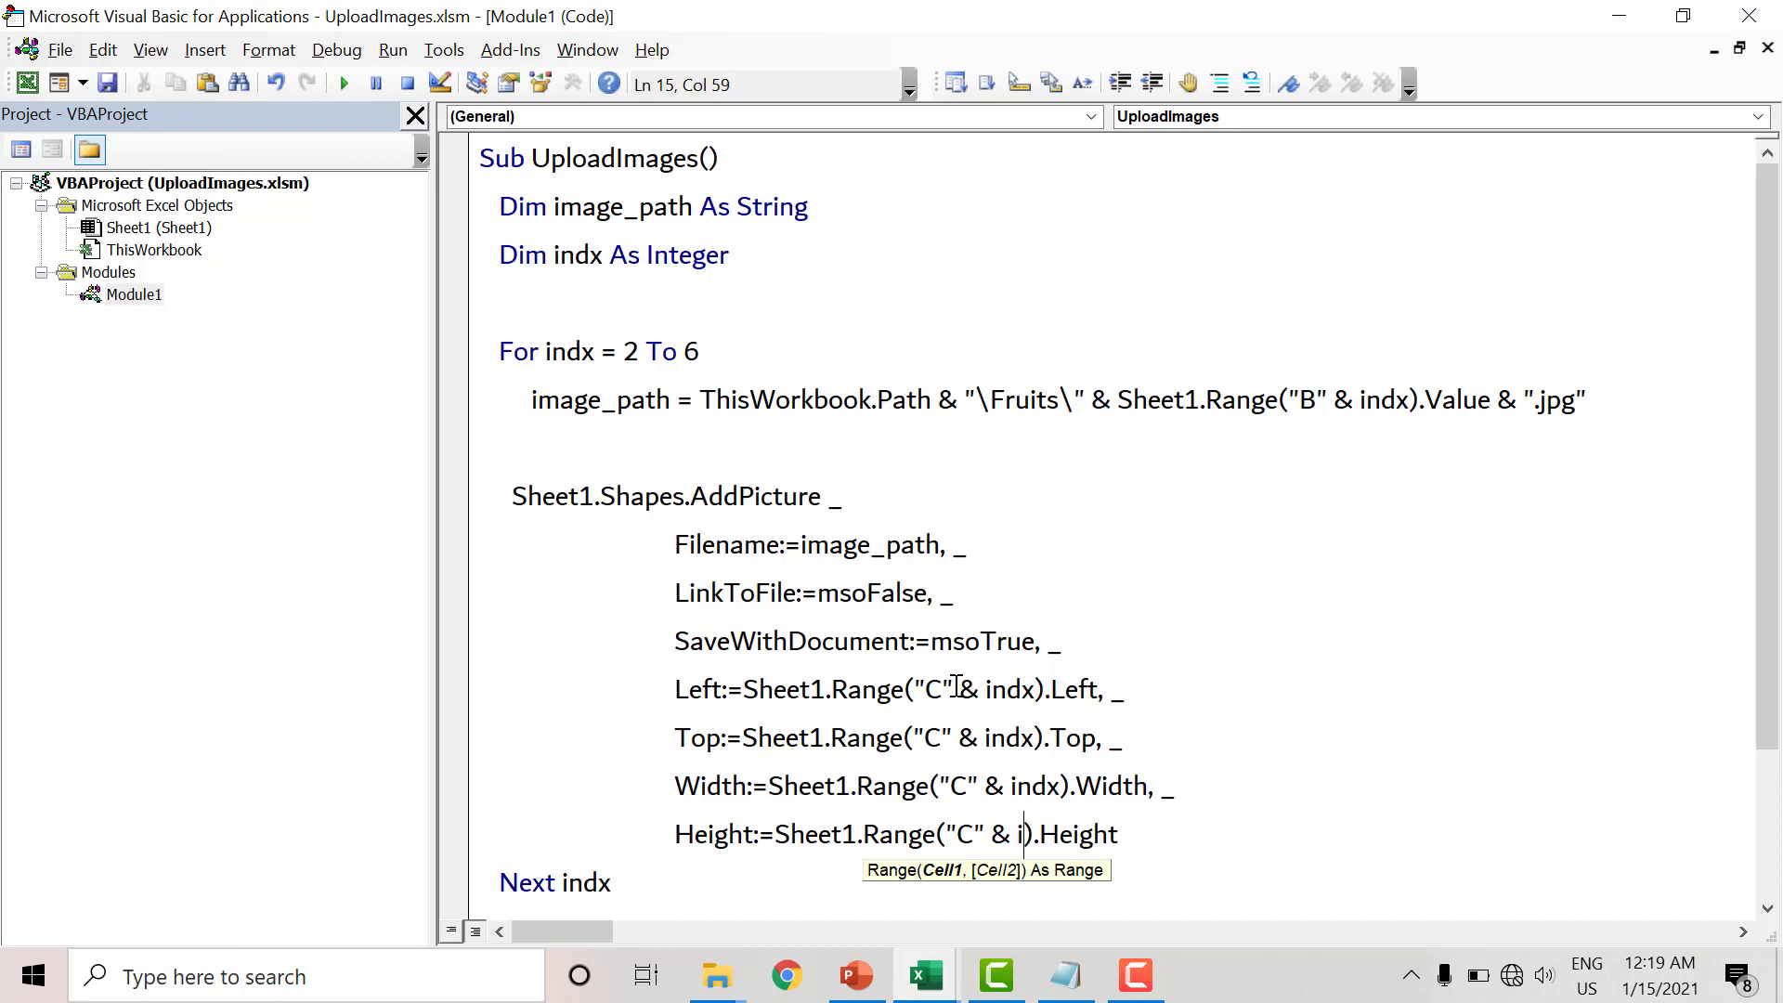
{"action": "type", "text": "in"}
{"action": "key", "text": "ctrl+space"}
{"action": "key", "text": "Tab"}
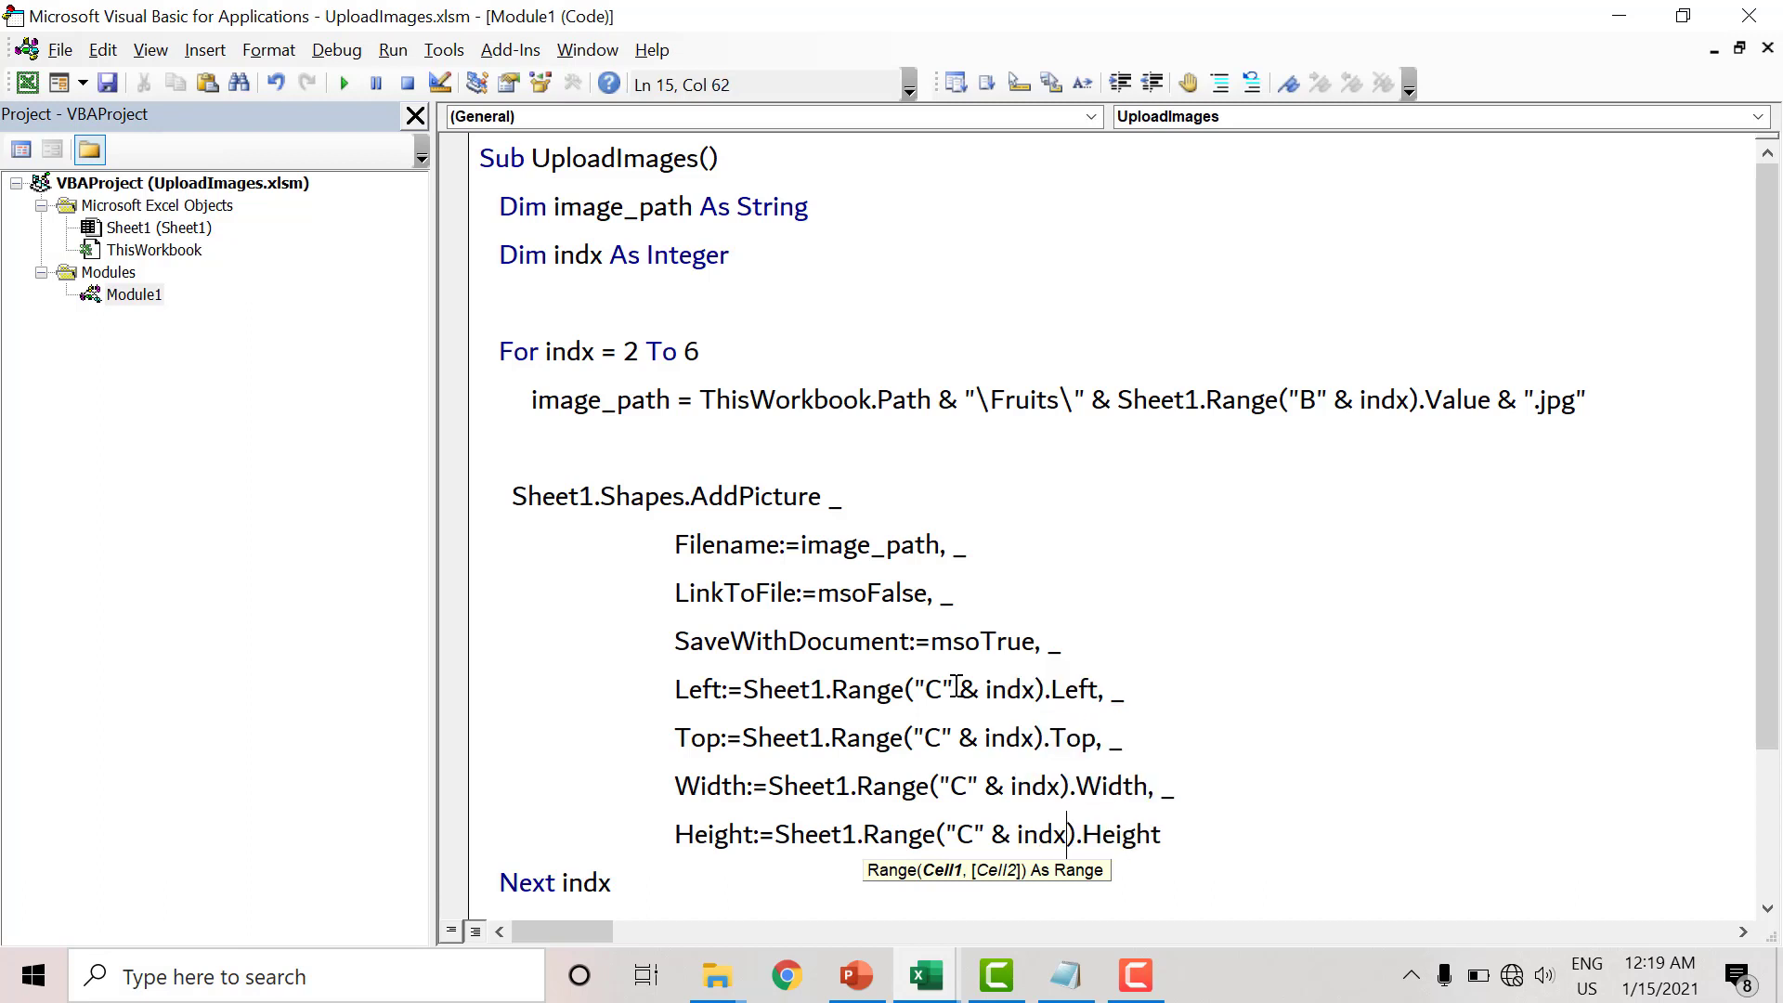
{"action": "left_click", "coordinate": [957, 687]}
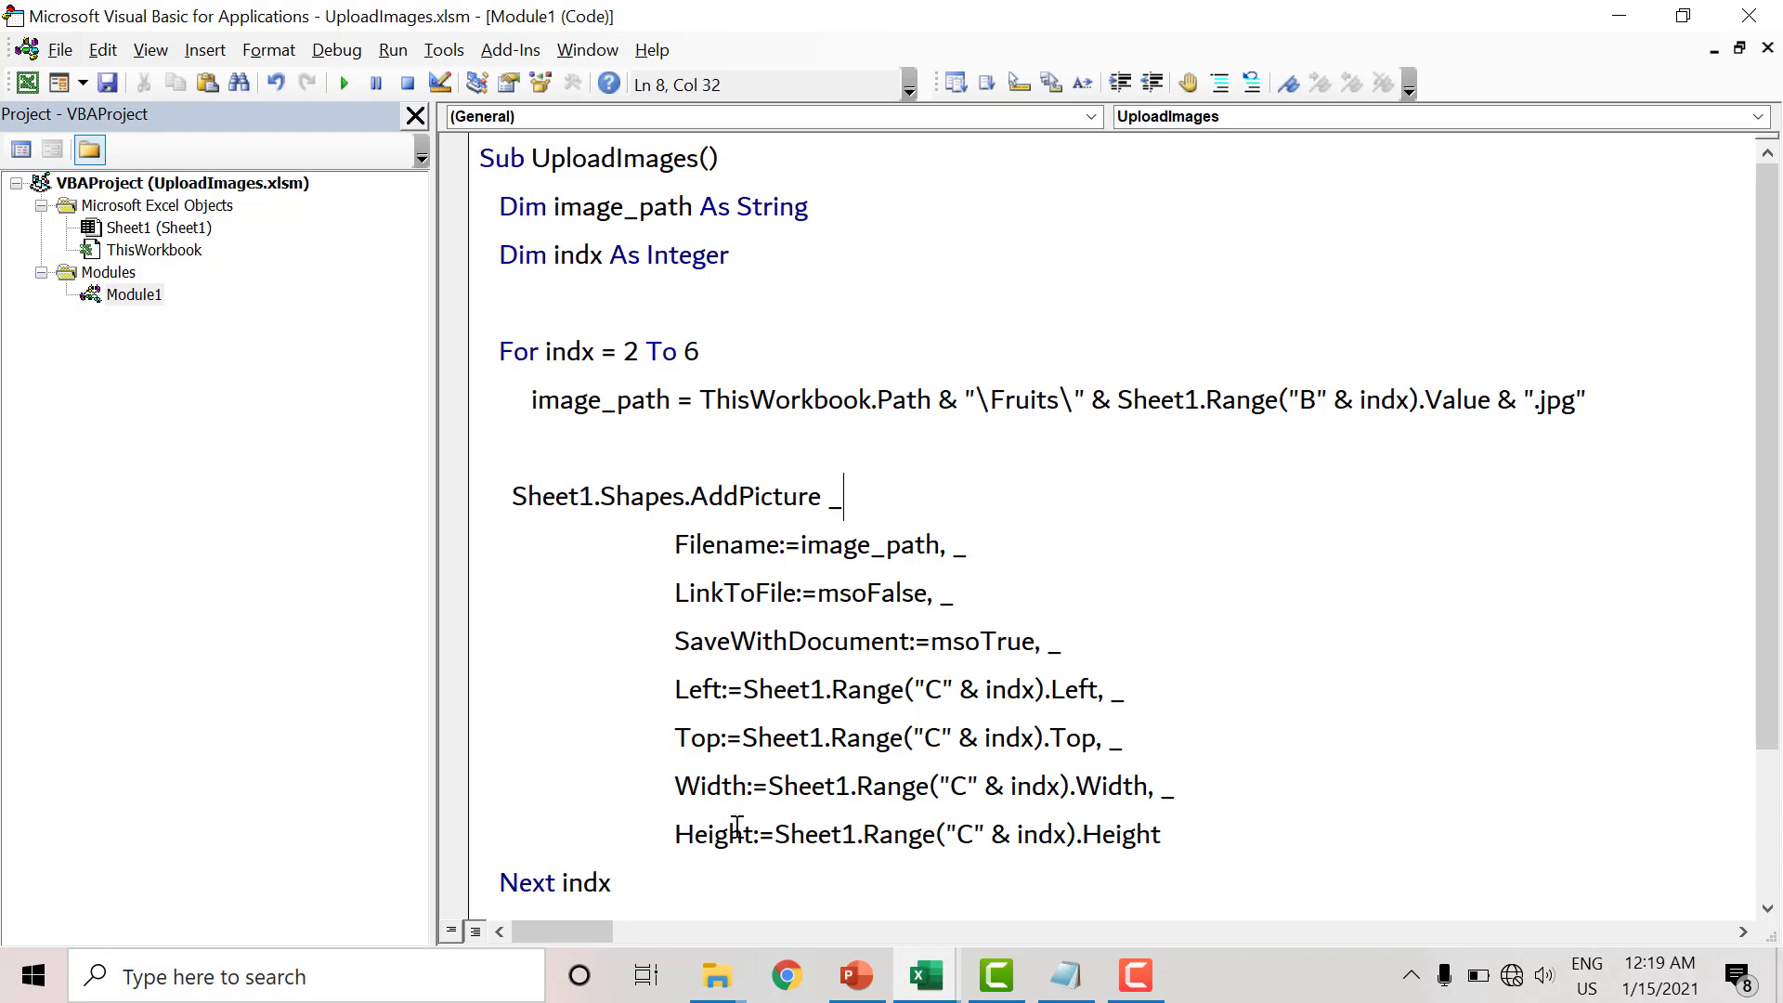
{"action": "left_click", "coordinate": [951, 701]}
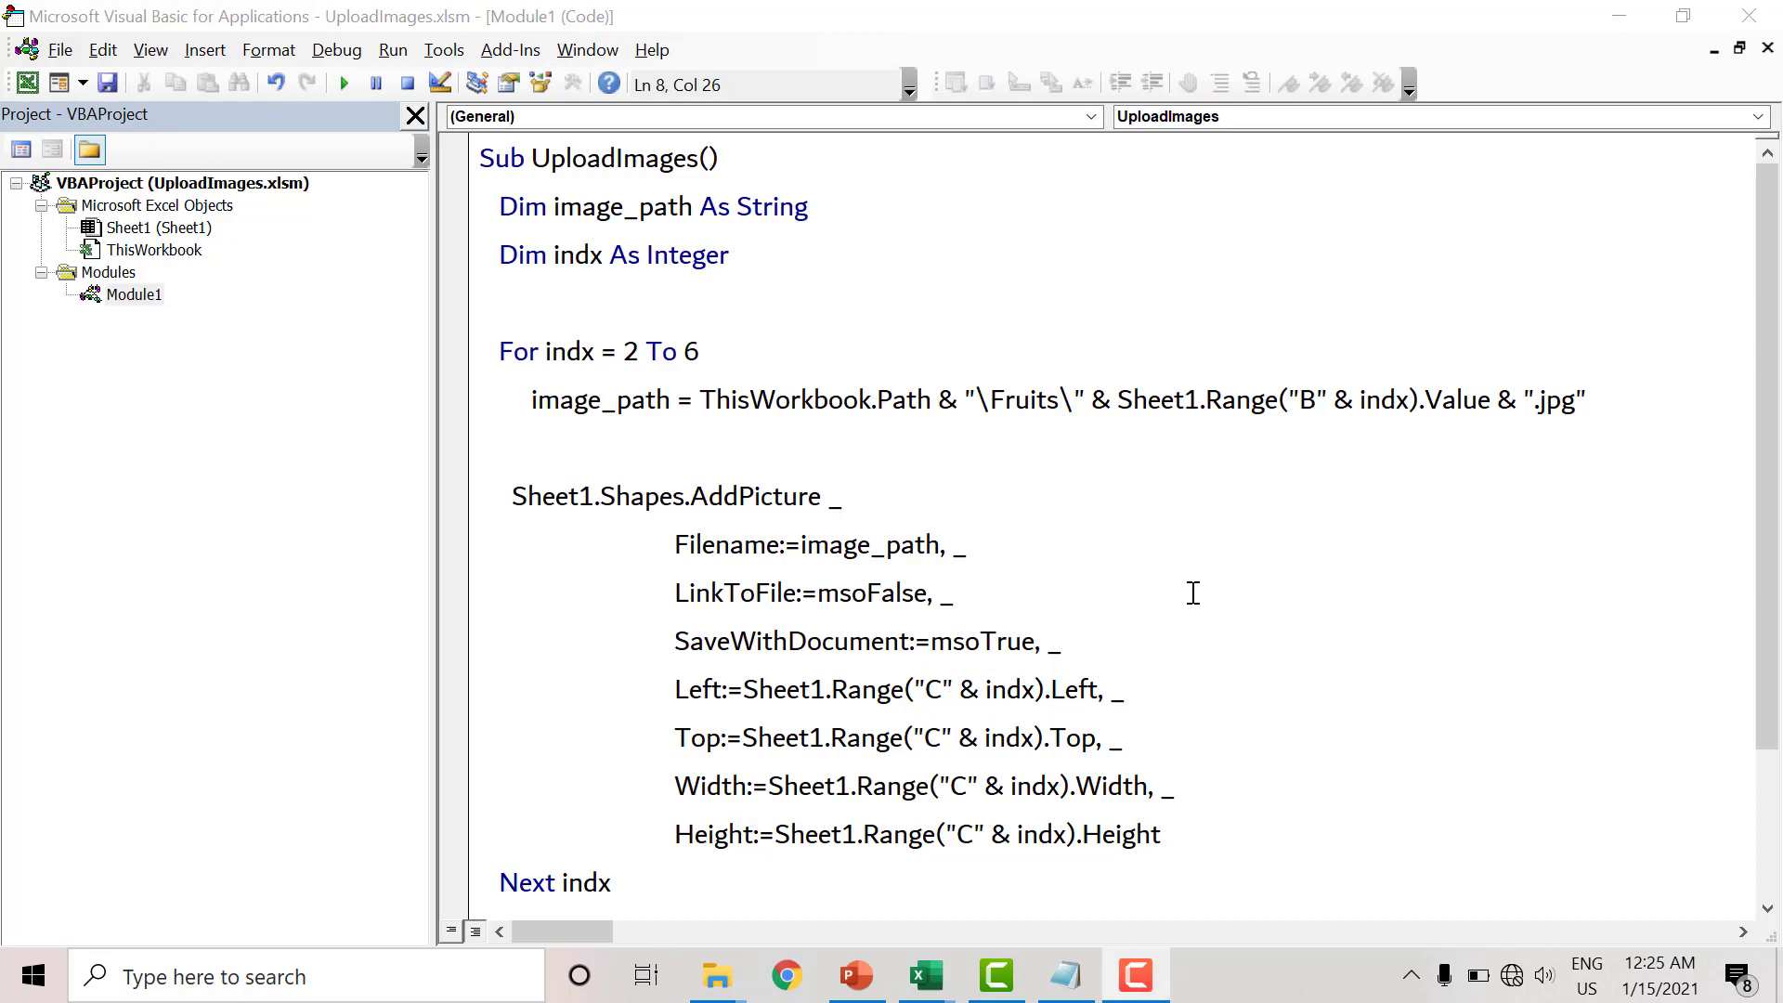
{"action": "left_click", "coordinate": [1193, 593]}
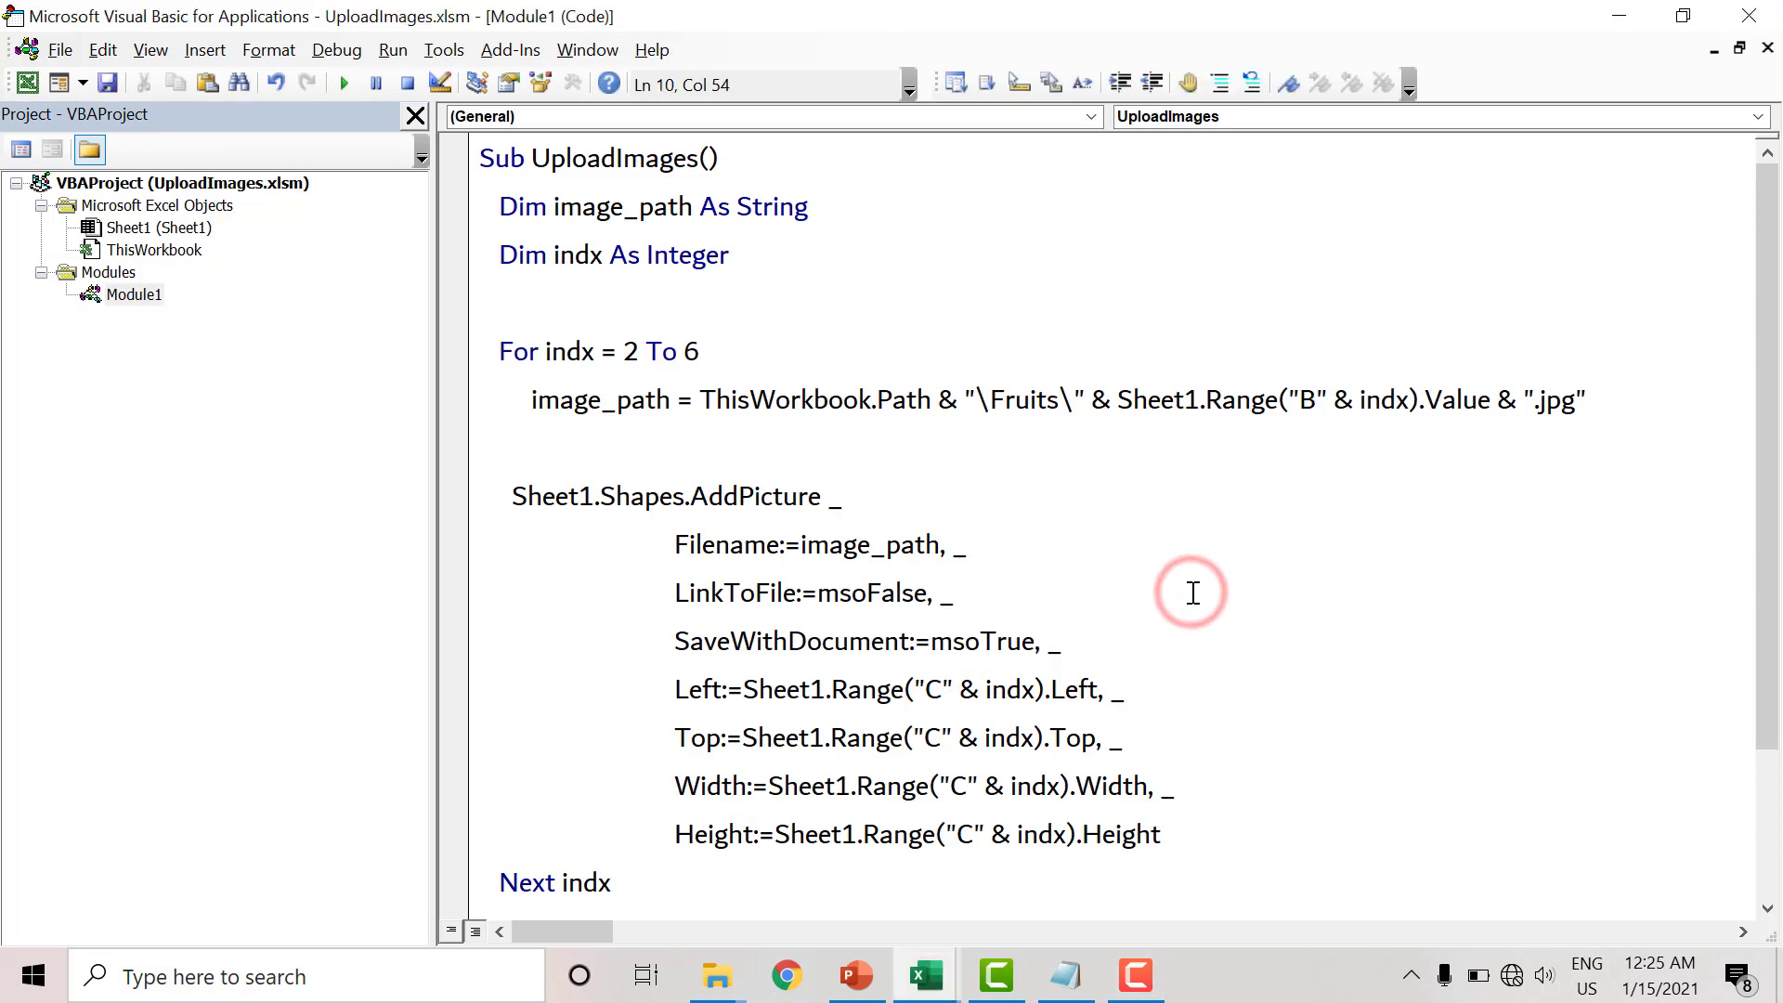
{"action": "left_click", "coordinate": [27, 85]}
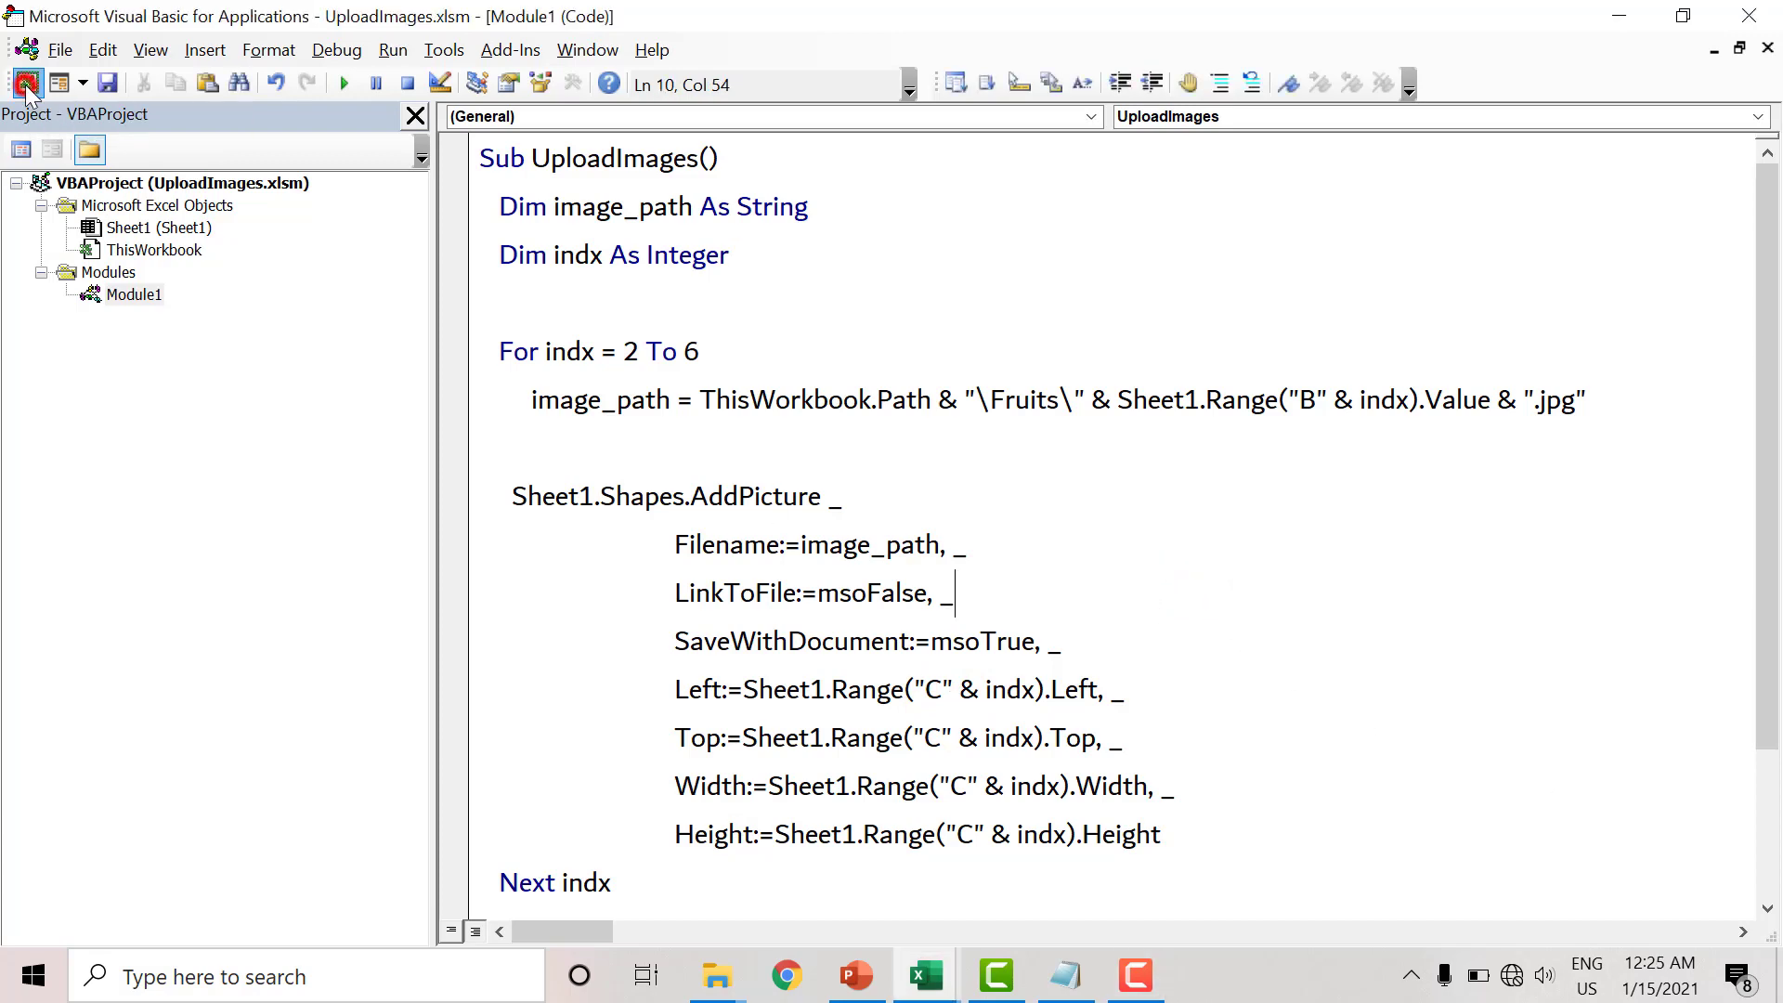
- Insert button.png from the UploadFruit-Images folder and drag it beside the table near row 2
{"action": "left_click", "coordinate": [1046, 388]}
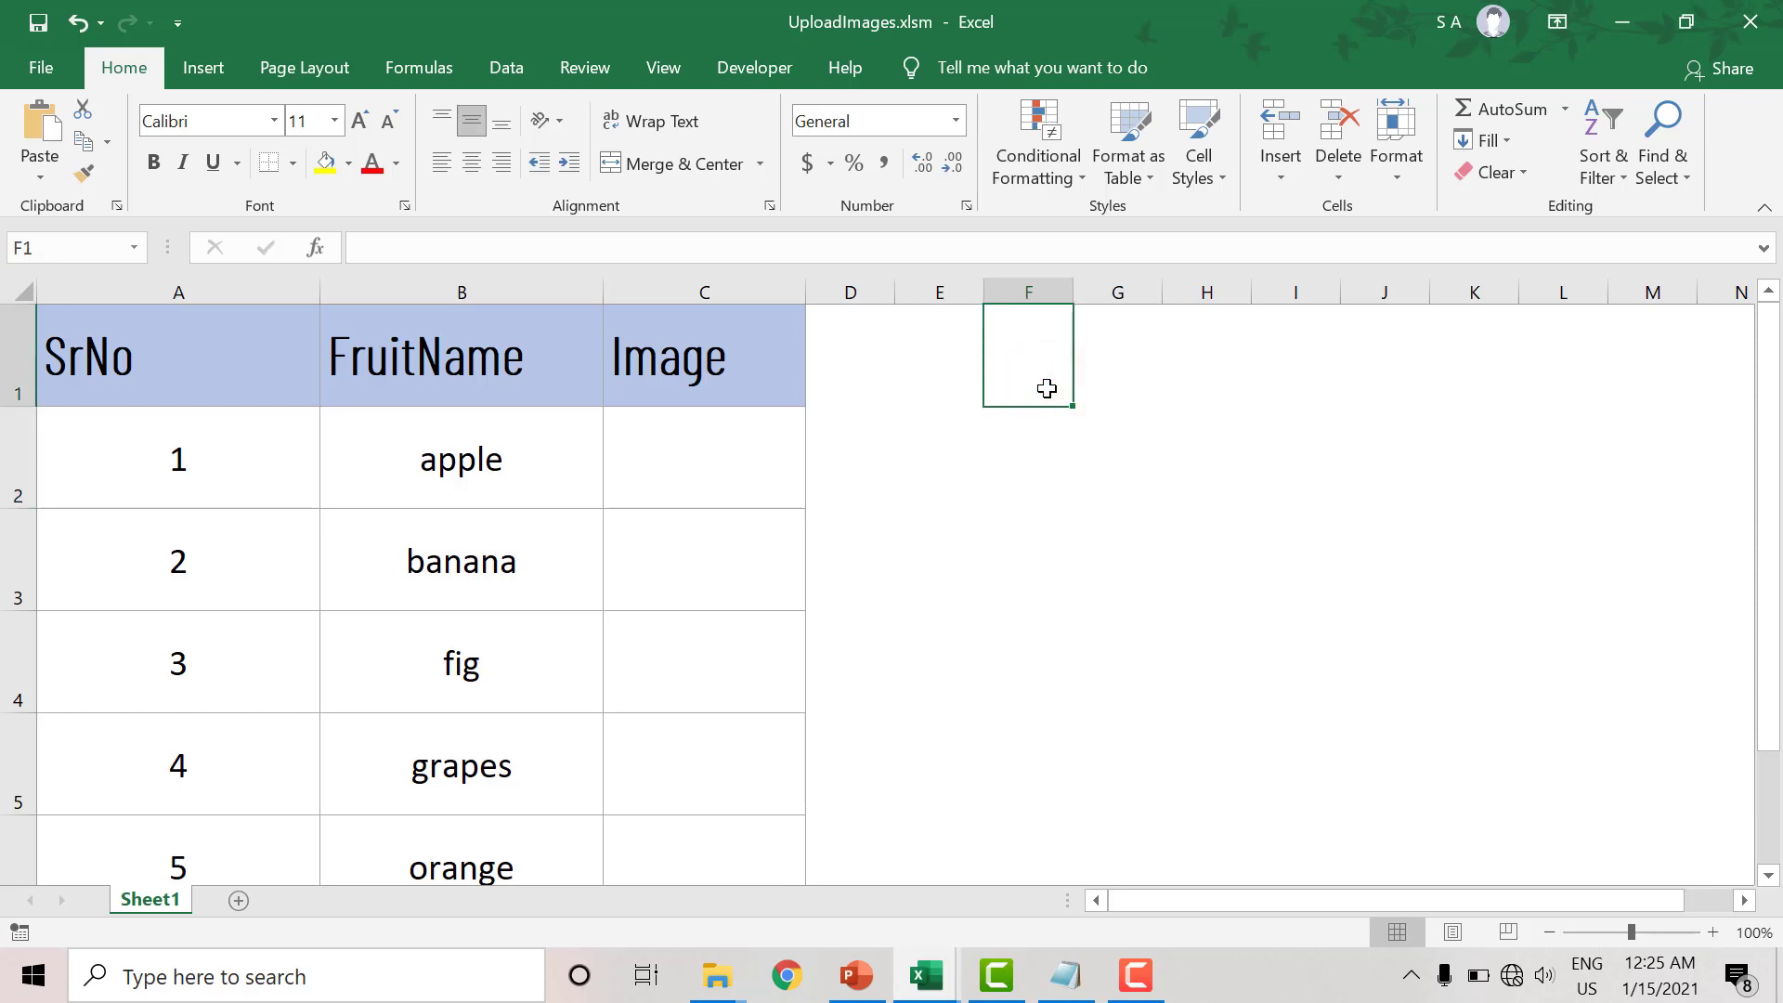
{"action": "left_click", "coordinate": [212, 80]}
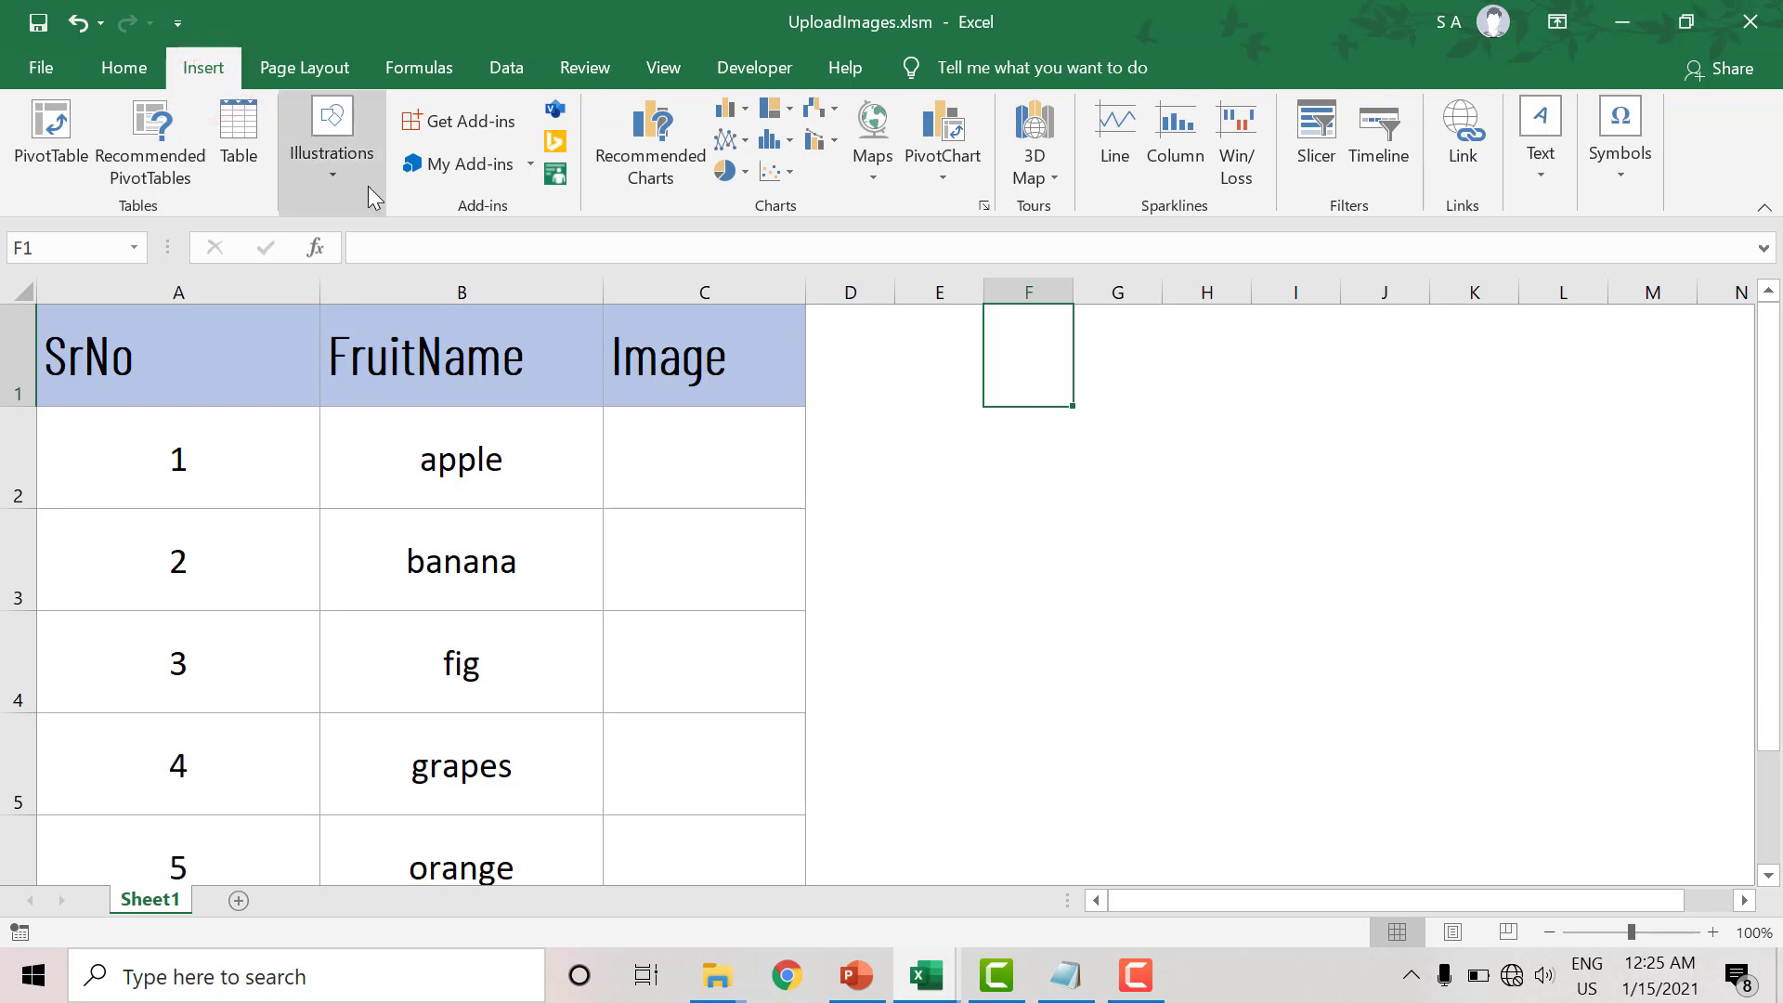
{"action": "left_click", "coordinate": [362, 183]}
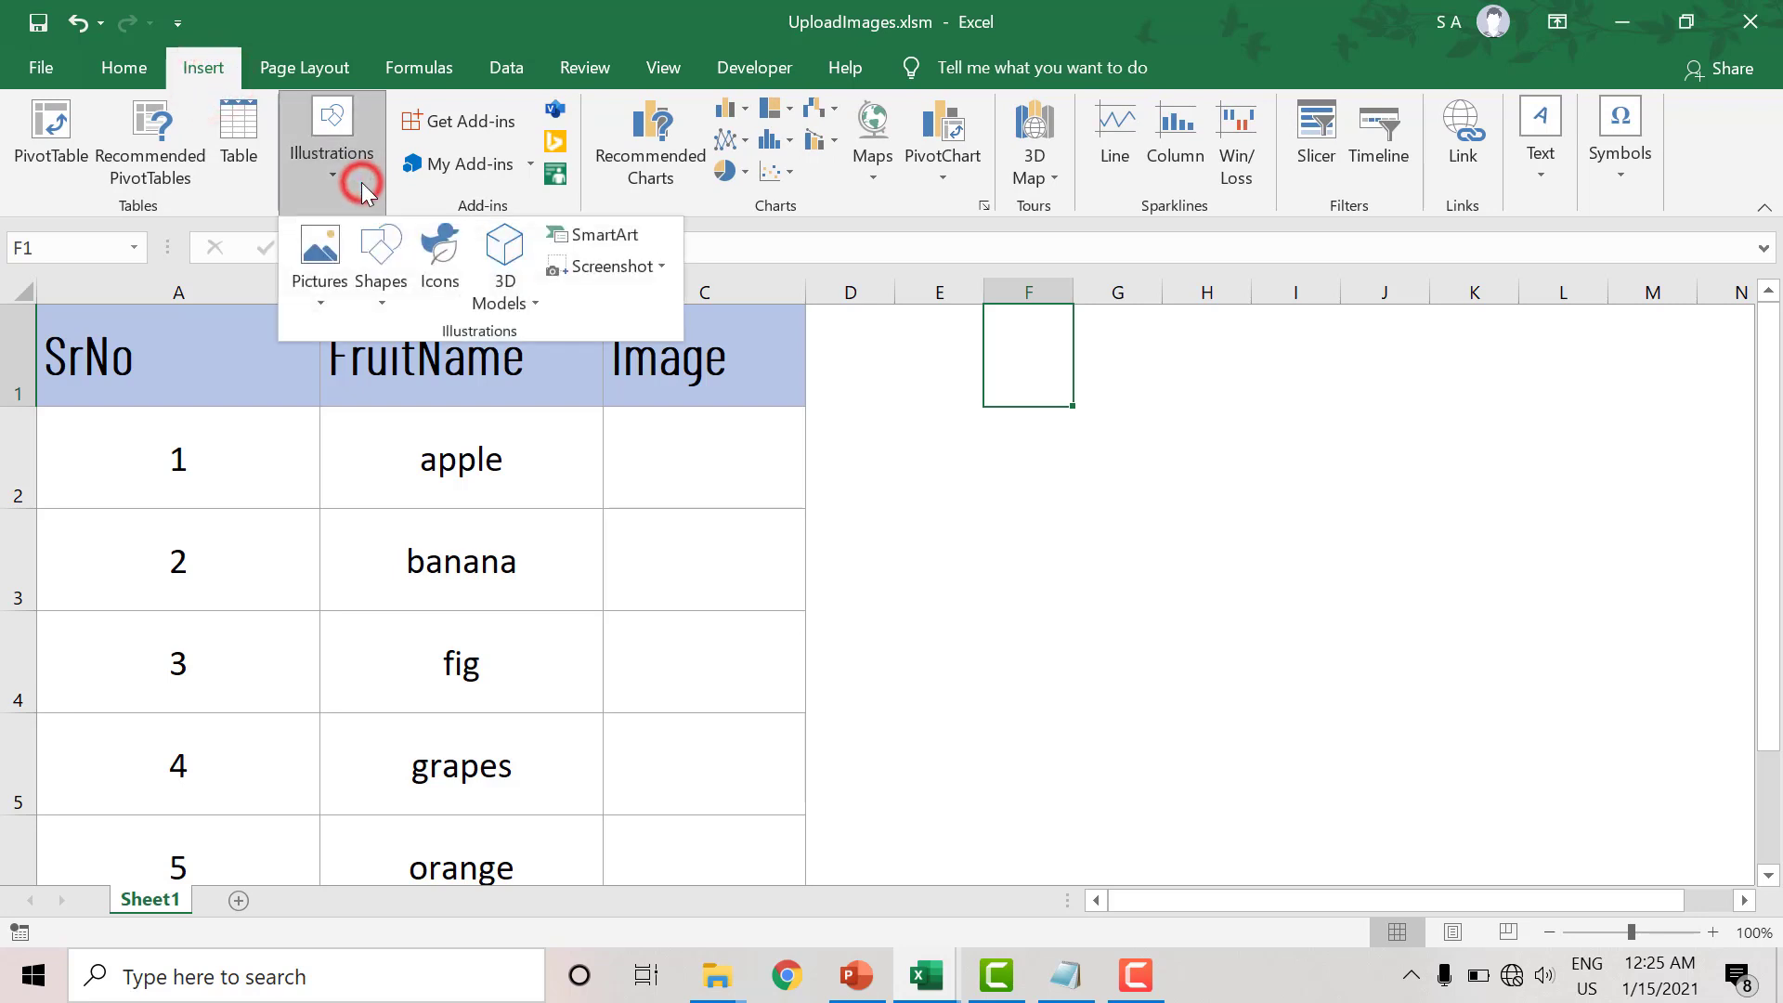
{"action": "left_click", "coordinate": [319, 259]}
{"action": "left_click", "coordinate": [347, 375]}
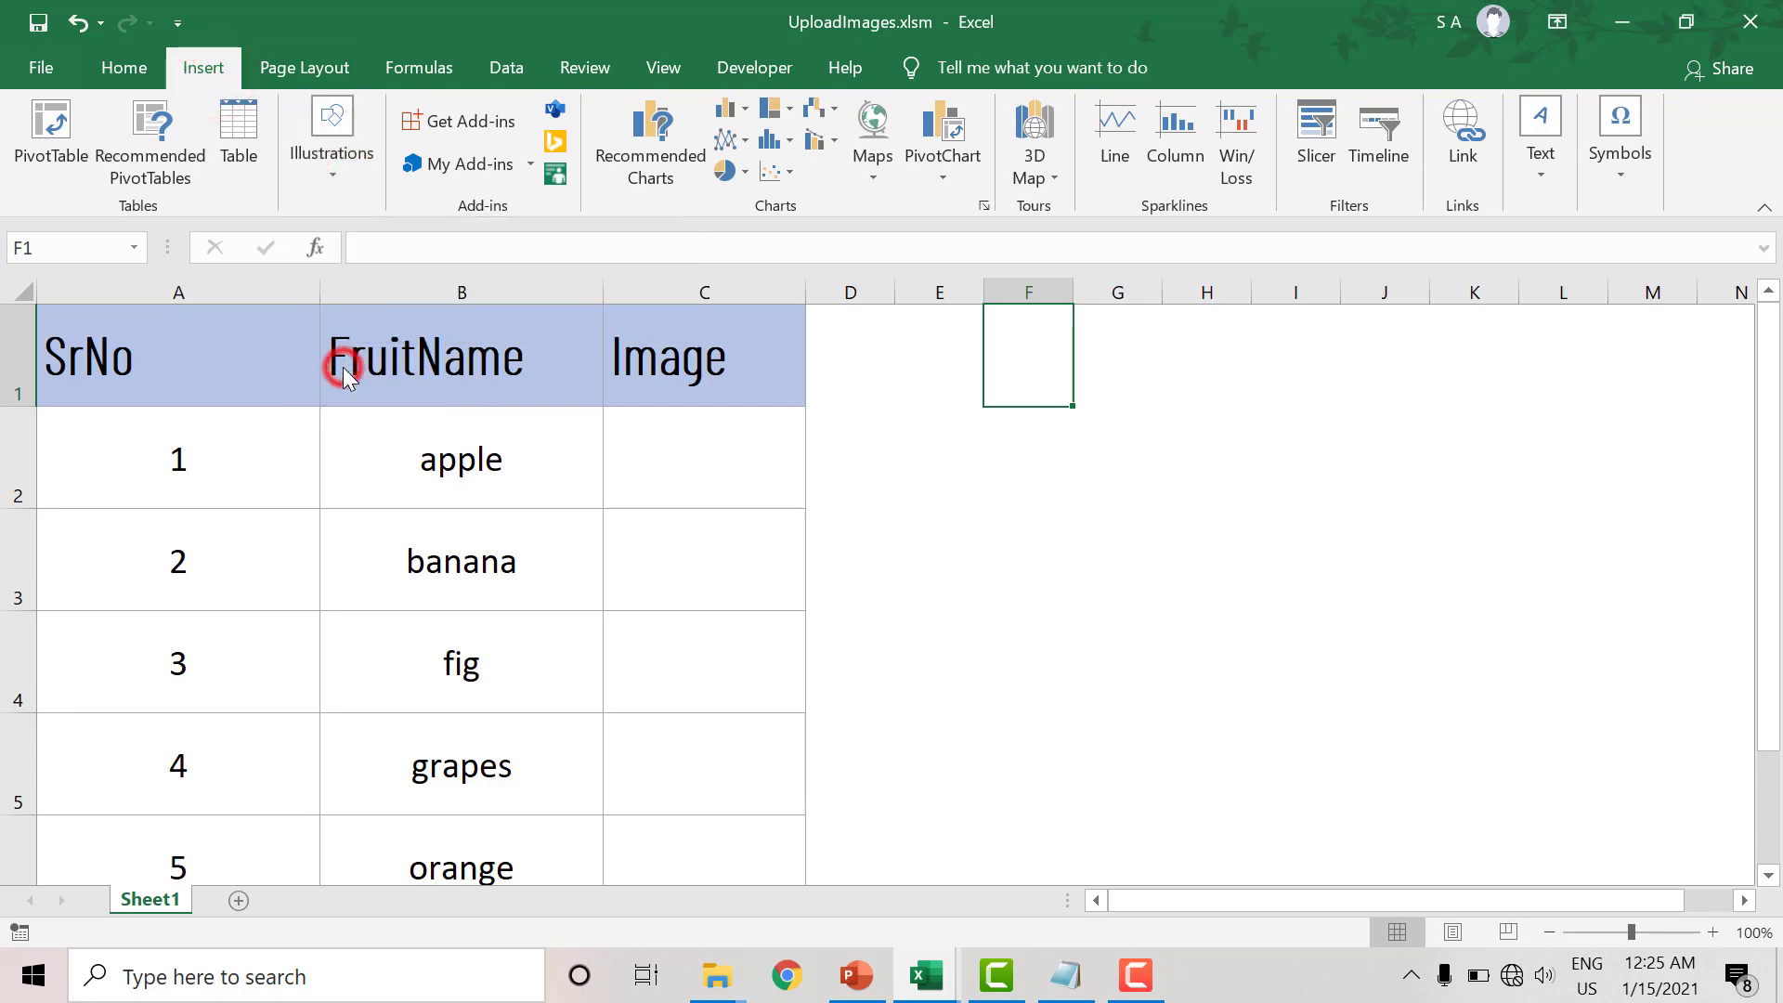
{"action": "left_click", "coordinate": [151, 330]}
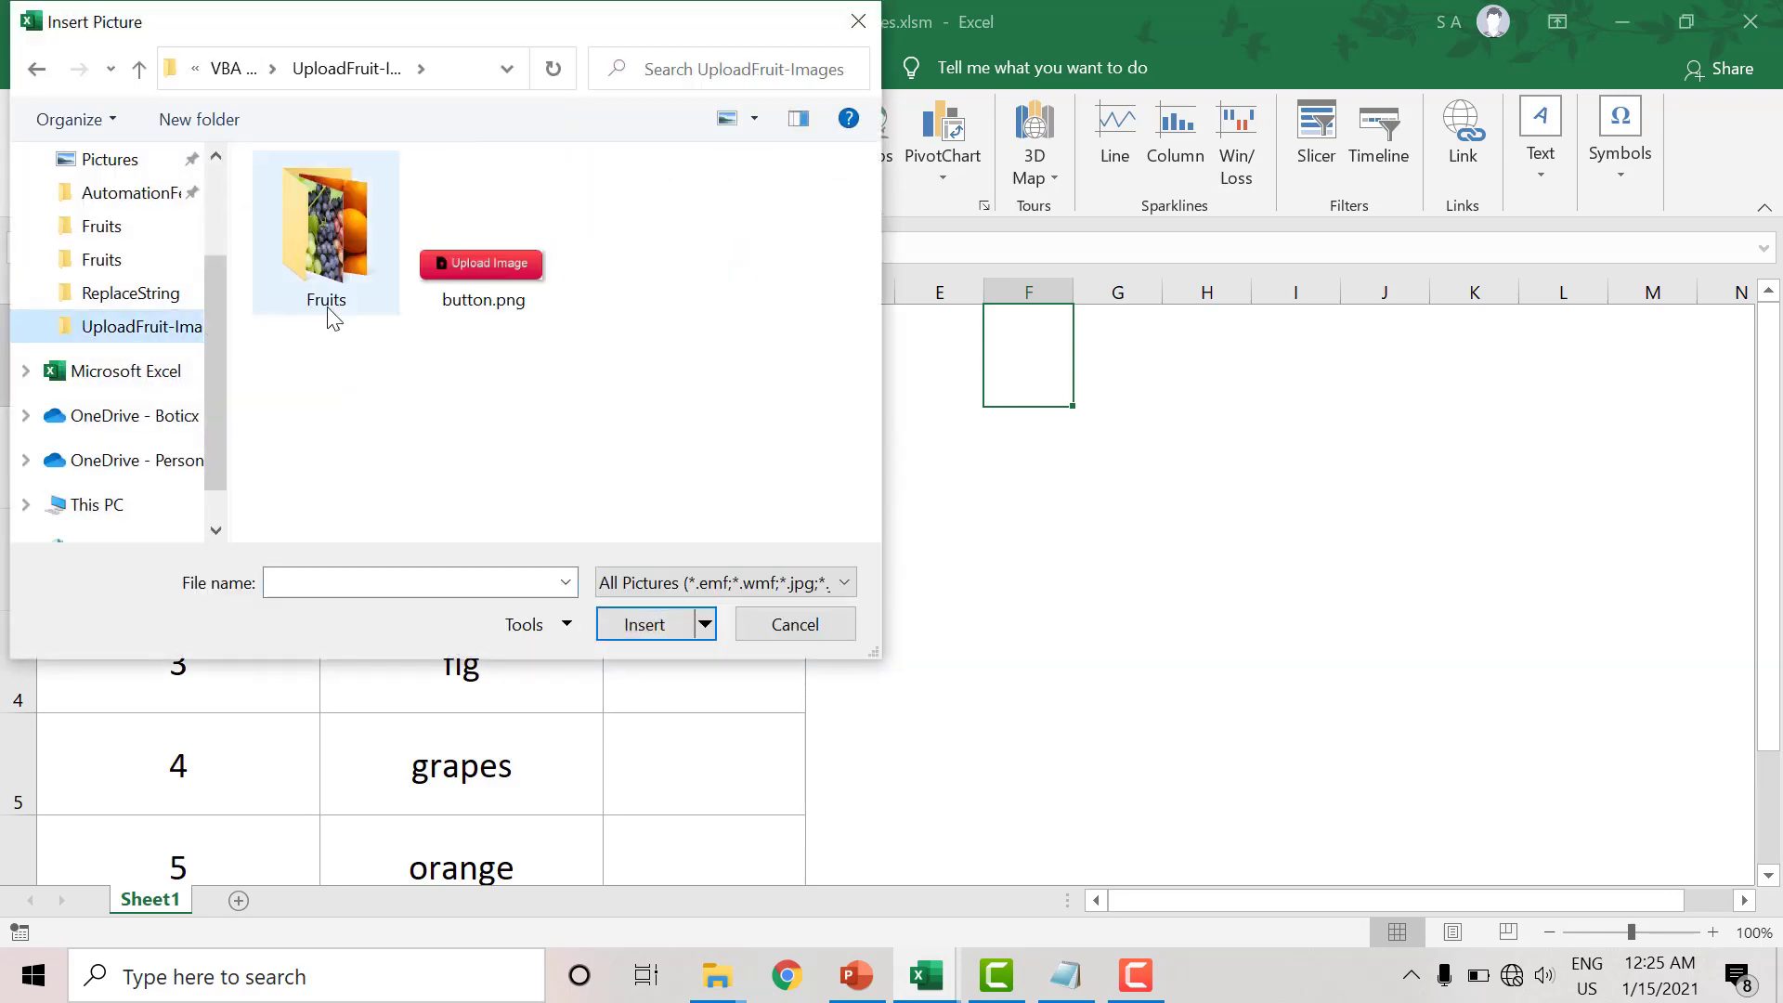
{"action": "double_click", "coordinate": [469, 307]}
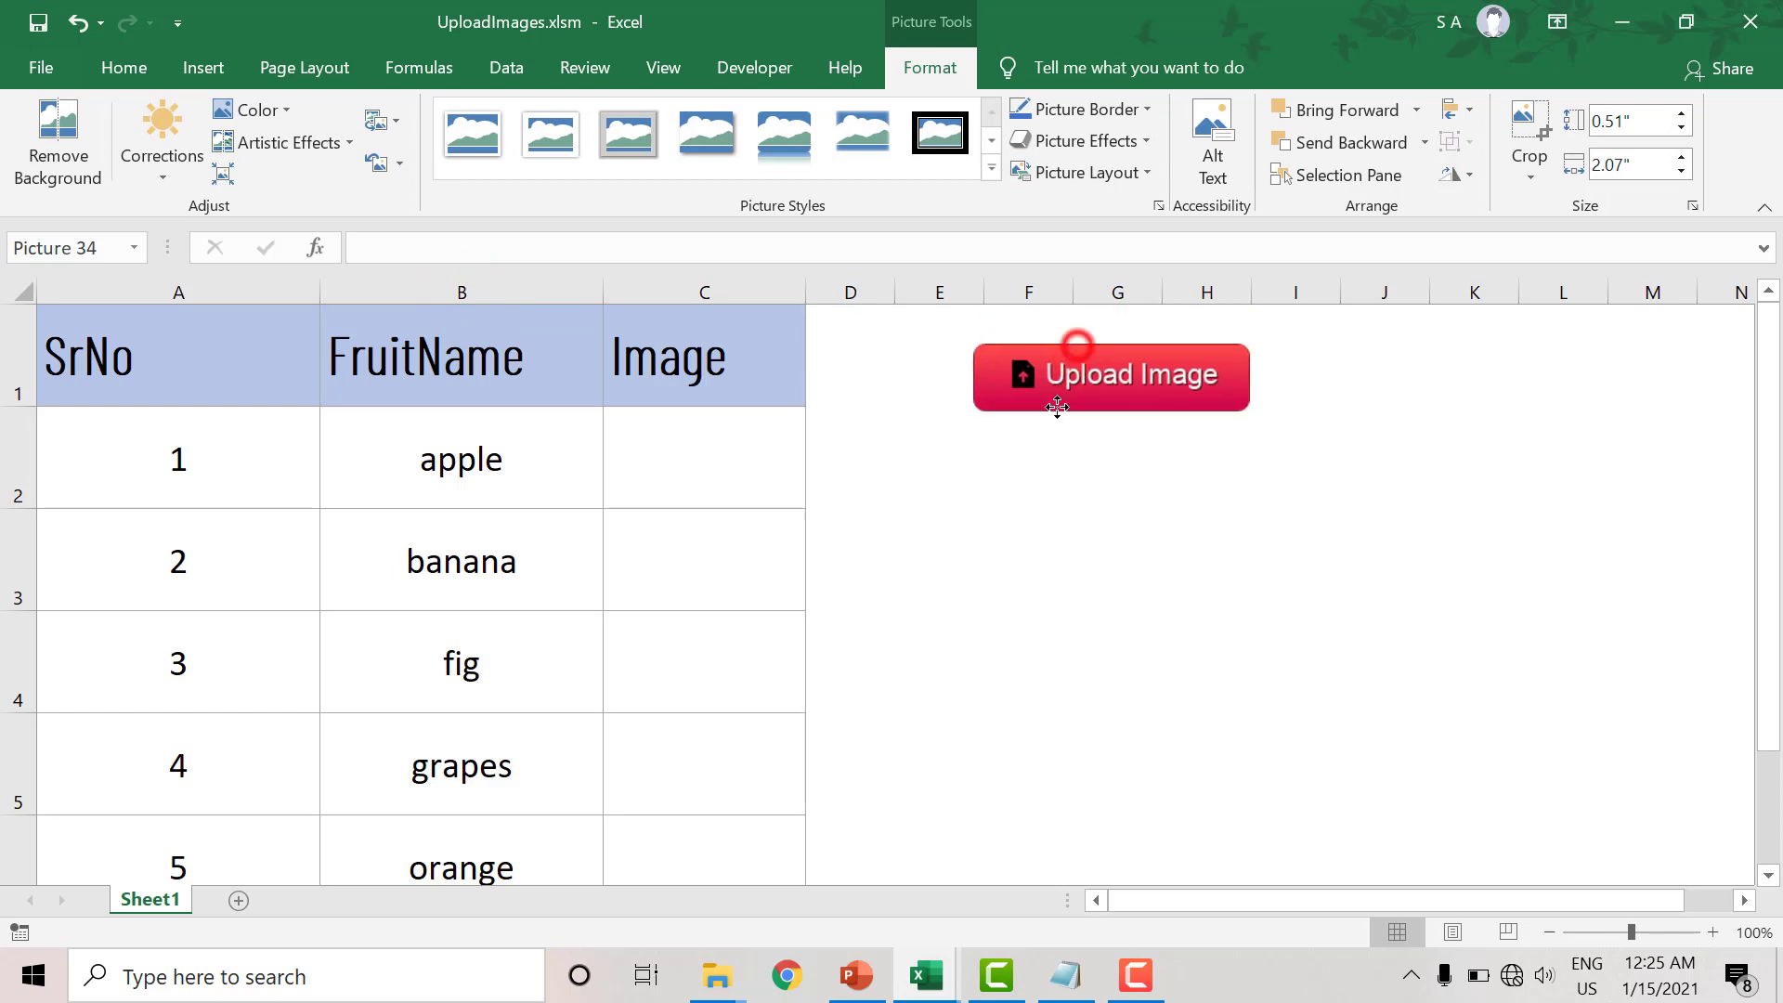
{"action": "left_click_drag", "start_coordinate": [1078, 347], "coordinate": [1012, 458]}
- Assign the UploadImages macro to the Upload Image picture via Assign Macro
{"action": "left_click", "coordinate": [1046, 512]}
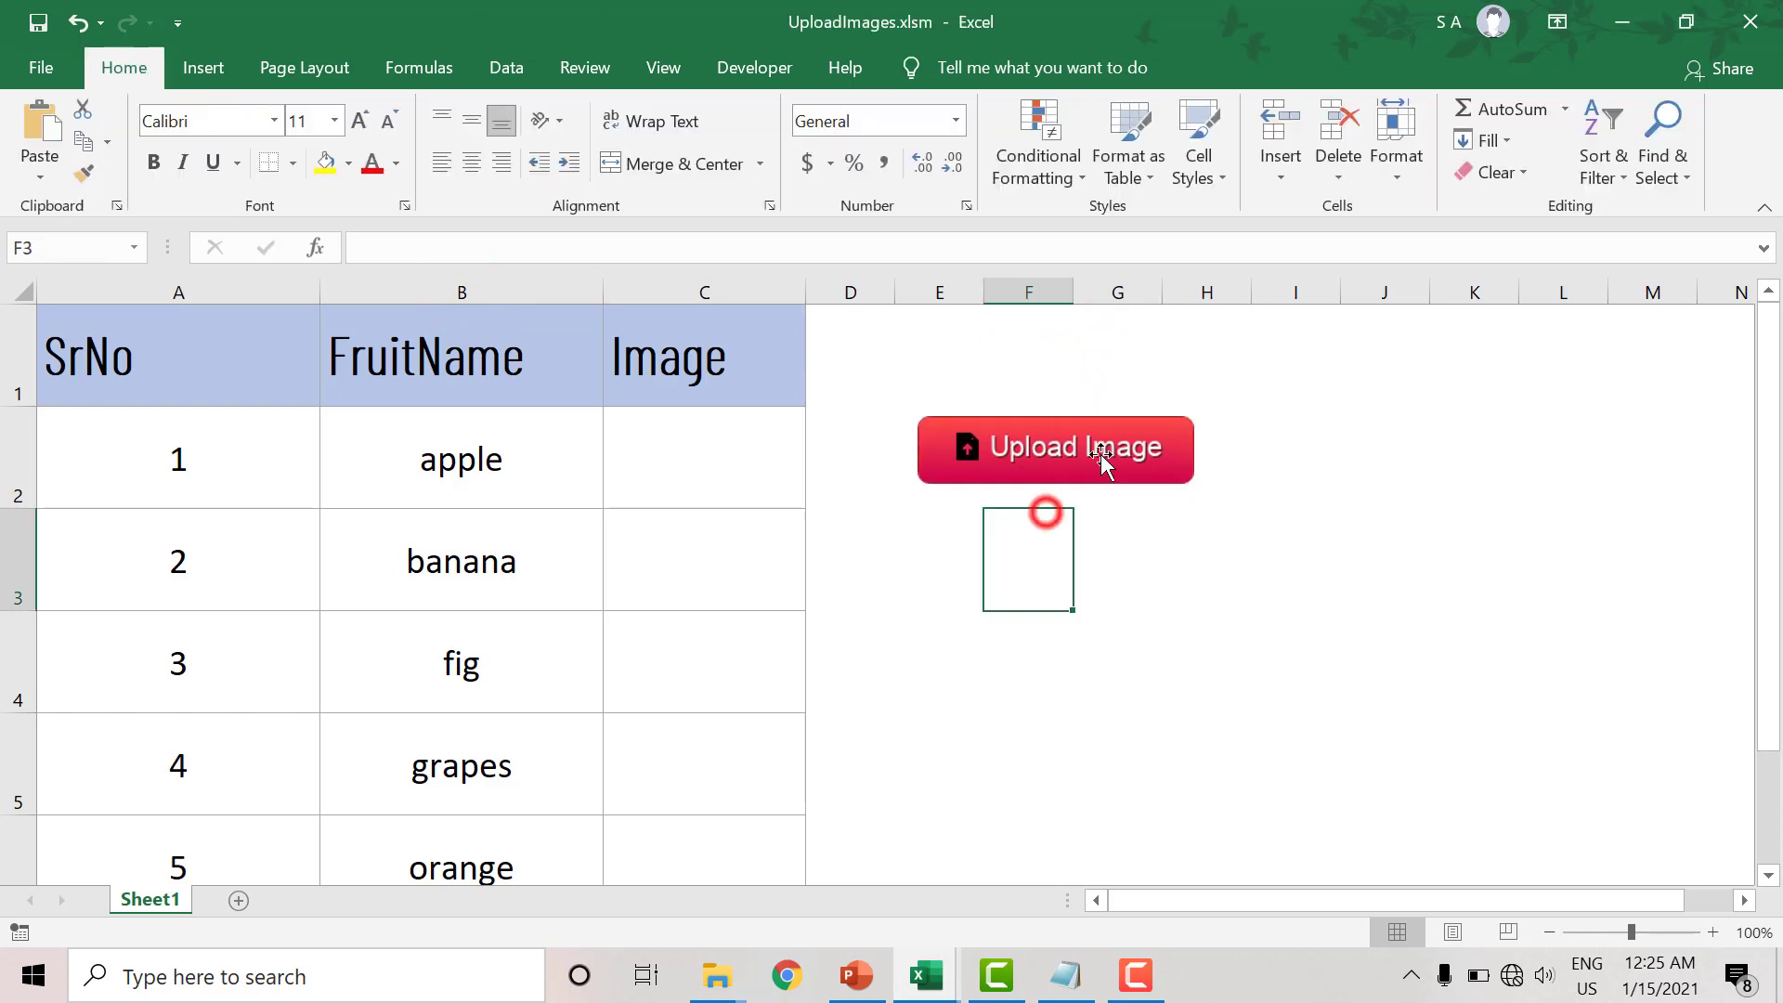
{"action": "right_click", "coordinate": [1100, 452]}
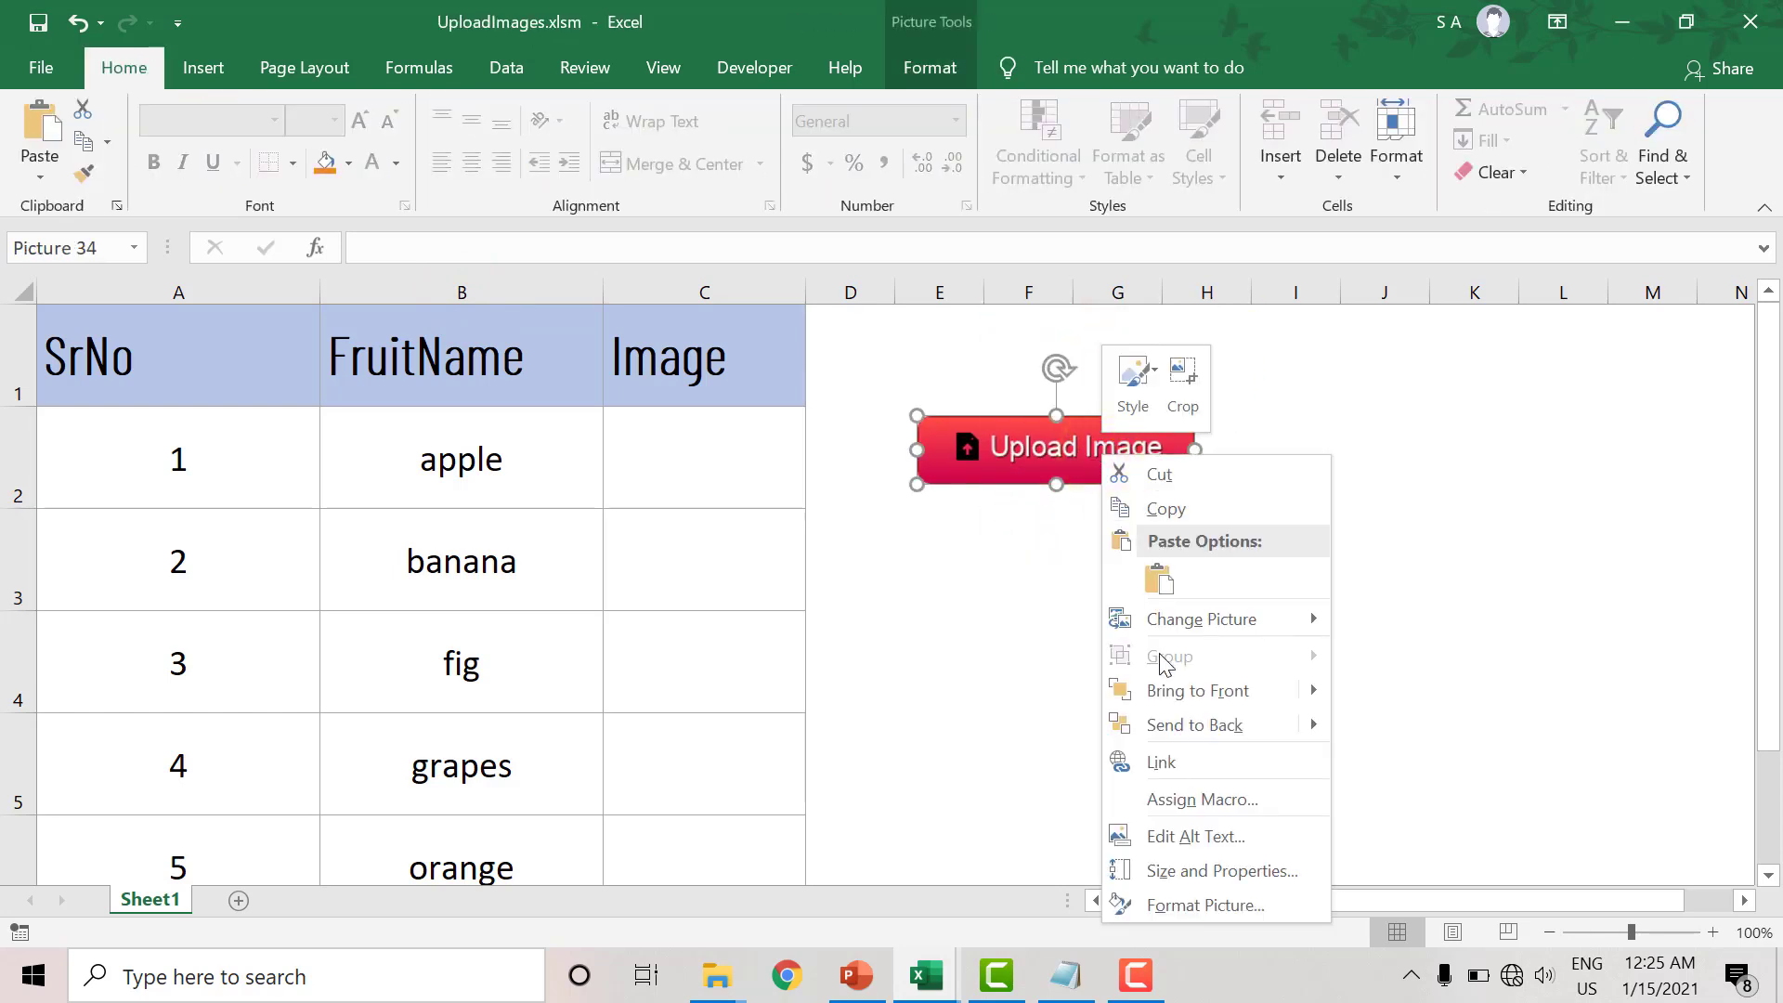
{"action": "left_click", "coordinate": [1201, 800]}
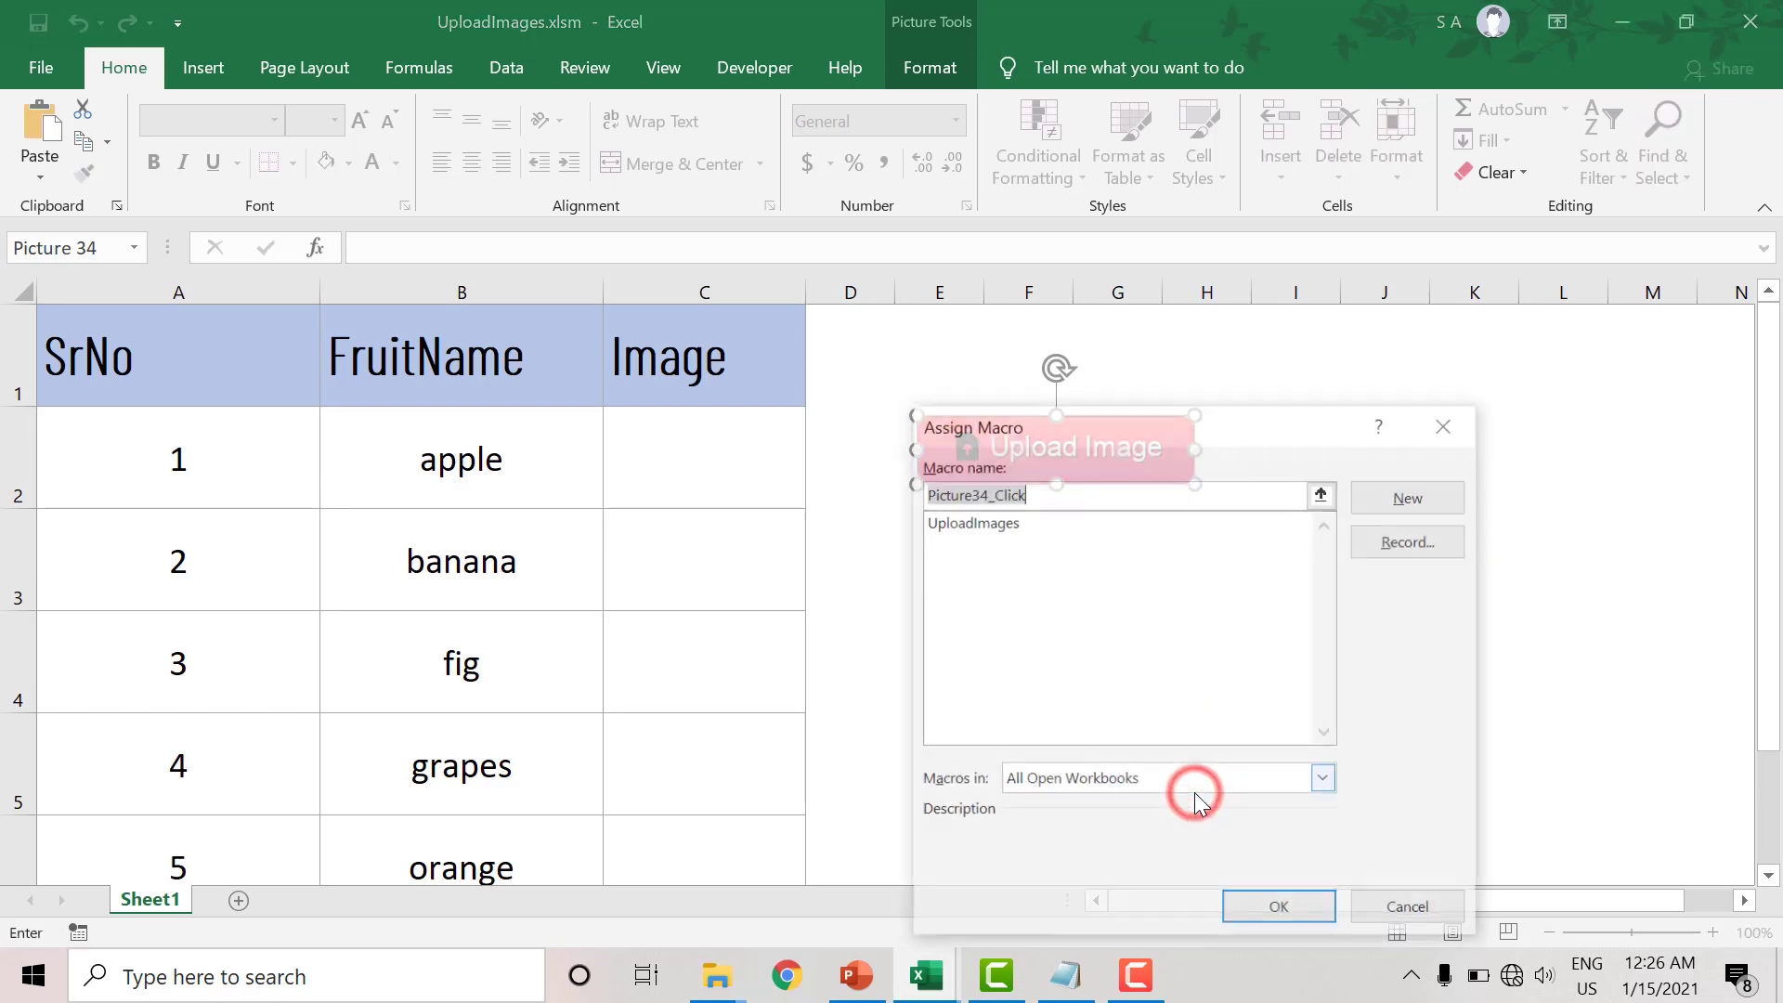
{"action": "left_click", "coordinate": [1005, 523]}
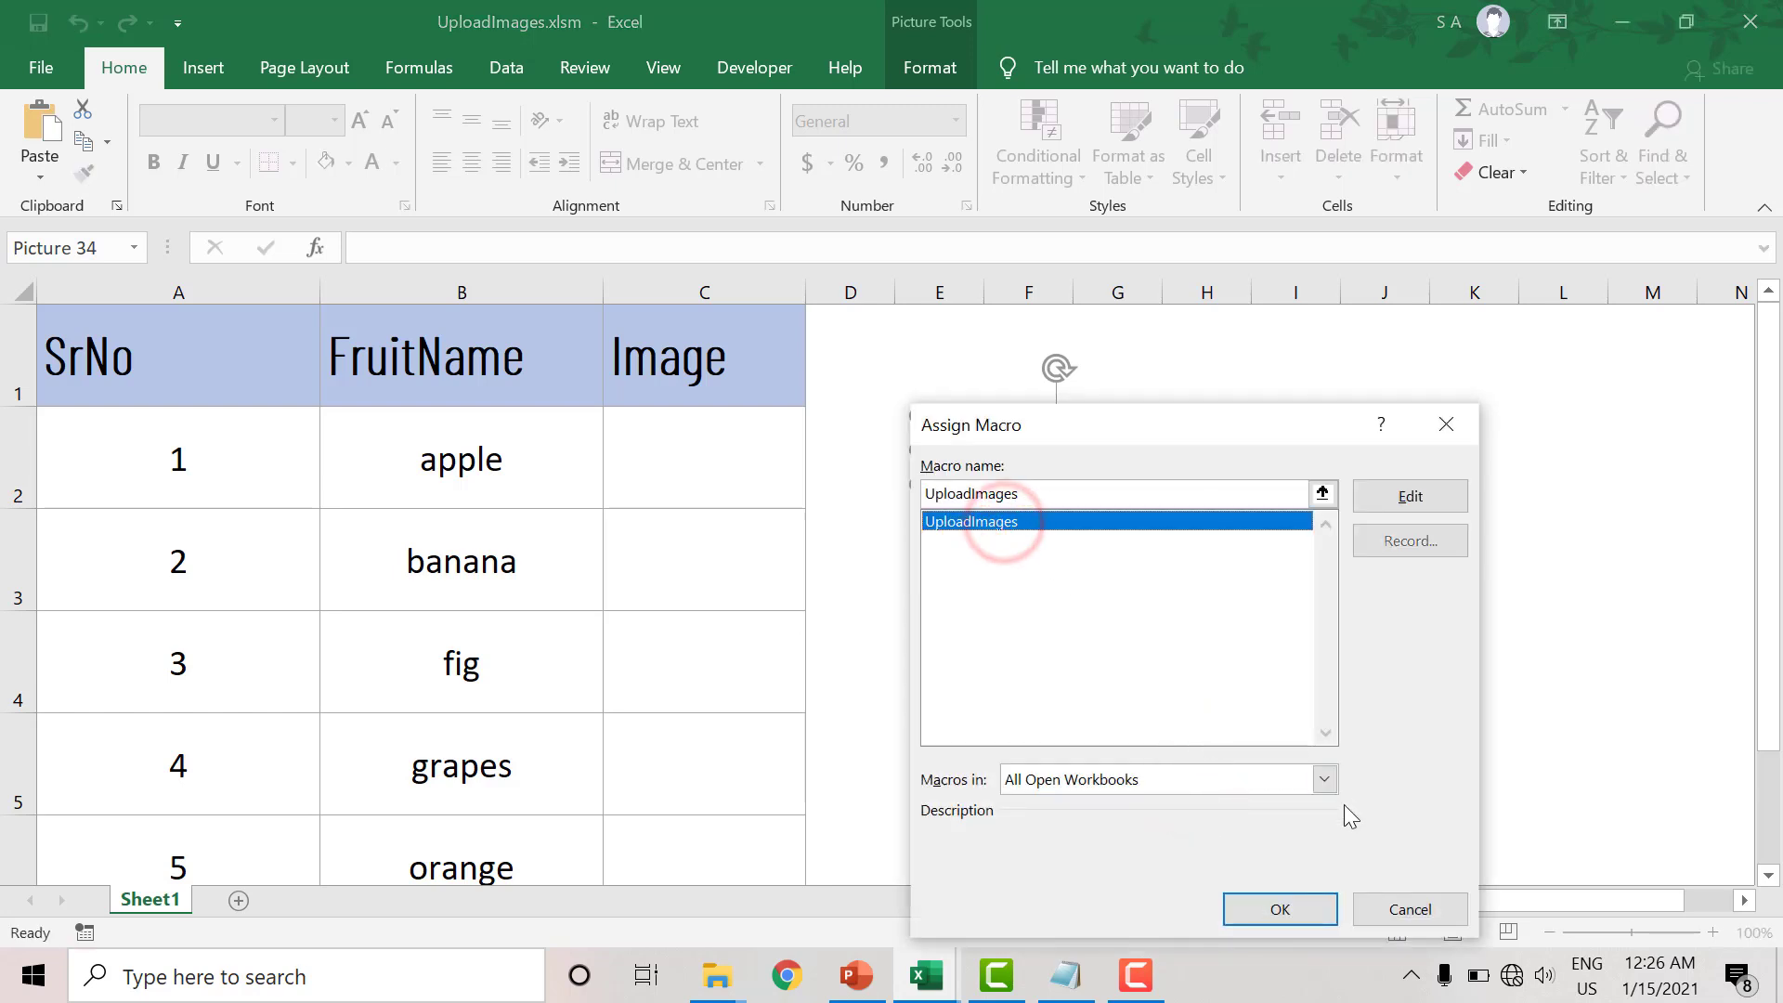
{"action": "left_click", "coordinate": [1278, 892]}
{"action": "left_click", "coordinate": [1135, 608]}
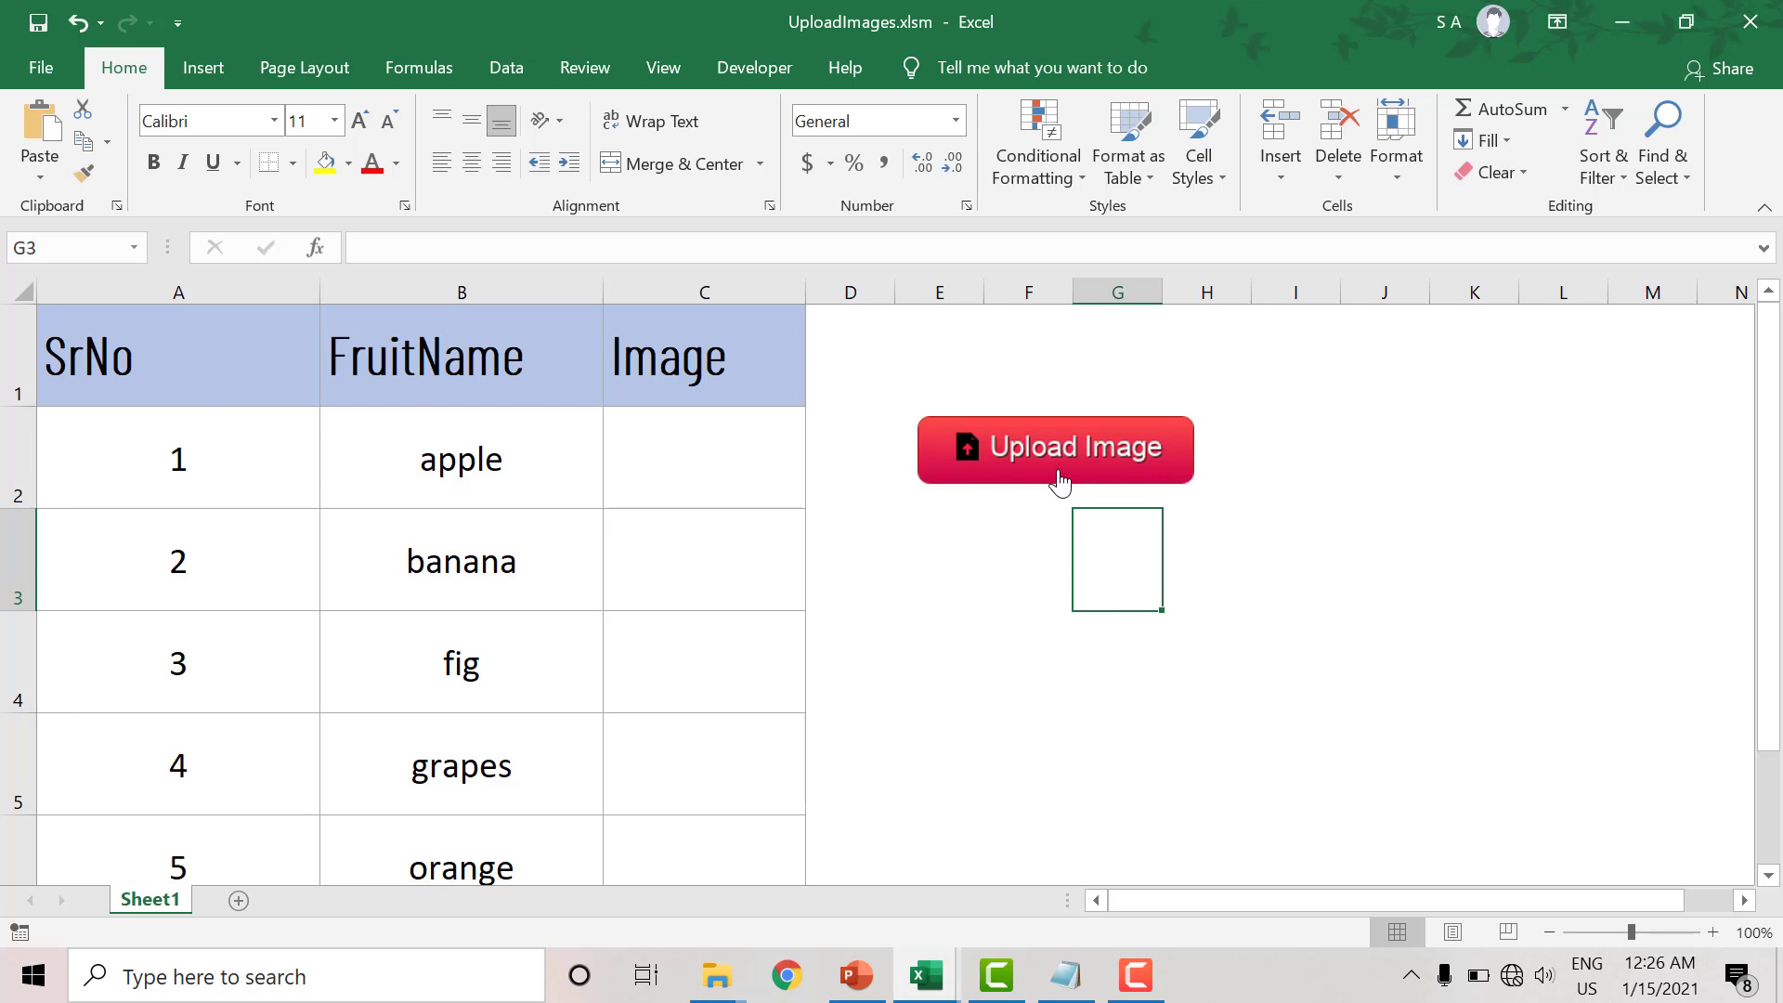
- Run Upload Image to fill all five fruit pictures, then review the 2 To 6 loop in the code
{"action": "left_click", "coordinate": [1057, 471]}
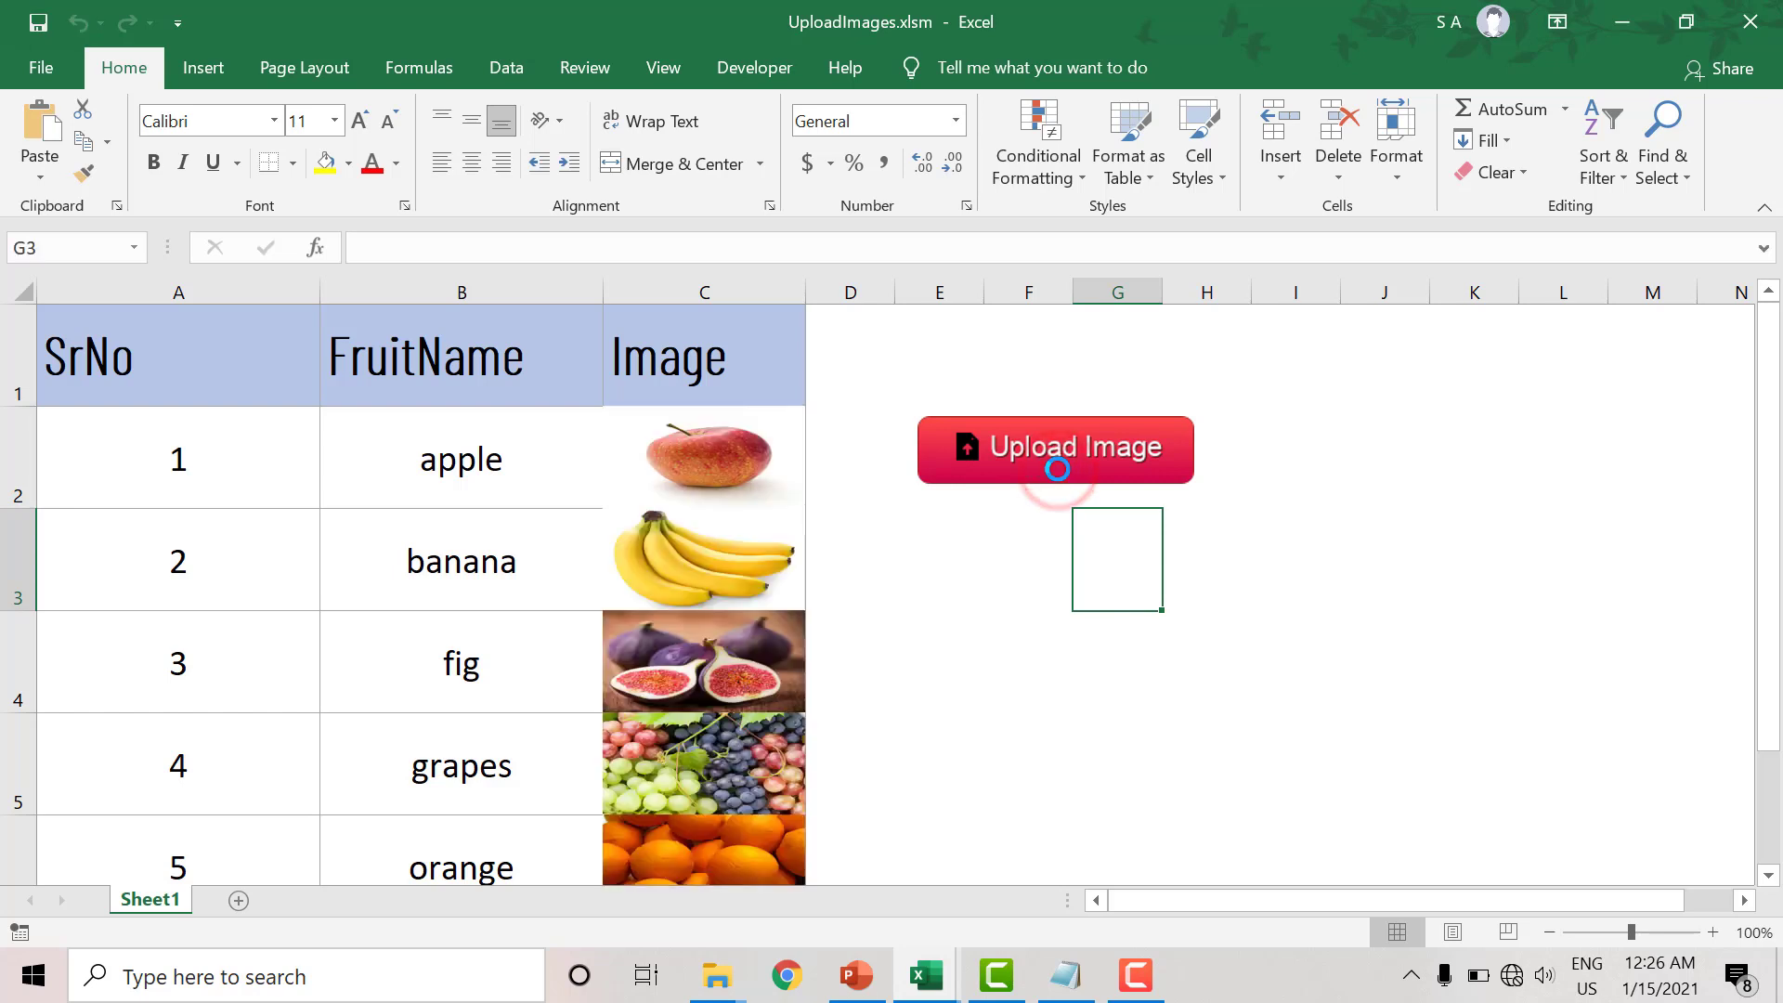
{"action": "left_click_drag", "start_coordinate": [1771, 566], "coordinate": [1771, 568]}
{"action": "left_click", "coordinate": [1311, 629]}
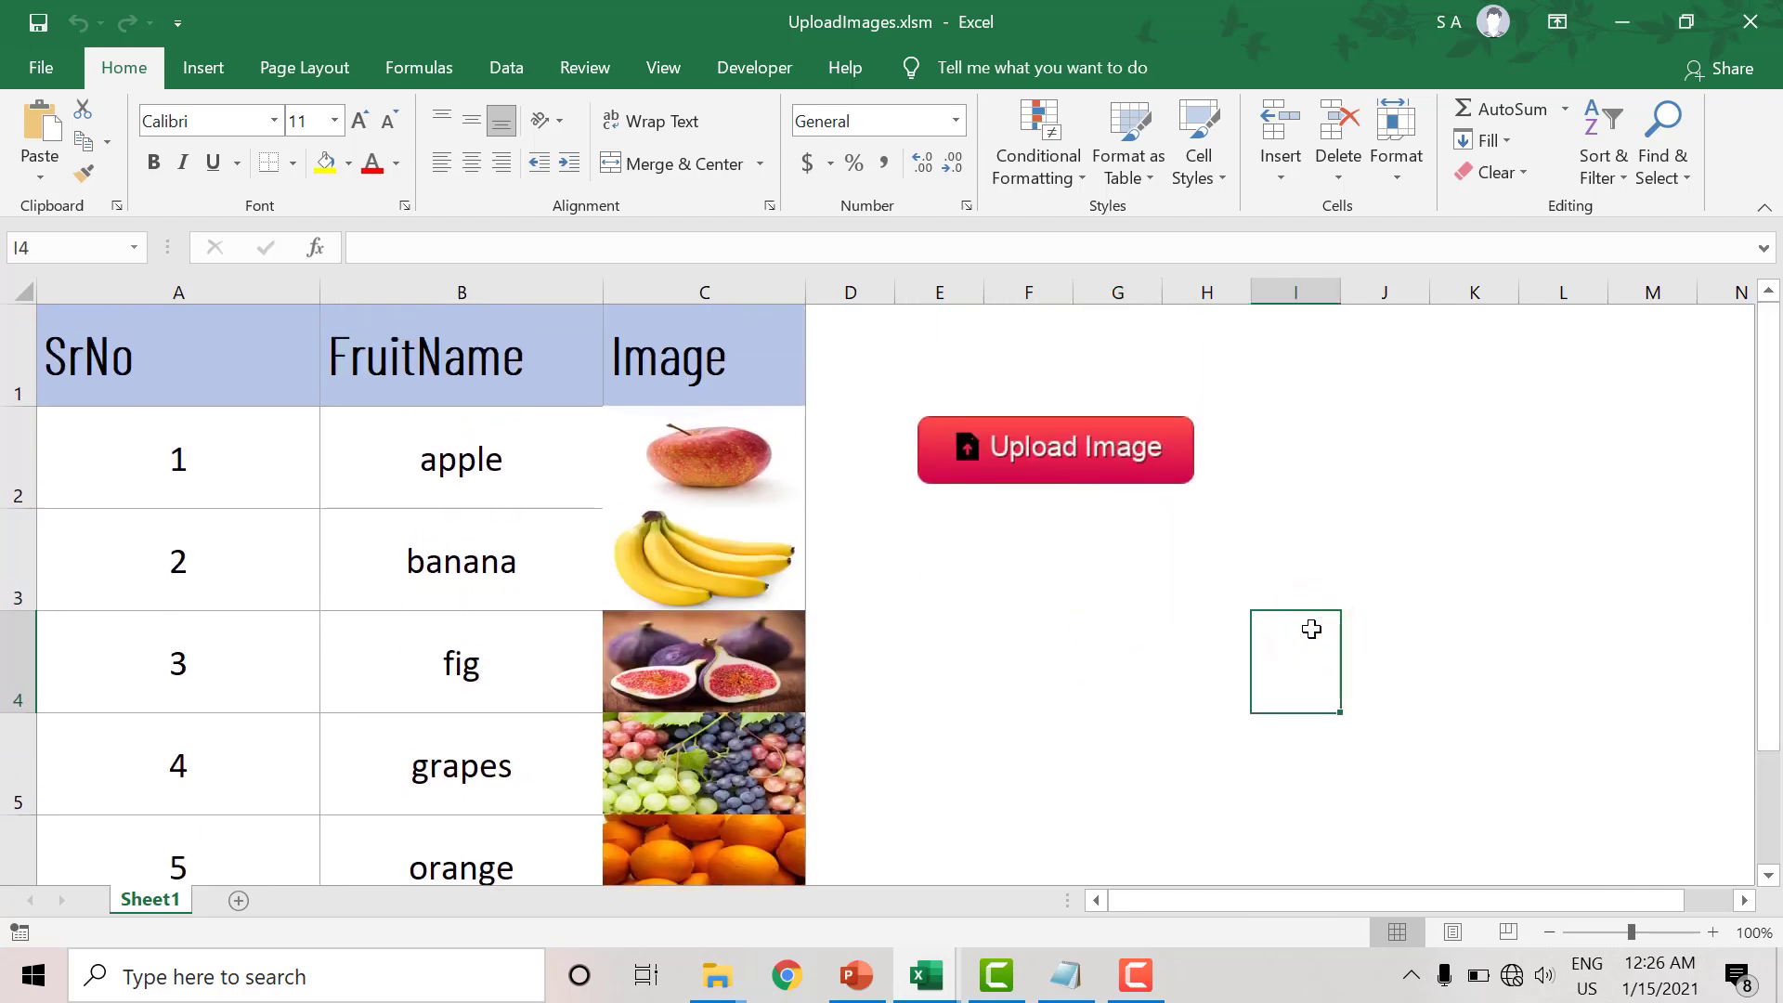
{"action": "key", "text": "alt+F11"}
{"action": "left_click", "coordinate": [725, 352]}
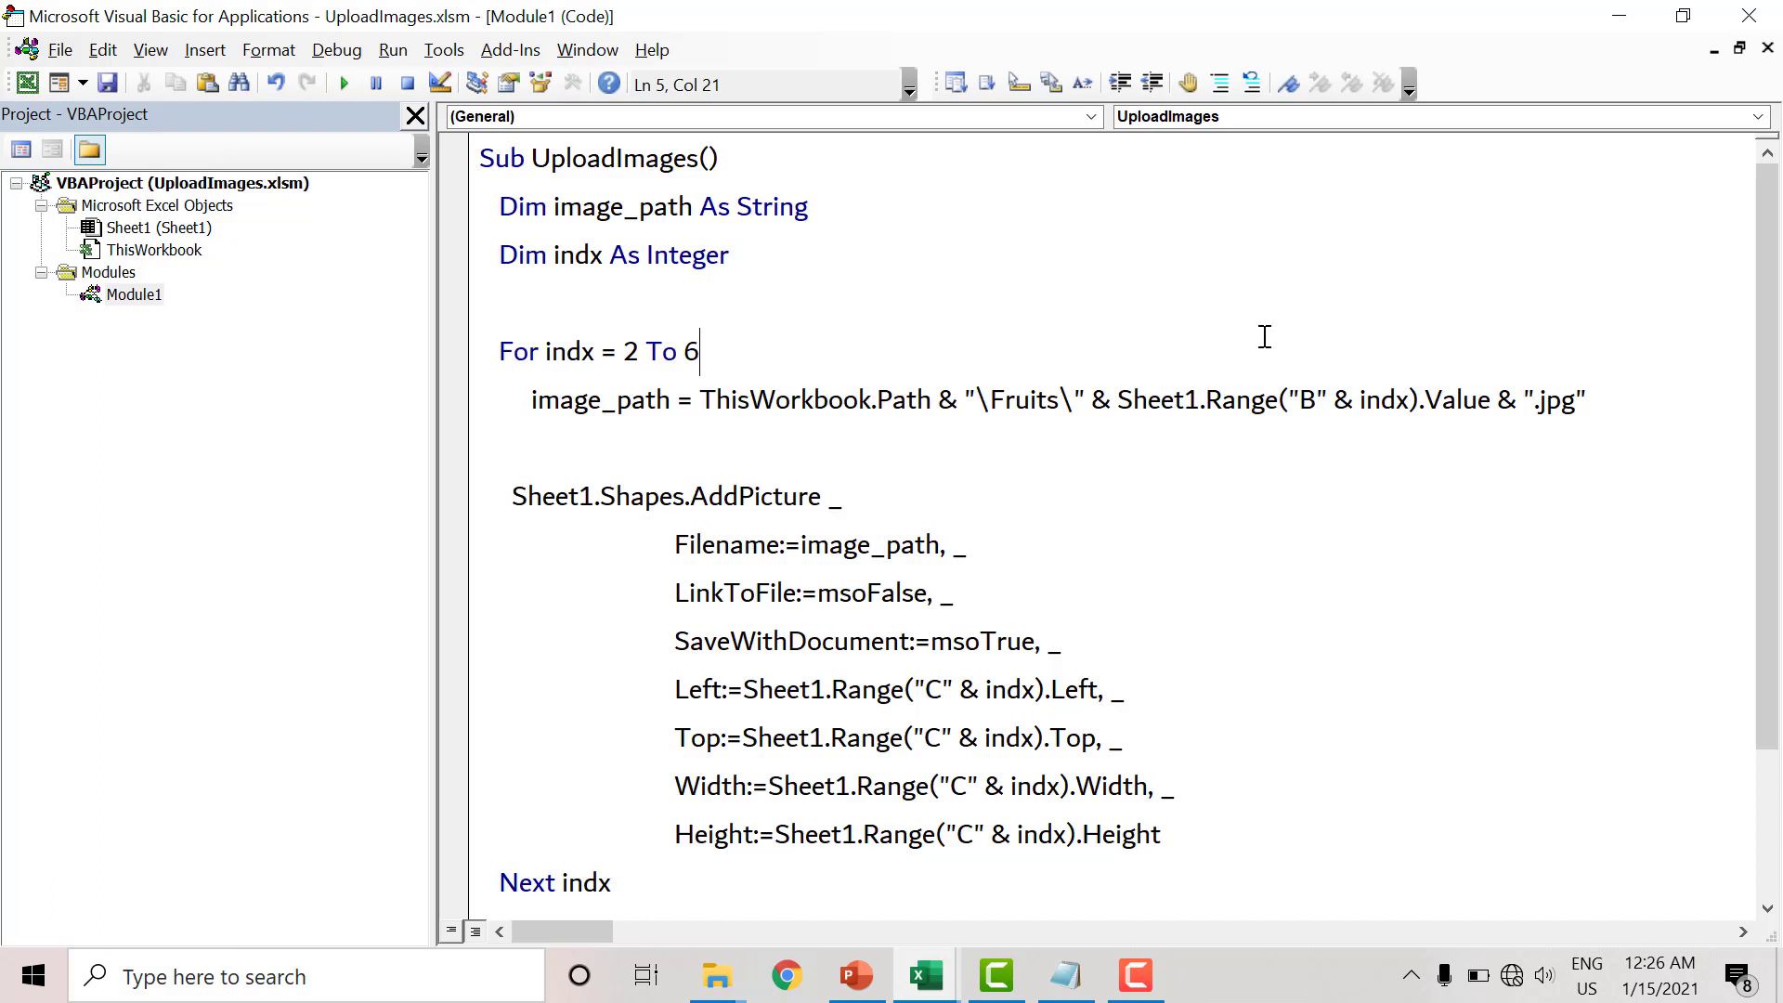
{"action": "double_click", "coordinate": [1545, 403]}
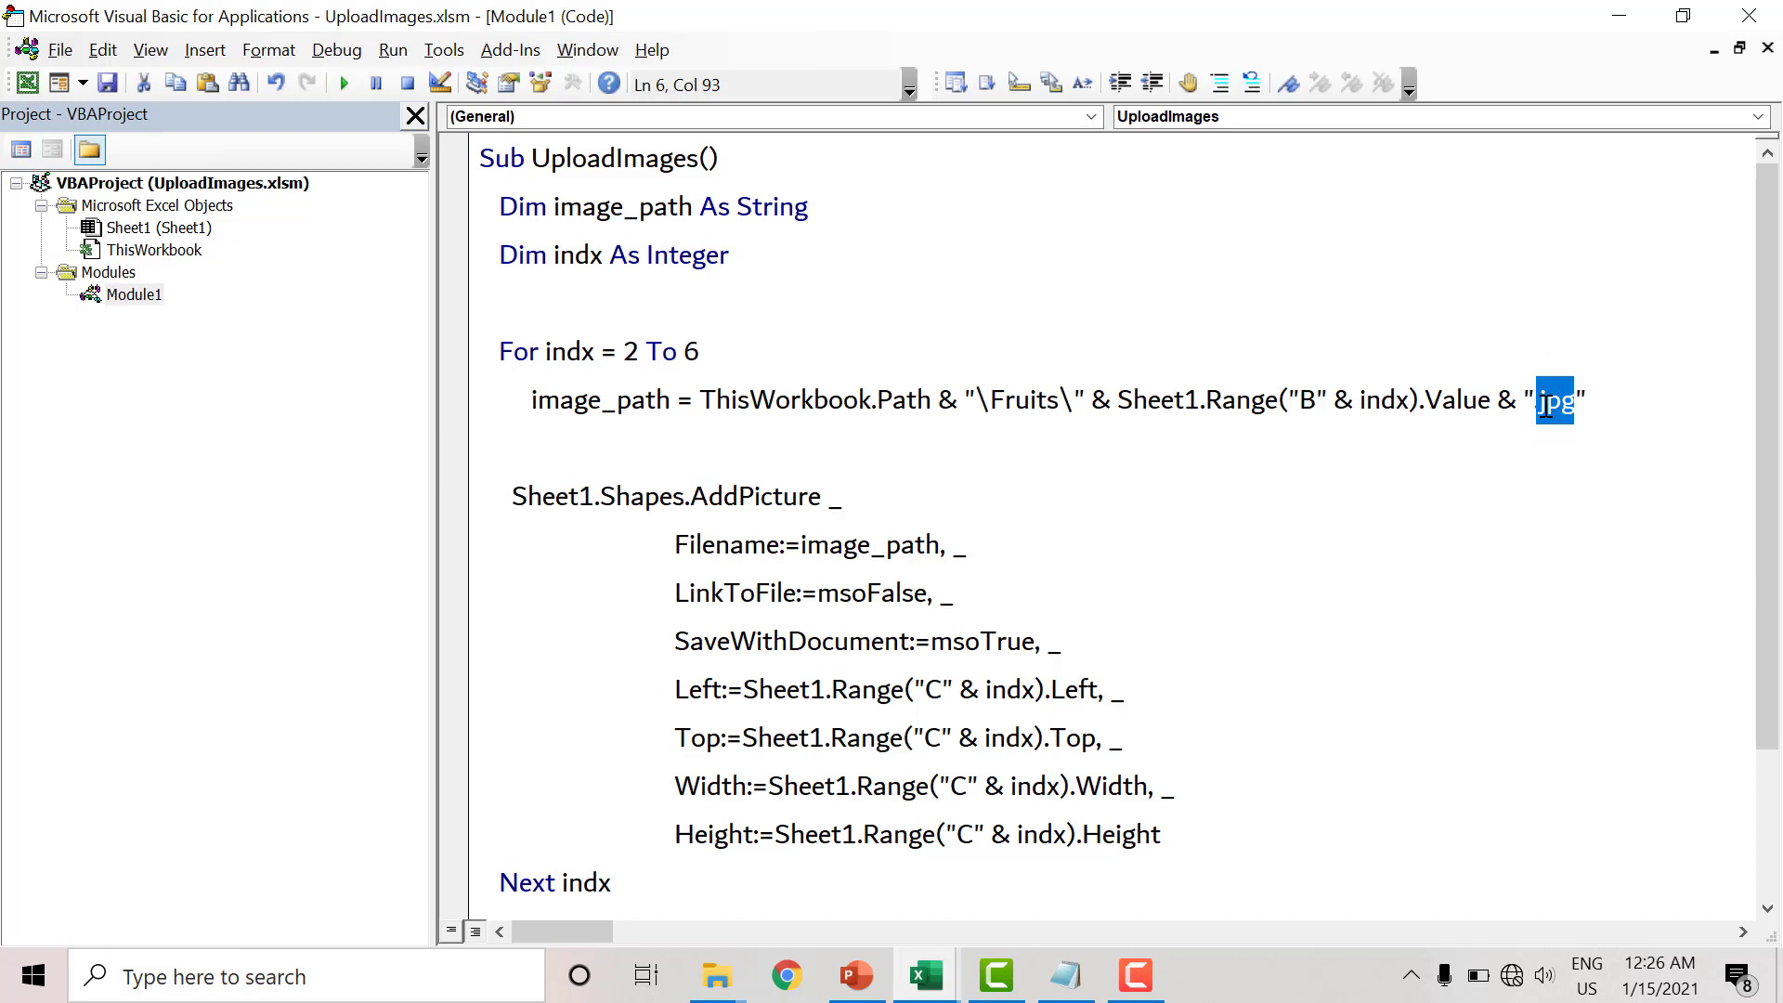
{"action": "key", "text": "Up"}
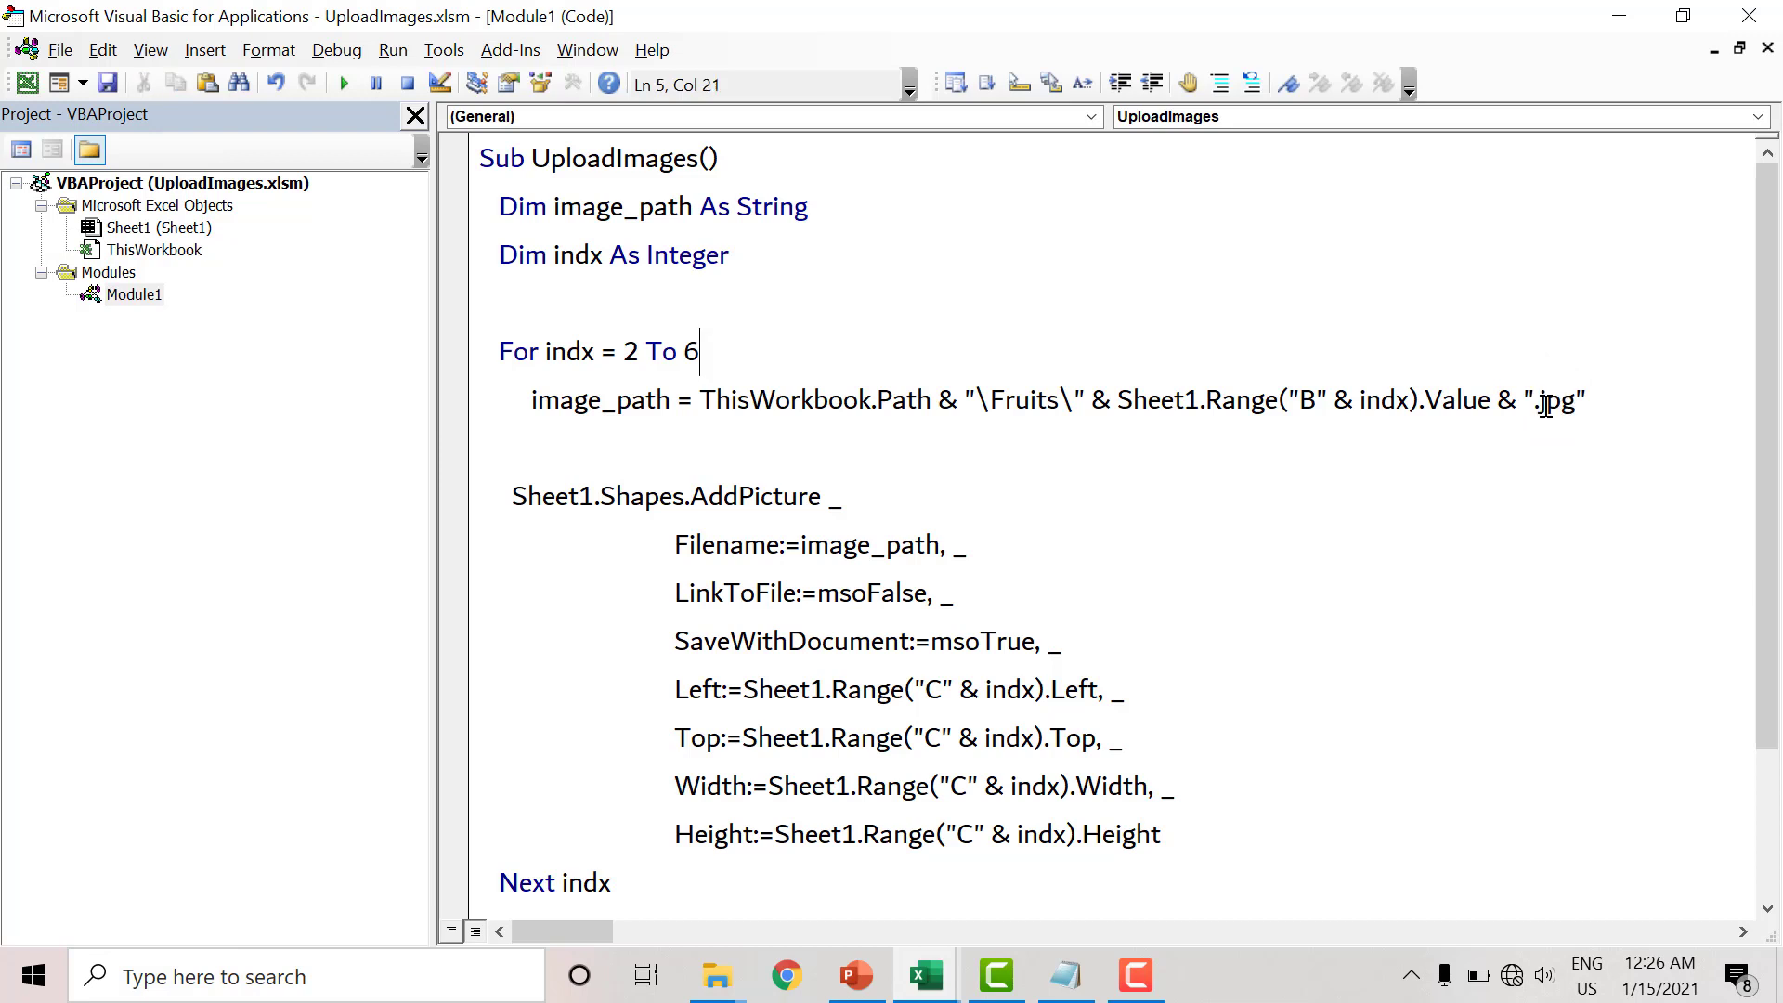